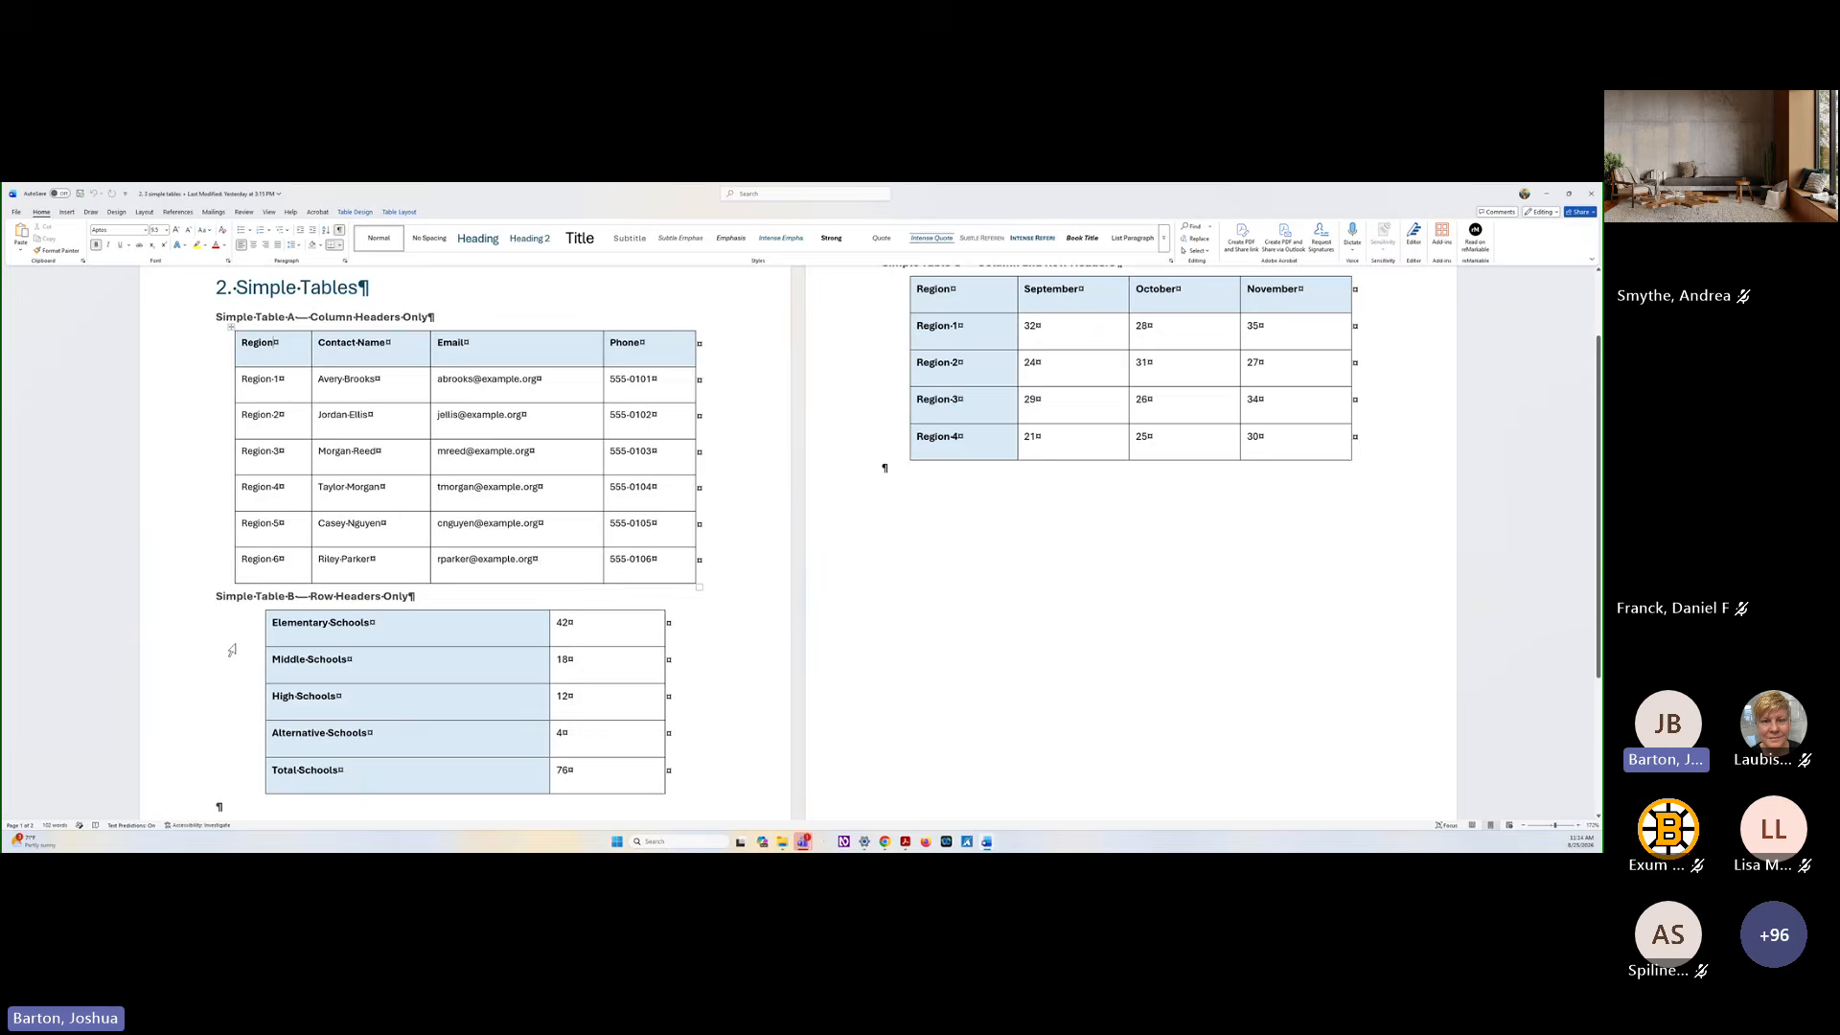
# Export the simple tables document as an Adobe PDF named "2. 3 simple tables_no structure"
pyautogui.scroll(-1, 231, 651)
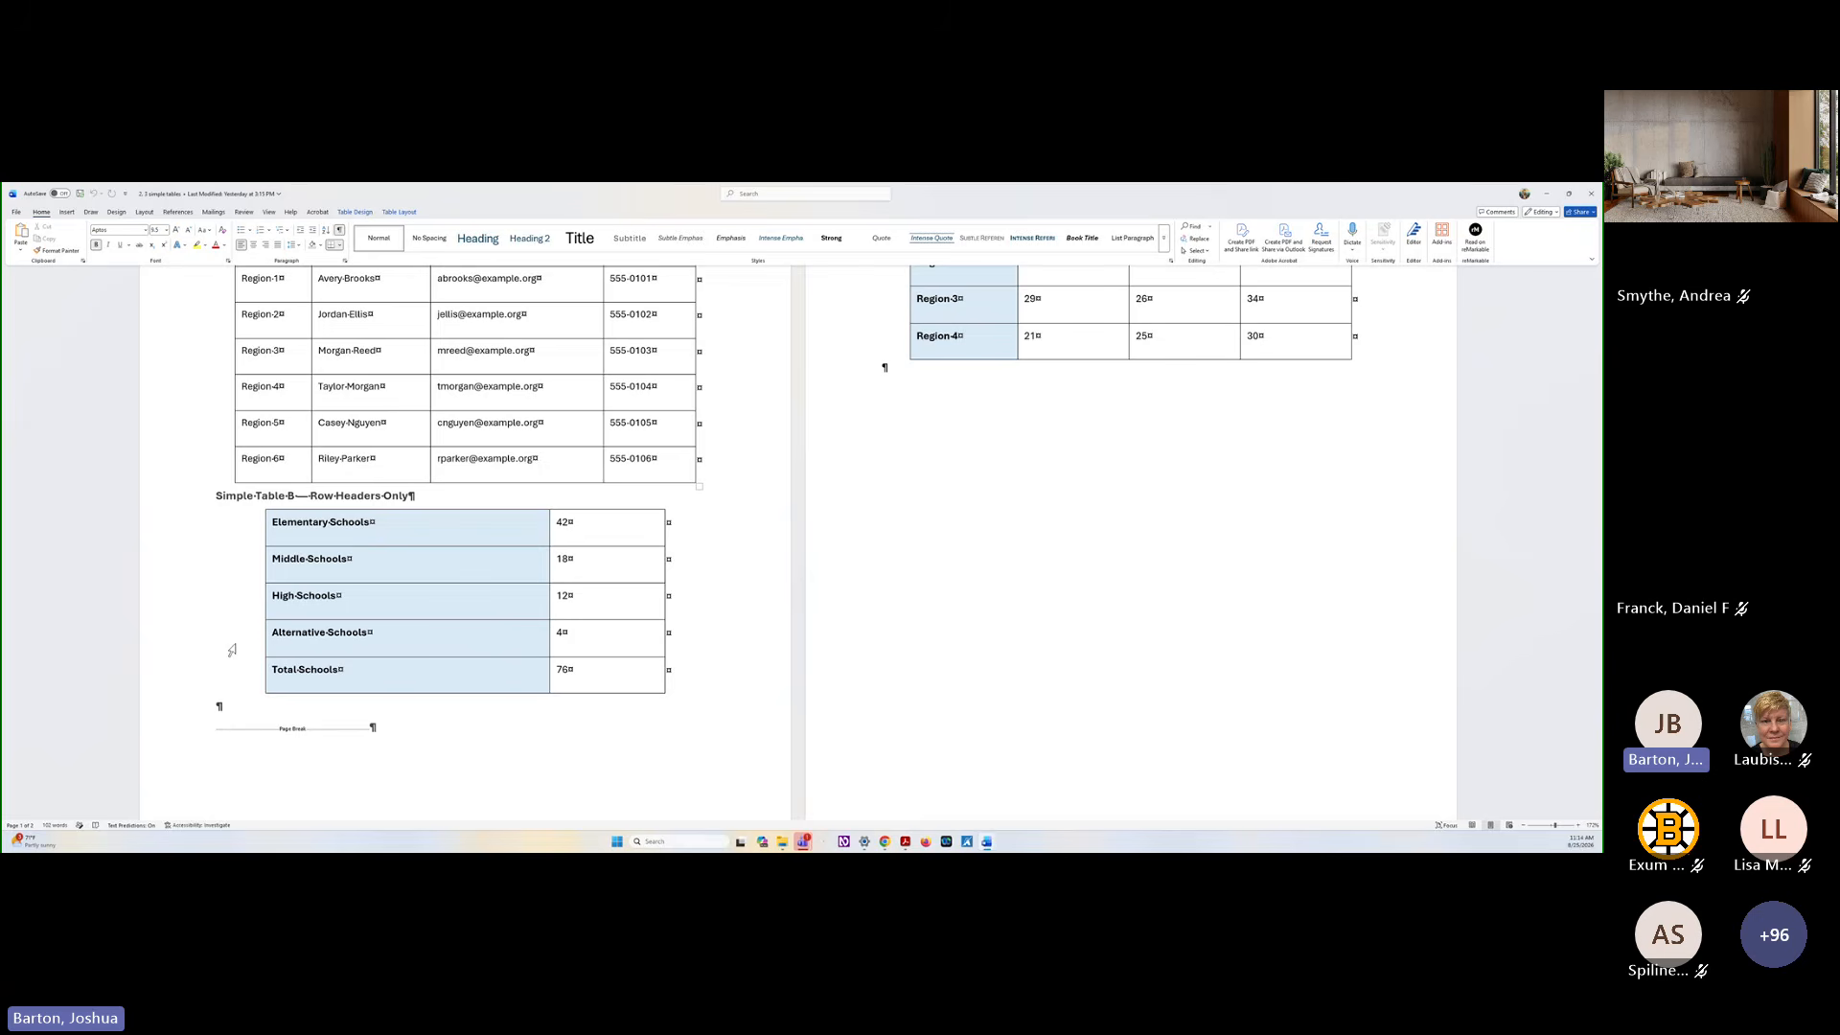
pyautogui.scroll(5, 928, 662)
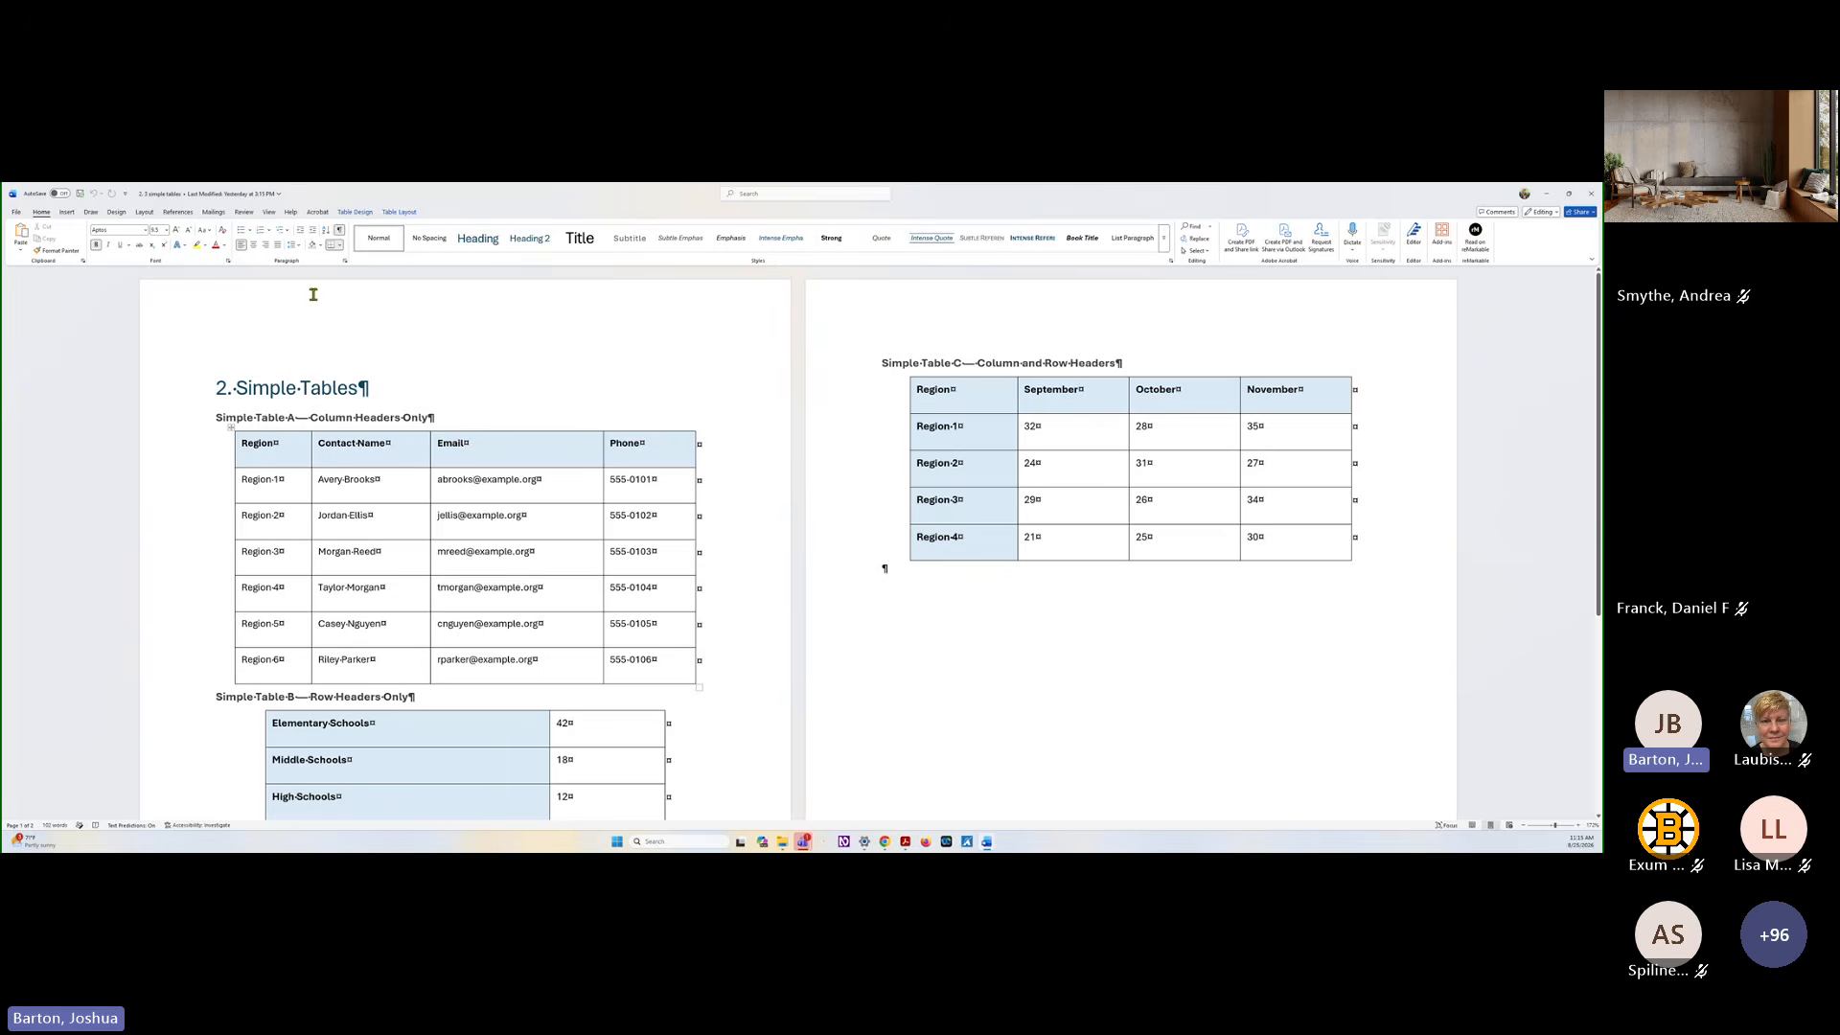
pyautogui.click(319, 213)
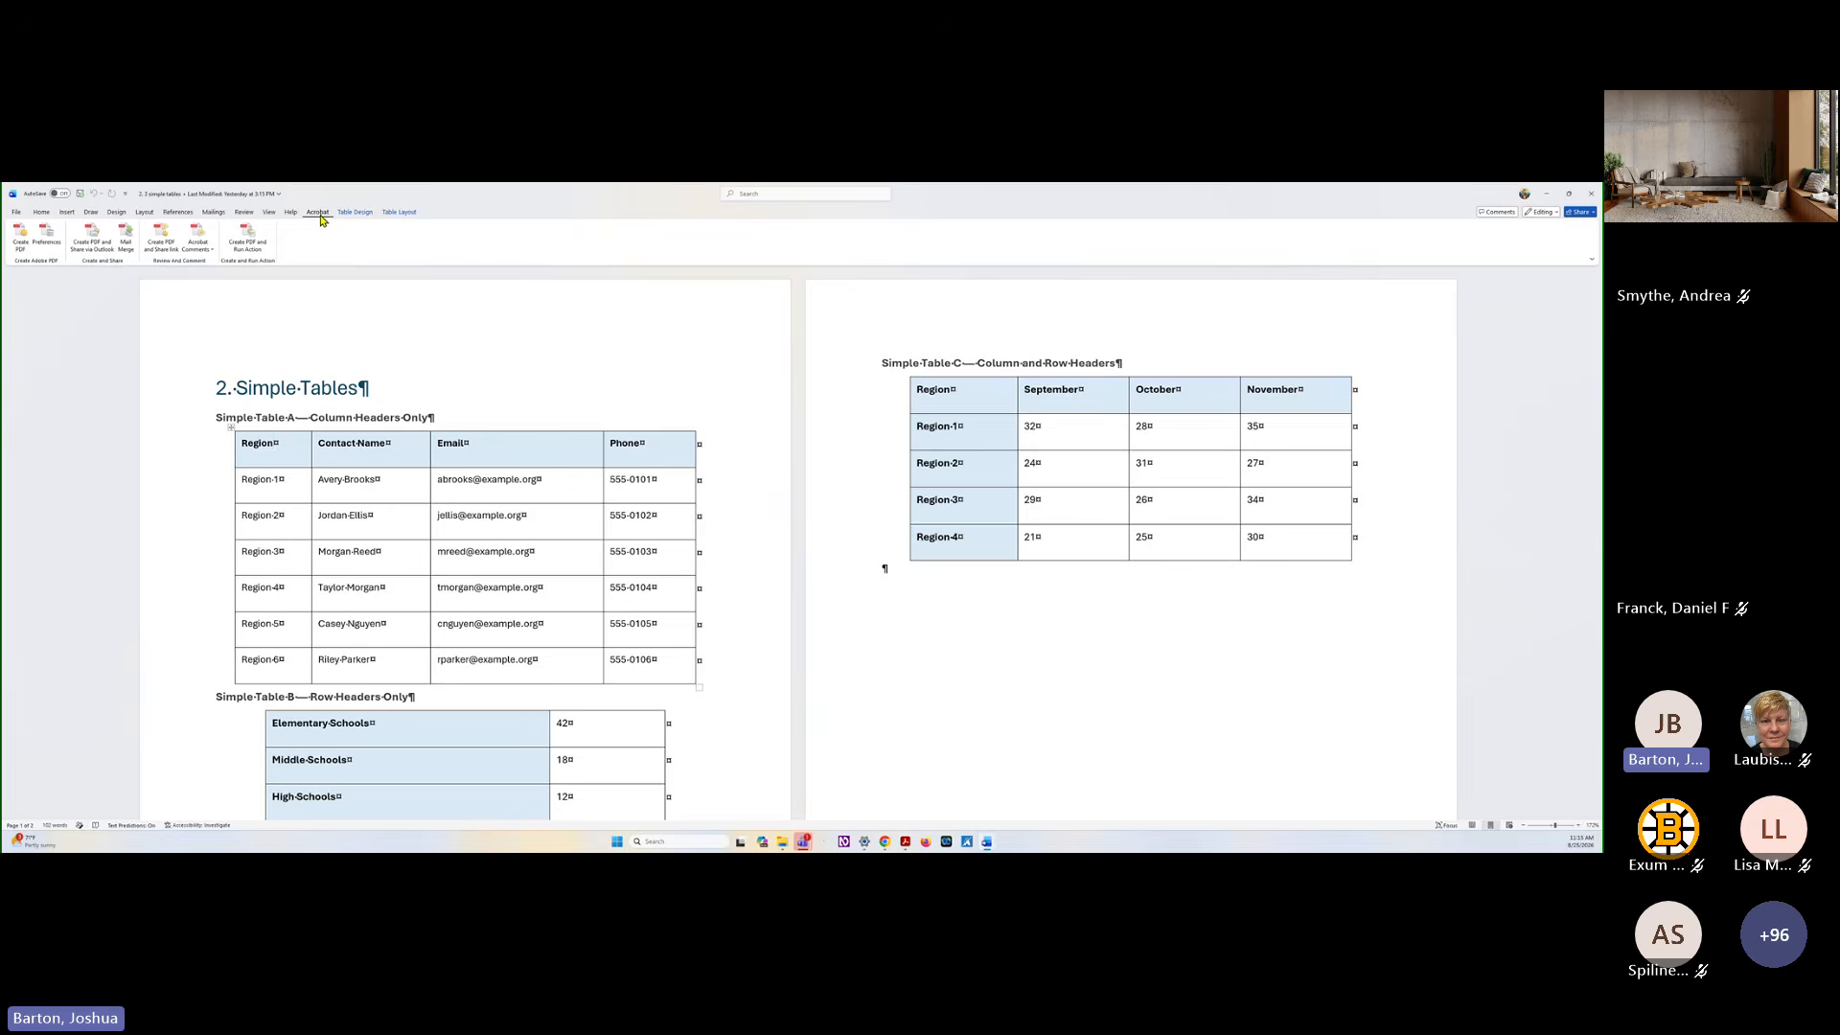
pyautogui.click(17, 213)
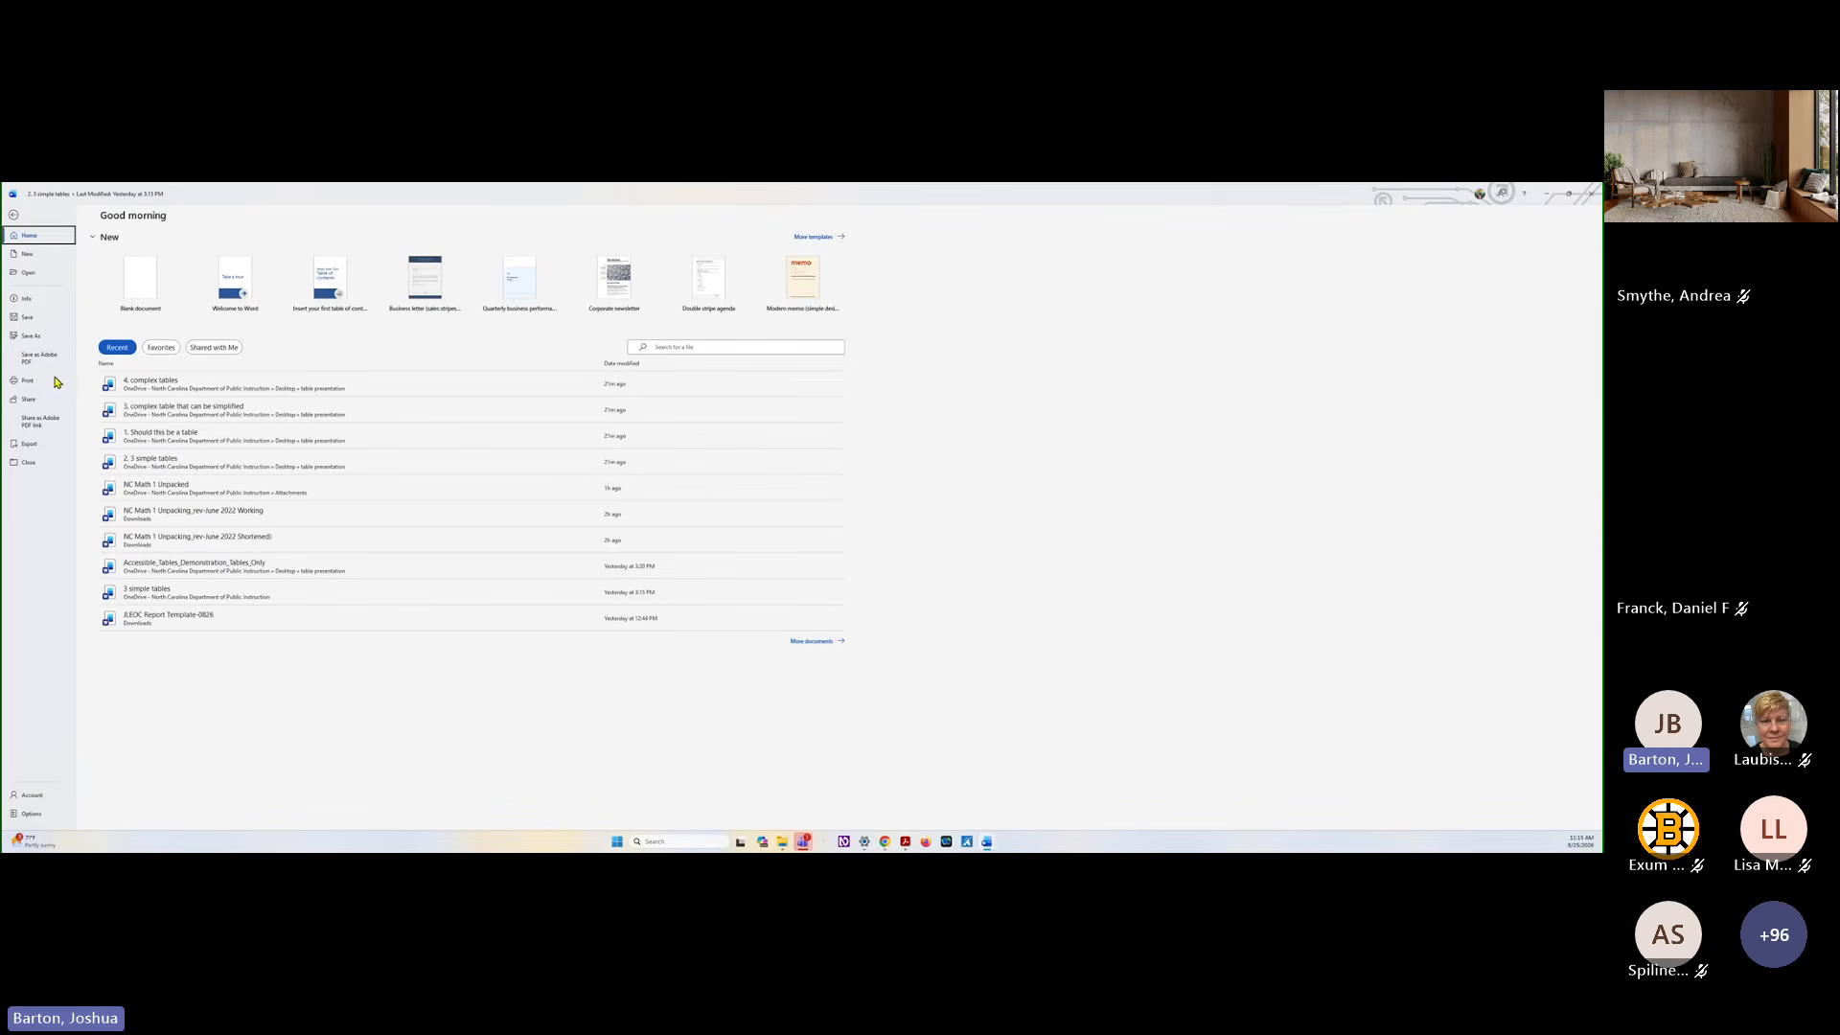
pyautogui.click(29, 445)
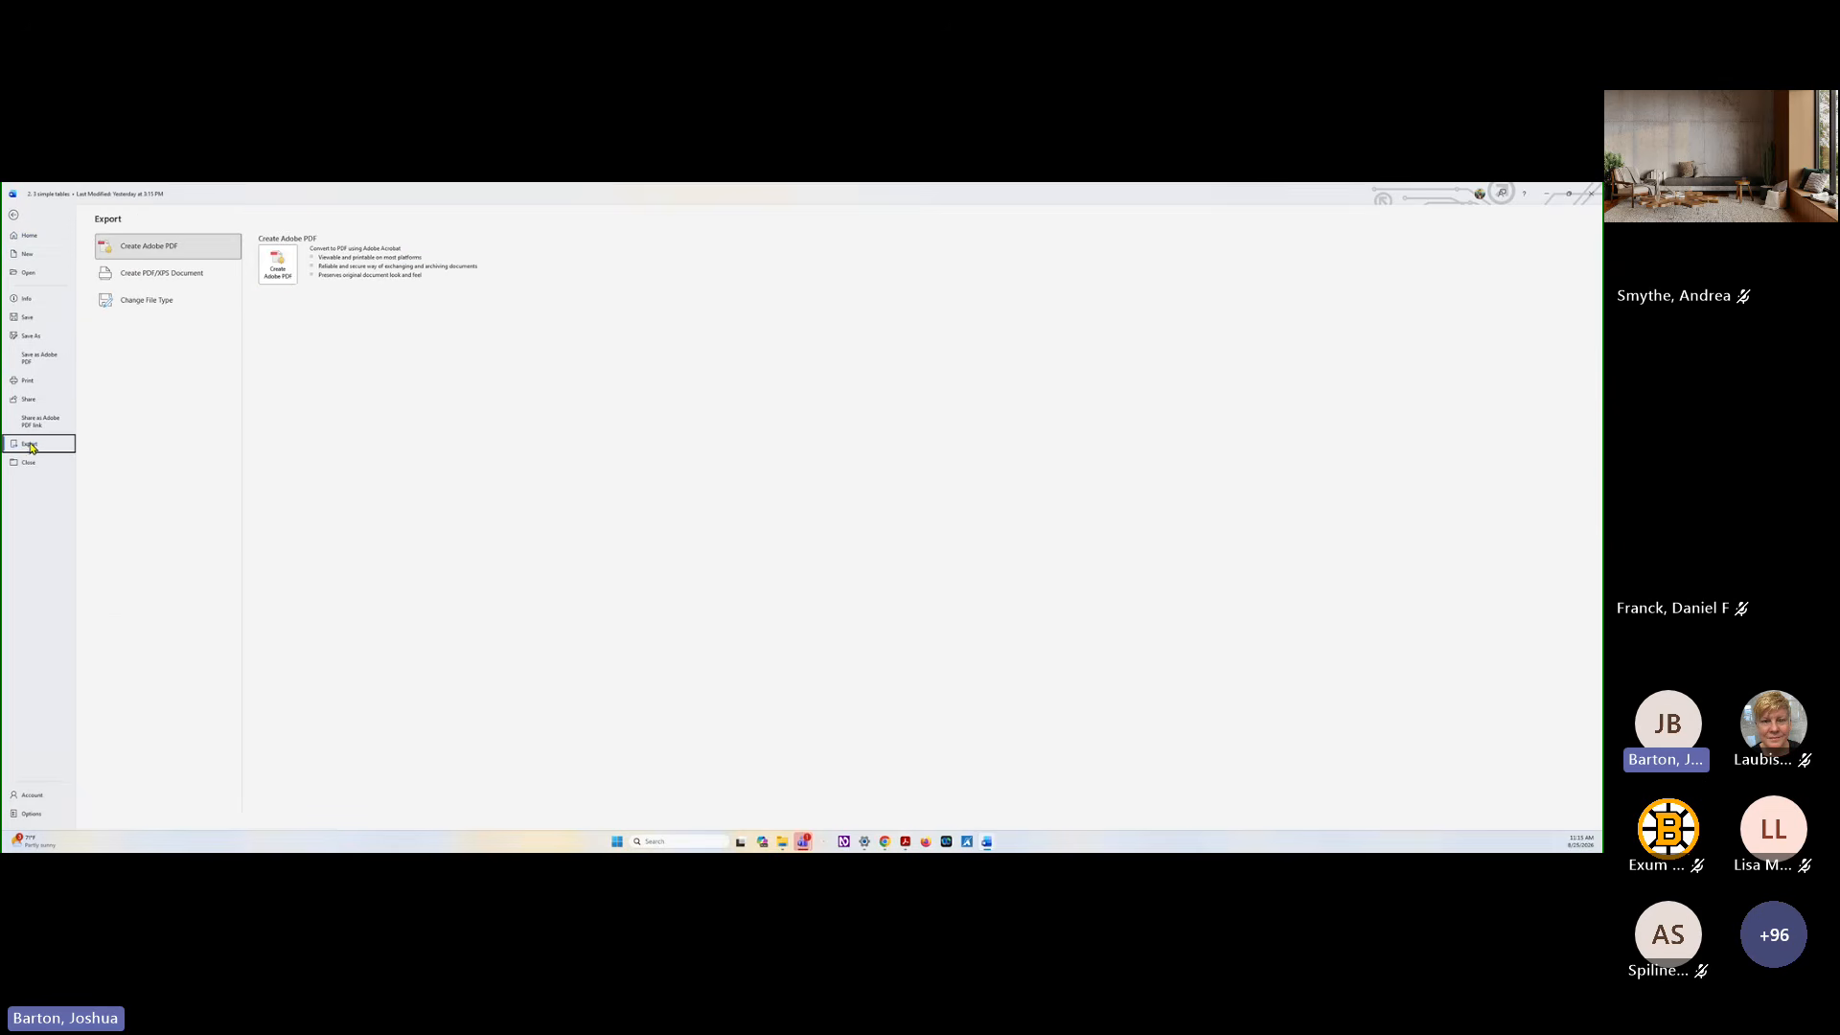
pyautogui.click(283, 279)
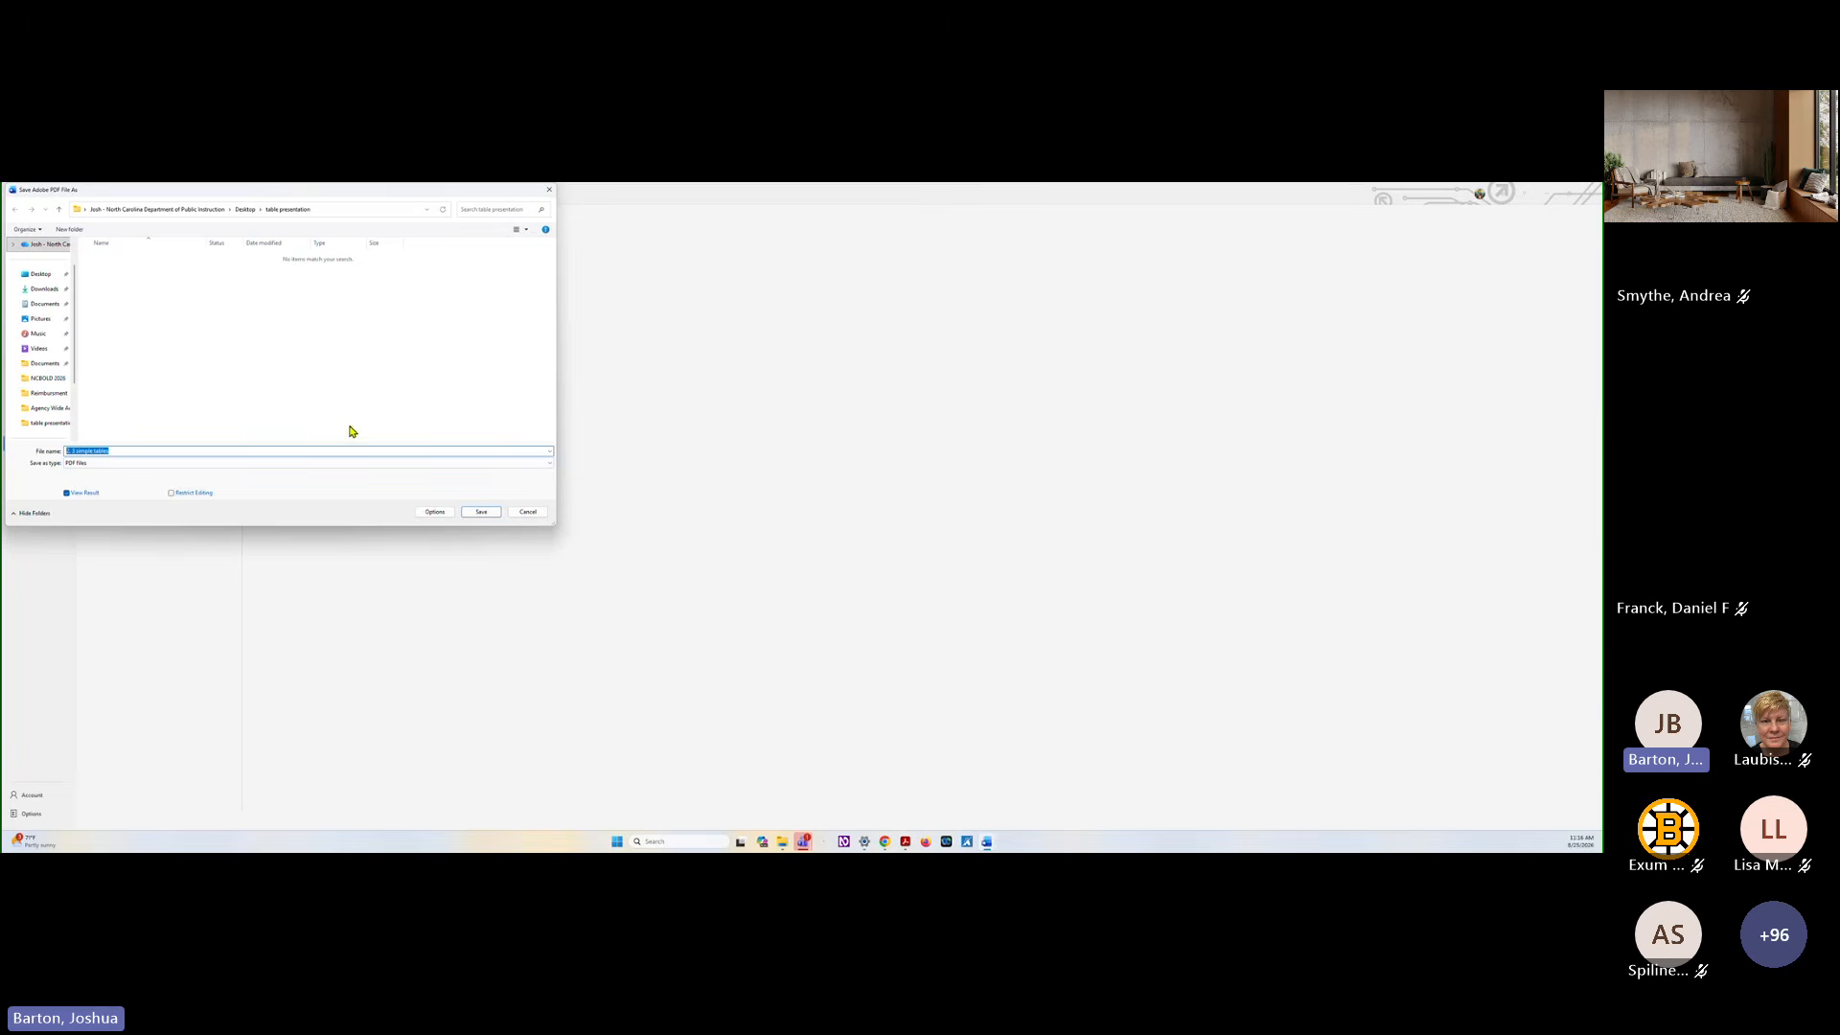
pyautogui.click(388, 454)
pyautogui.write('_no structure')
pyautogui.click(484, 513)
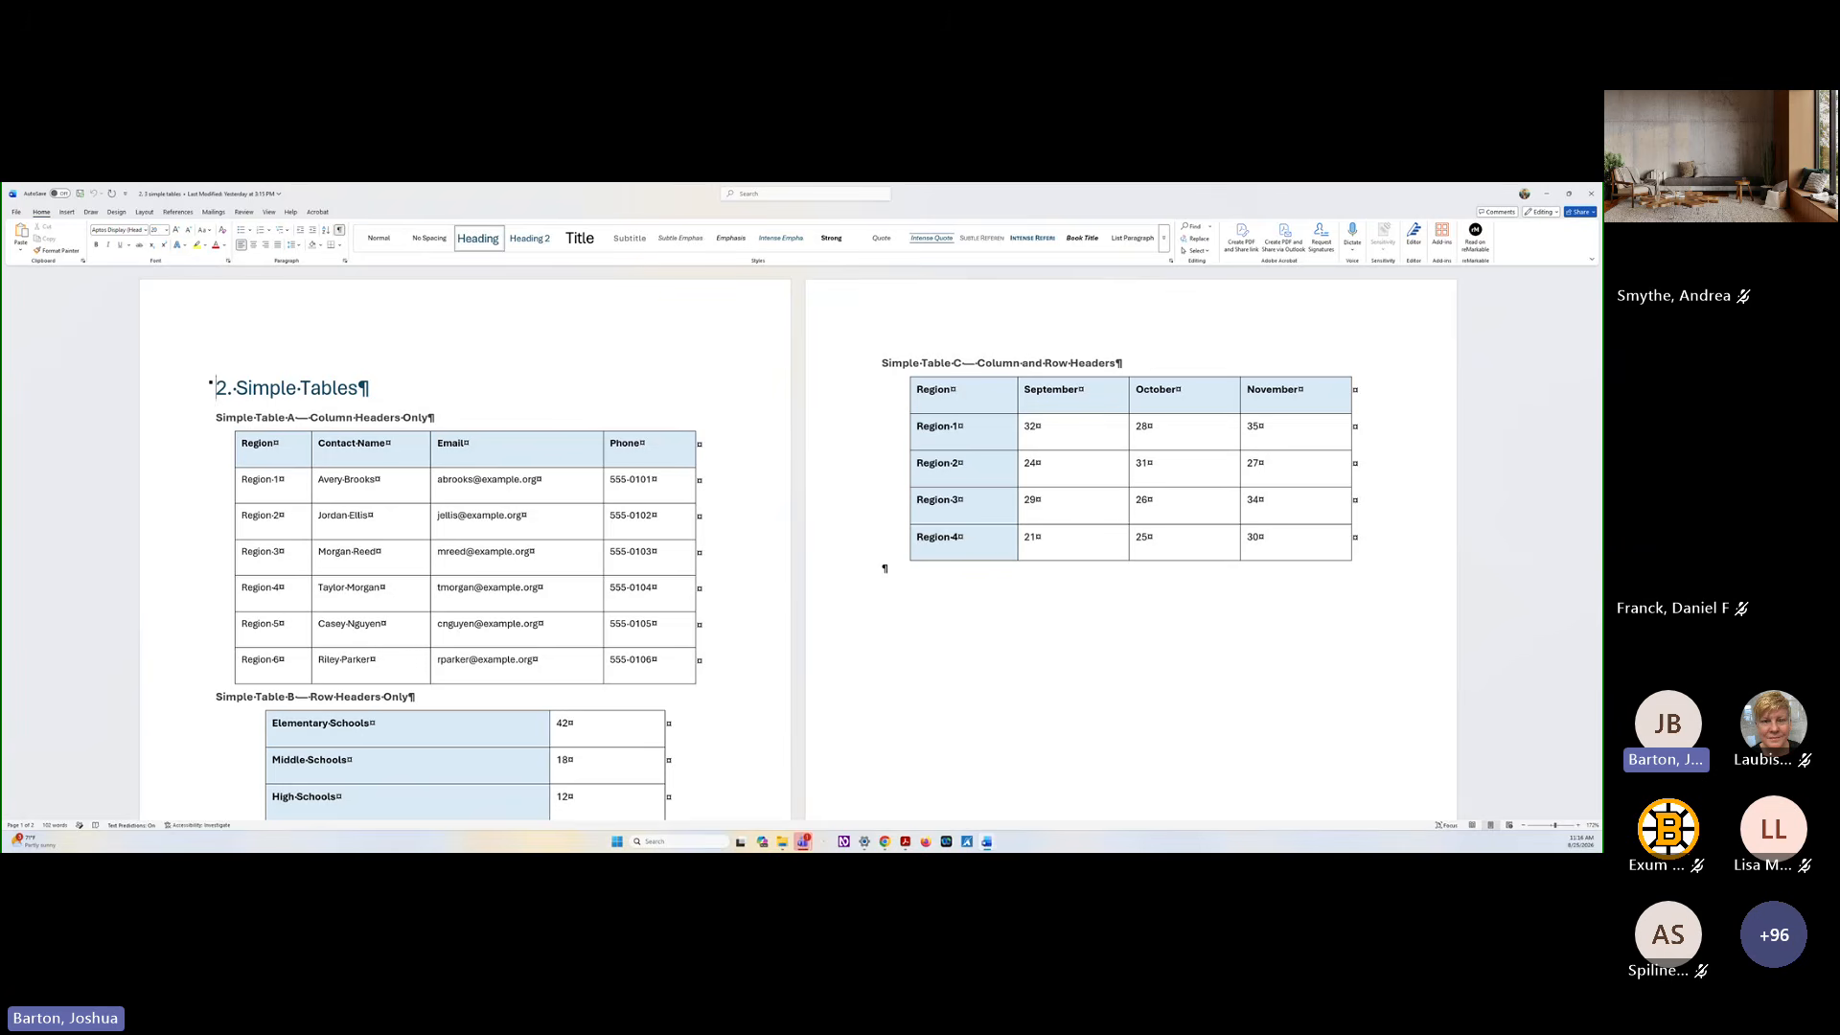
# Switch to the exported PDF in Adobe Acrobat and display its accessibility tags
pyautogui.hotkey('alt', 'Tab')
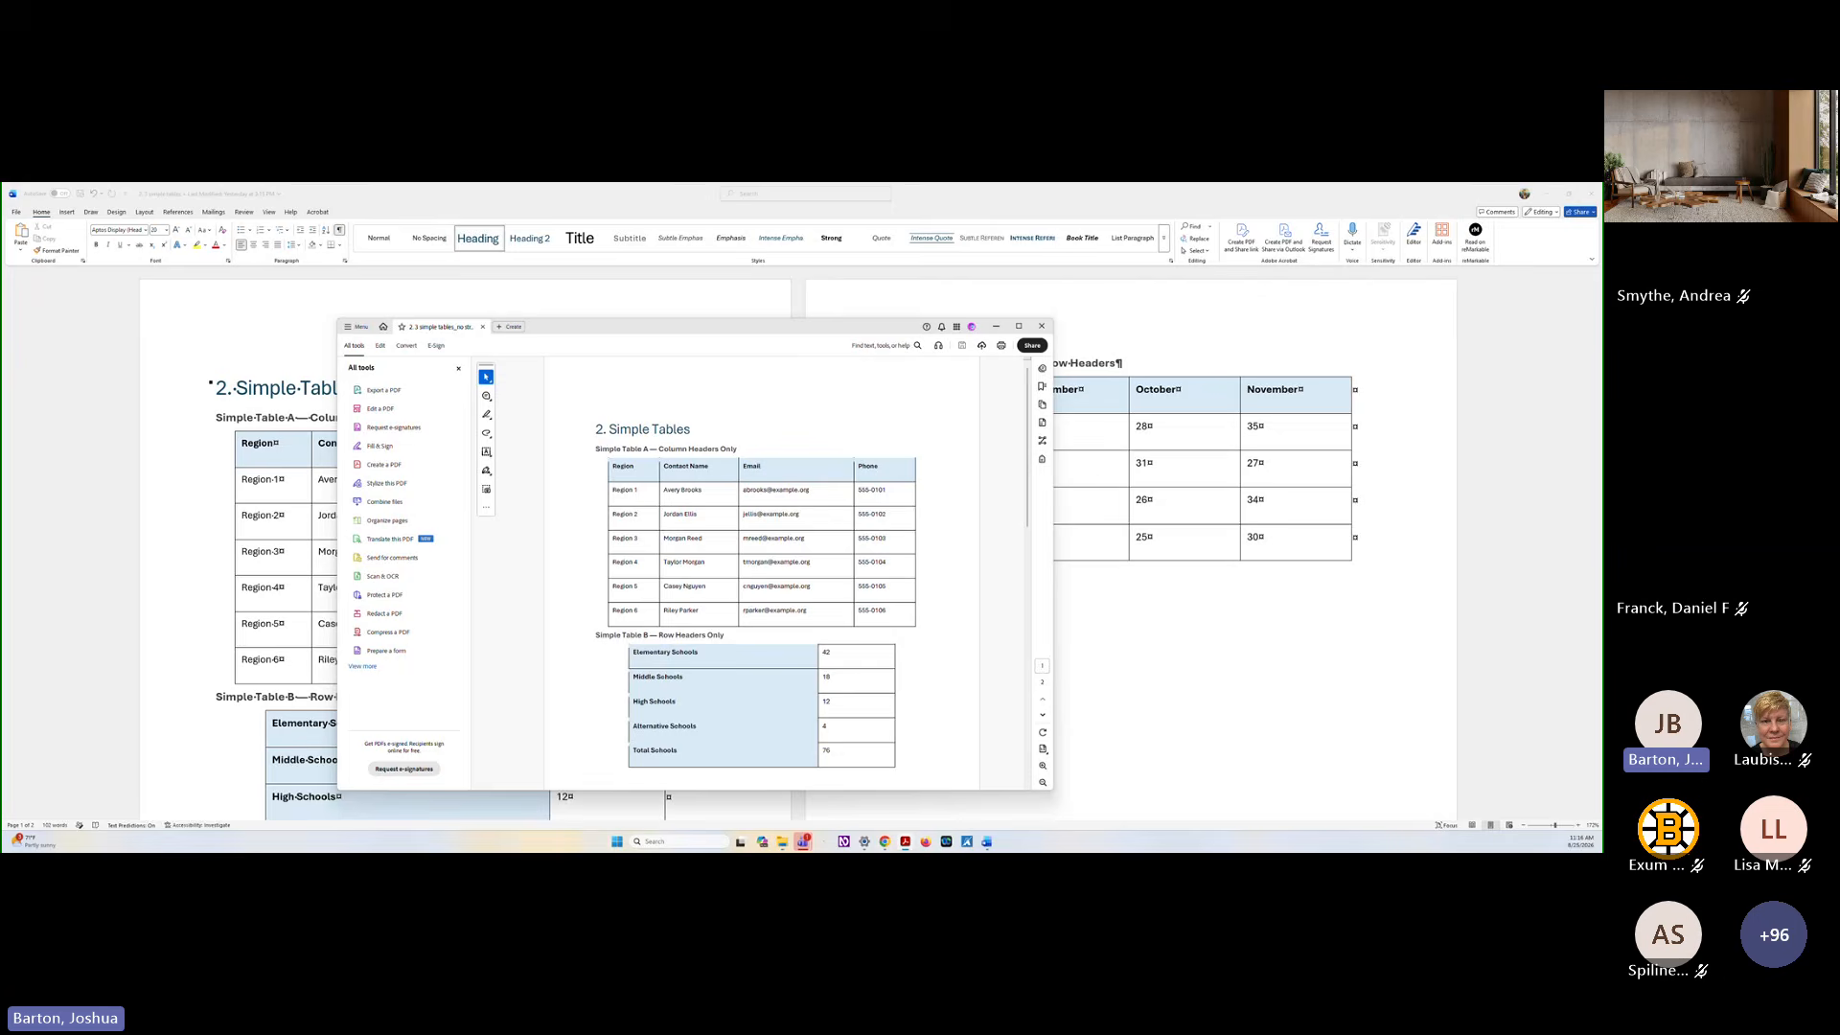
pyautogui.moveTo(629, 327); pyautogui.dragTo(769, 187)
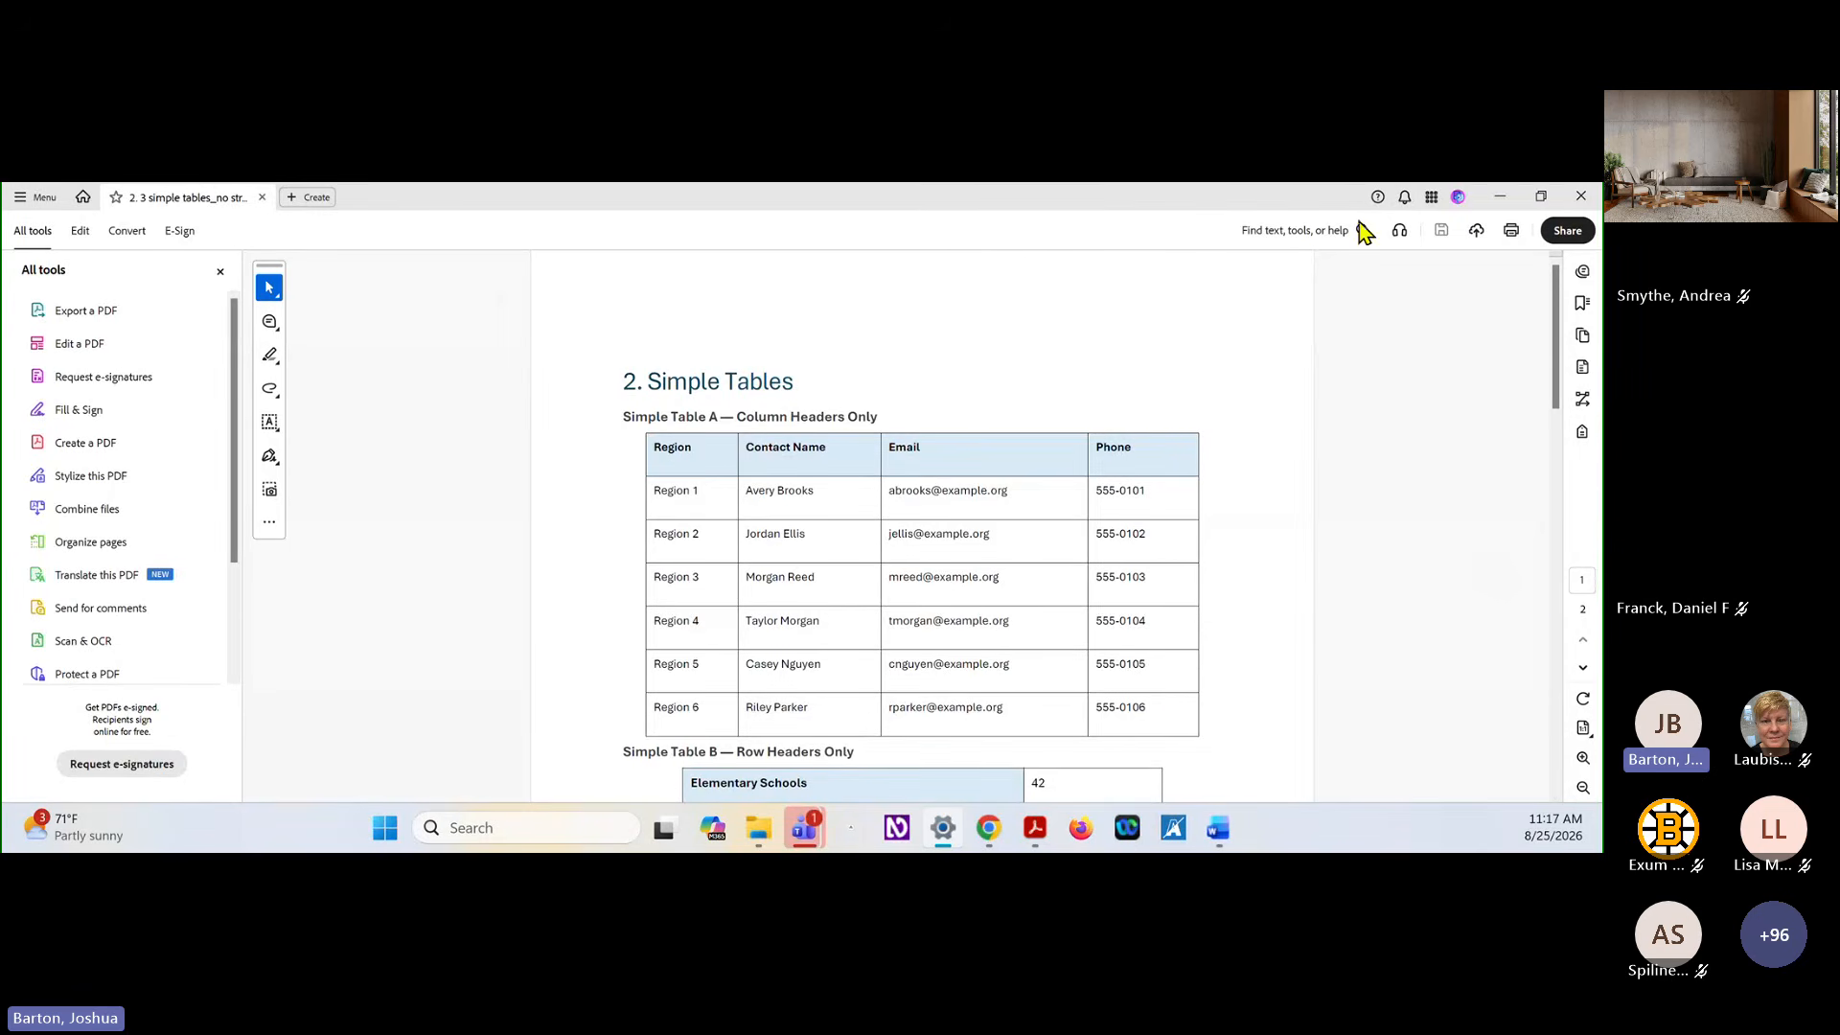
pyautogui.rightClick(1581, 501)
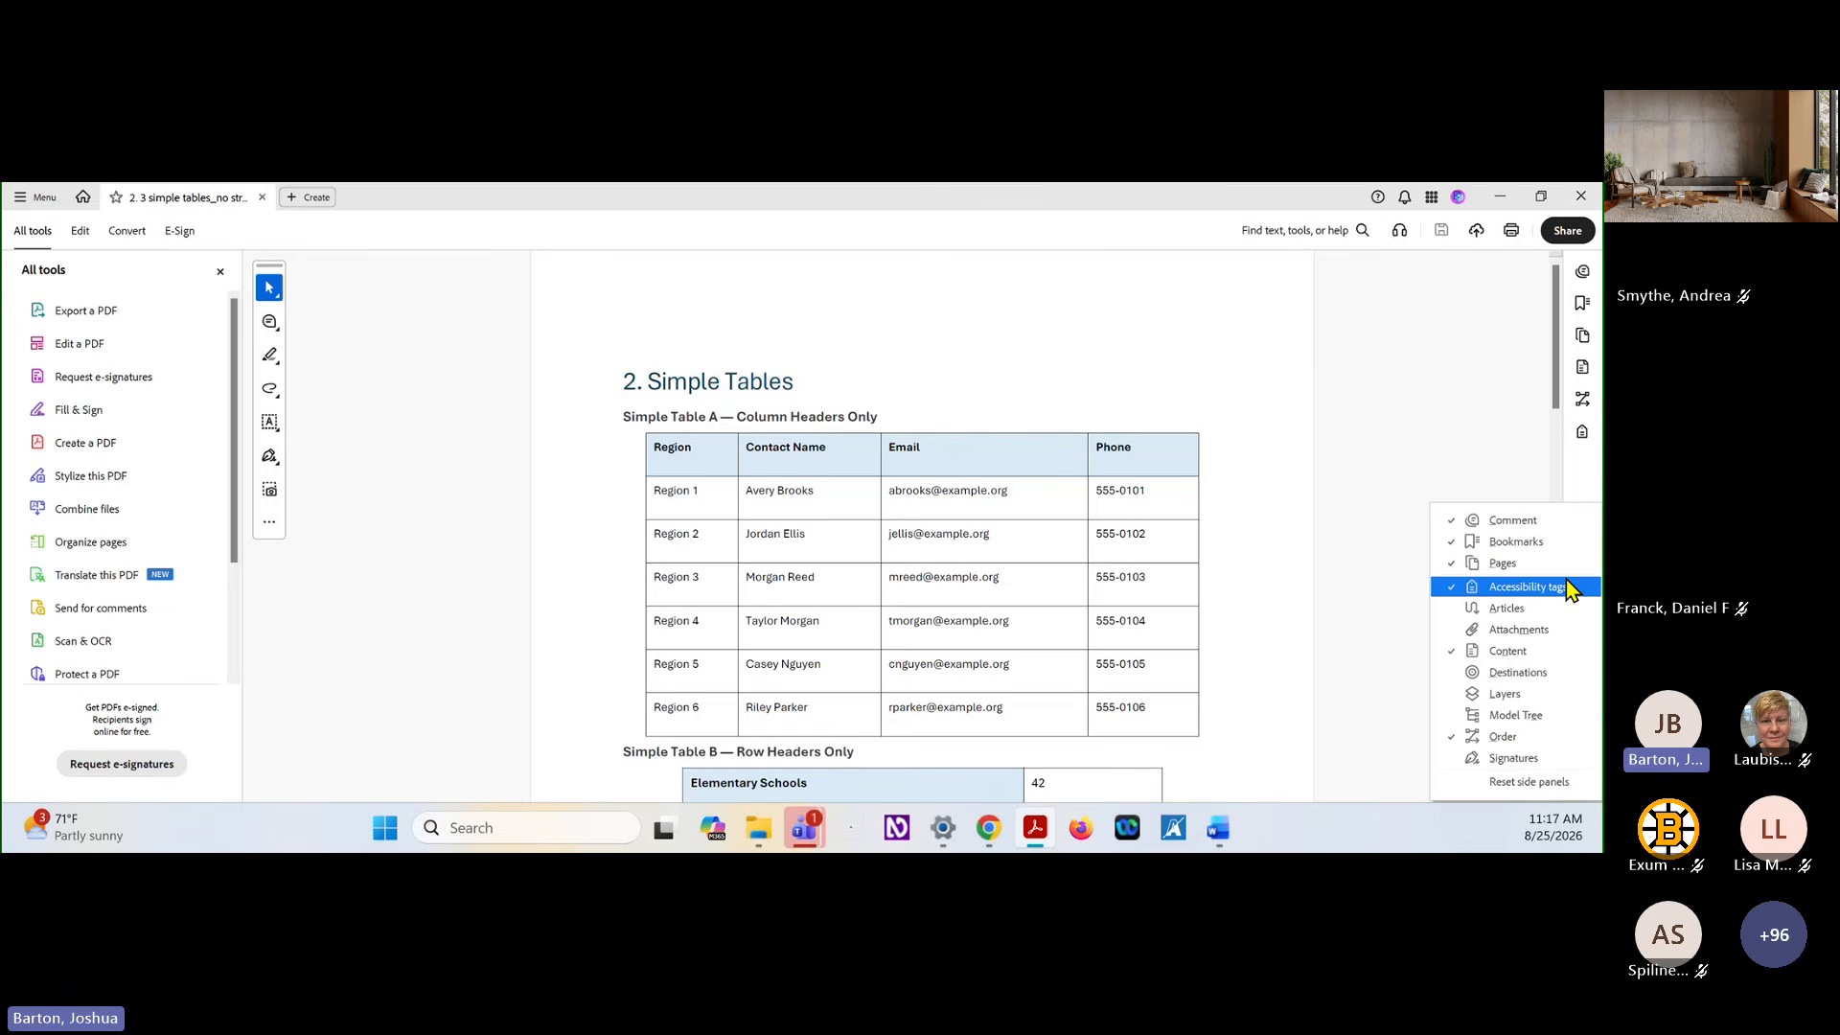
pyautogui.click(1532, 430)
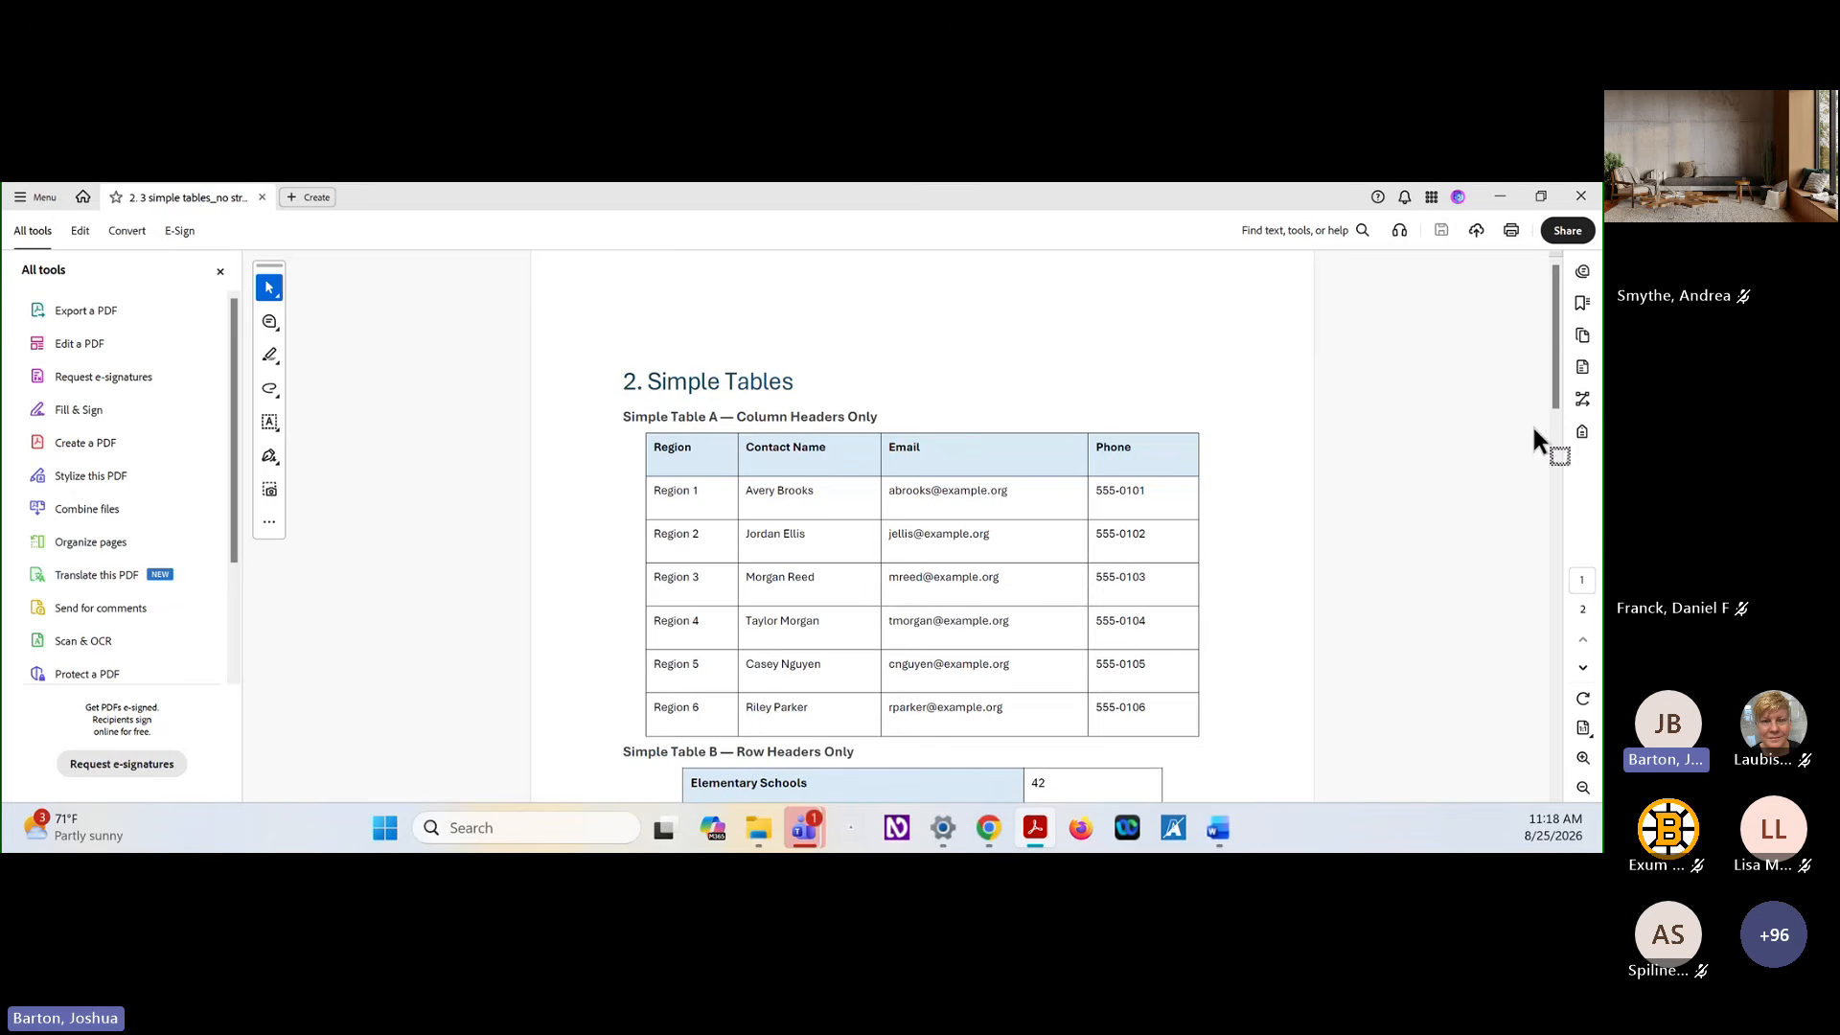
pyautogui.click(1583, 434)
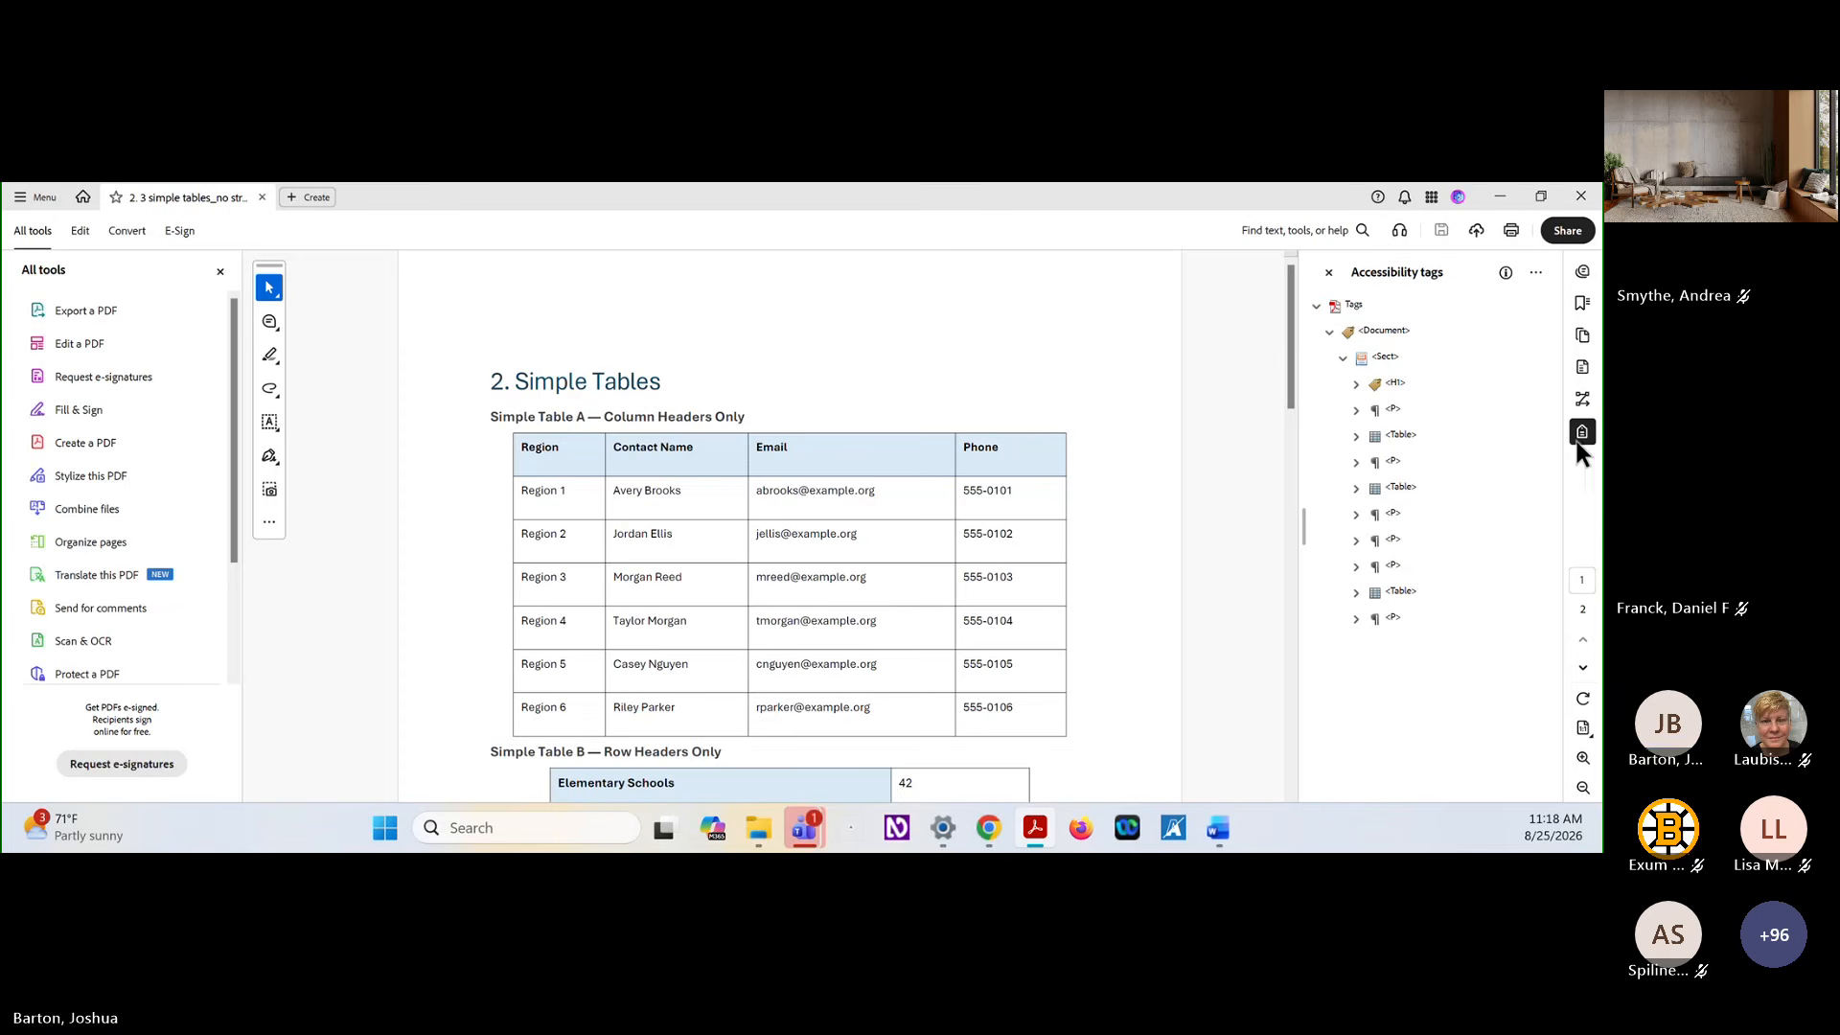
# Open Simple Table A in the Table Editor from its Table tag
pyautogui.click(1401, 436)
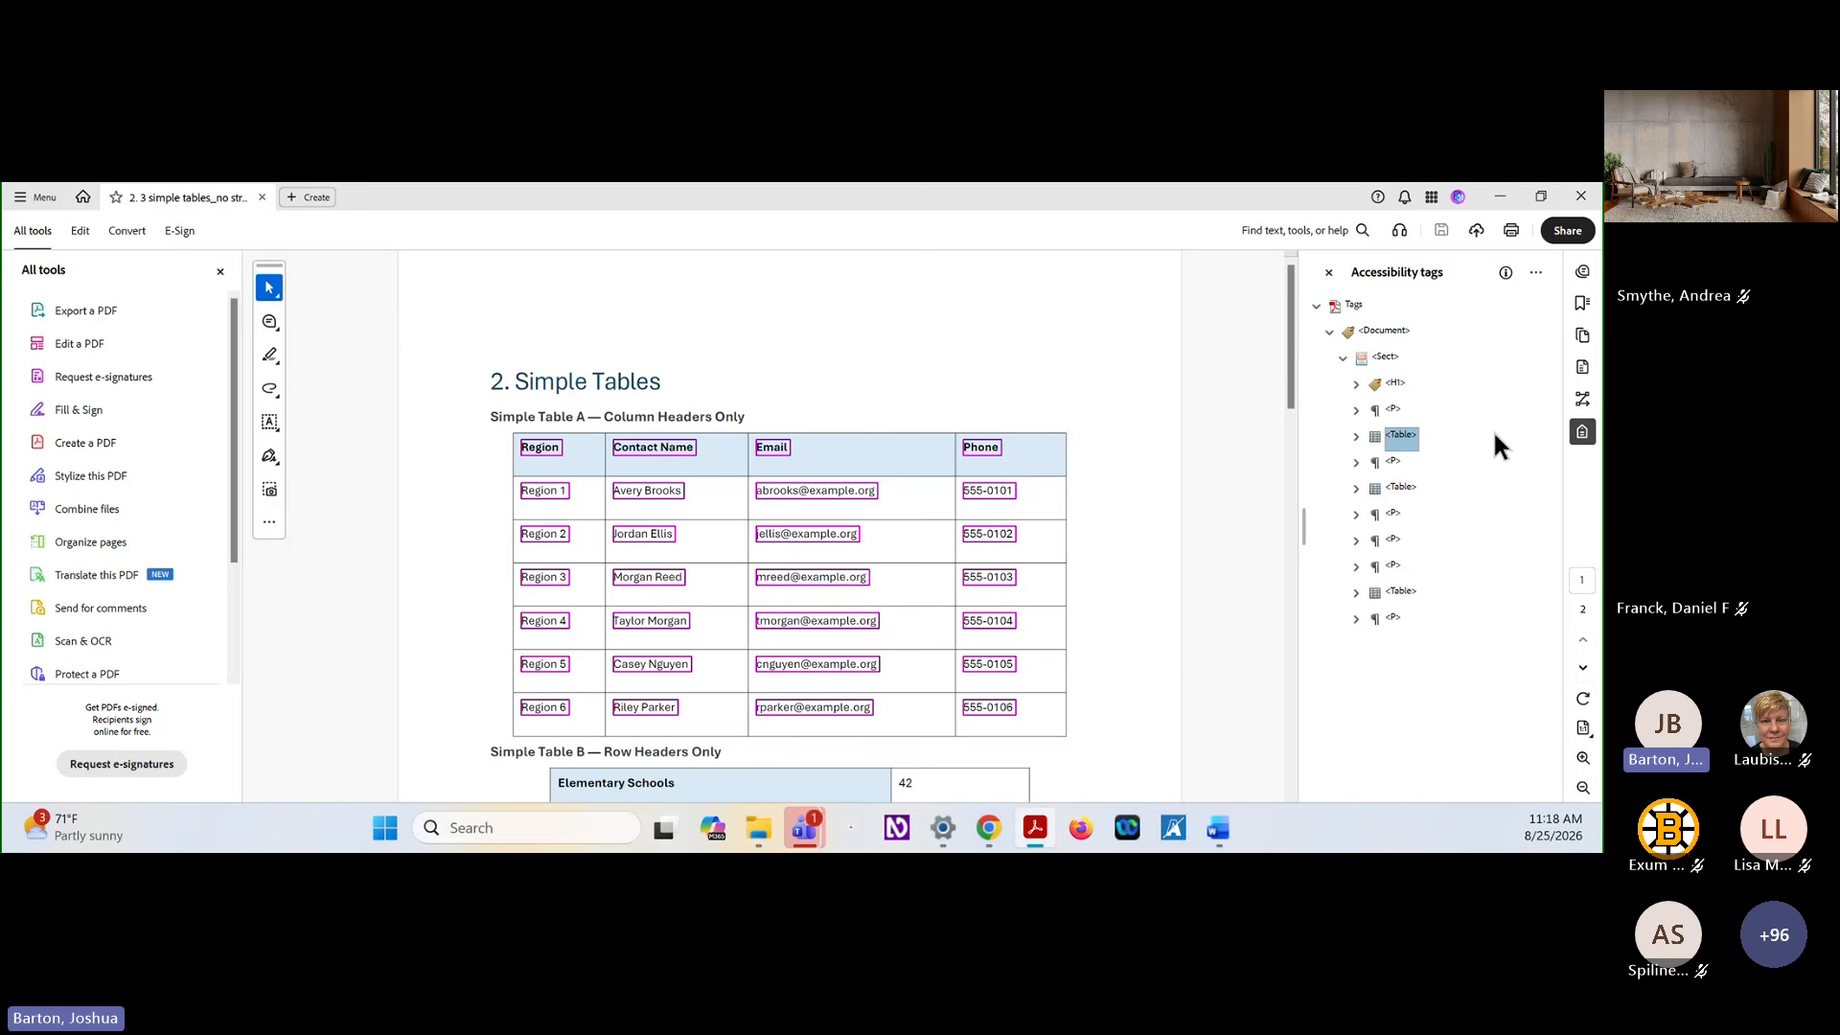
pyautogui.rightClick(1409, 445)
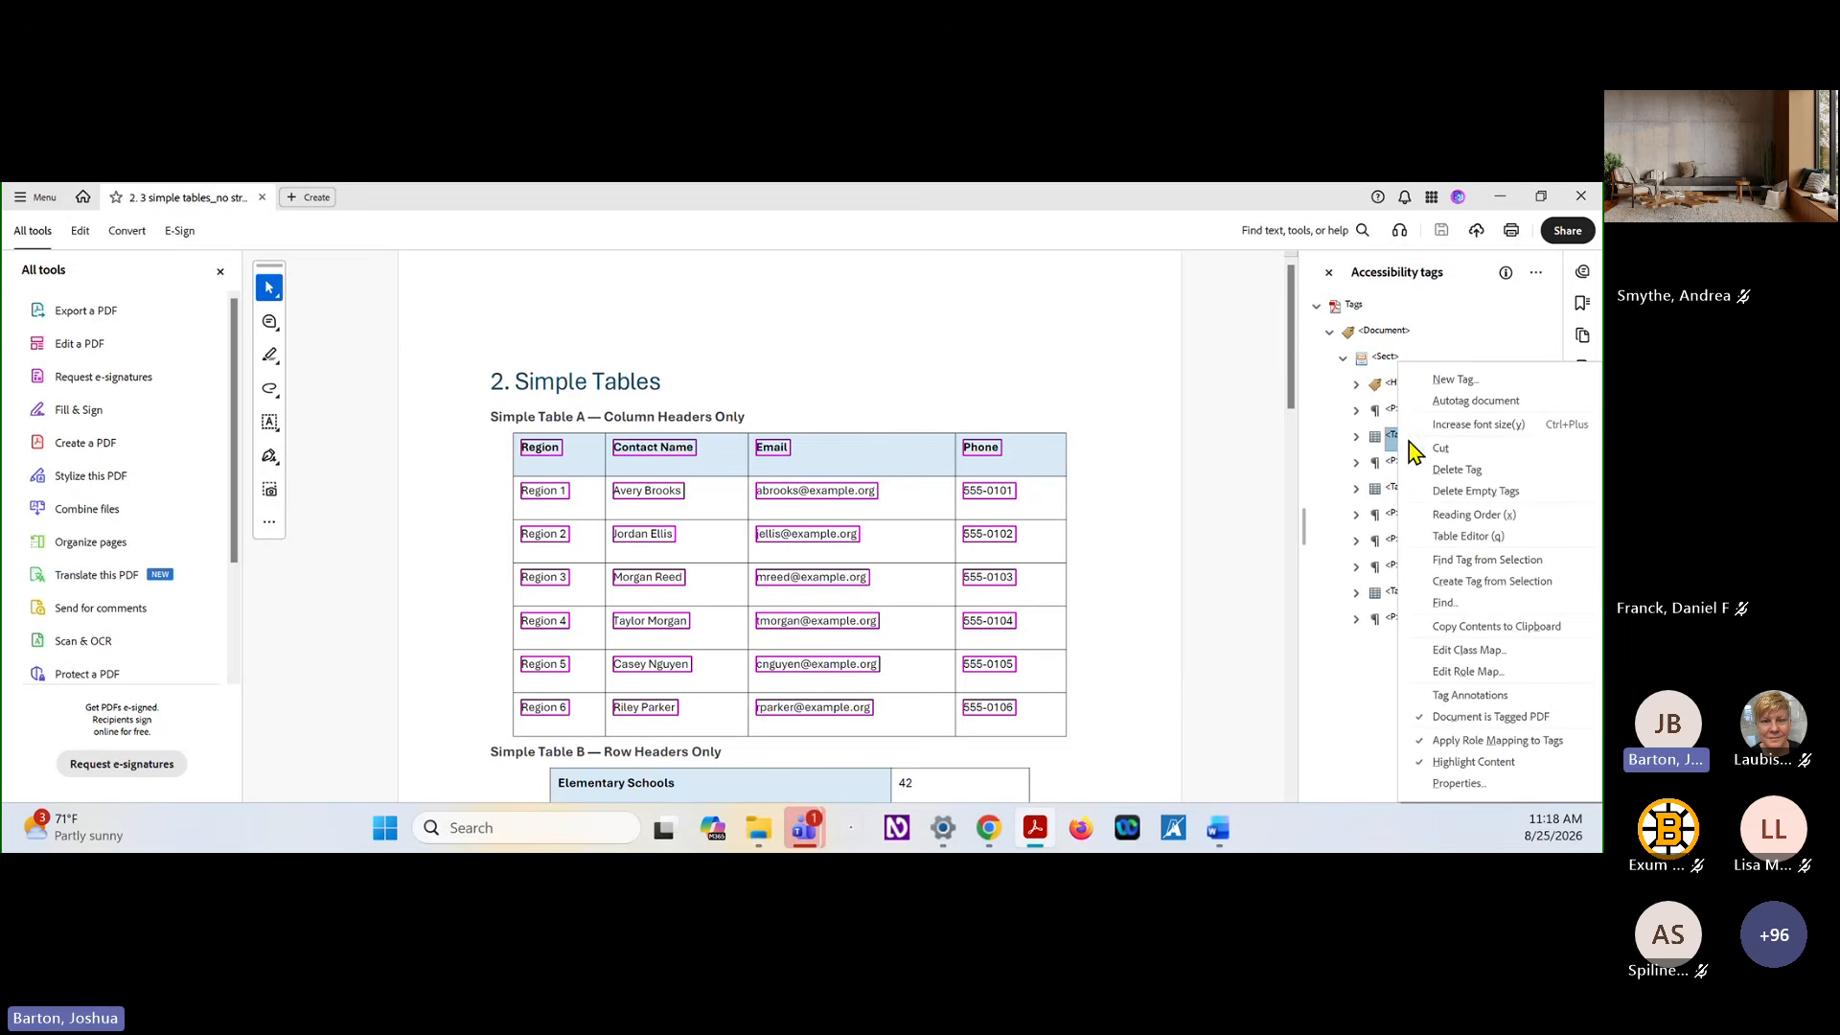
pyautogui.click(1466, 535)
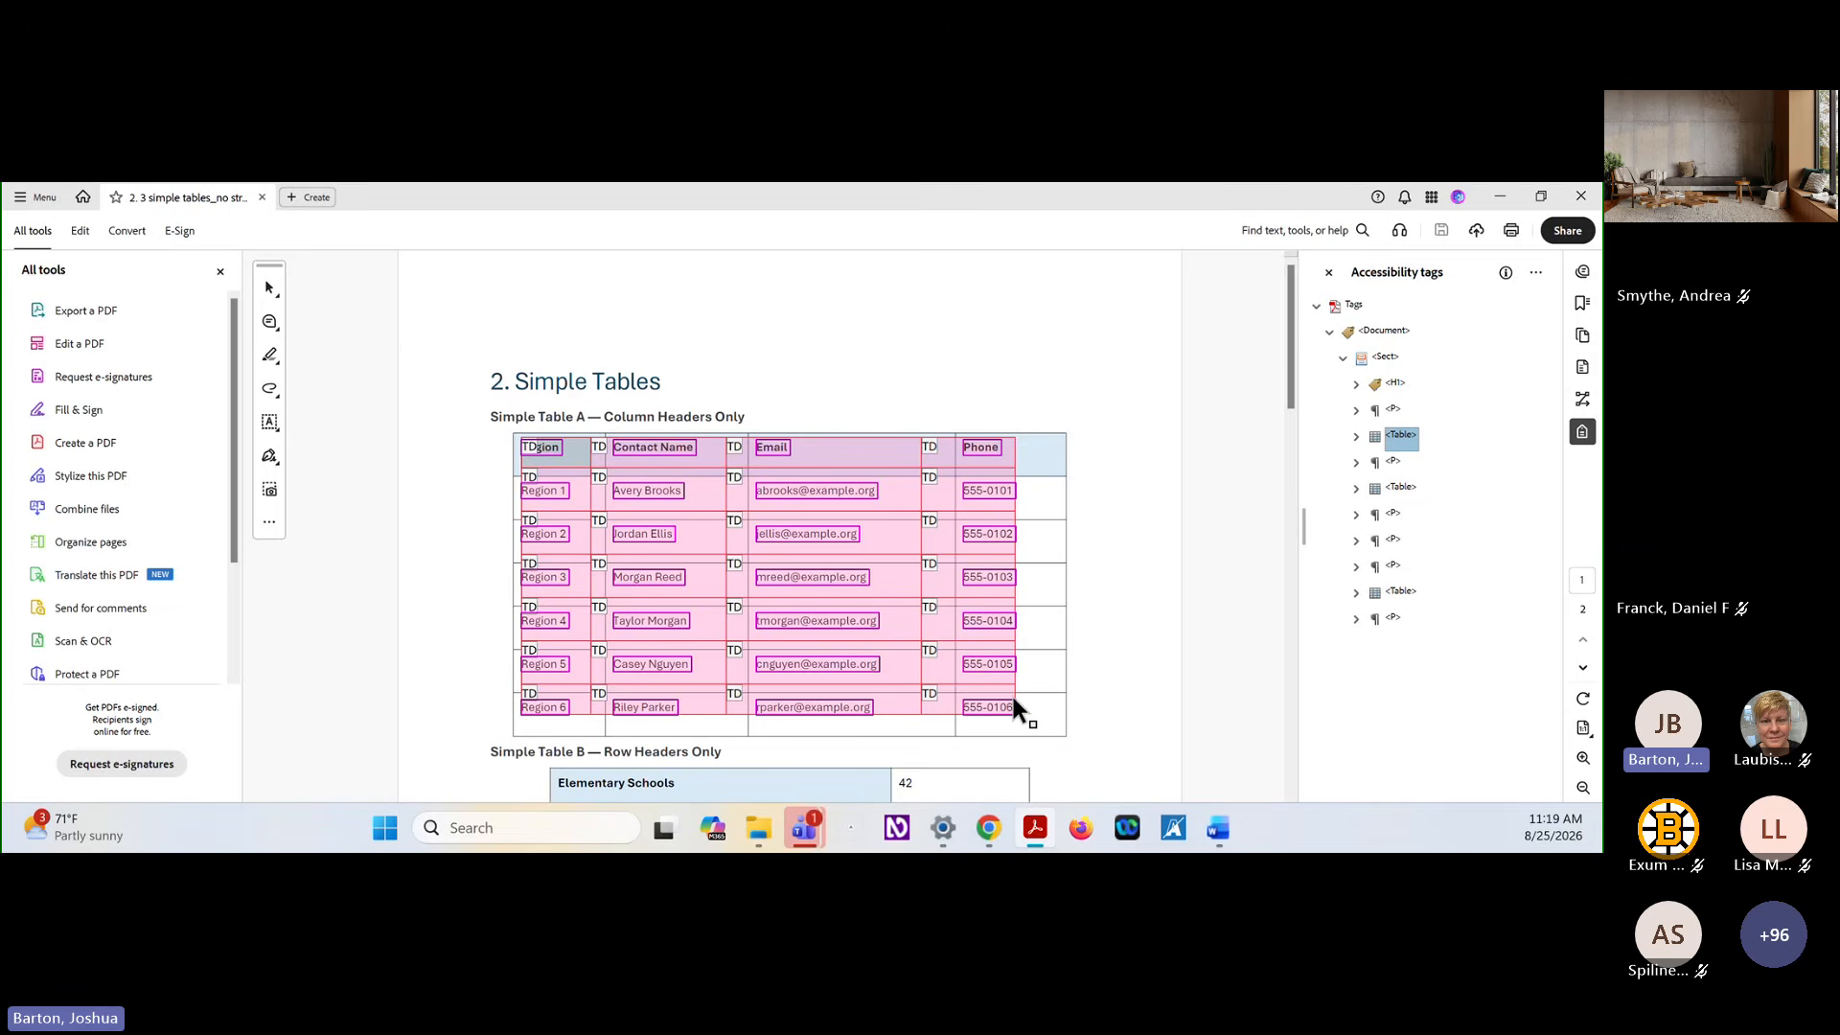
# Review the Table Editor's color and cell type label options, keeping the existing settings
pyautogui.rightClick(892, 579)
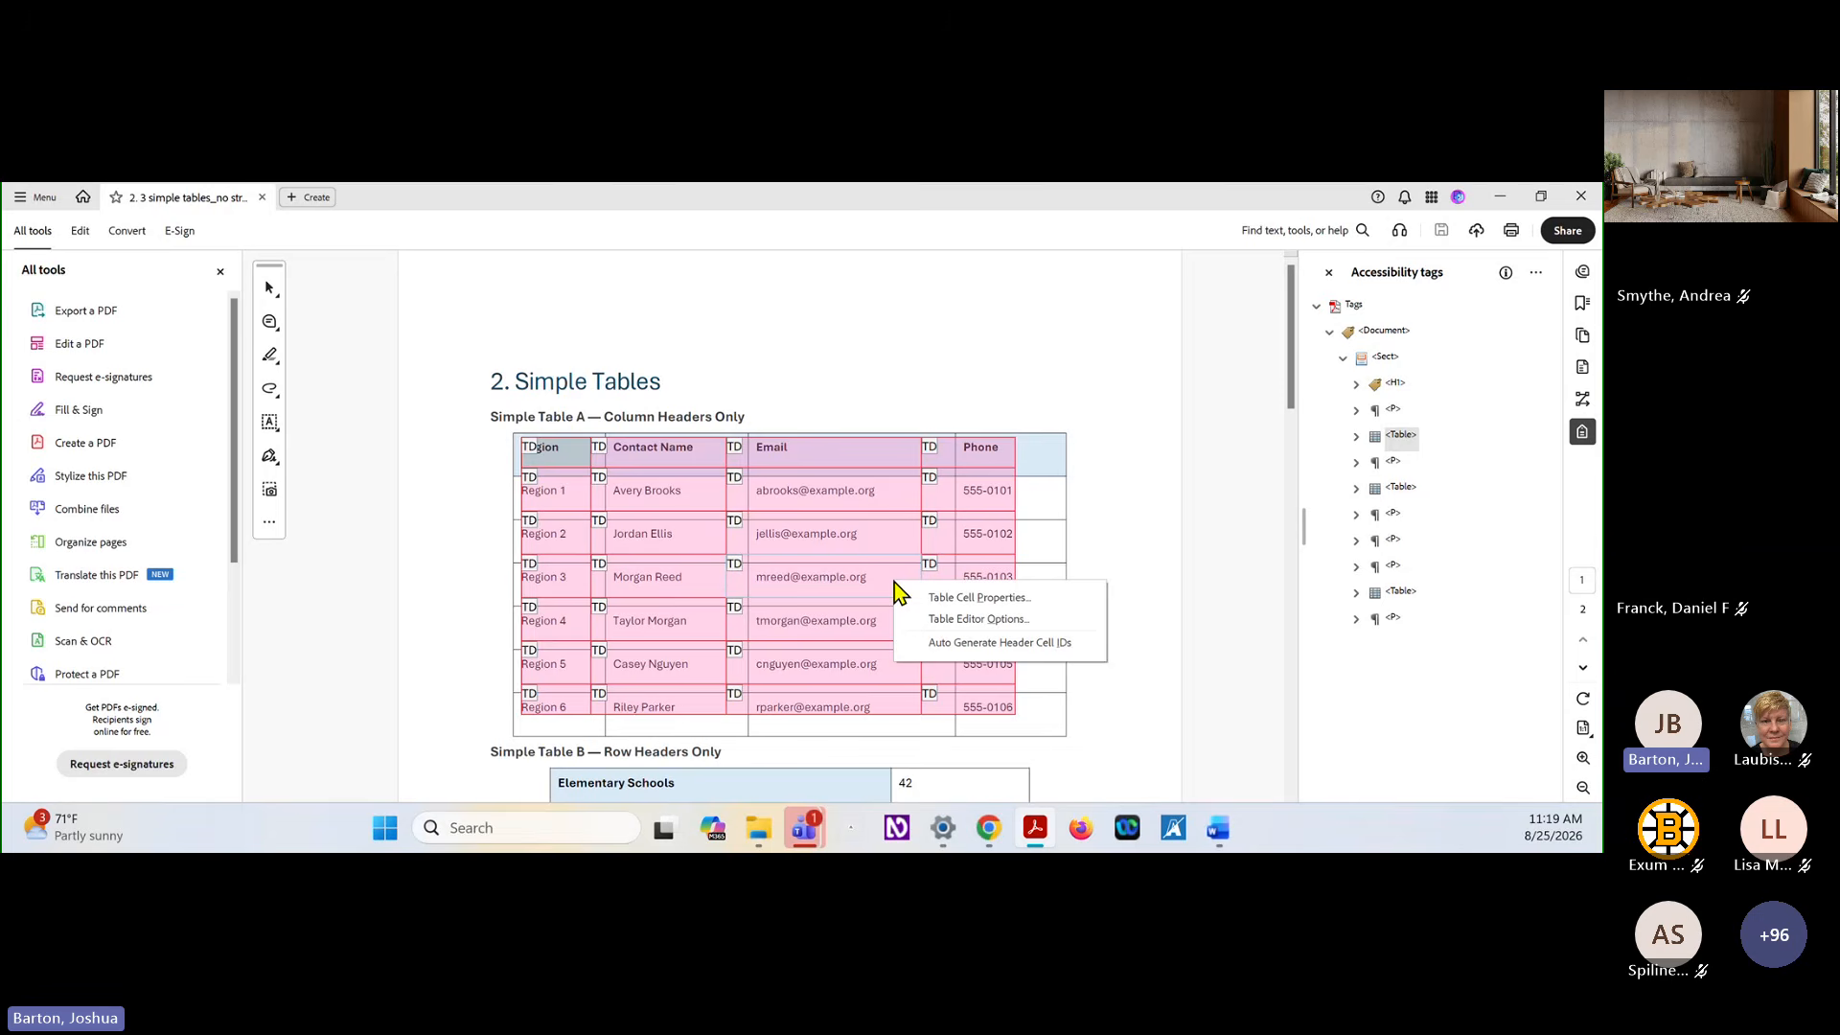
pyautogui.click(947, 621)
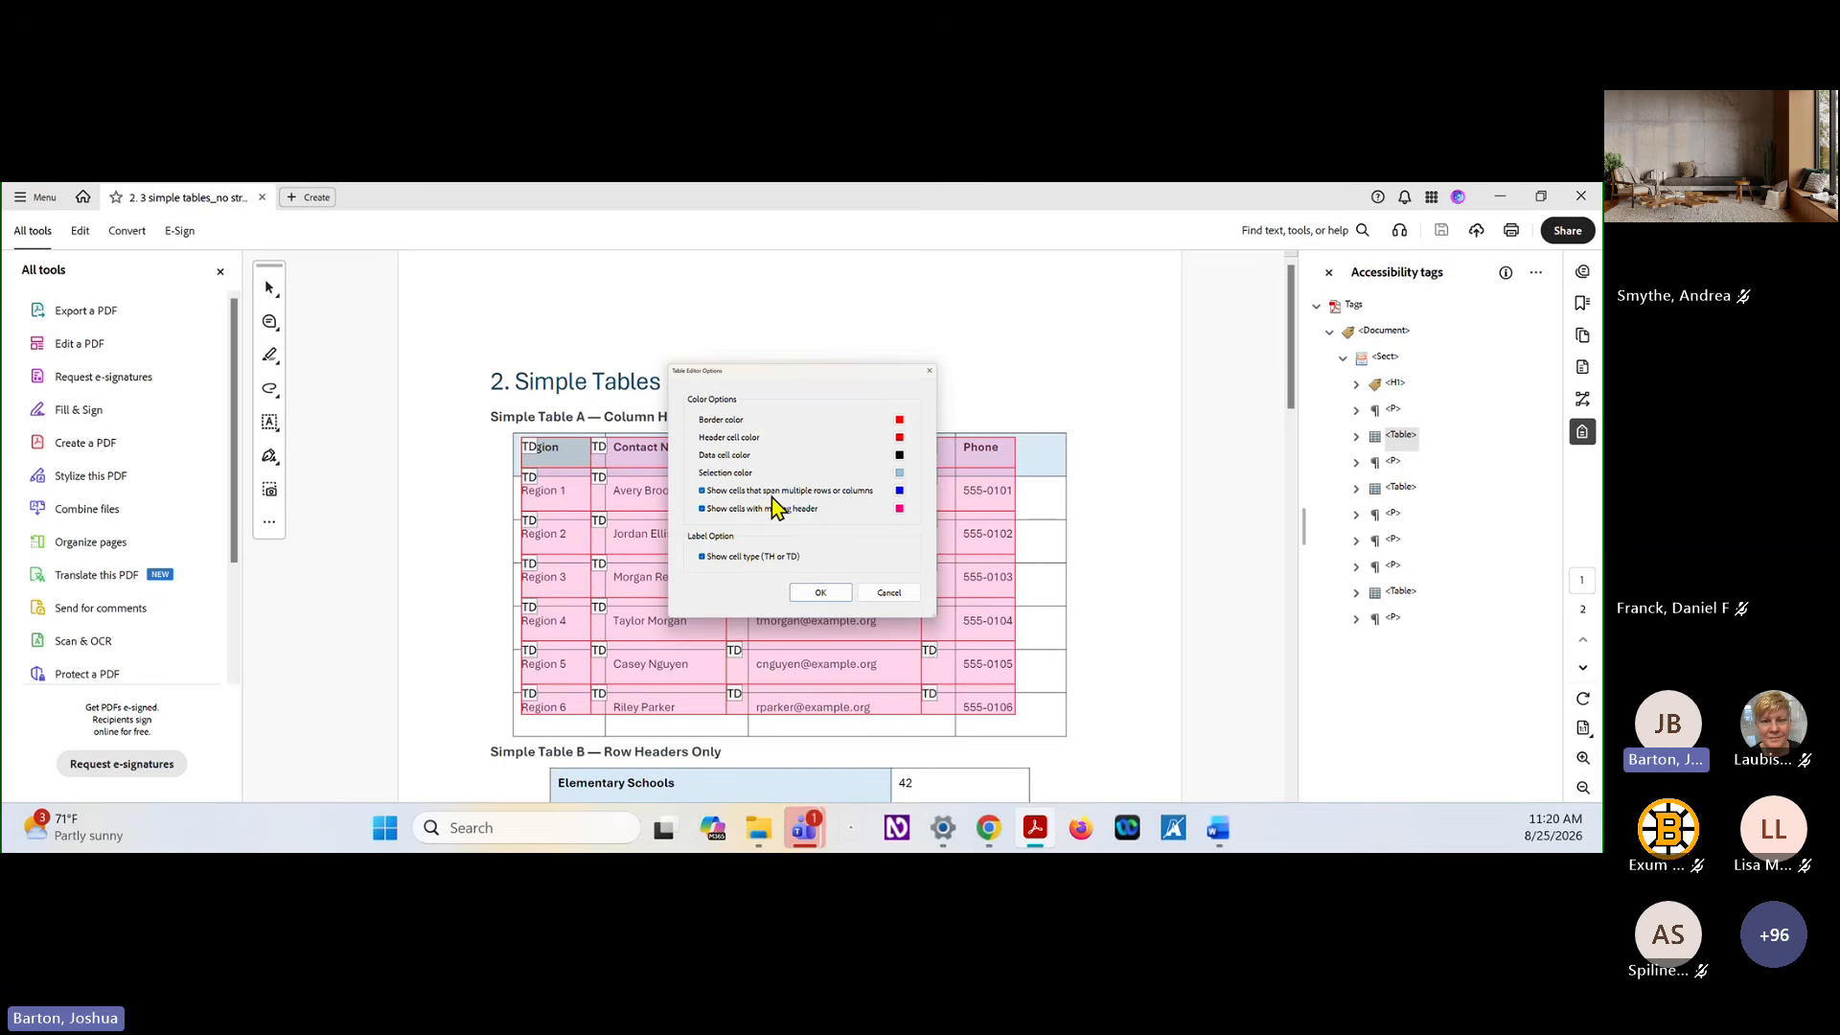
pyautogui.click(820, 593)
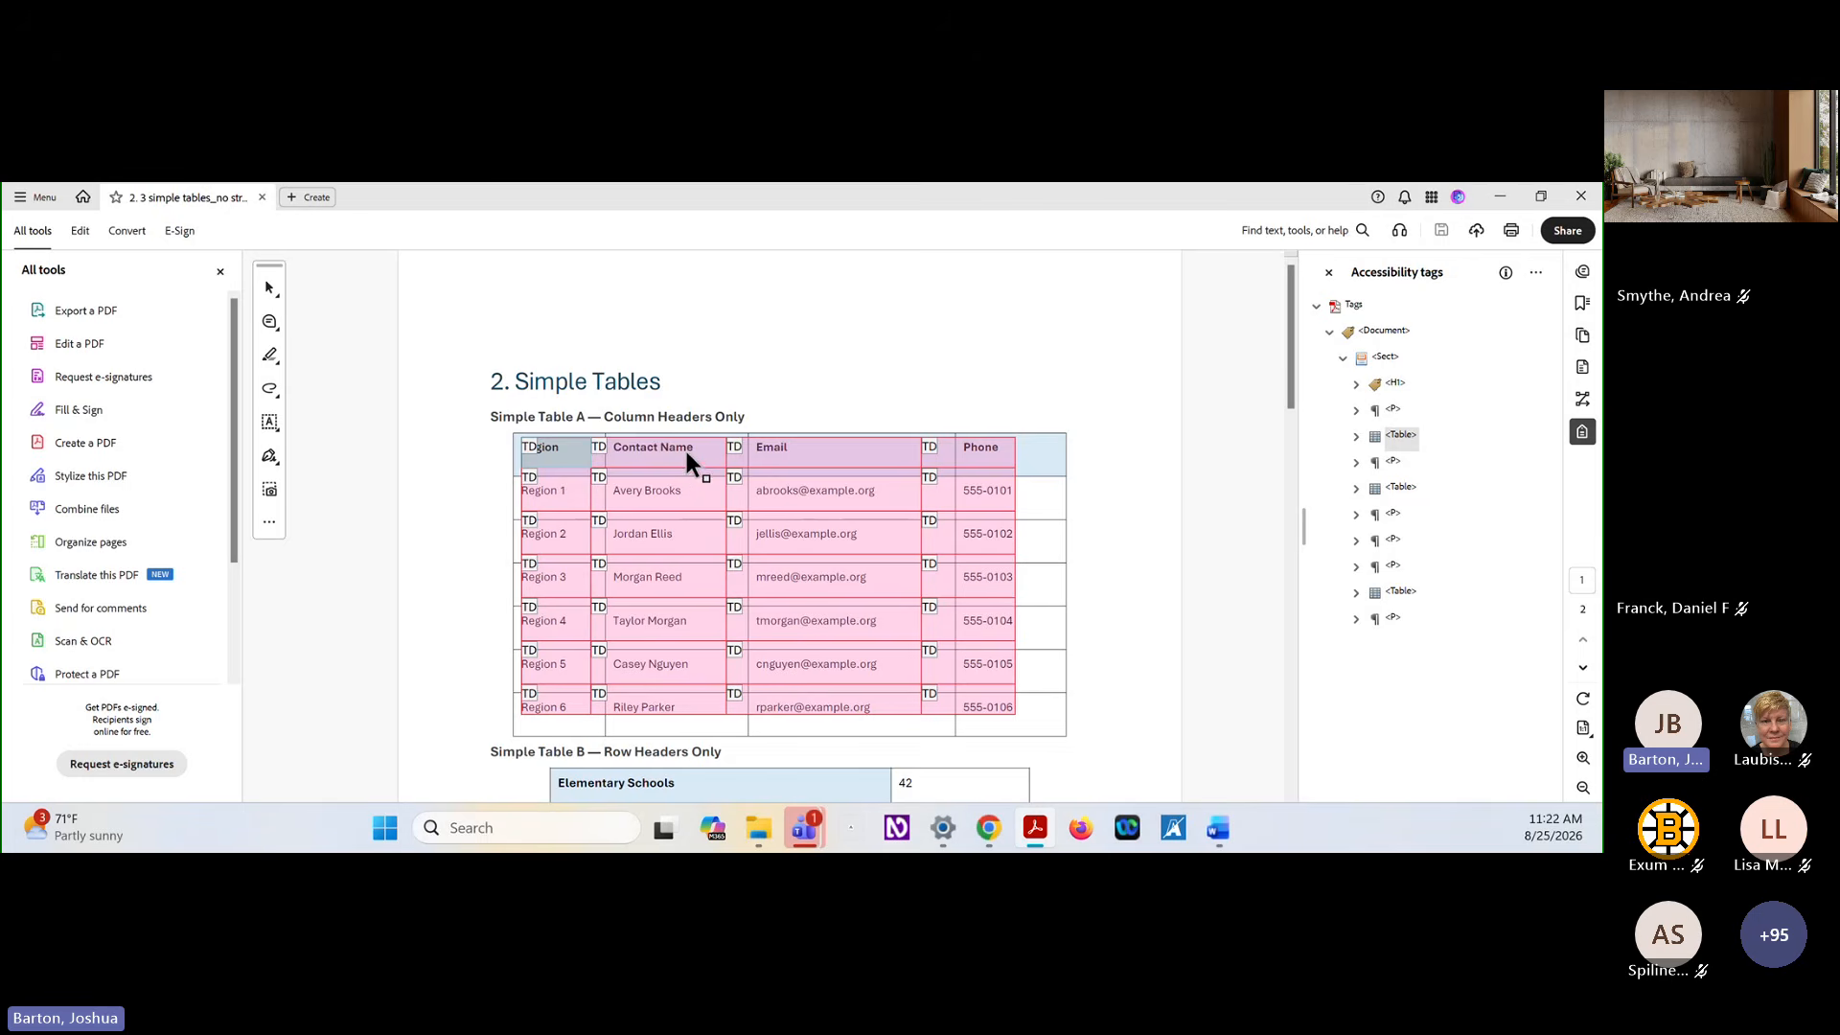
# Define the Region, Contact Name, Email and Phone cells of Simple Table A as header cells with Column scope
pyautogui.rightClick(979, 460)
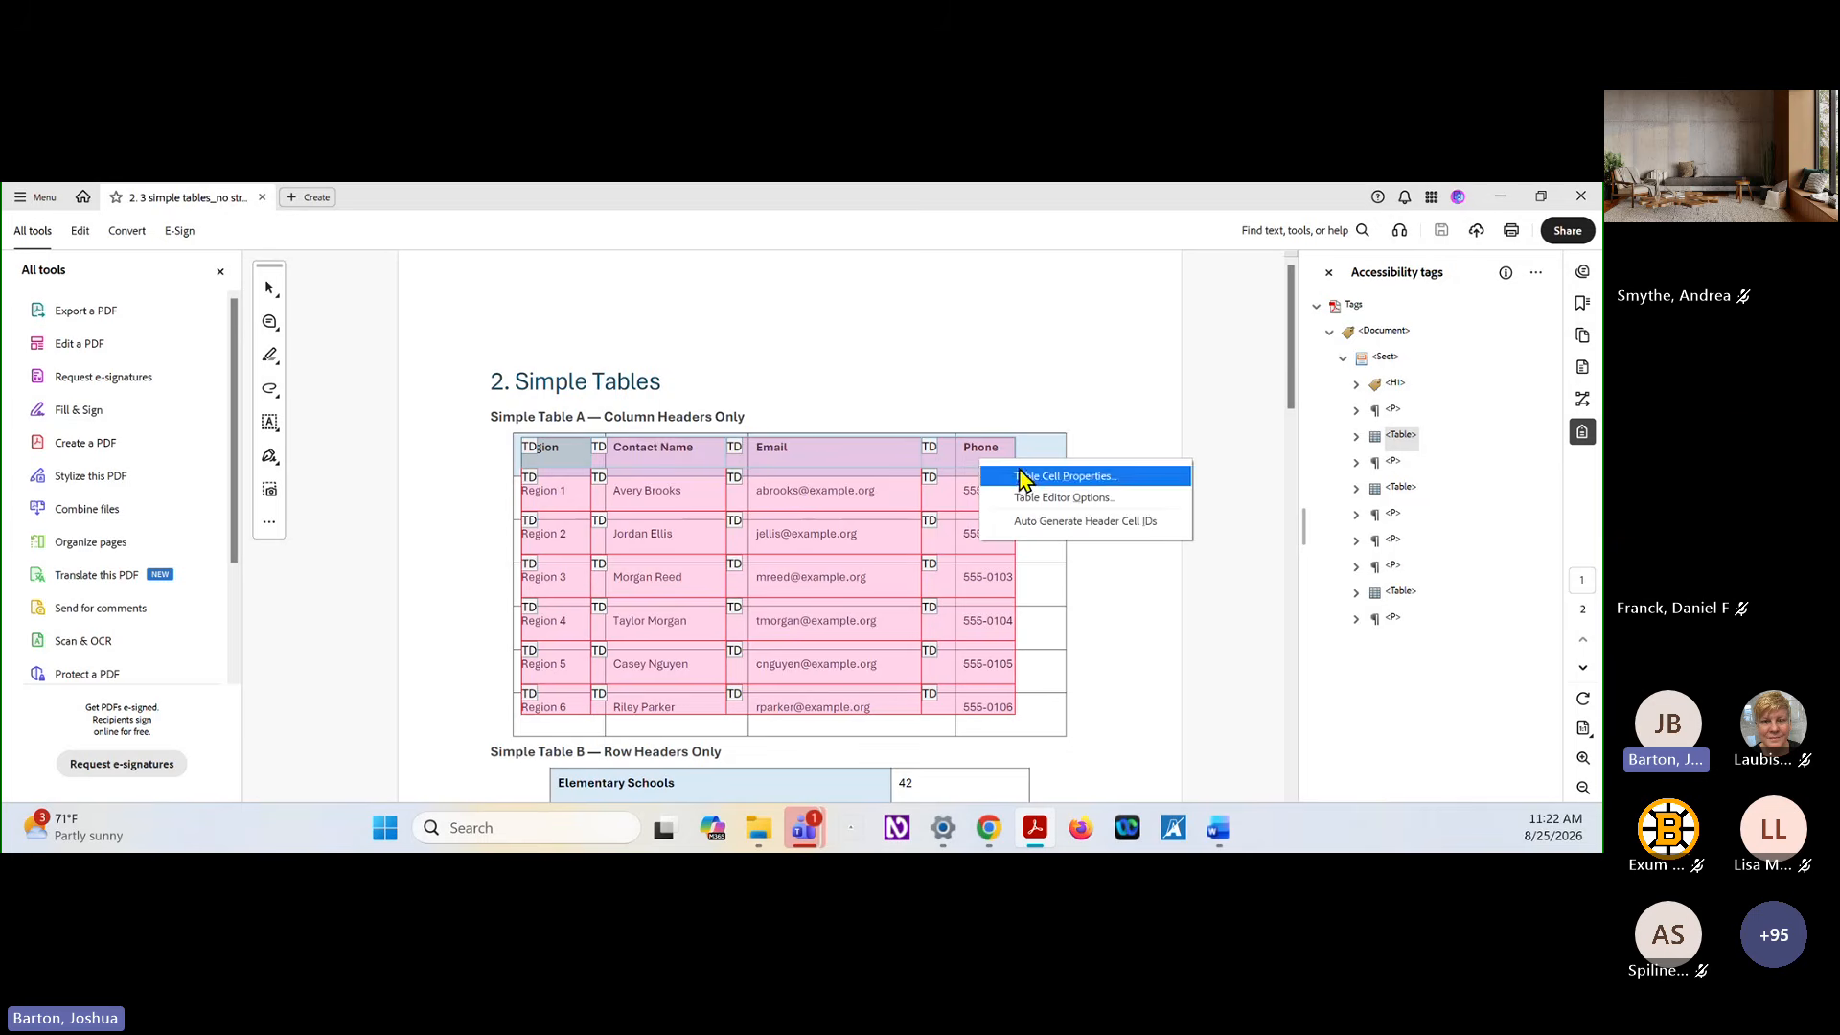
pyautogui.click(1023, 474)
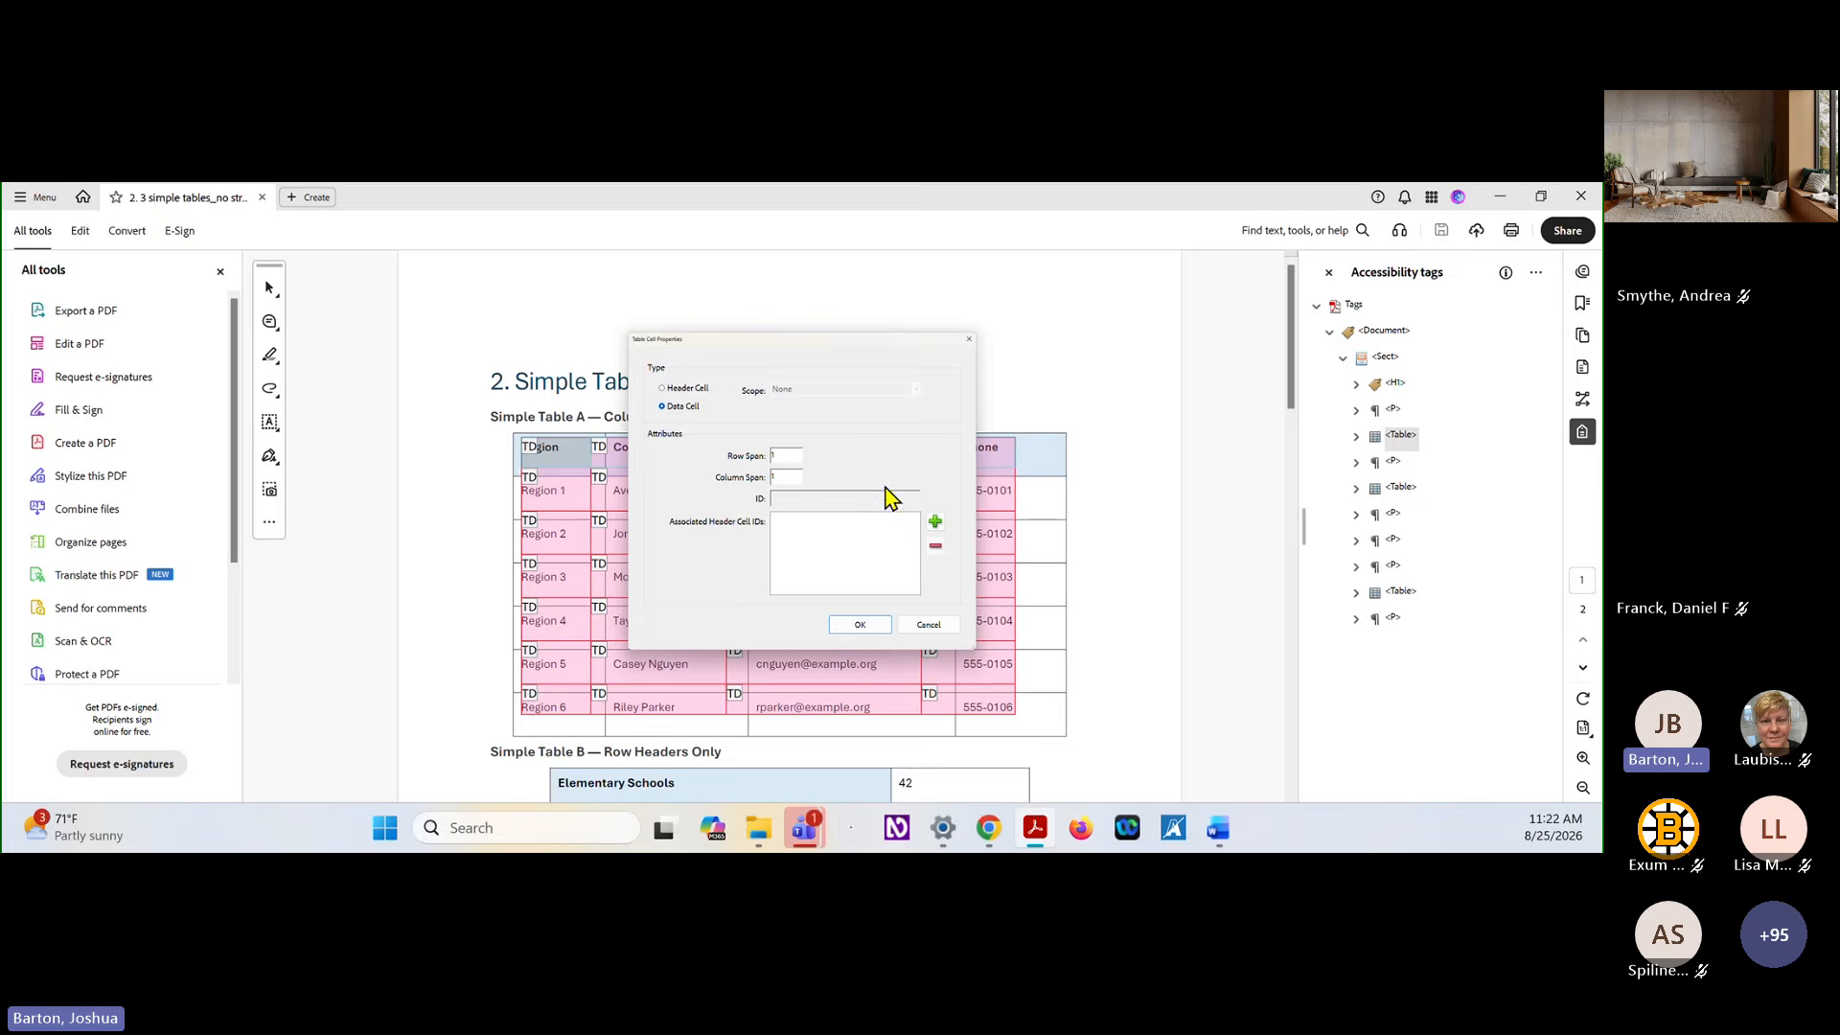
pyautogui.click(710, 392)
pyautogui.click(915, 391)
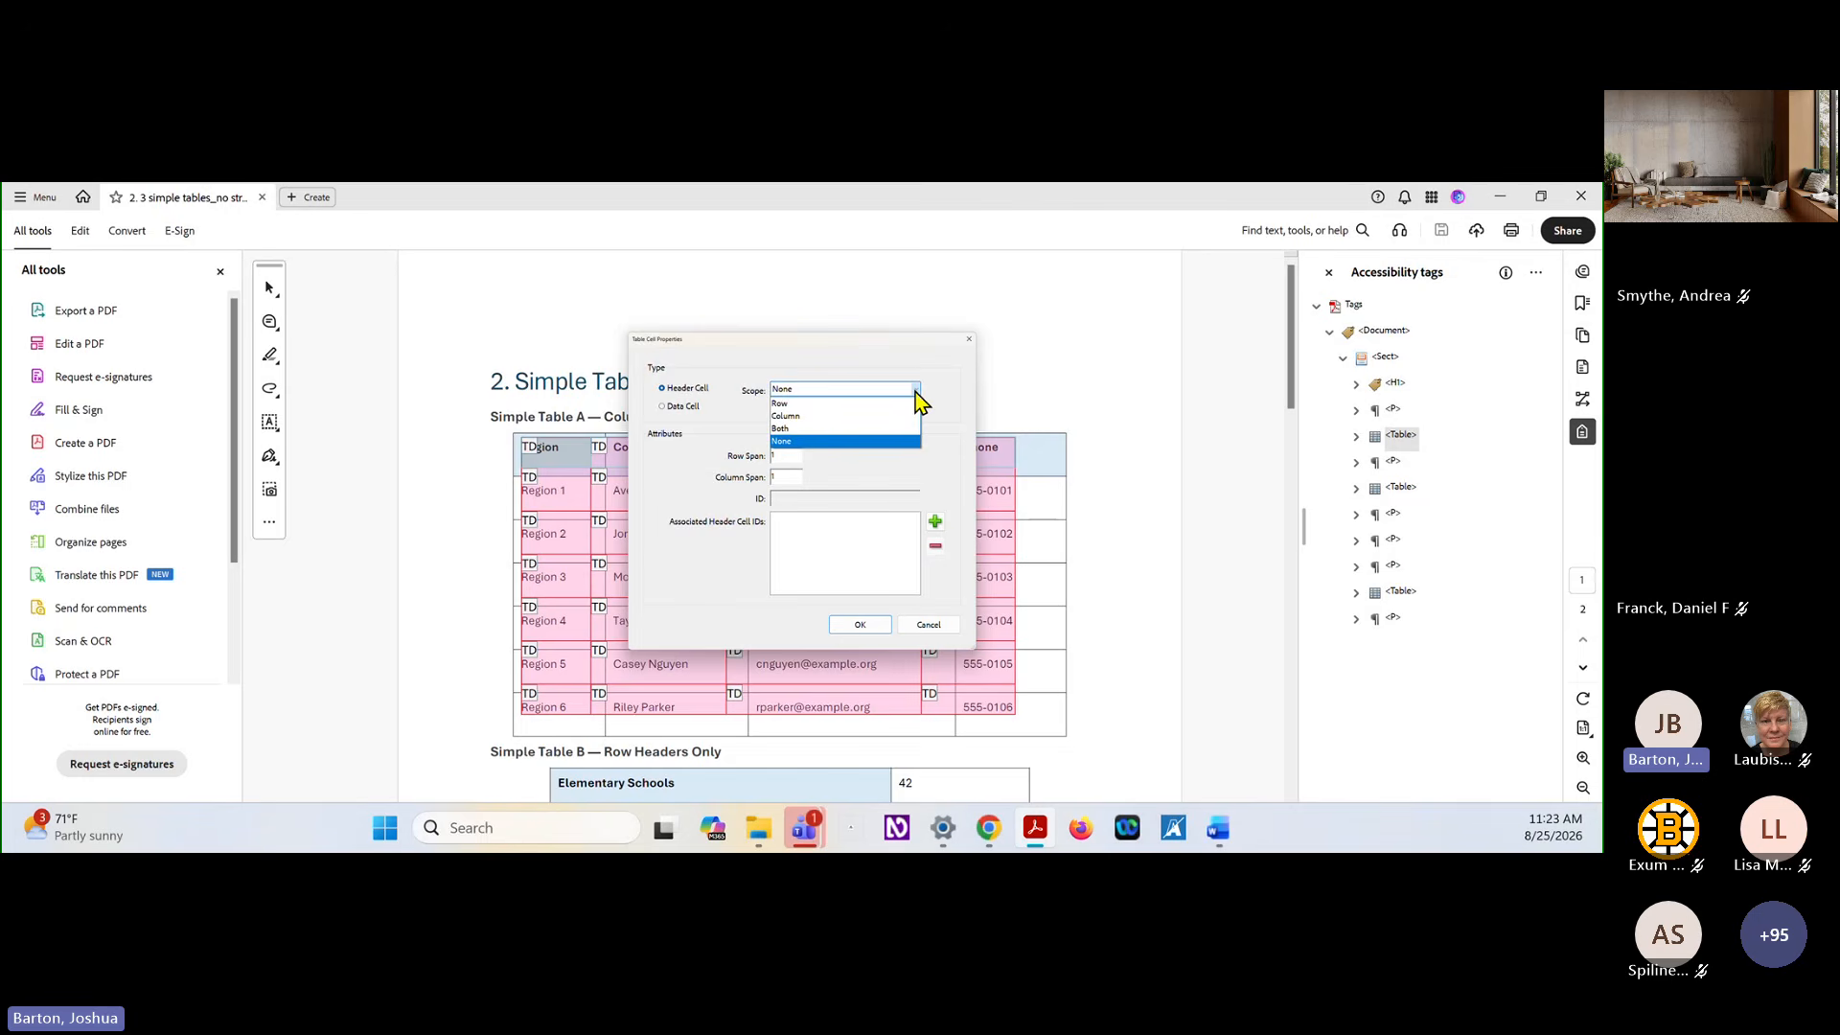
pyautogui.click(803, 418)
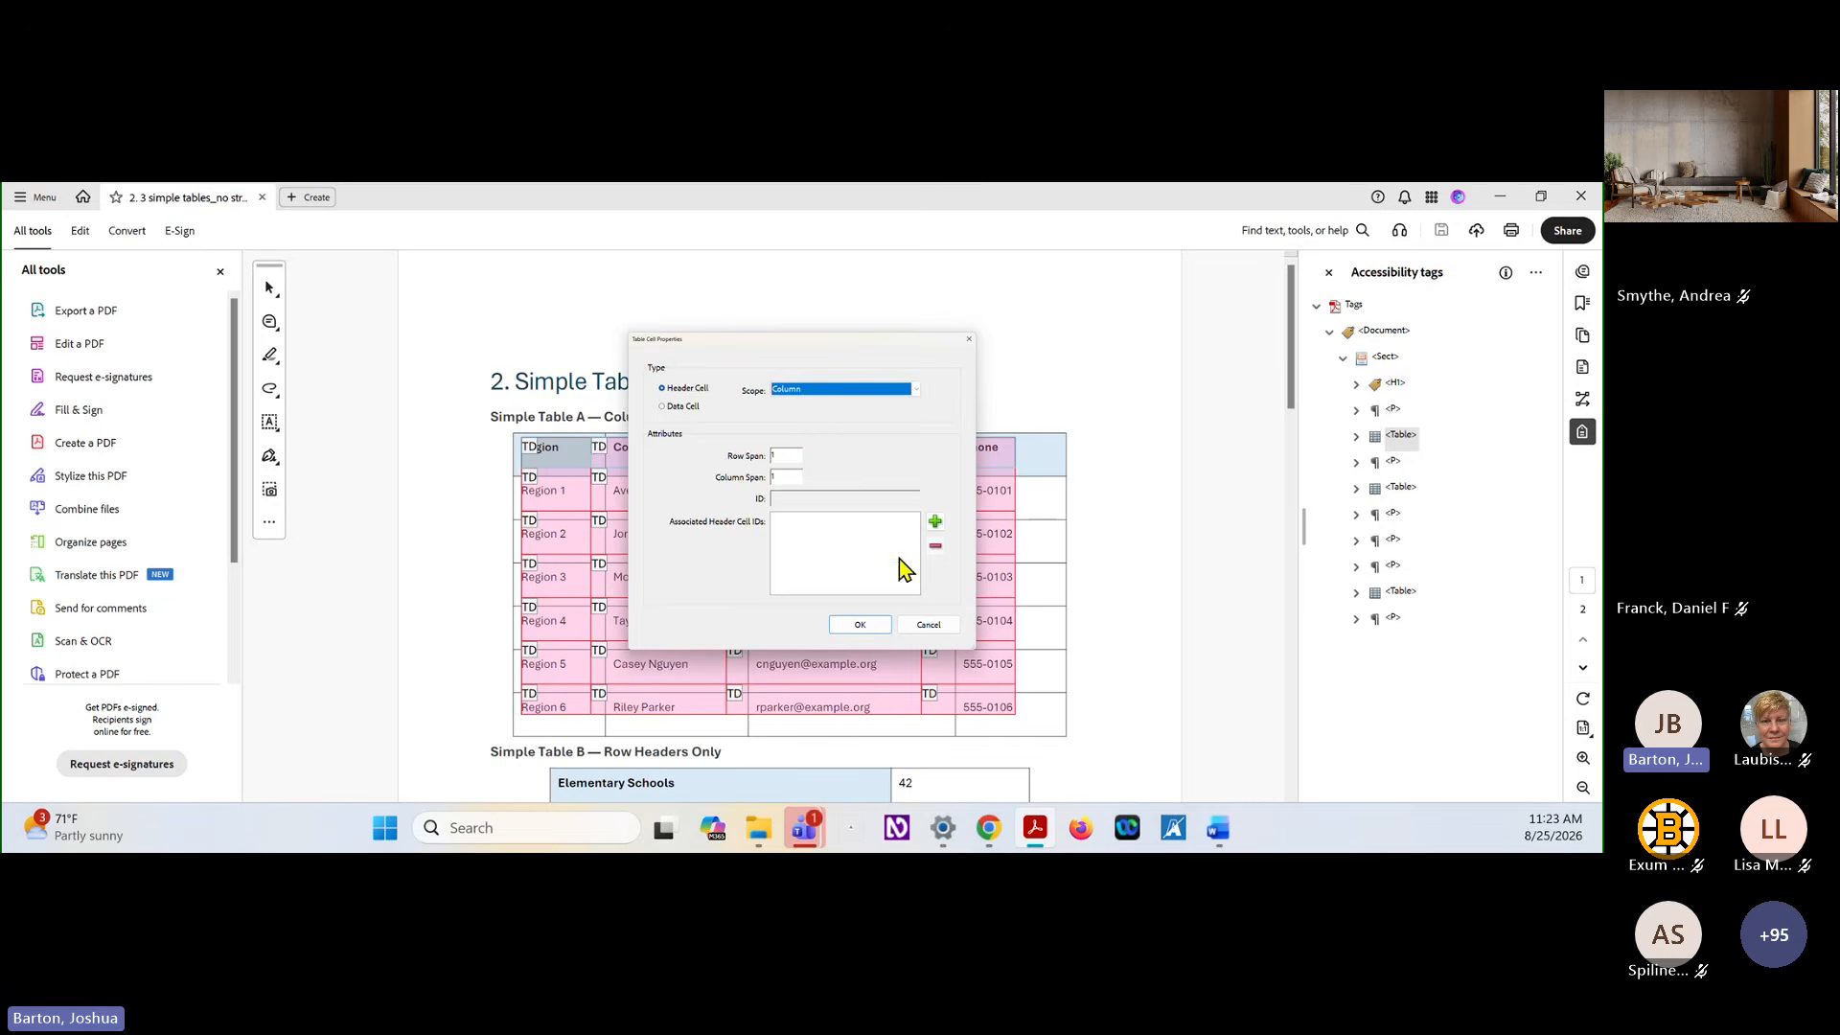
pyautogui.click(863, 624)
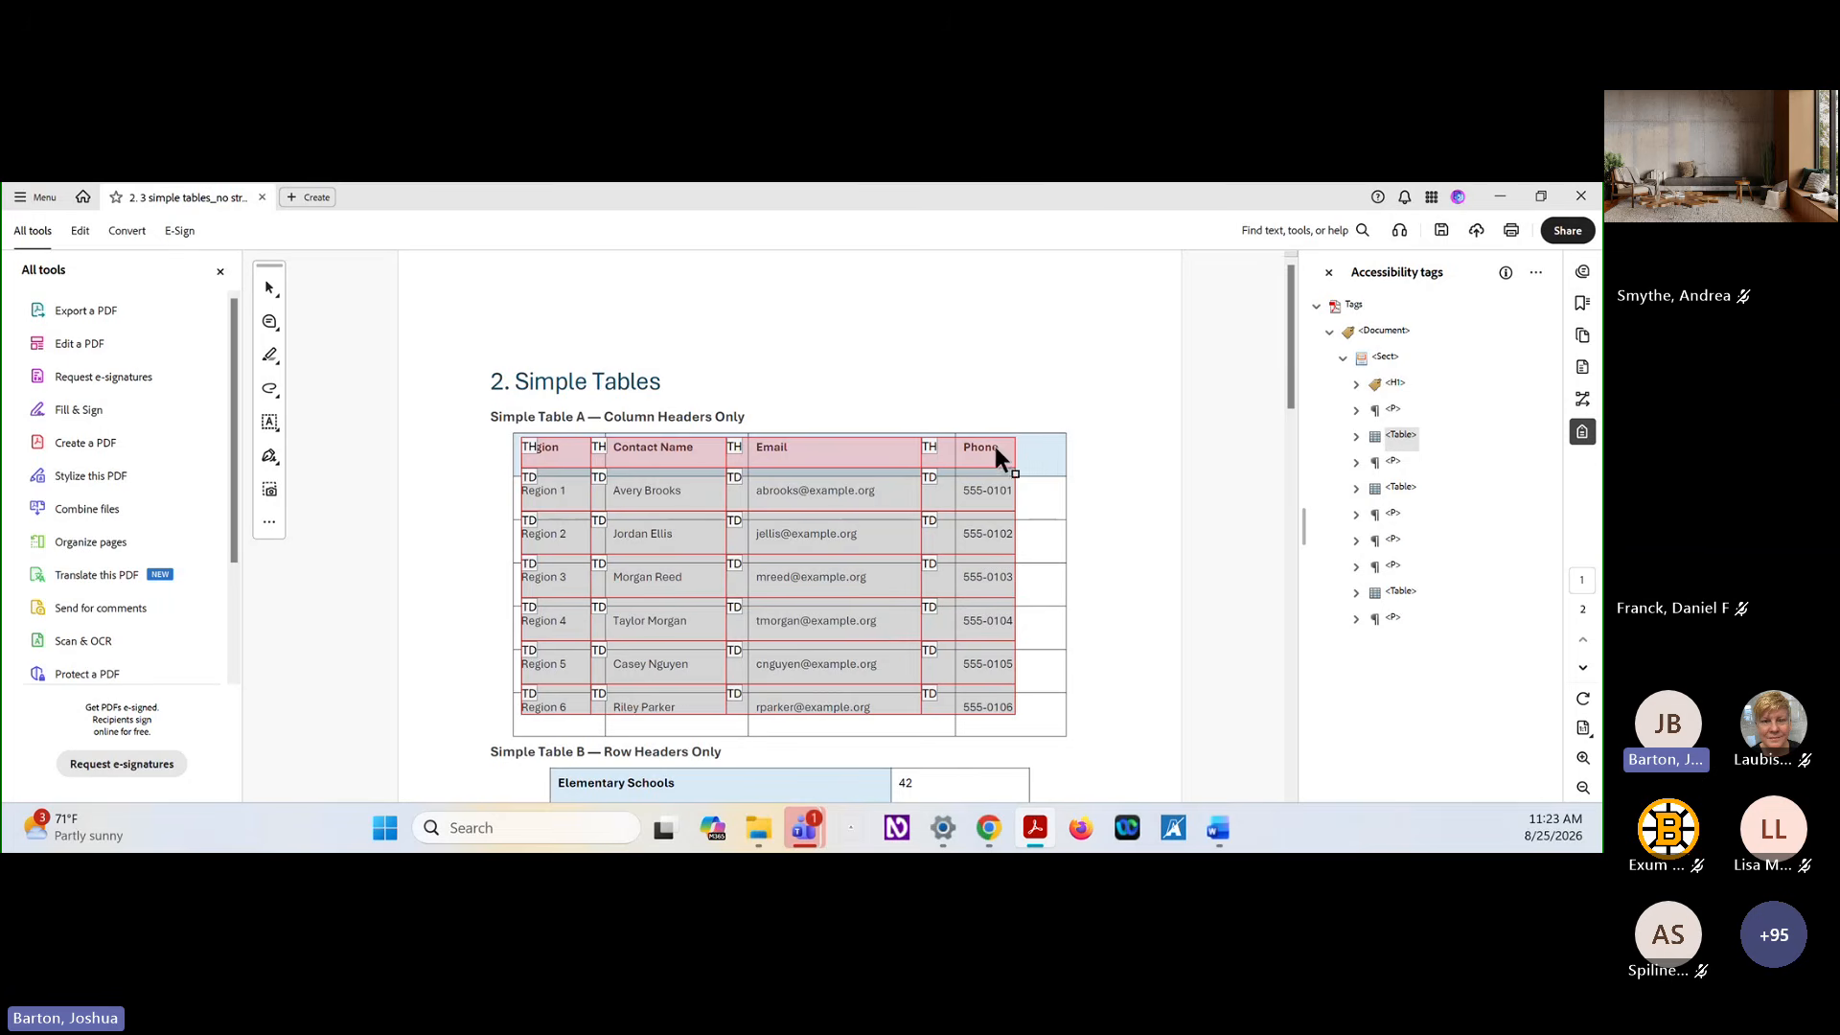
# Examine the cell tags in the first row of Simple Table A, one header cell at a time
pyautogui.click(1356, 436)
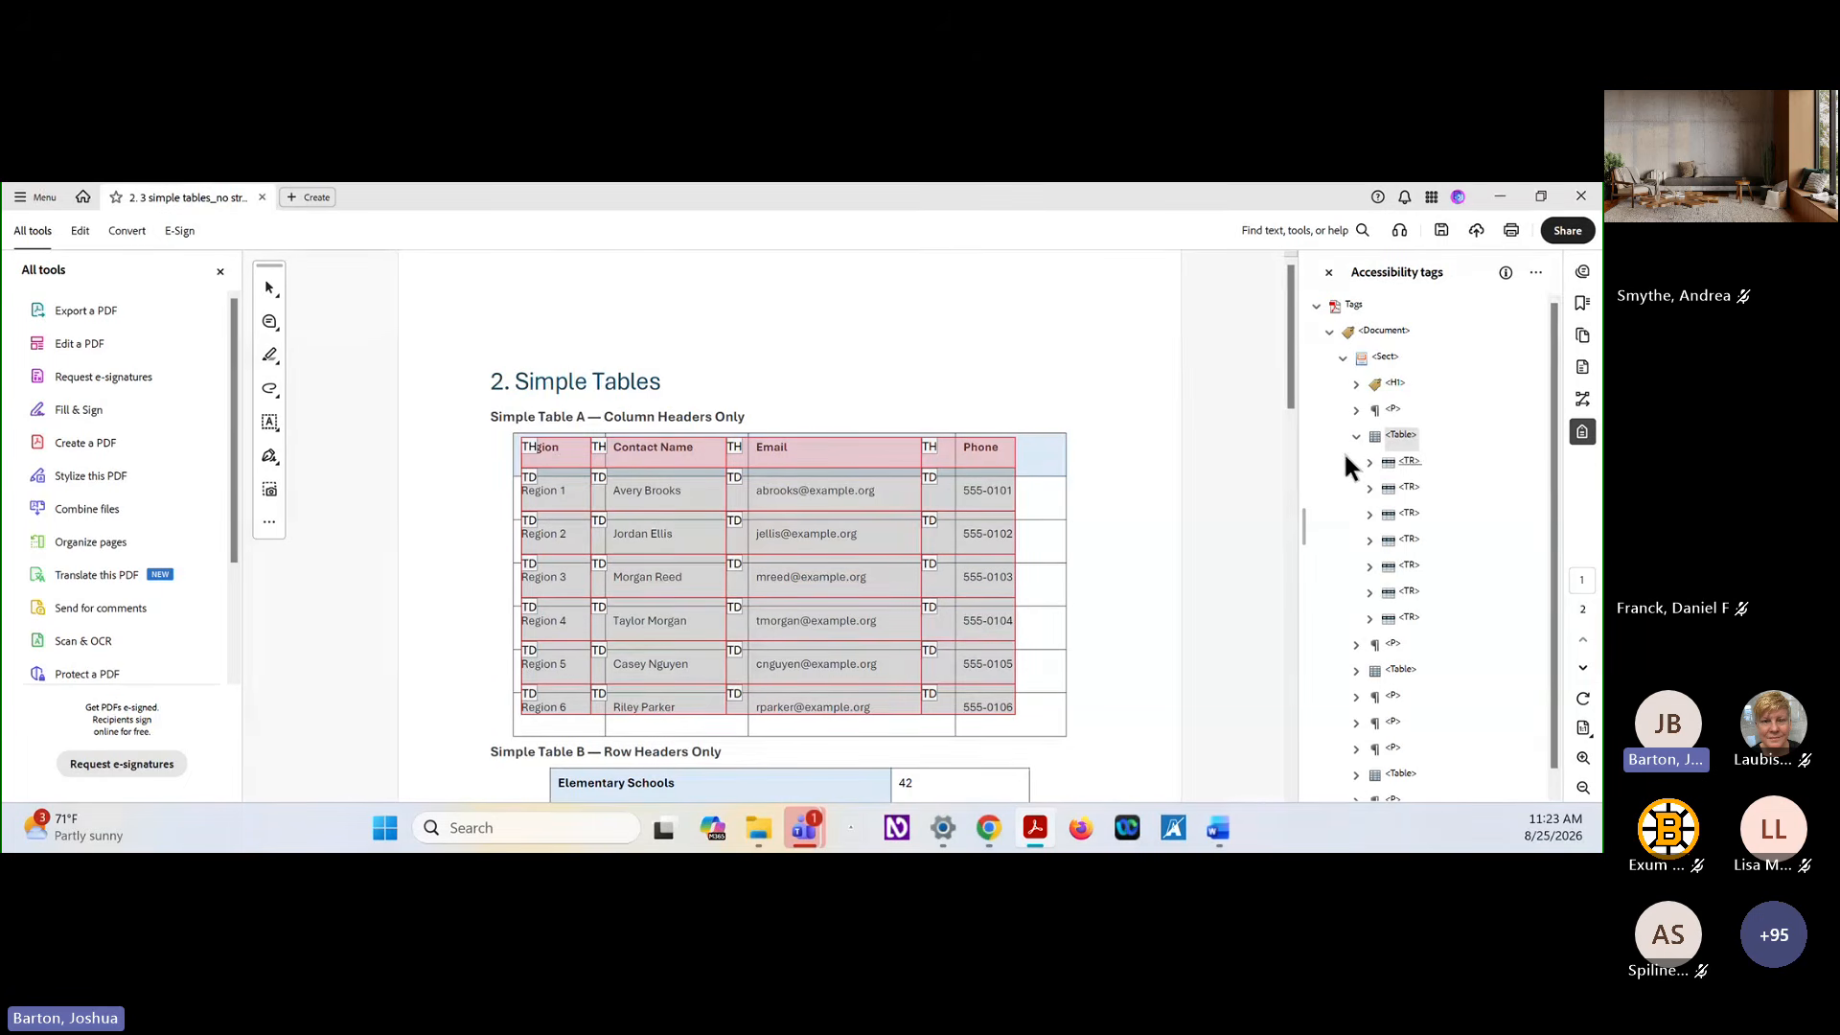
pyautogui.click(1370, 462)
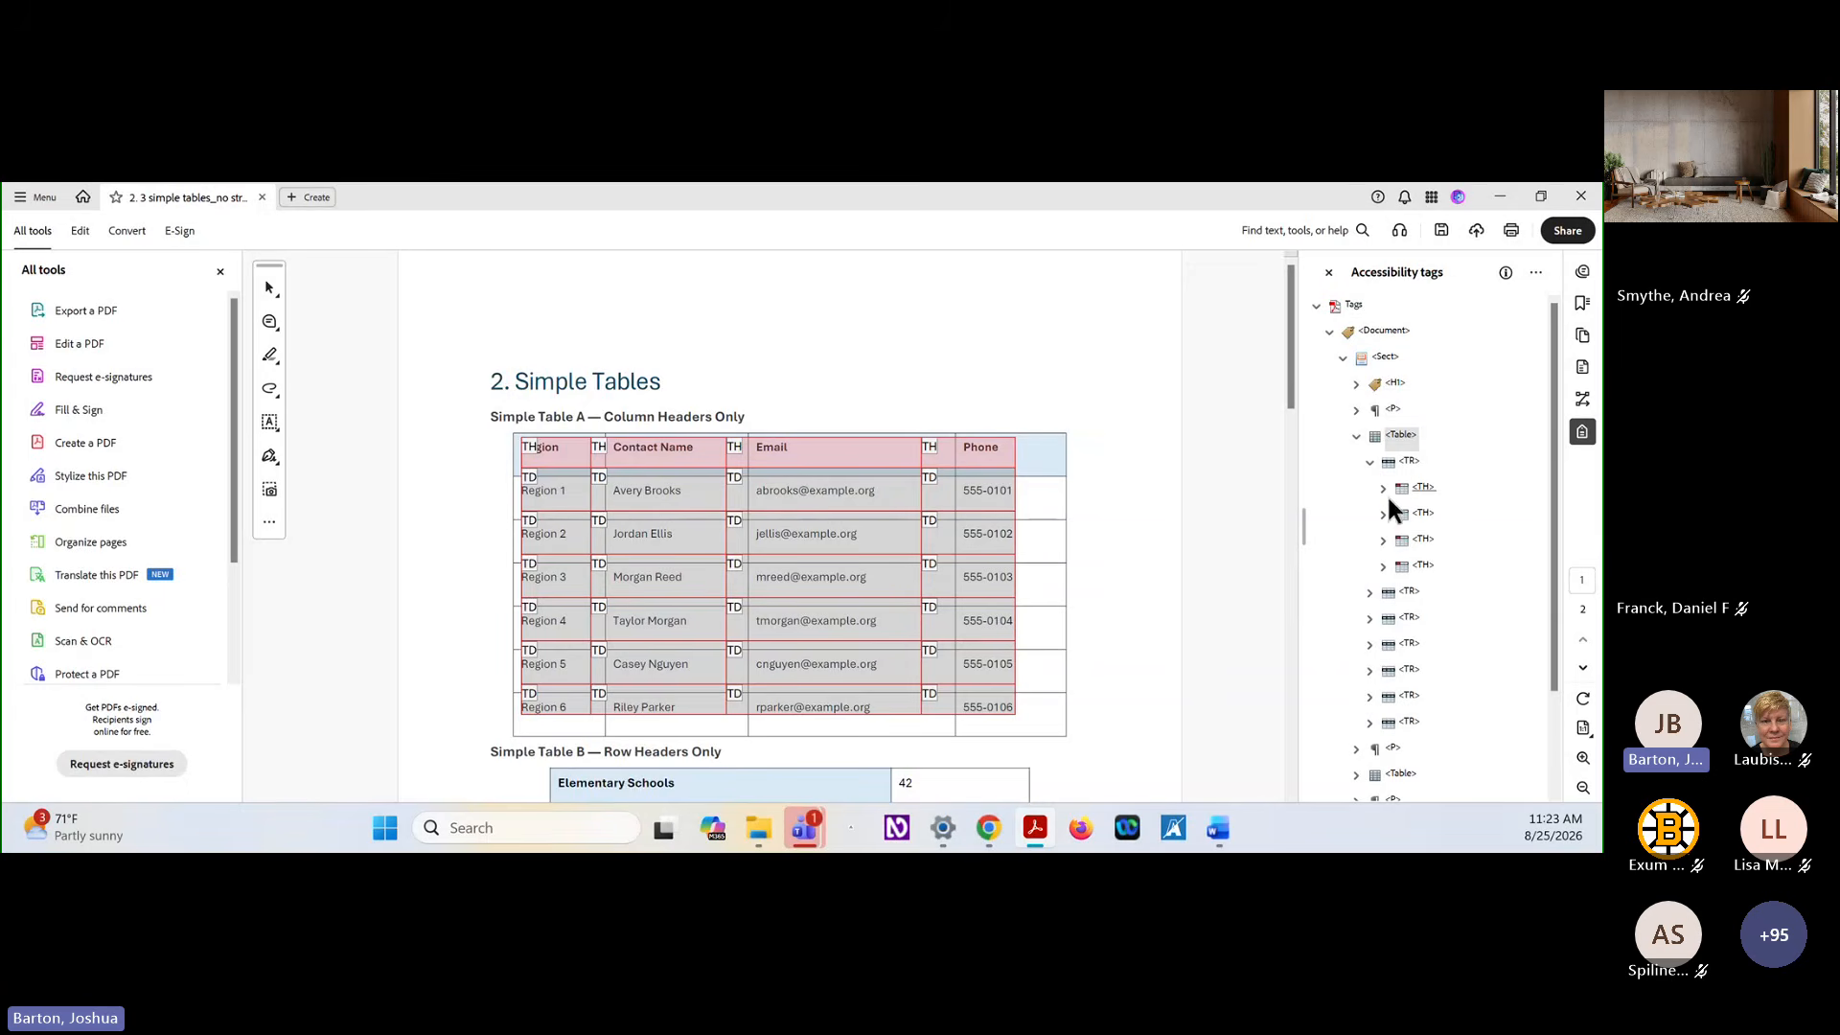
pyautogui.click(1424, 489)
pyautogui.click(1428, 517)
pyautogui.click(1425, 542)
pyautogui.click(1426, 568)
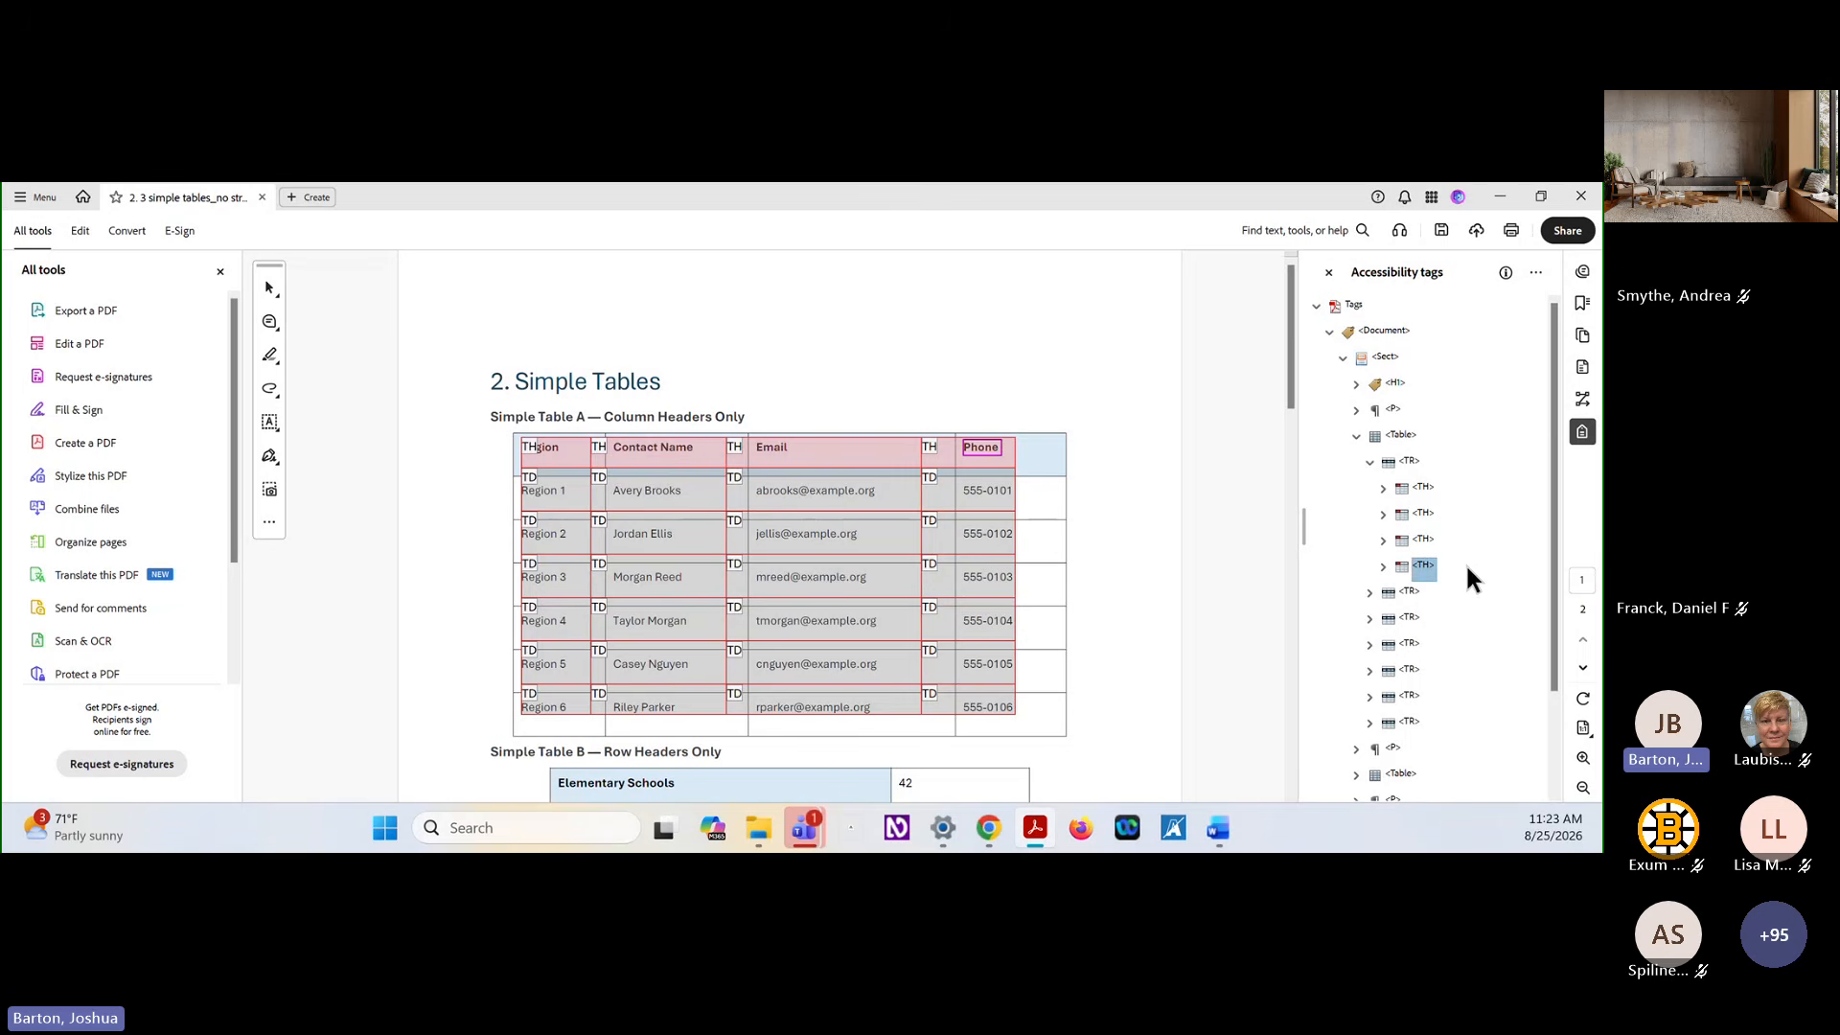
pyautogui.click(1357, 436)
# Examine the cell tags in the first row of Simple Table B, including the Elementary Schools cell
pyautogui.click(1357, 489)
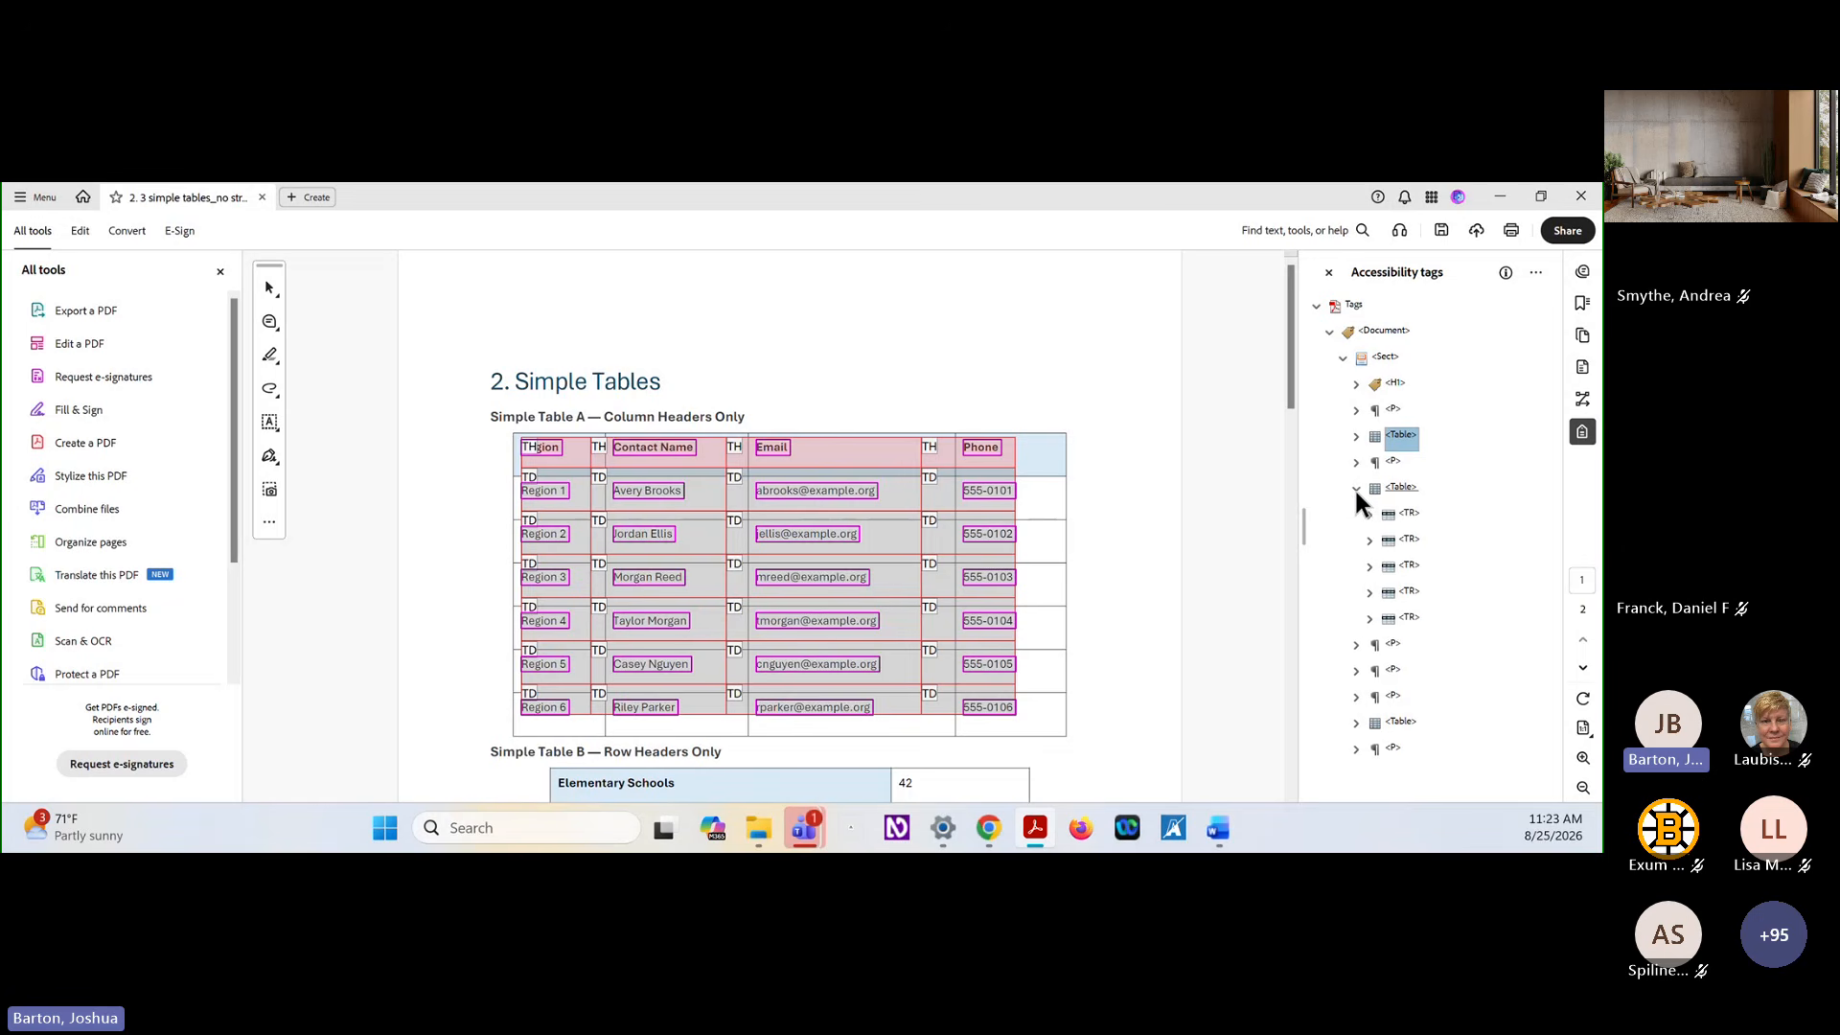
pyautogui.click(1370, 515)
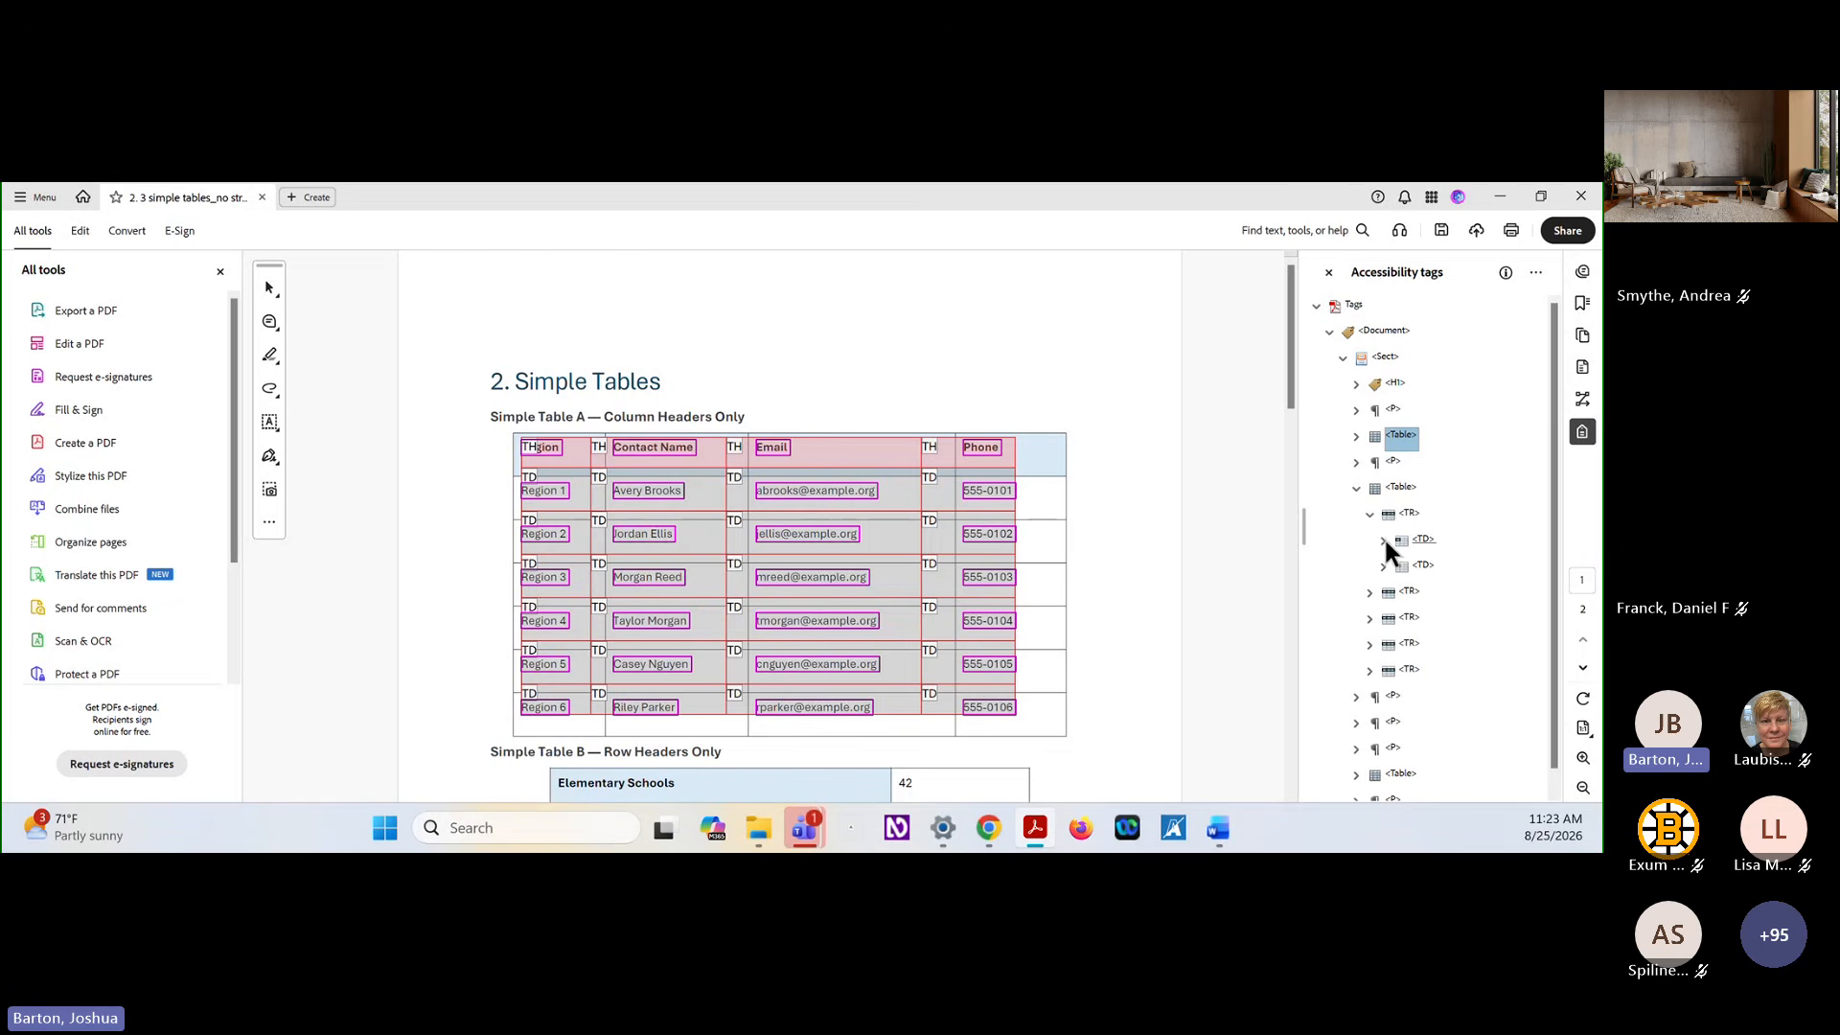
pyautogui.click(1383, 540)
pyautogui.click(1395, 566)
pyautogui.click(1423, 539)
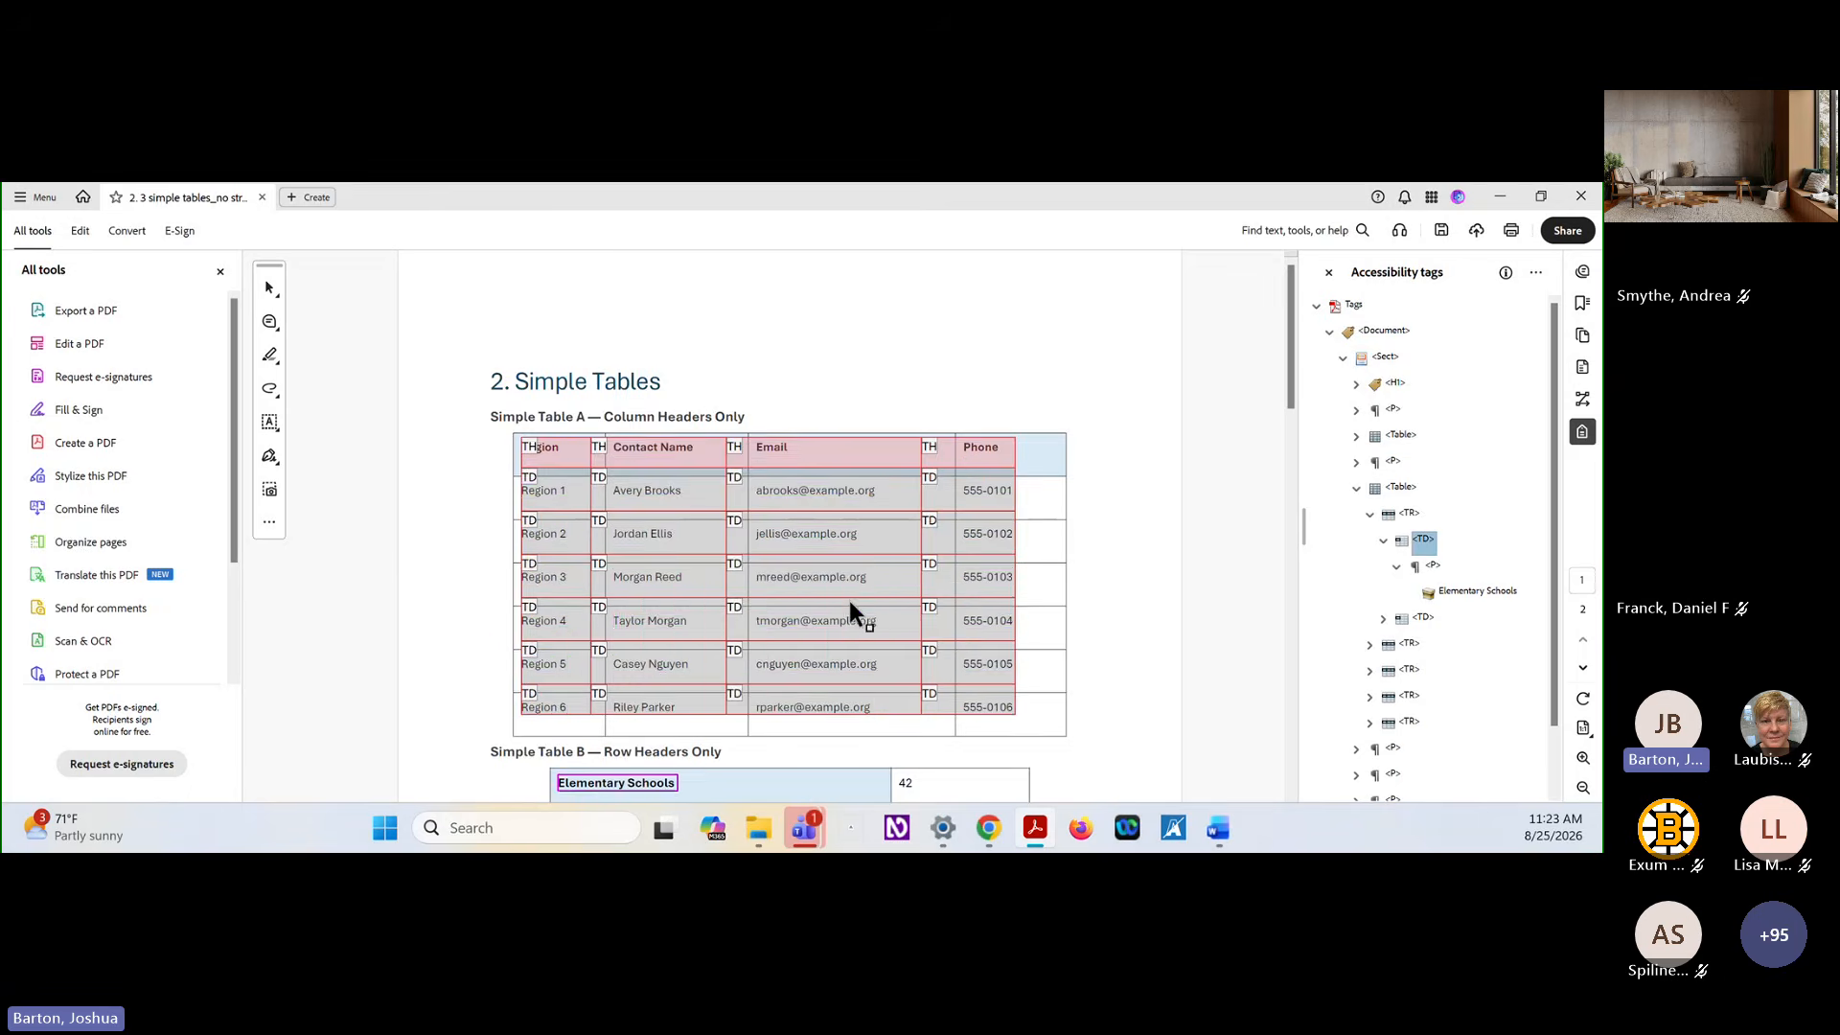
pyautogui.scroll(-2, 728, 605)
pyautogui.scroll(-2, 728, 606)
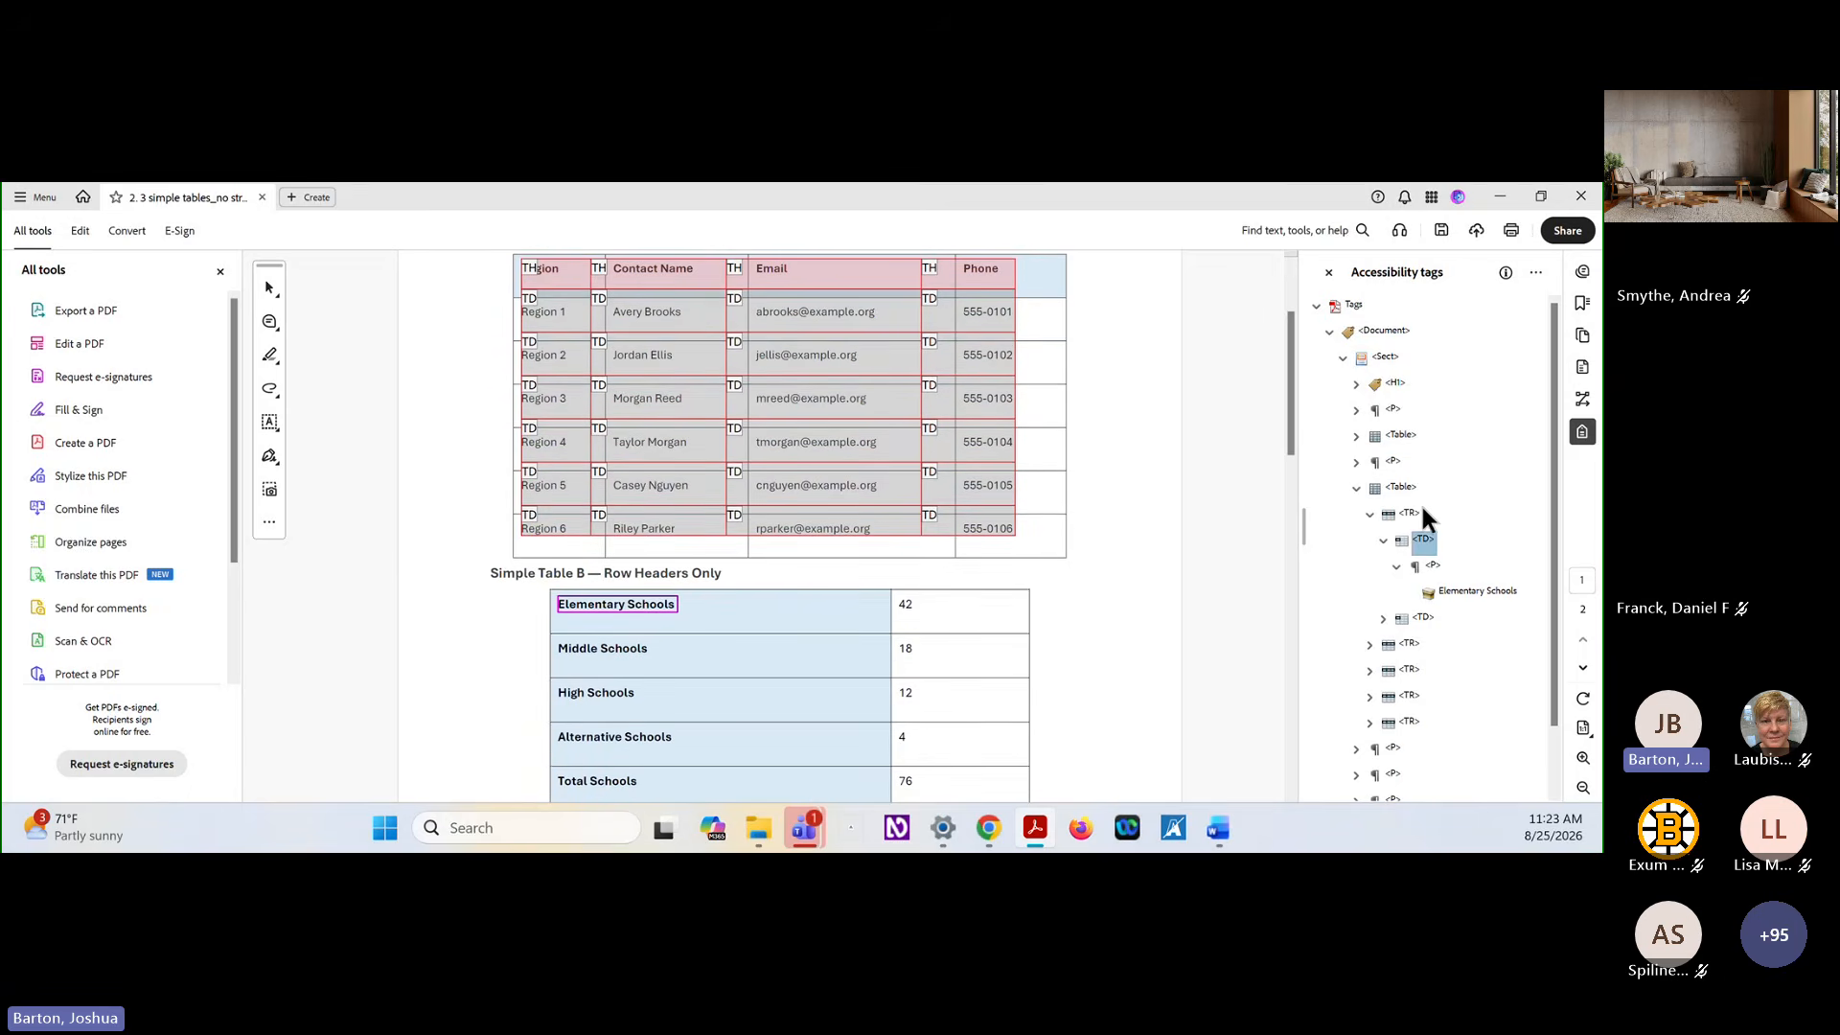
pyautogui.click(1356, 488)
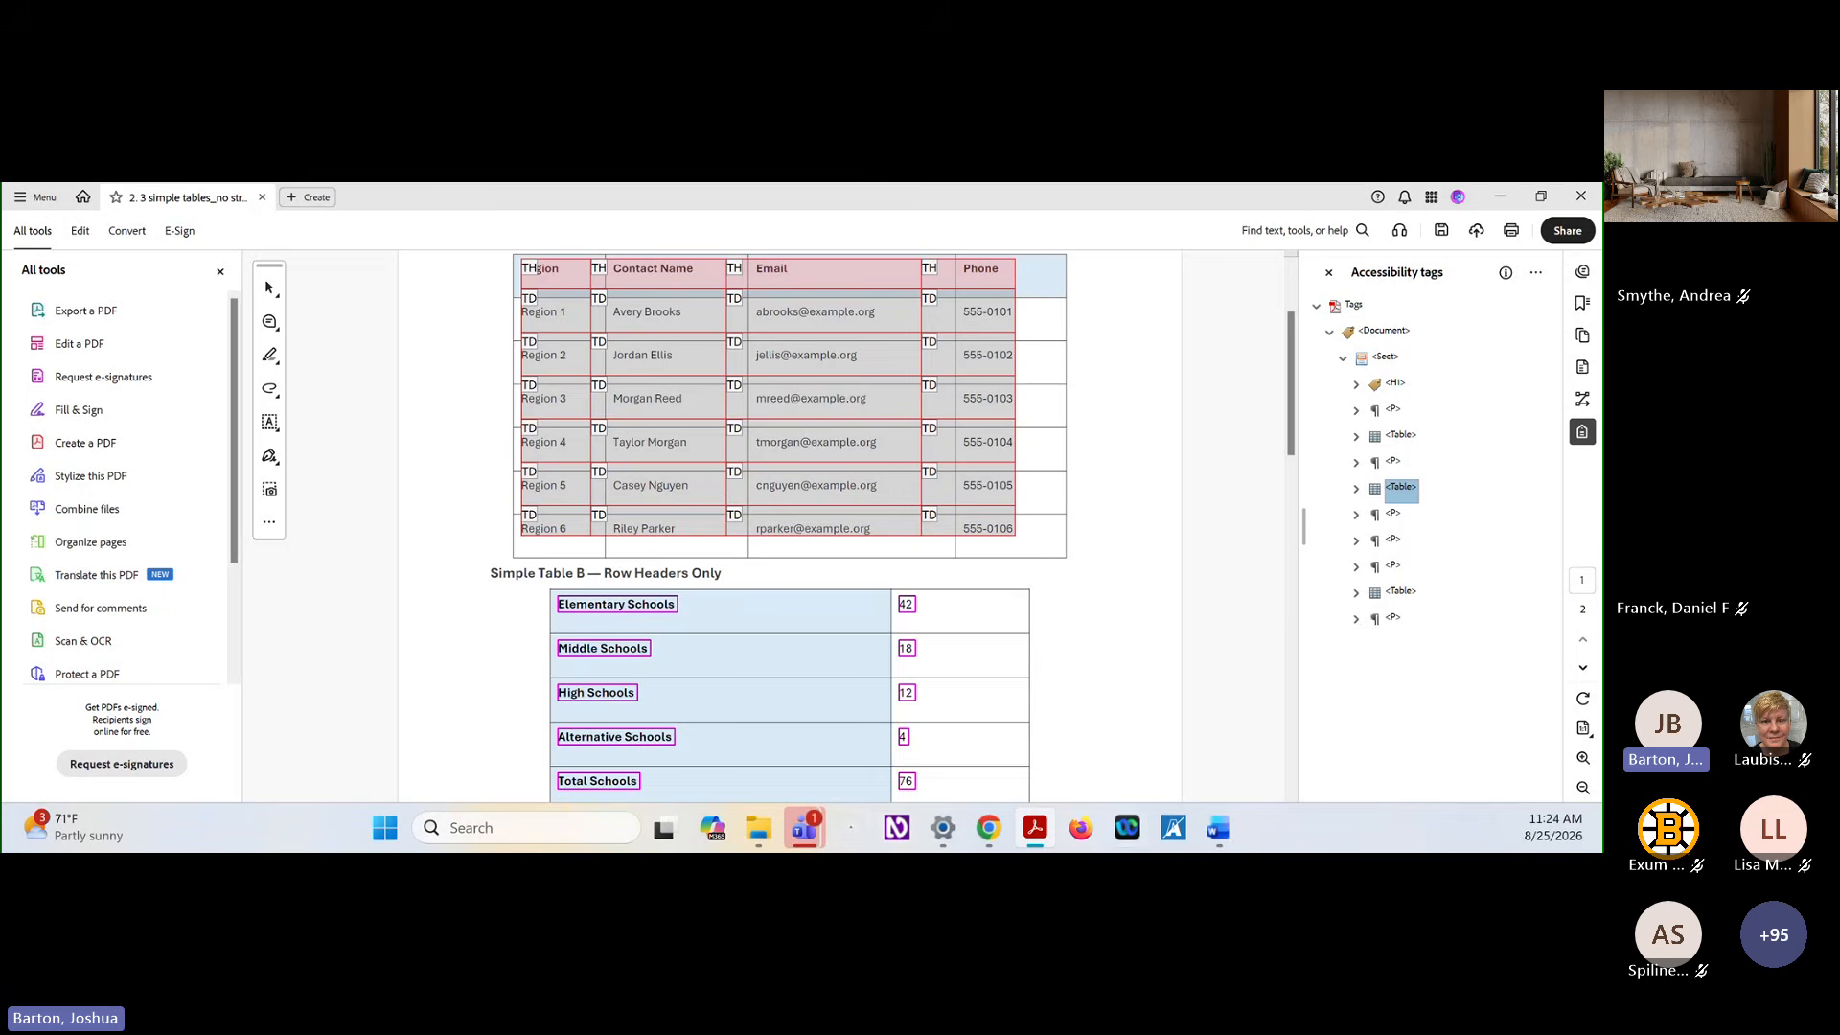
# Switch to the simple tables document in Word
pyautogui.moveTo(1221, 830)
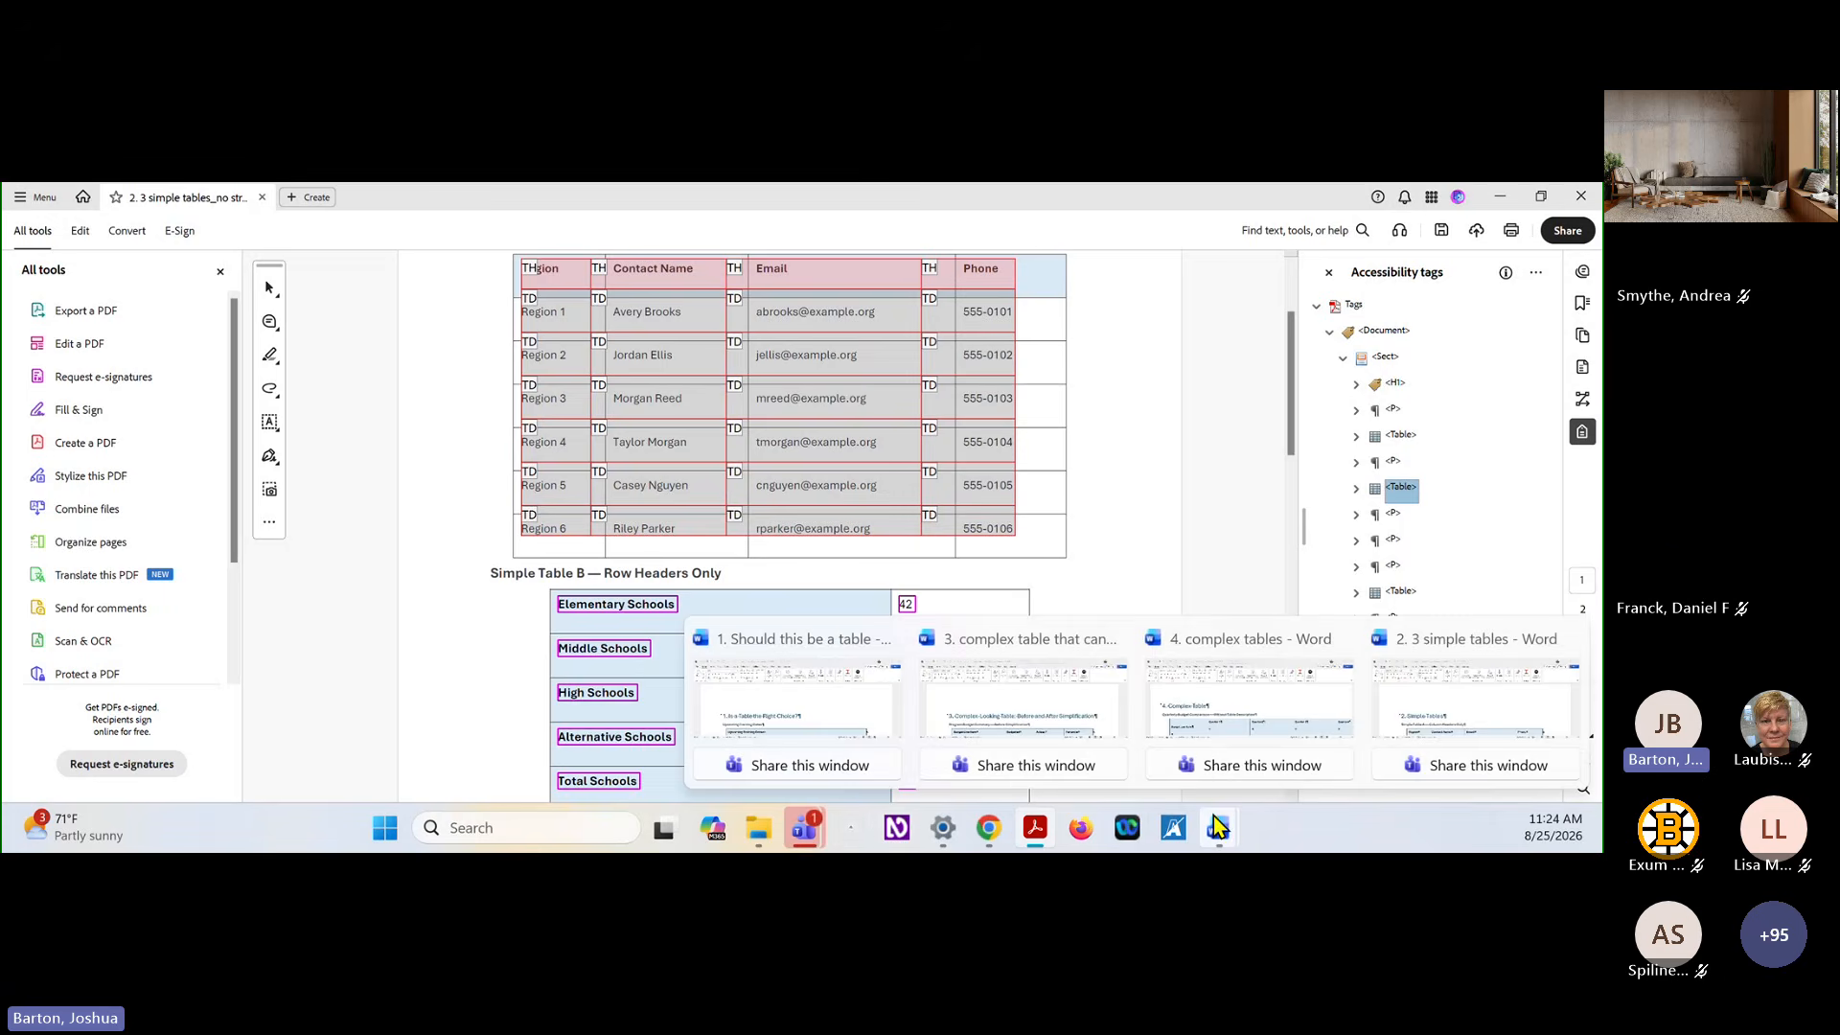
pyautogui.moveTo(1102, 728)
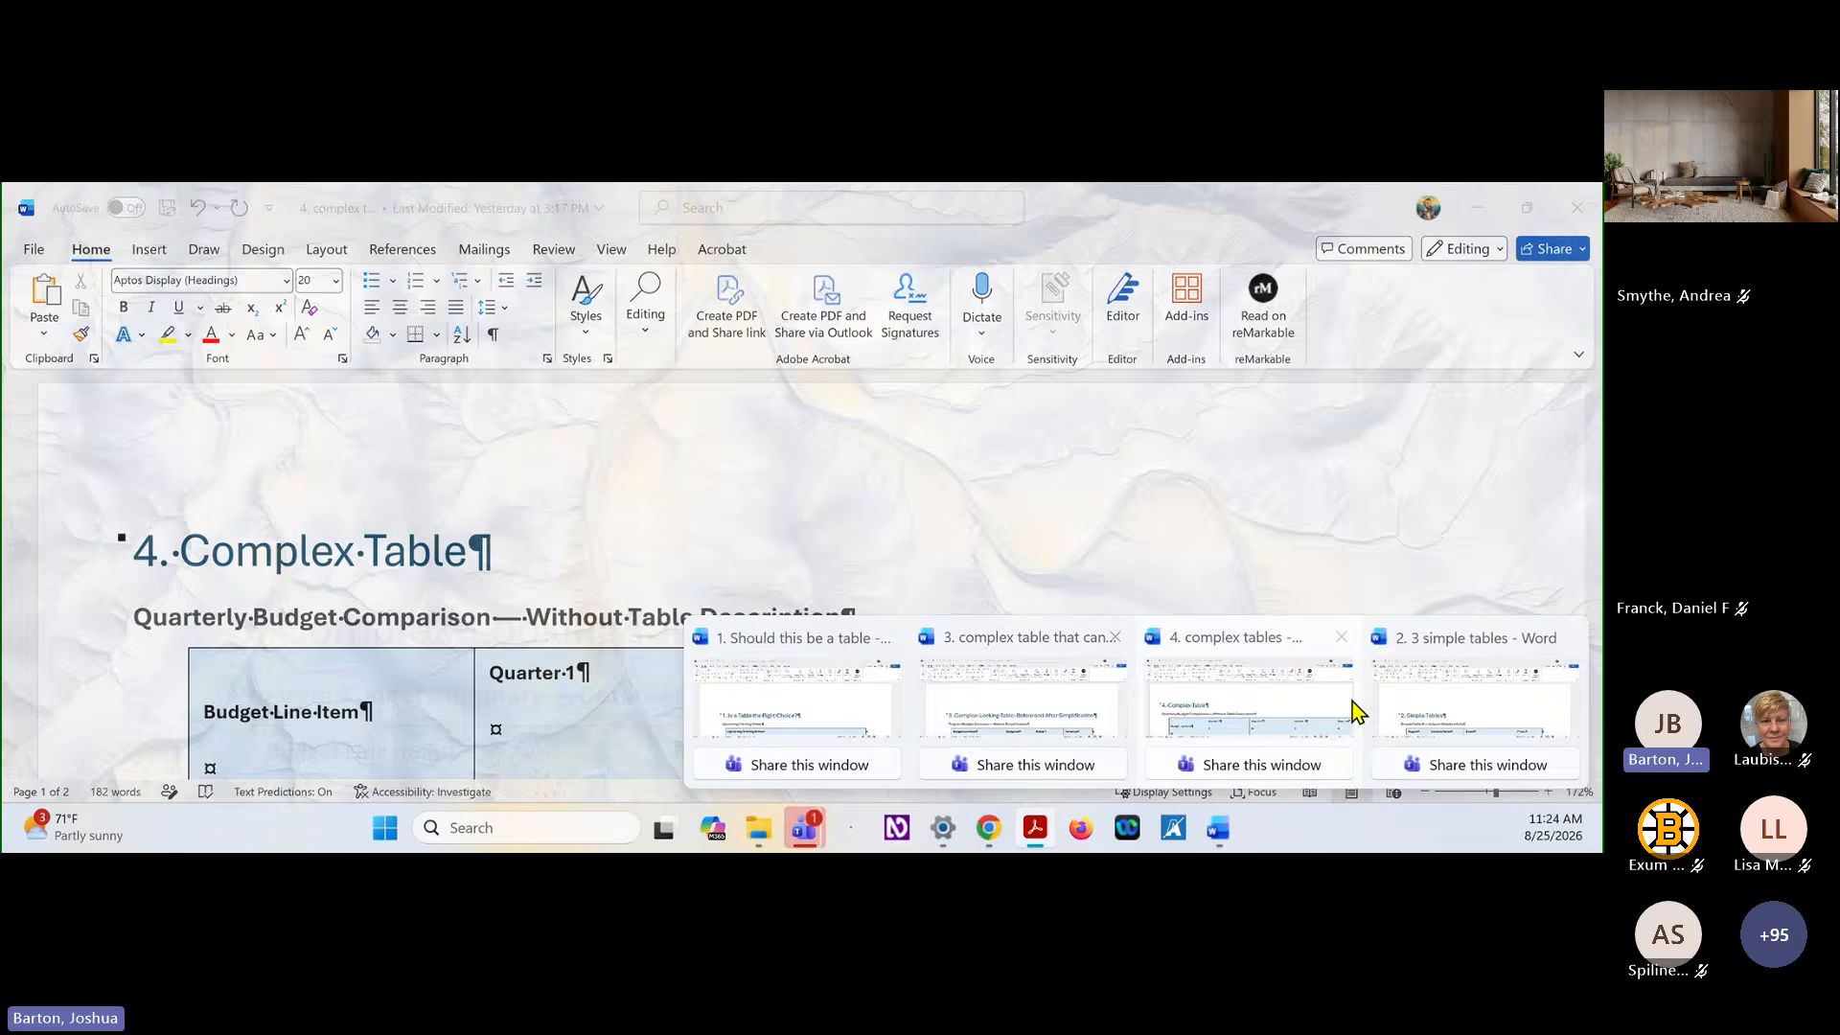
pyautogui.click(1393, 697)
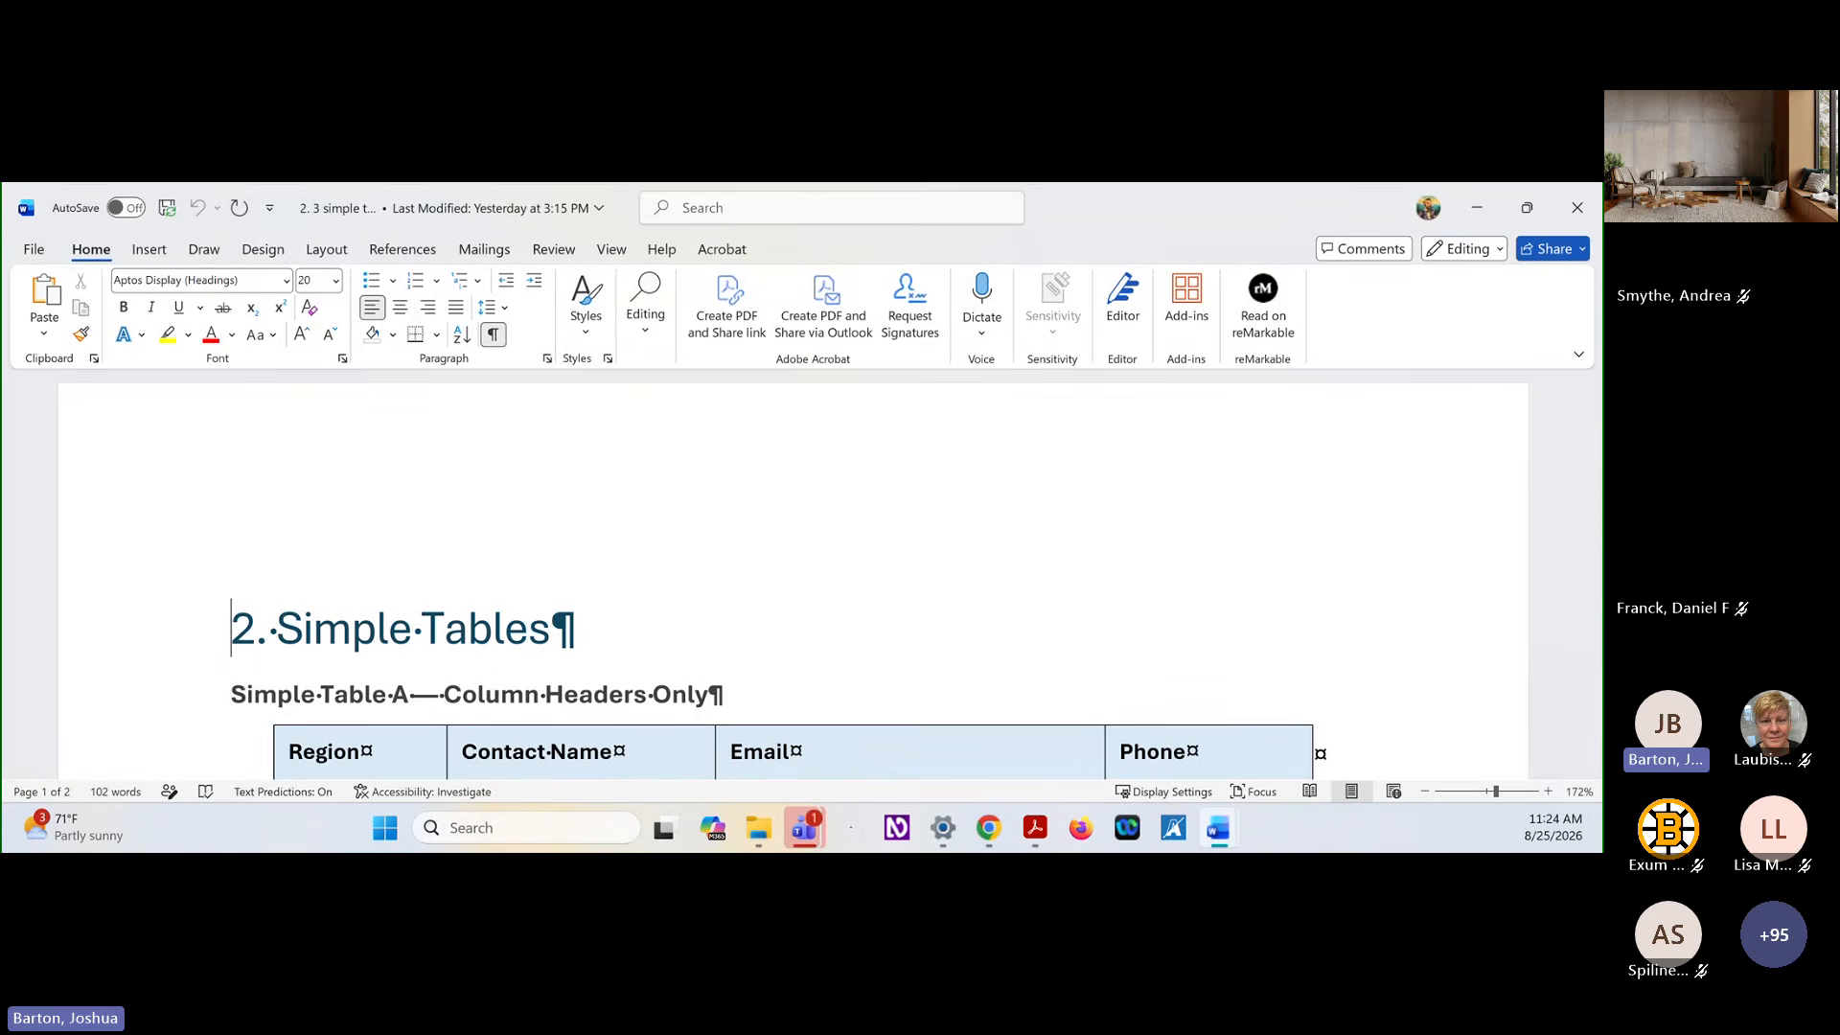
pyautogui.hotkey('alt', 'Tab')
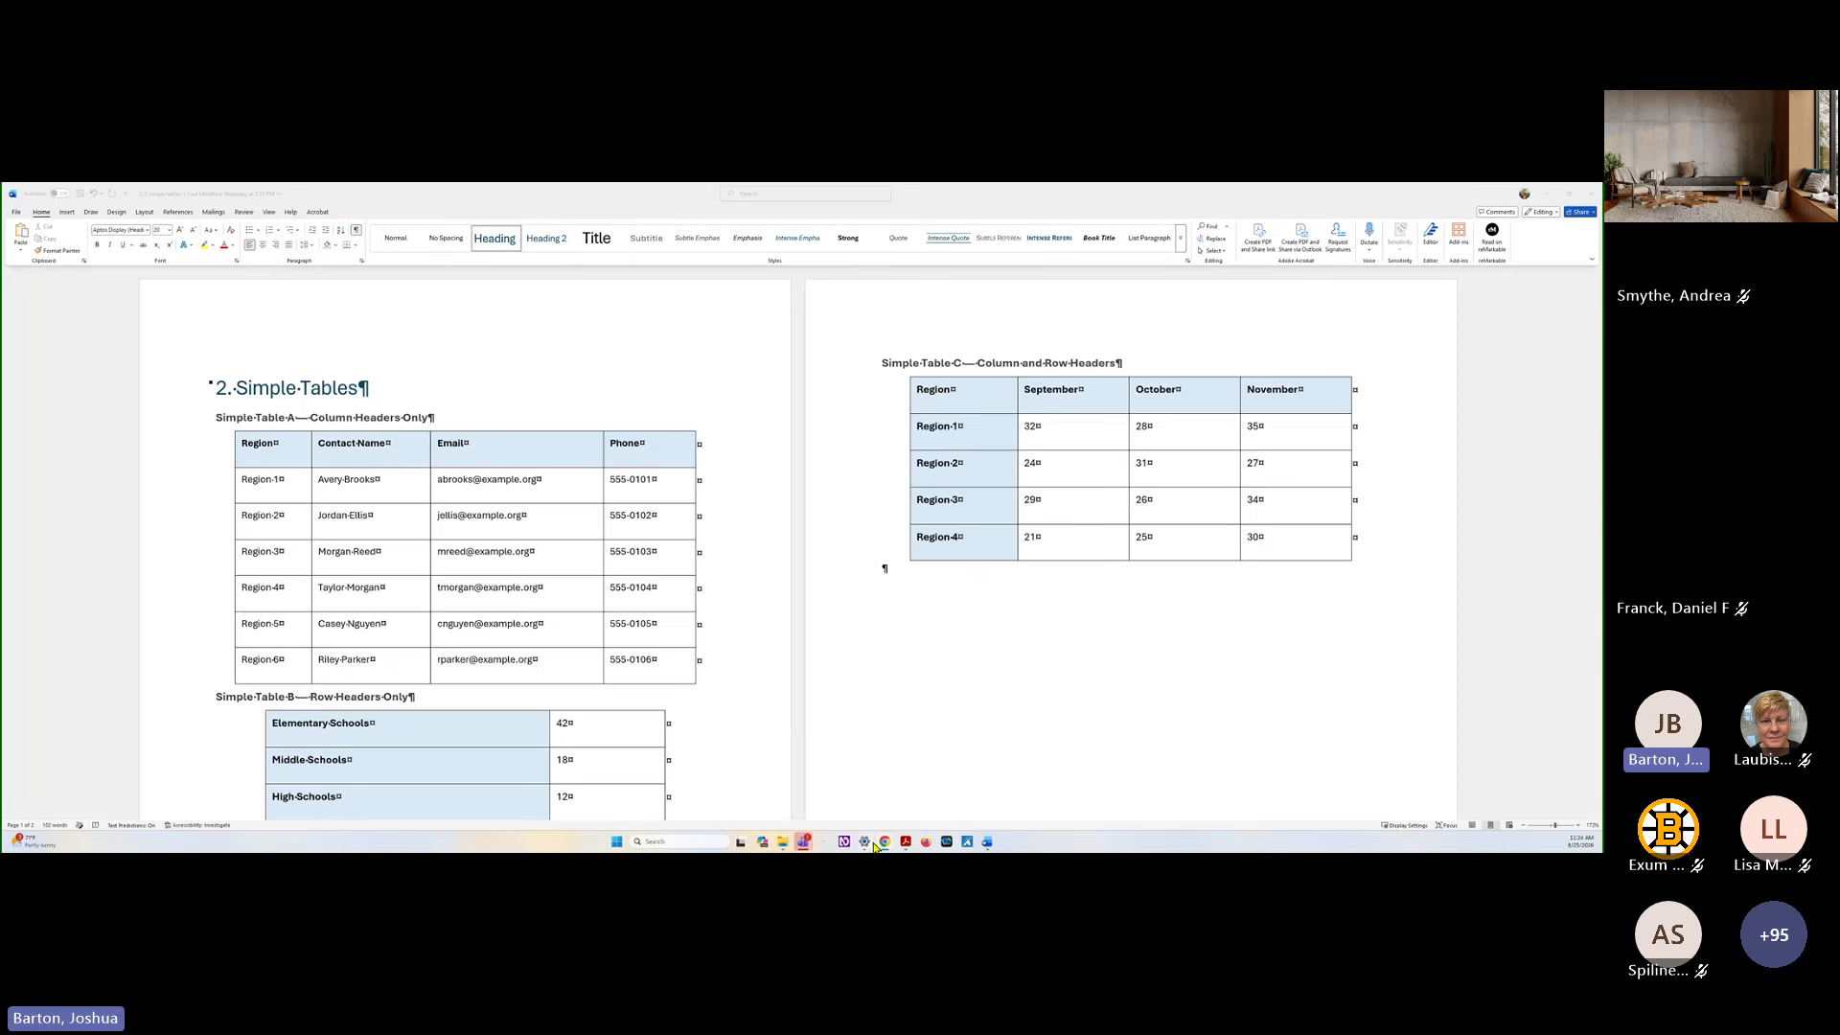
# Switch to the accessible tables slide presentation in Chrome
pyautogui.moveTo(877, 844)
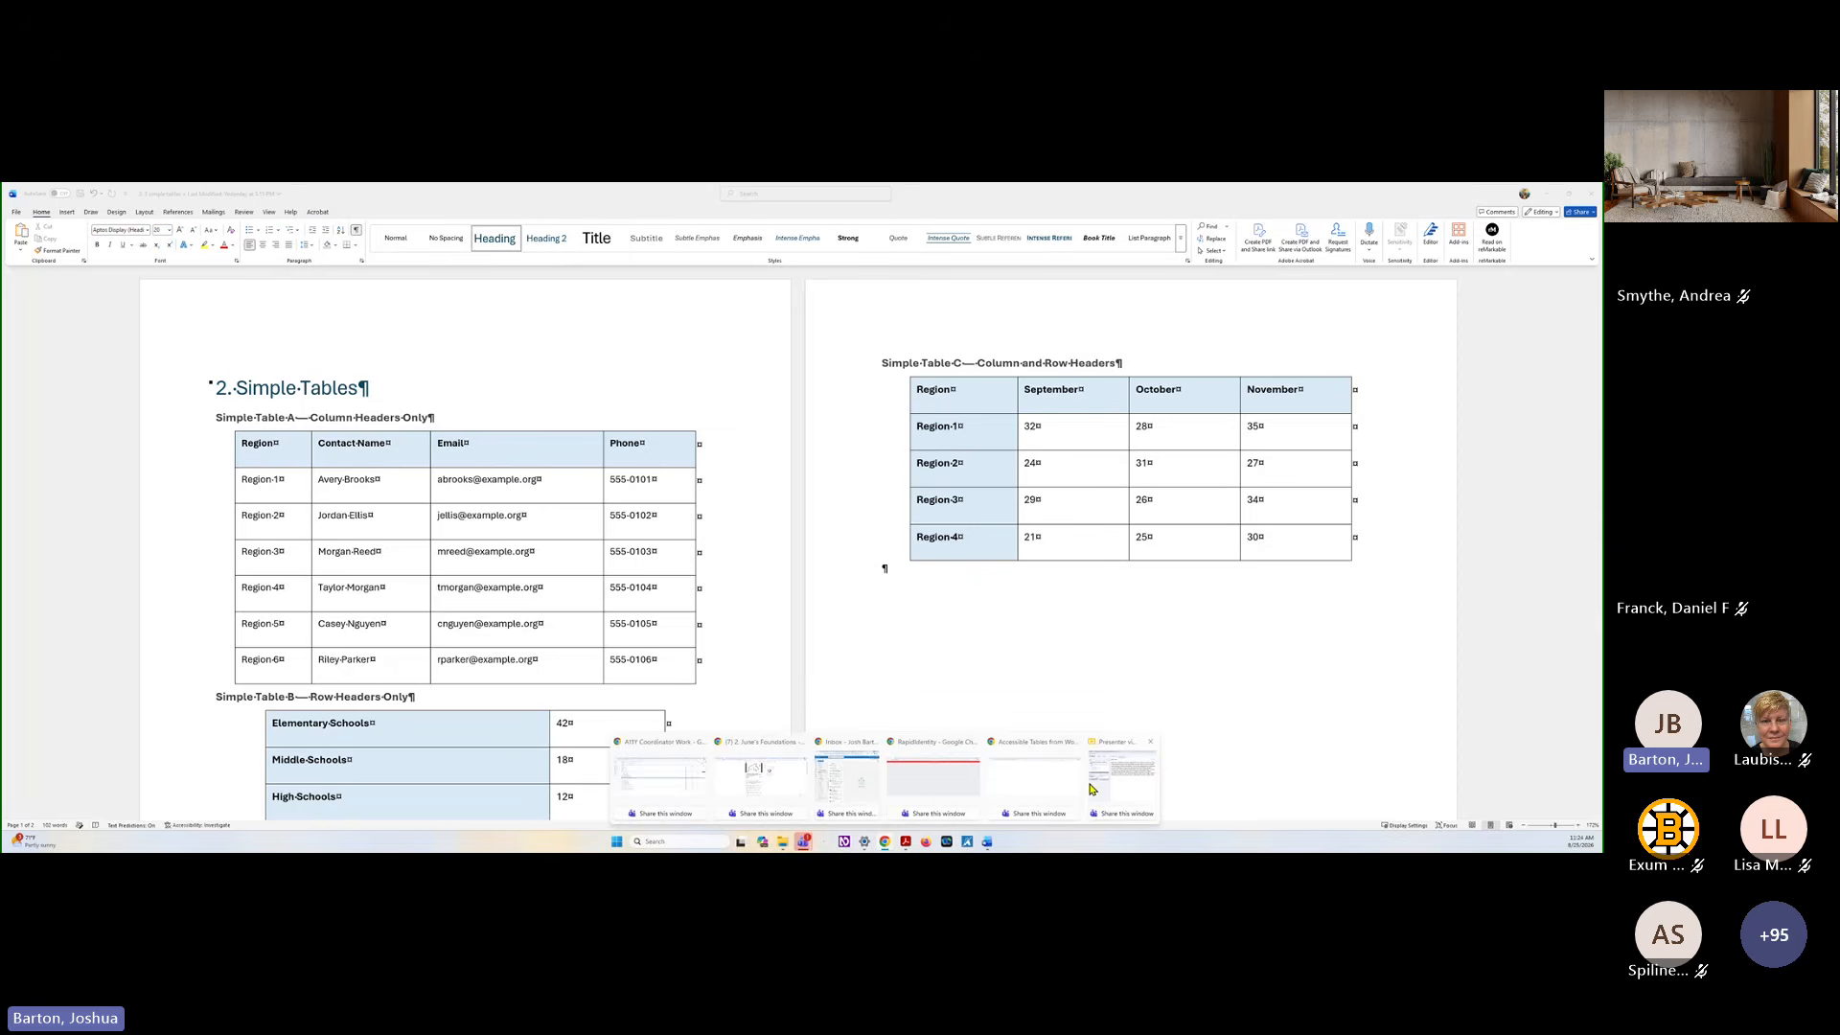
pyautogui.moveTo(1089, 788)
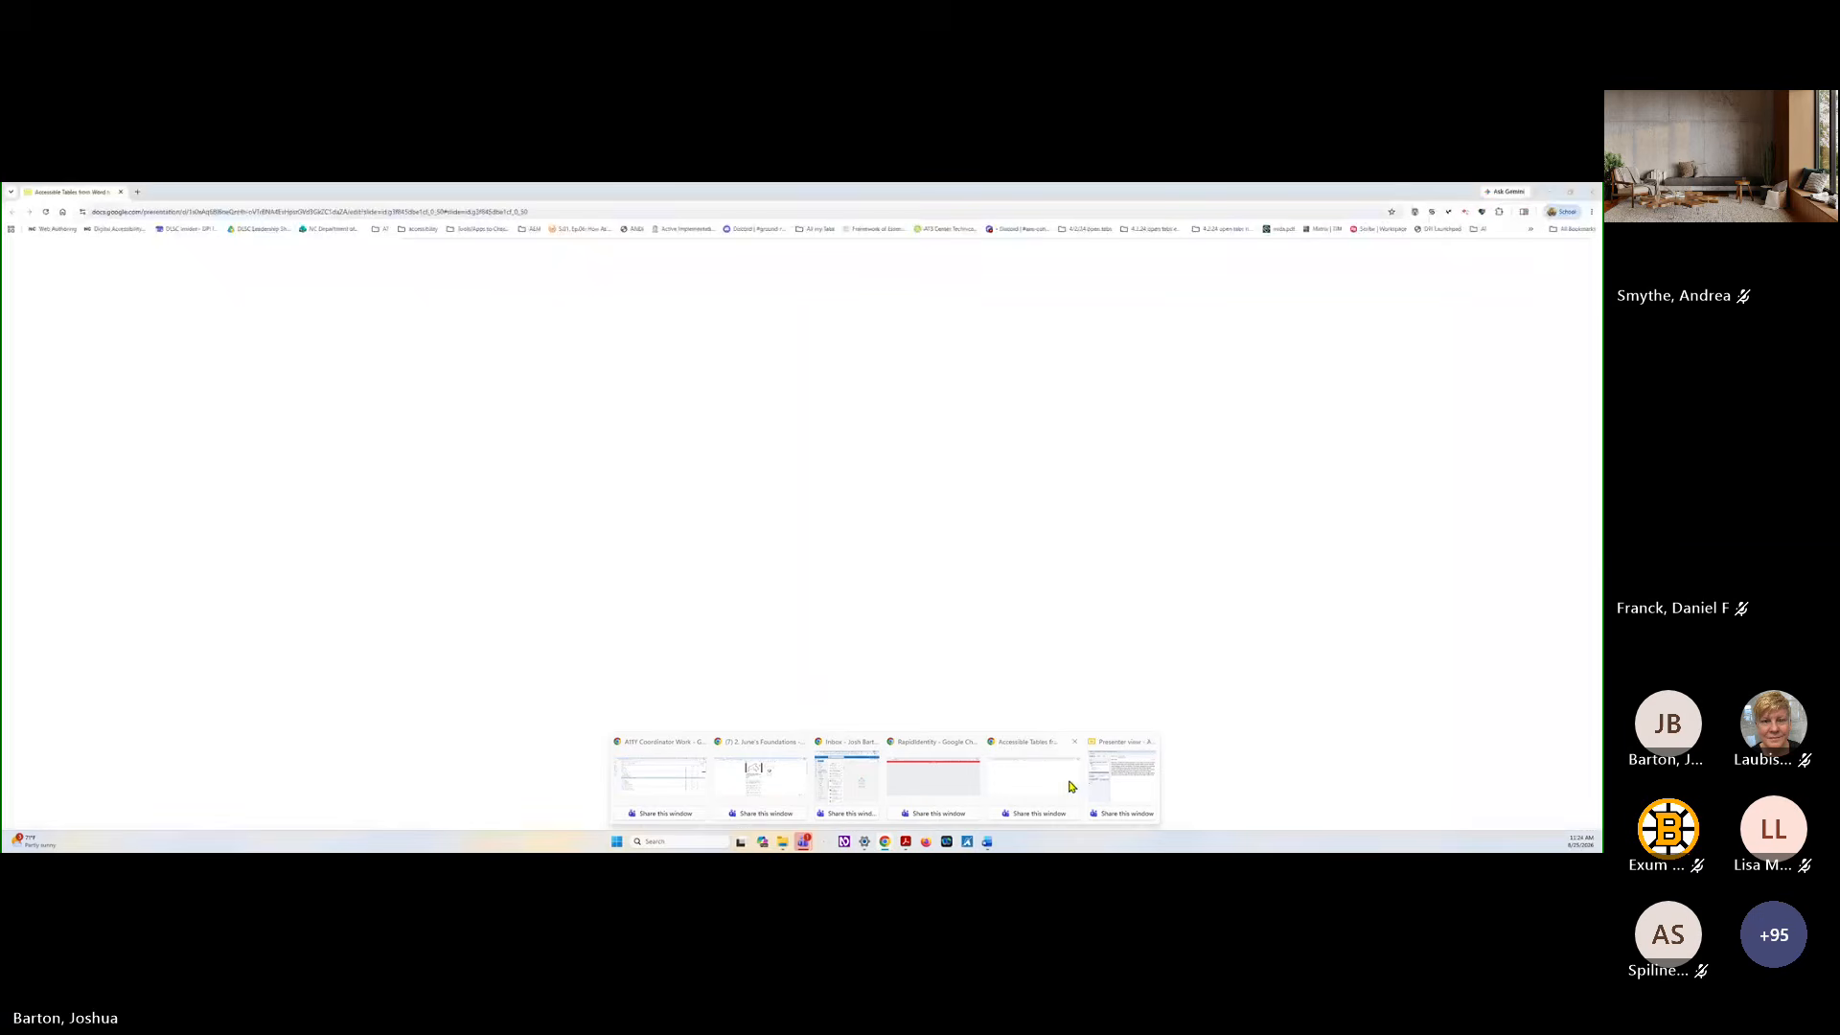
pyautogui.click(1072, 786)
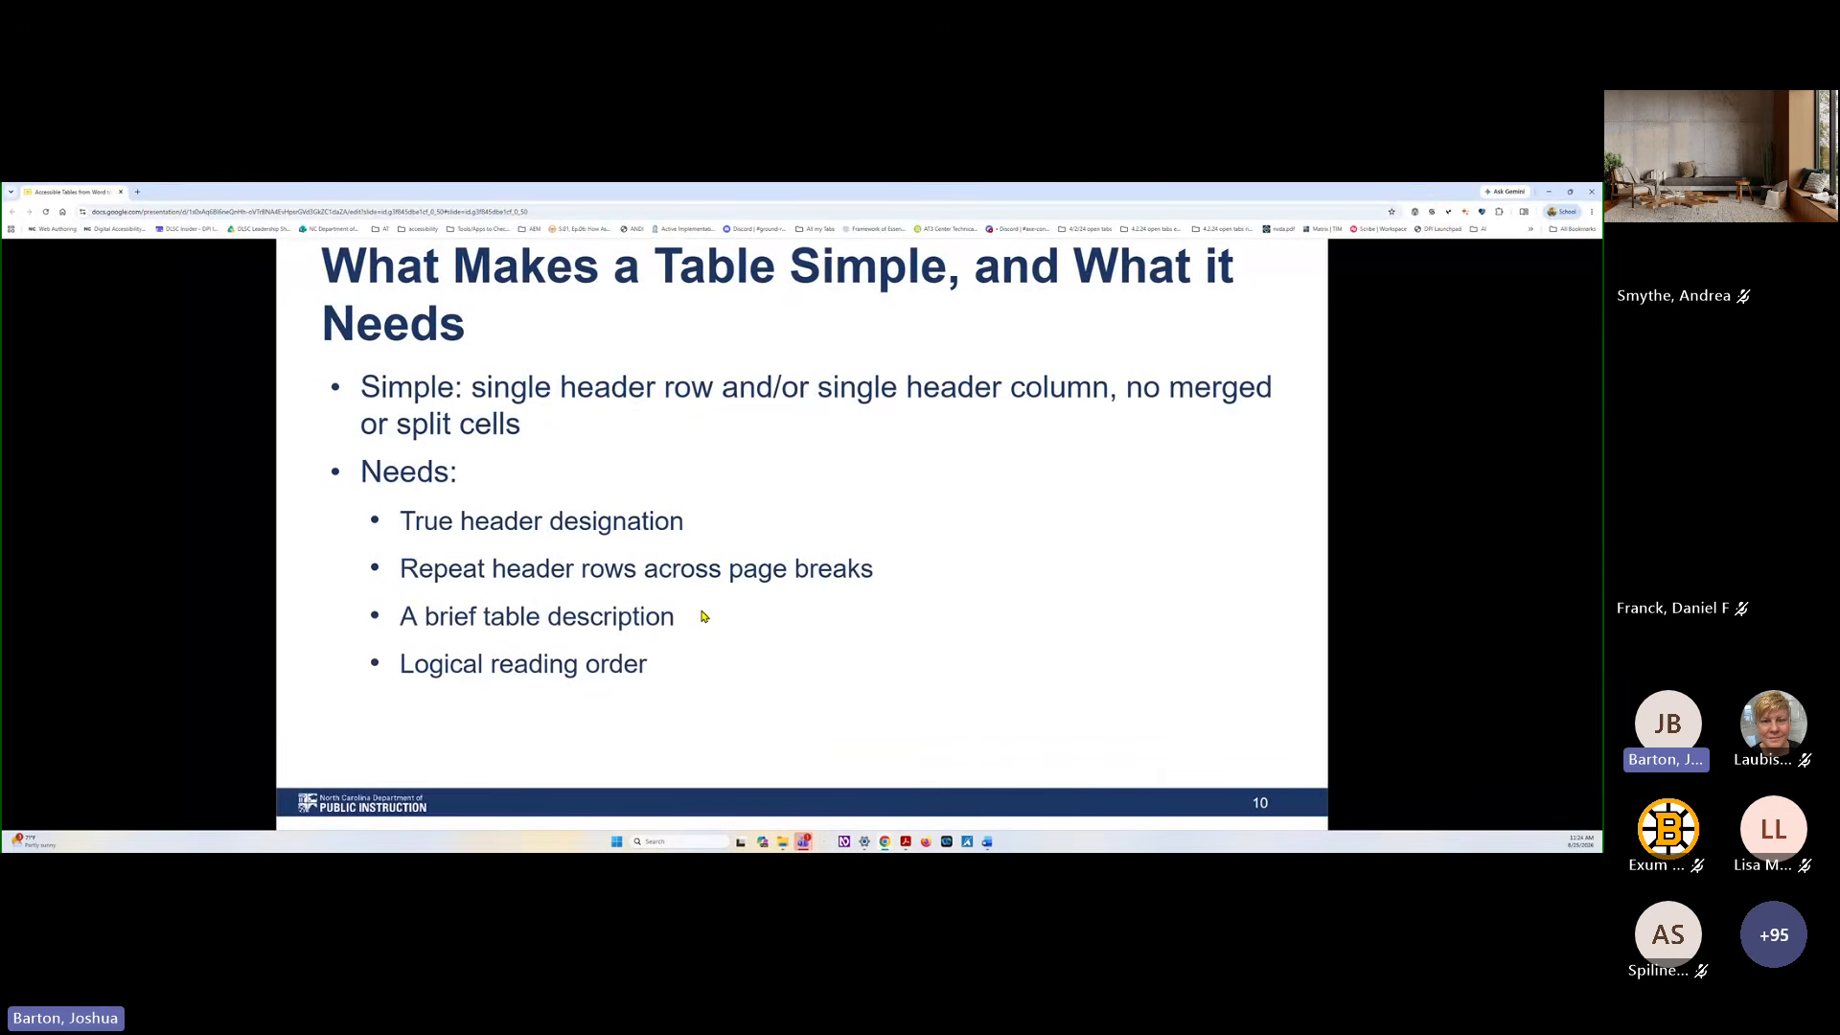
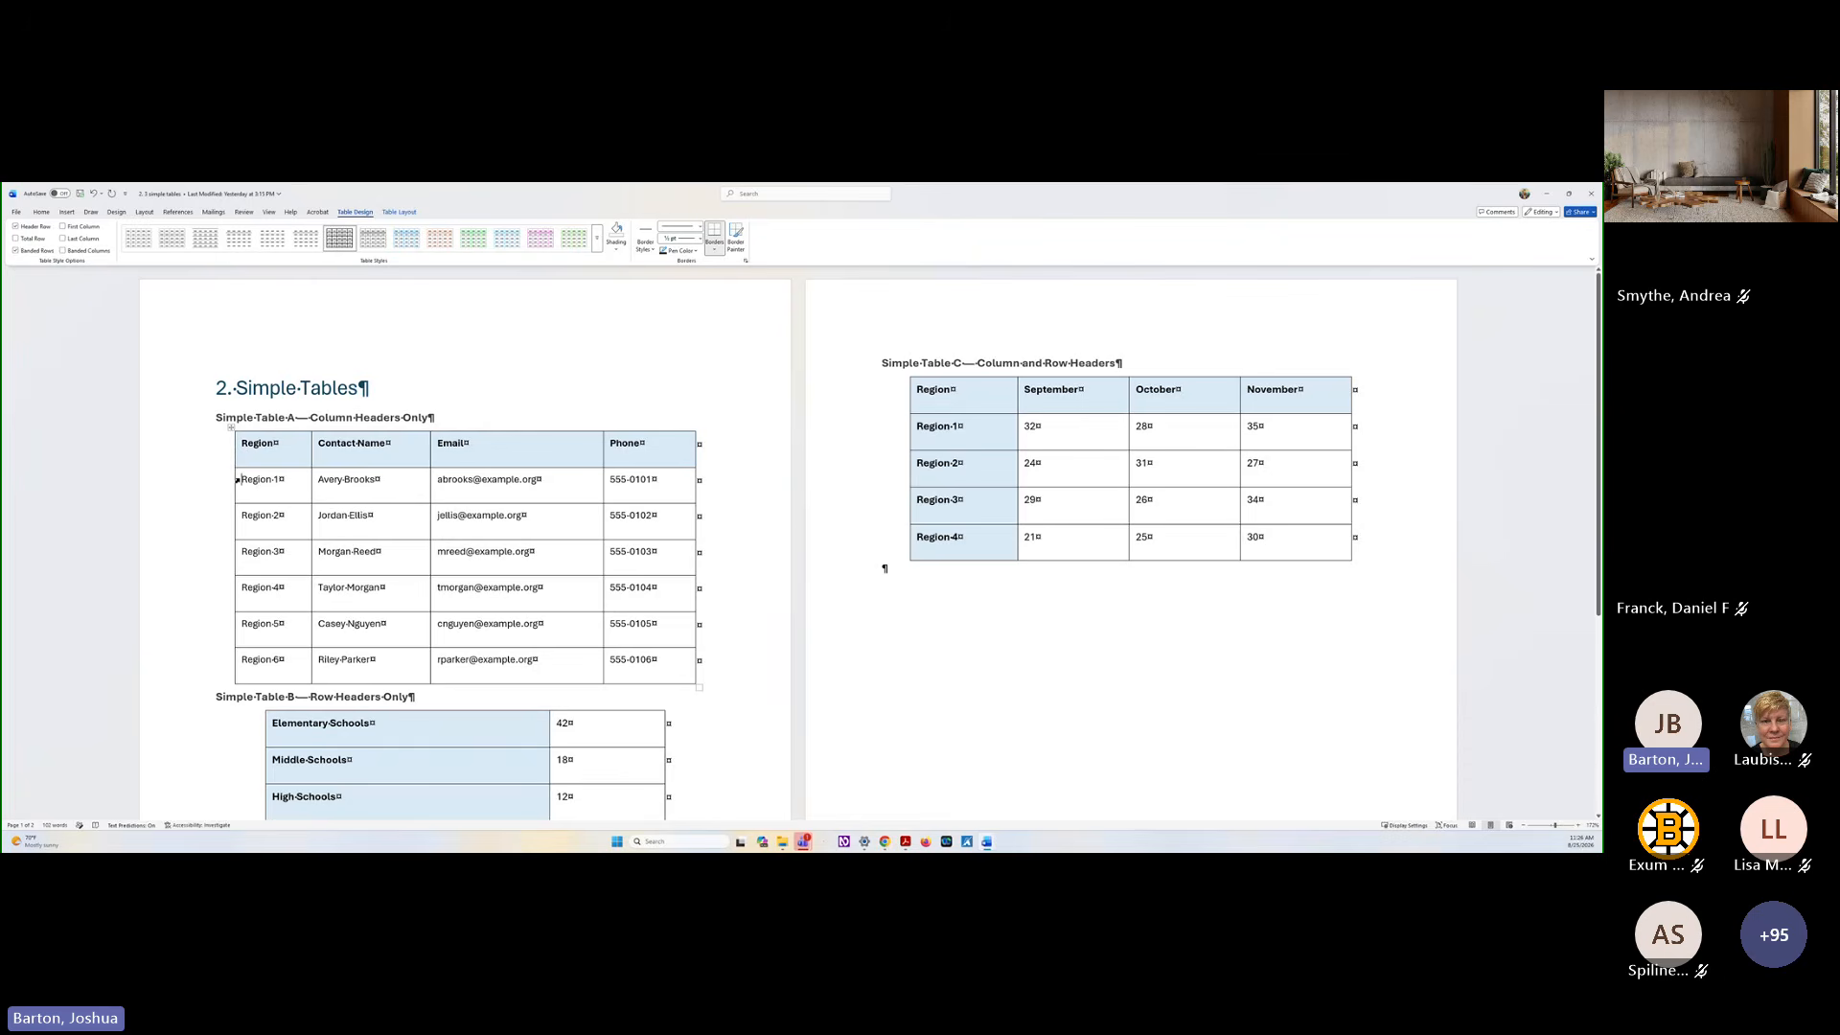
# Shade the Region 2 row of Simple Table A light blue
pyautogui.moveTo(237, 480); pyautogui.dragTo(240, 661)
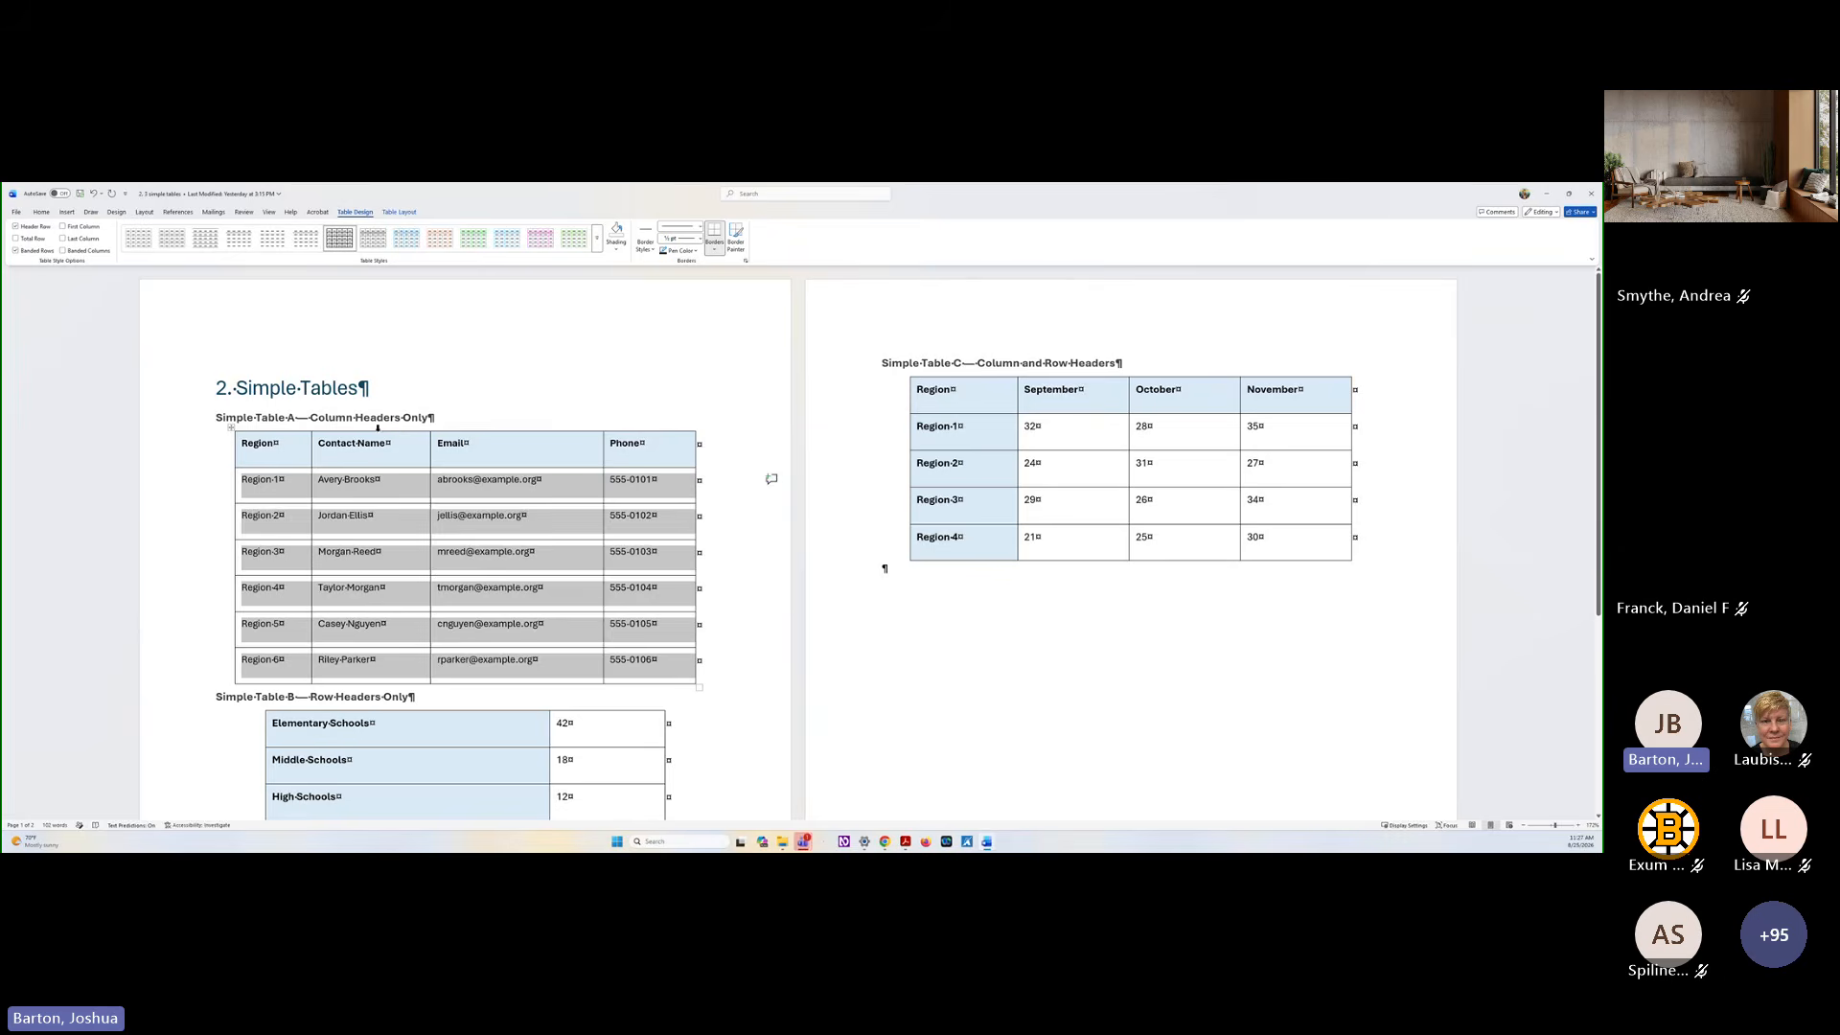
pyautogui.click(271, 521)
pyautogui.moveTo(244, 515); pyautogui.dragTo(544, 525)
pyautogui.click(334, 454)
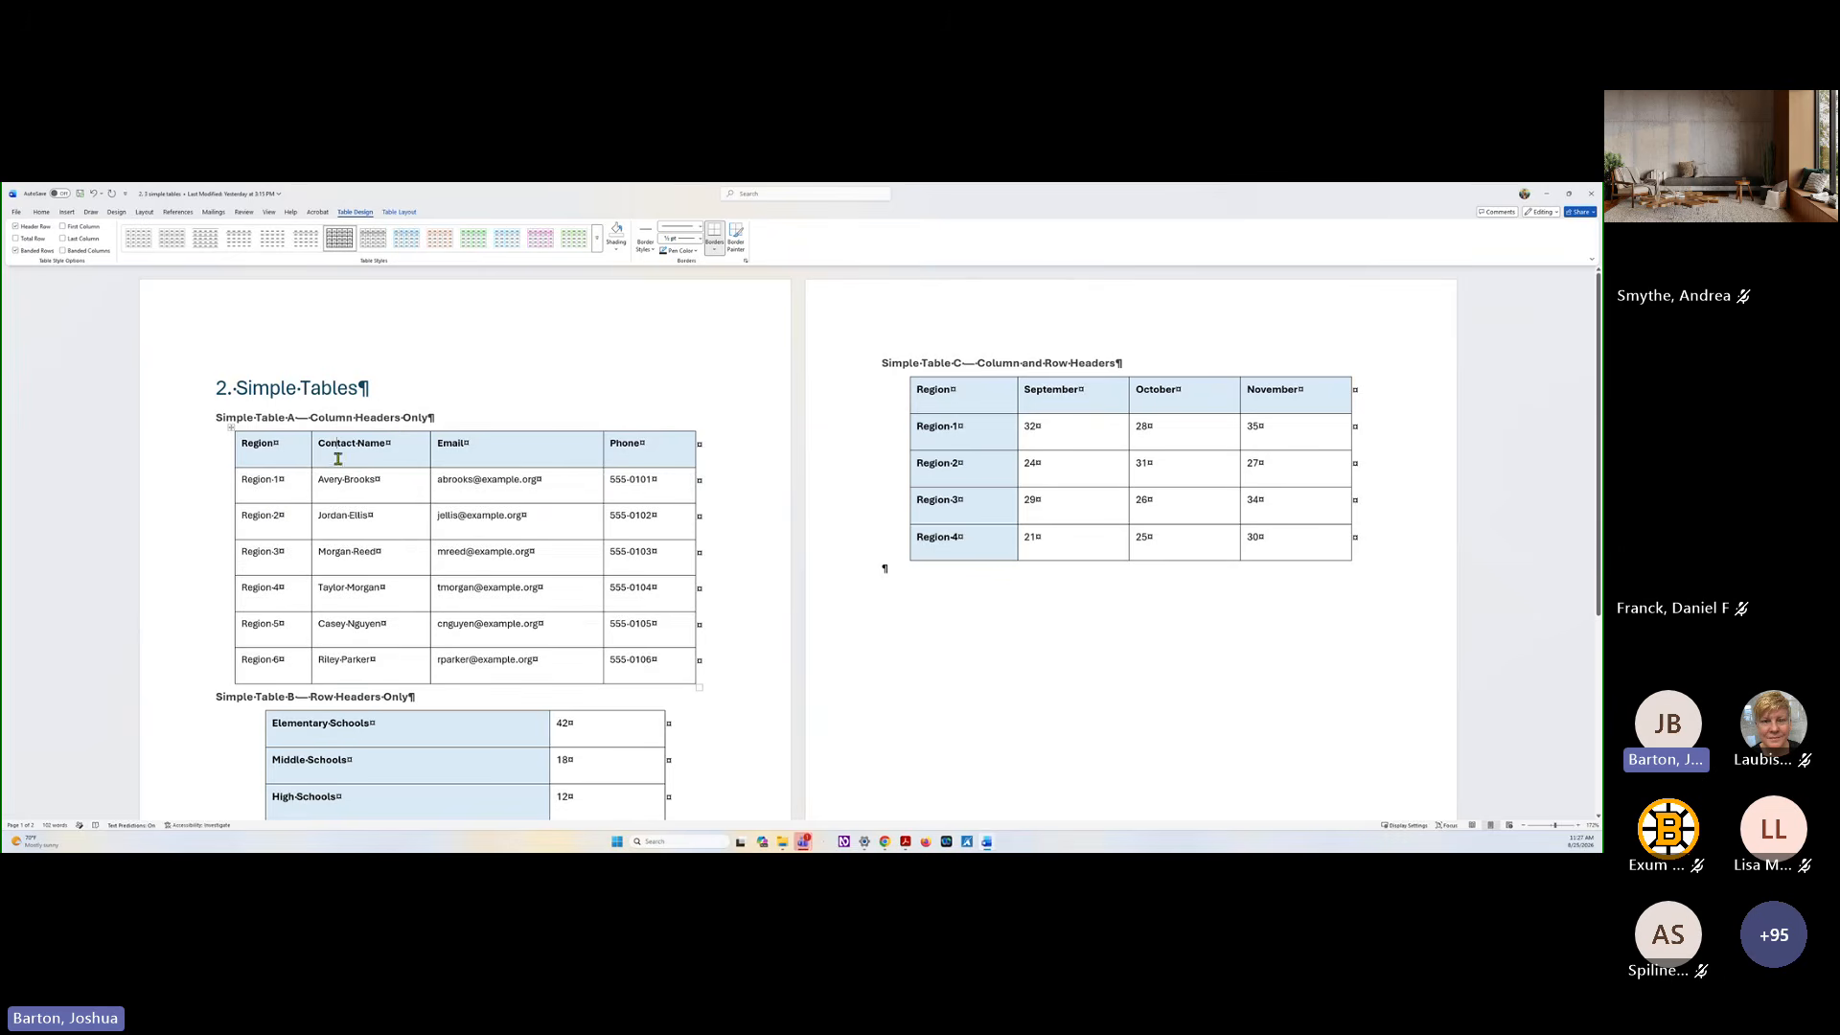
pyautogui.moveTo(243, 517); pyautogui.dragTo(633, 517)
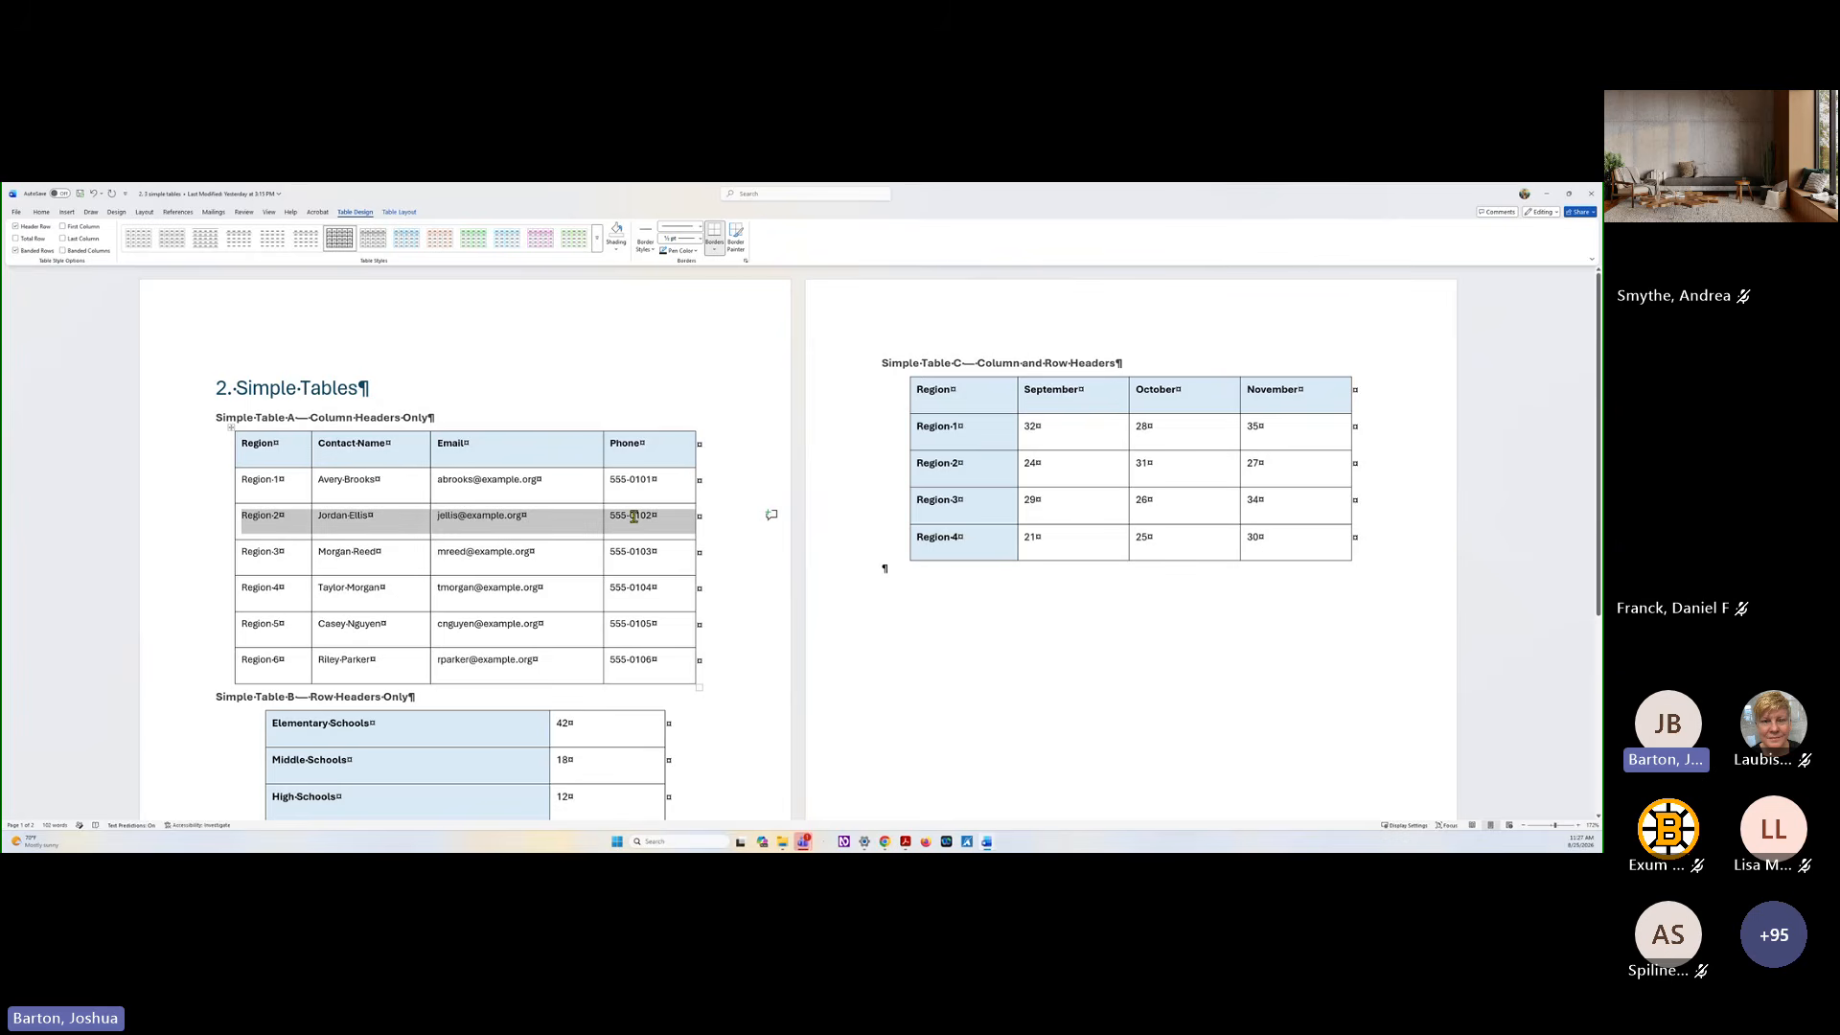
pyautogui.click(618, 245)
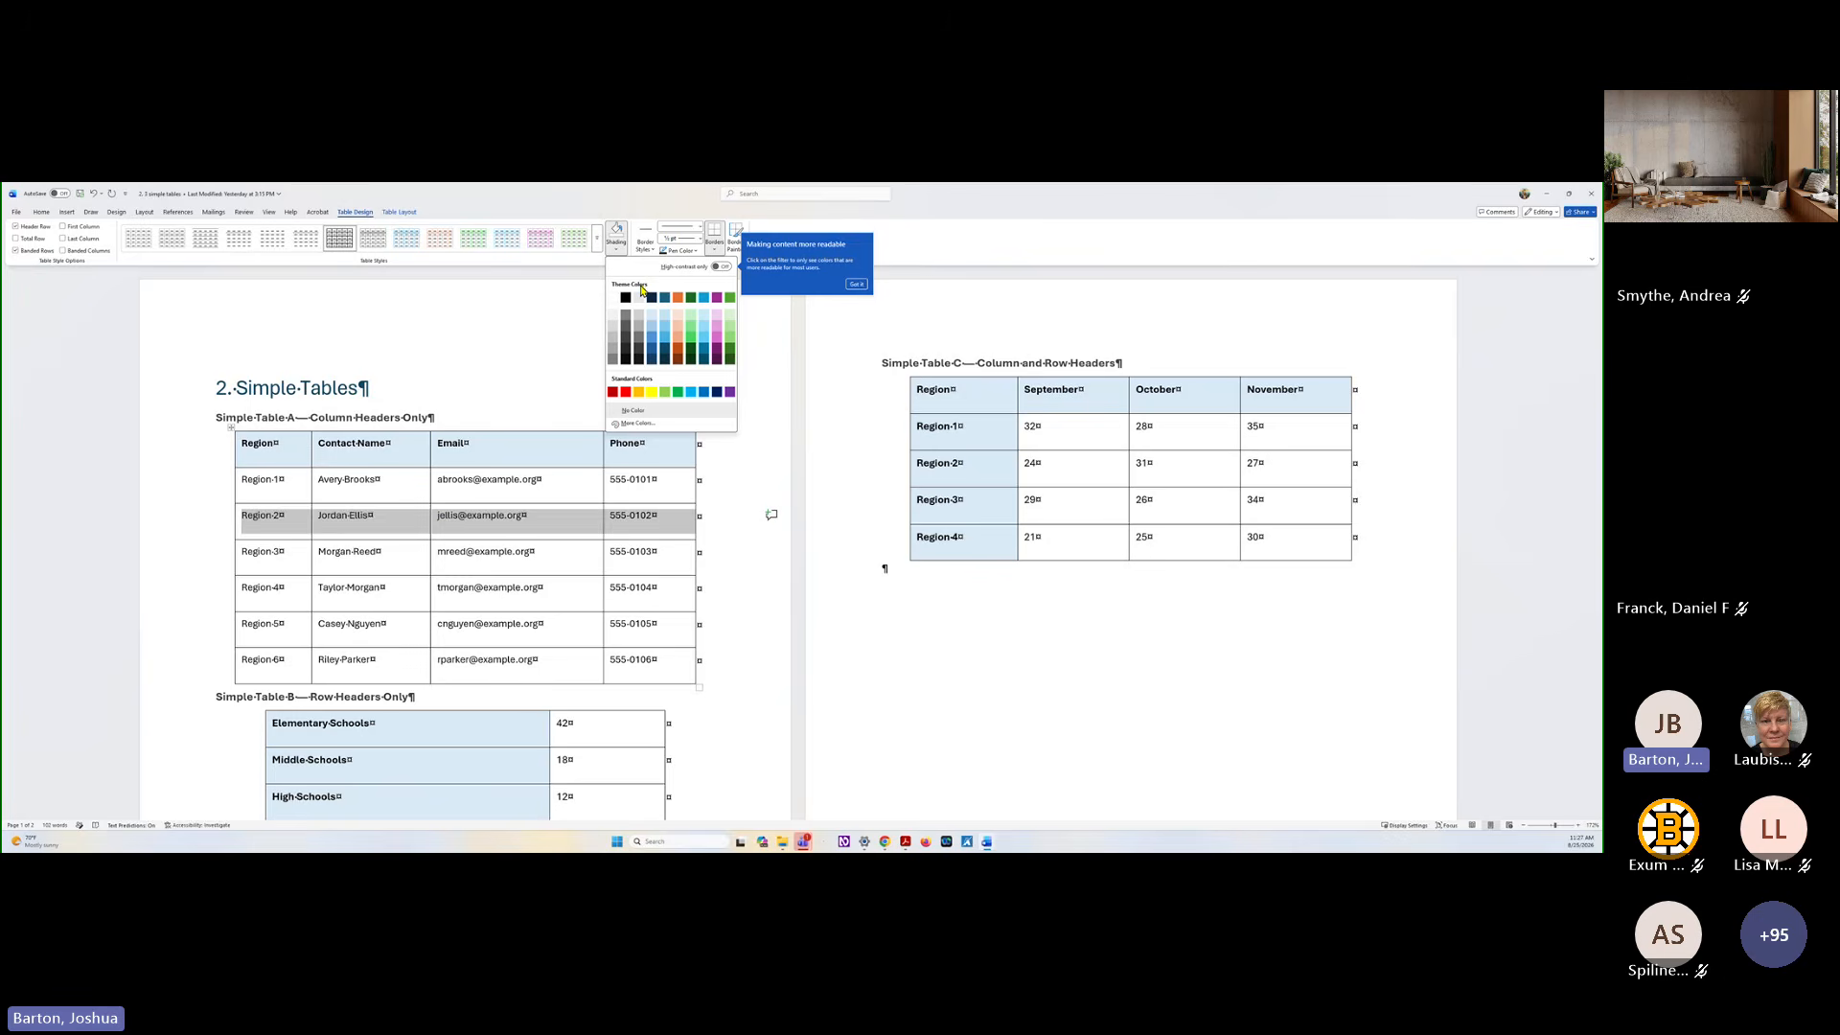
pyautogui.click(702, 319)
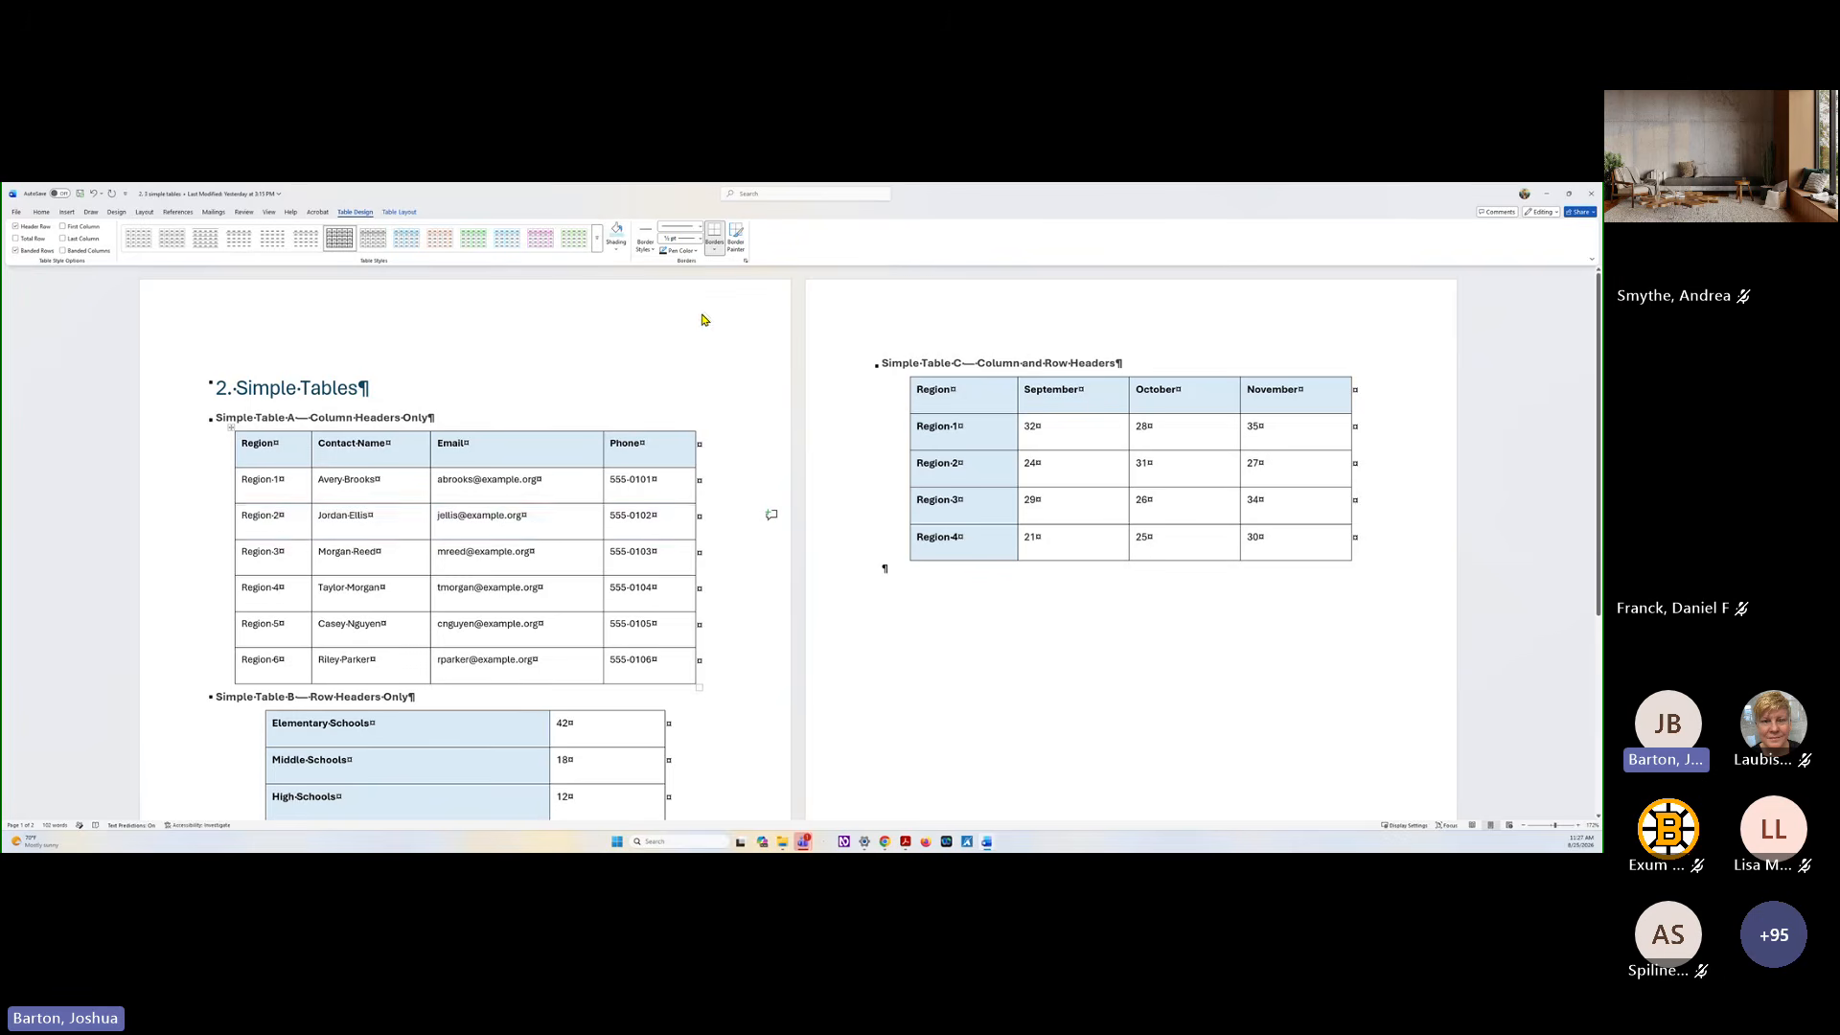
pyautogui.click(740, 419)
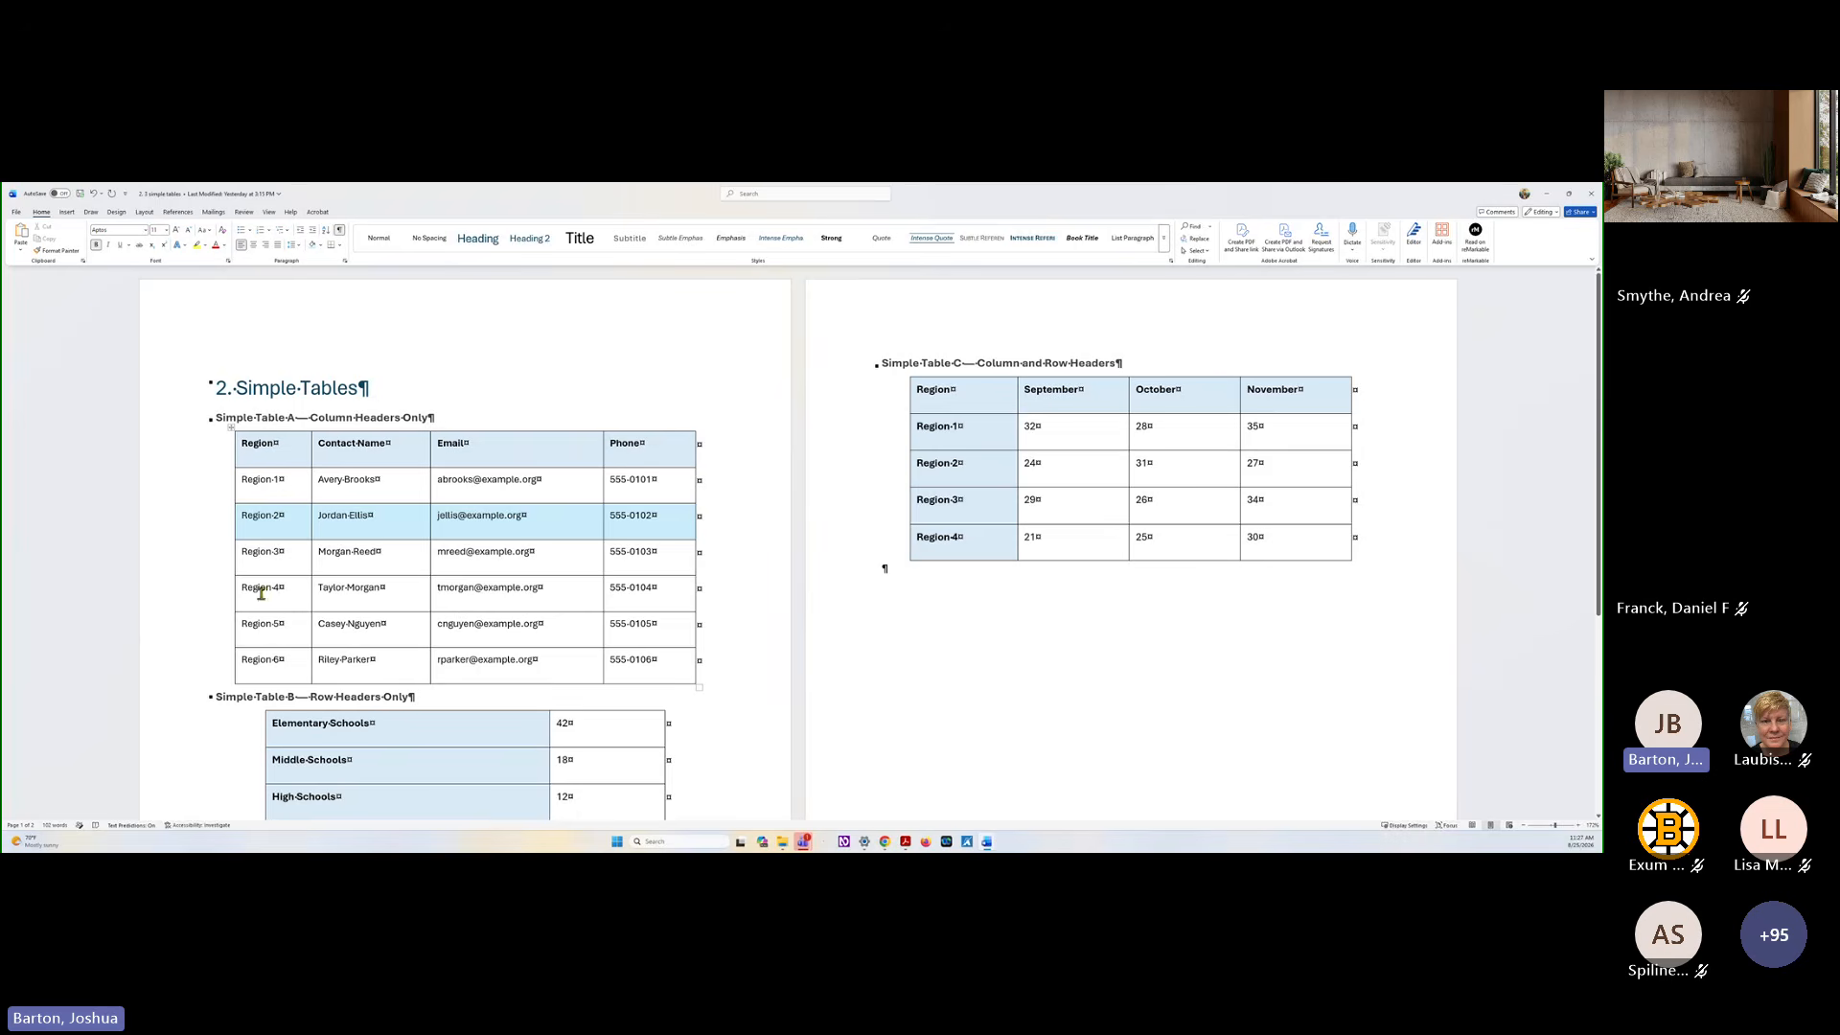
# Shade the Region 4 and Region 6 rows of Simple Table A light blue to match the Region 2 row
pyautogui.moveTo(242, 588); pyautogui.dragTo(628, 586)
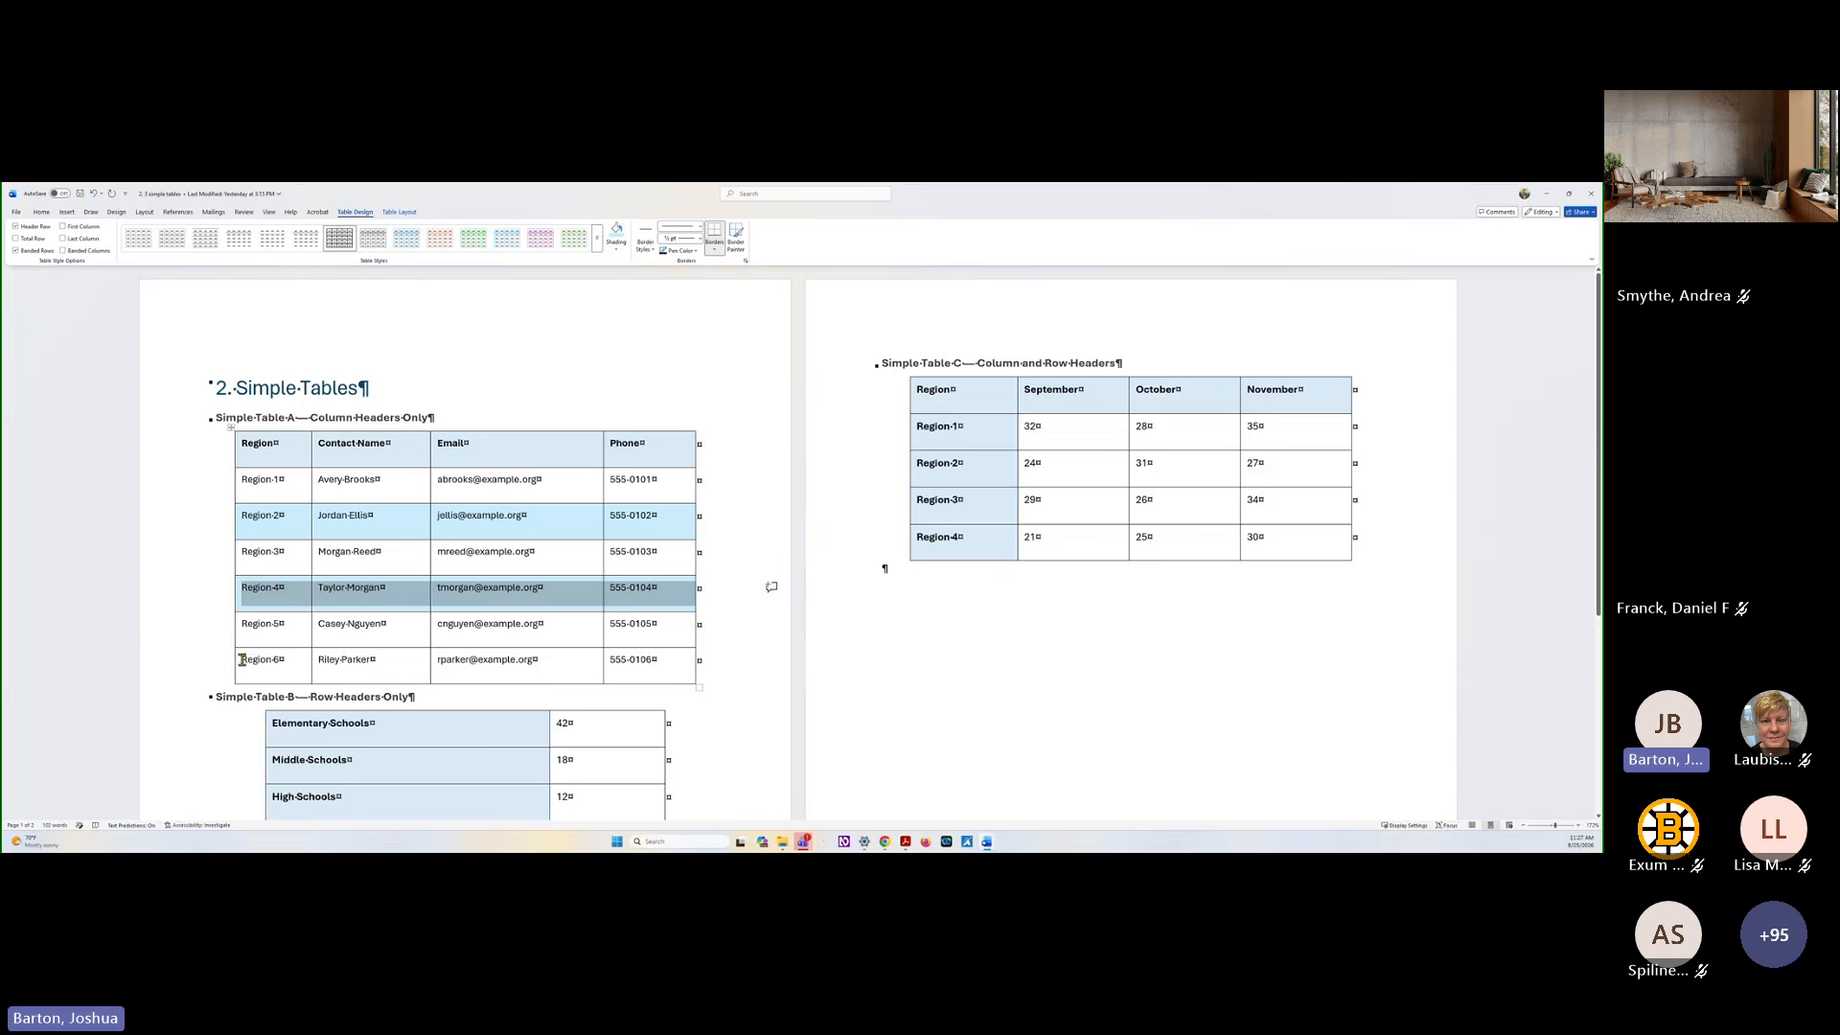
pyautogui.moveTo(245, 660); pyautogui.dragTo(653, 655)
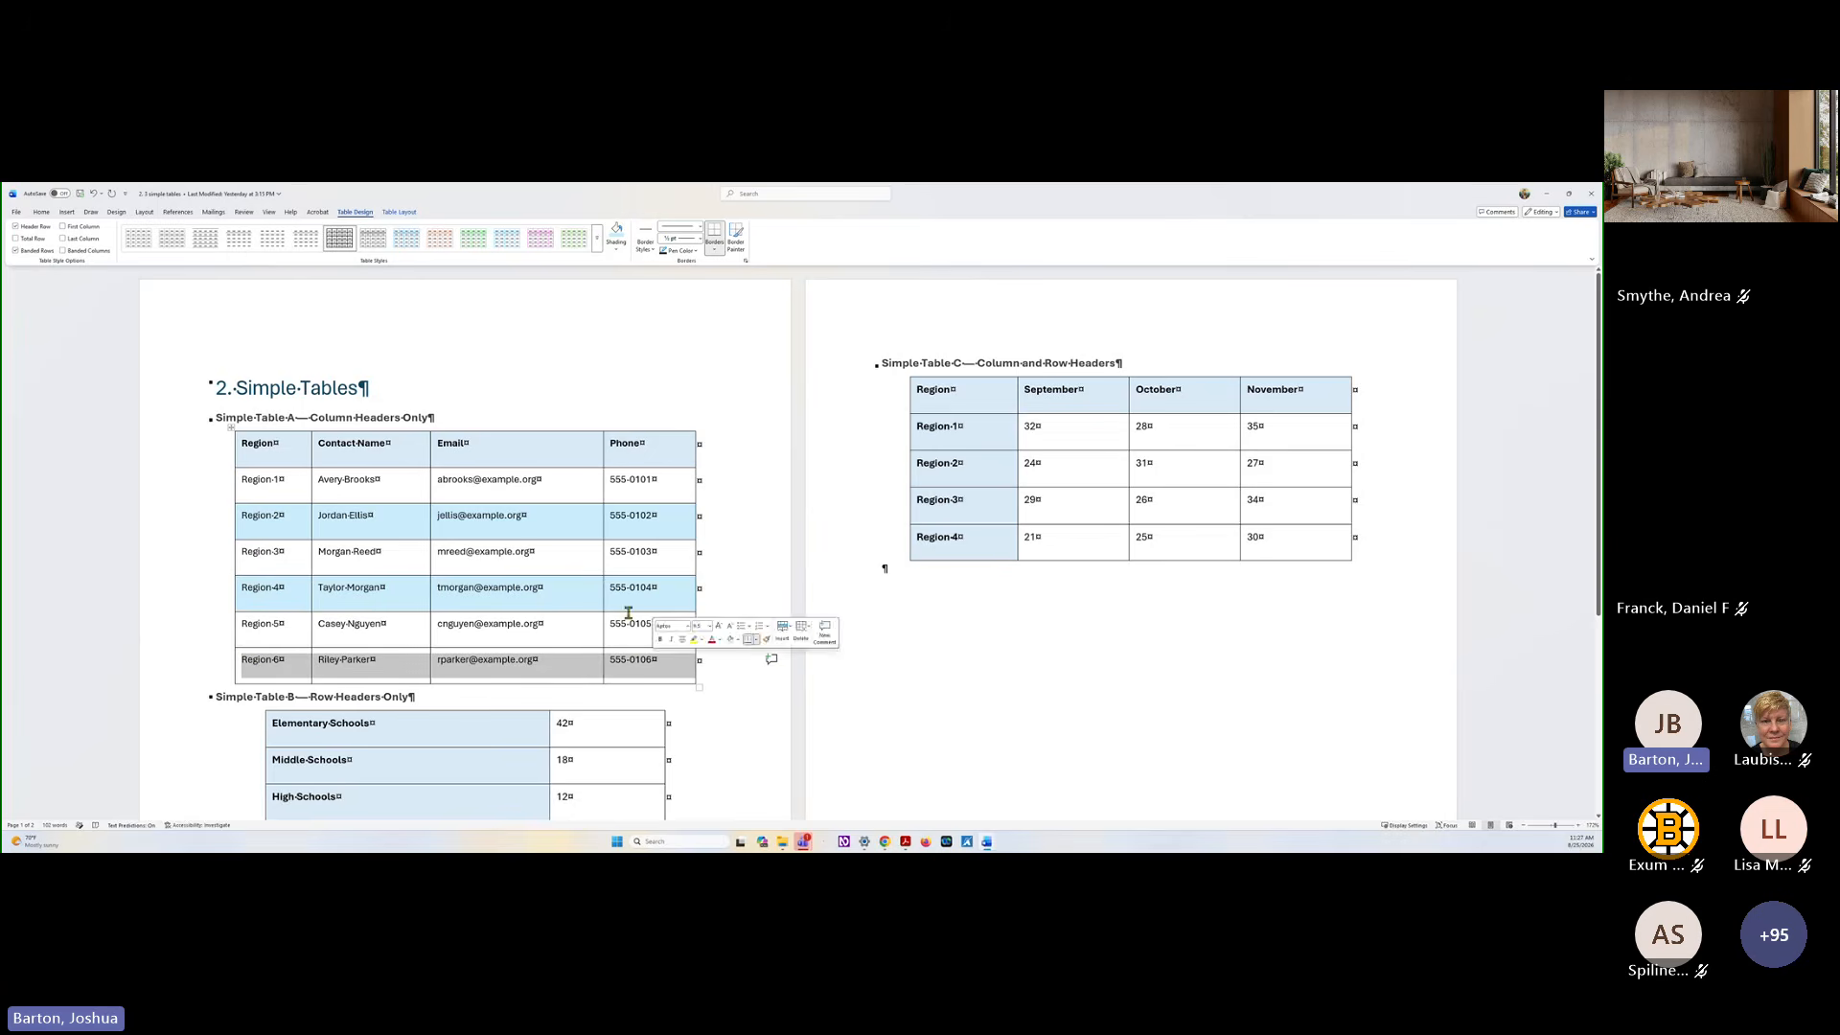
pyautogui.click(616, 232)
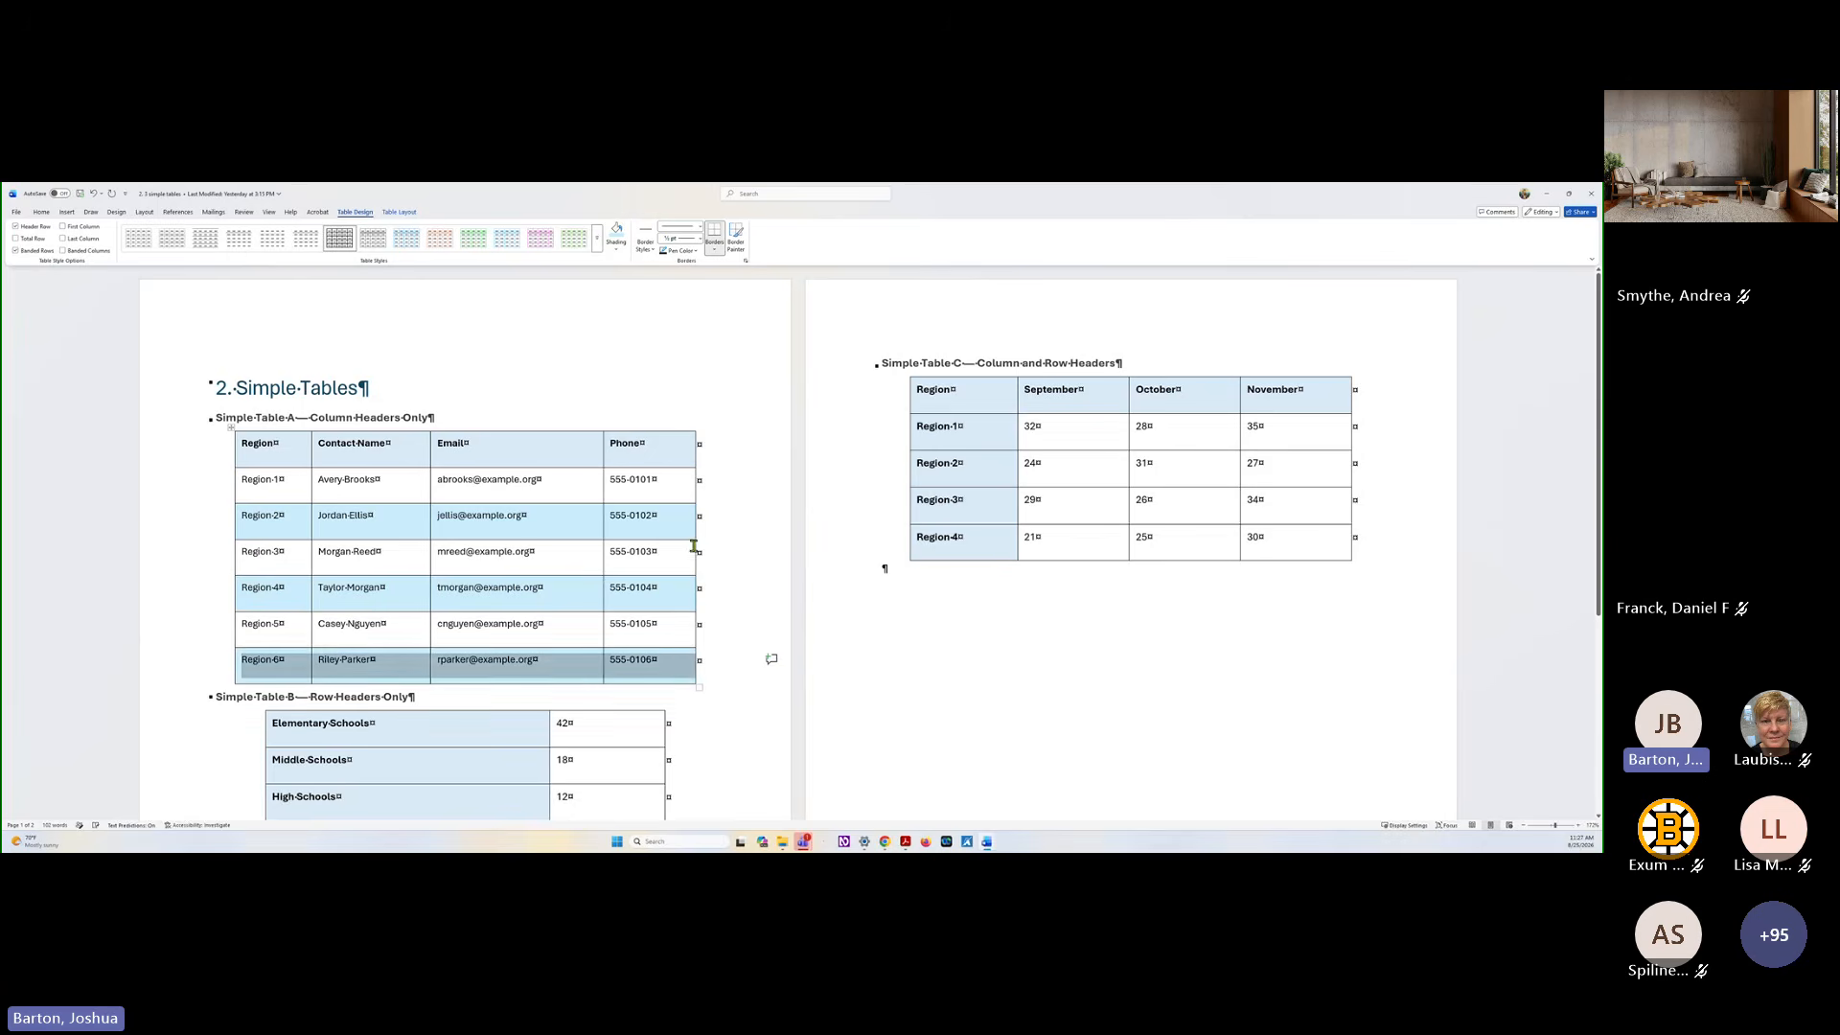
pyautogui.click(733, 555)
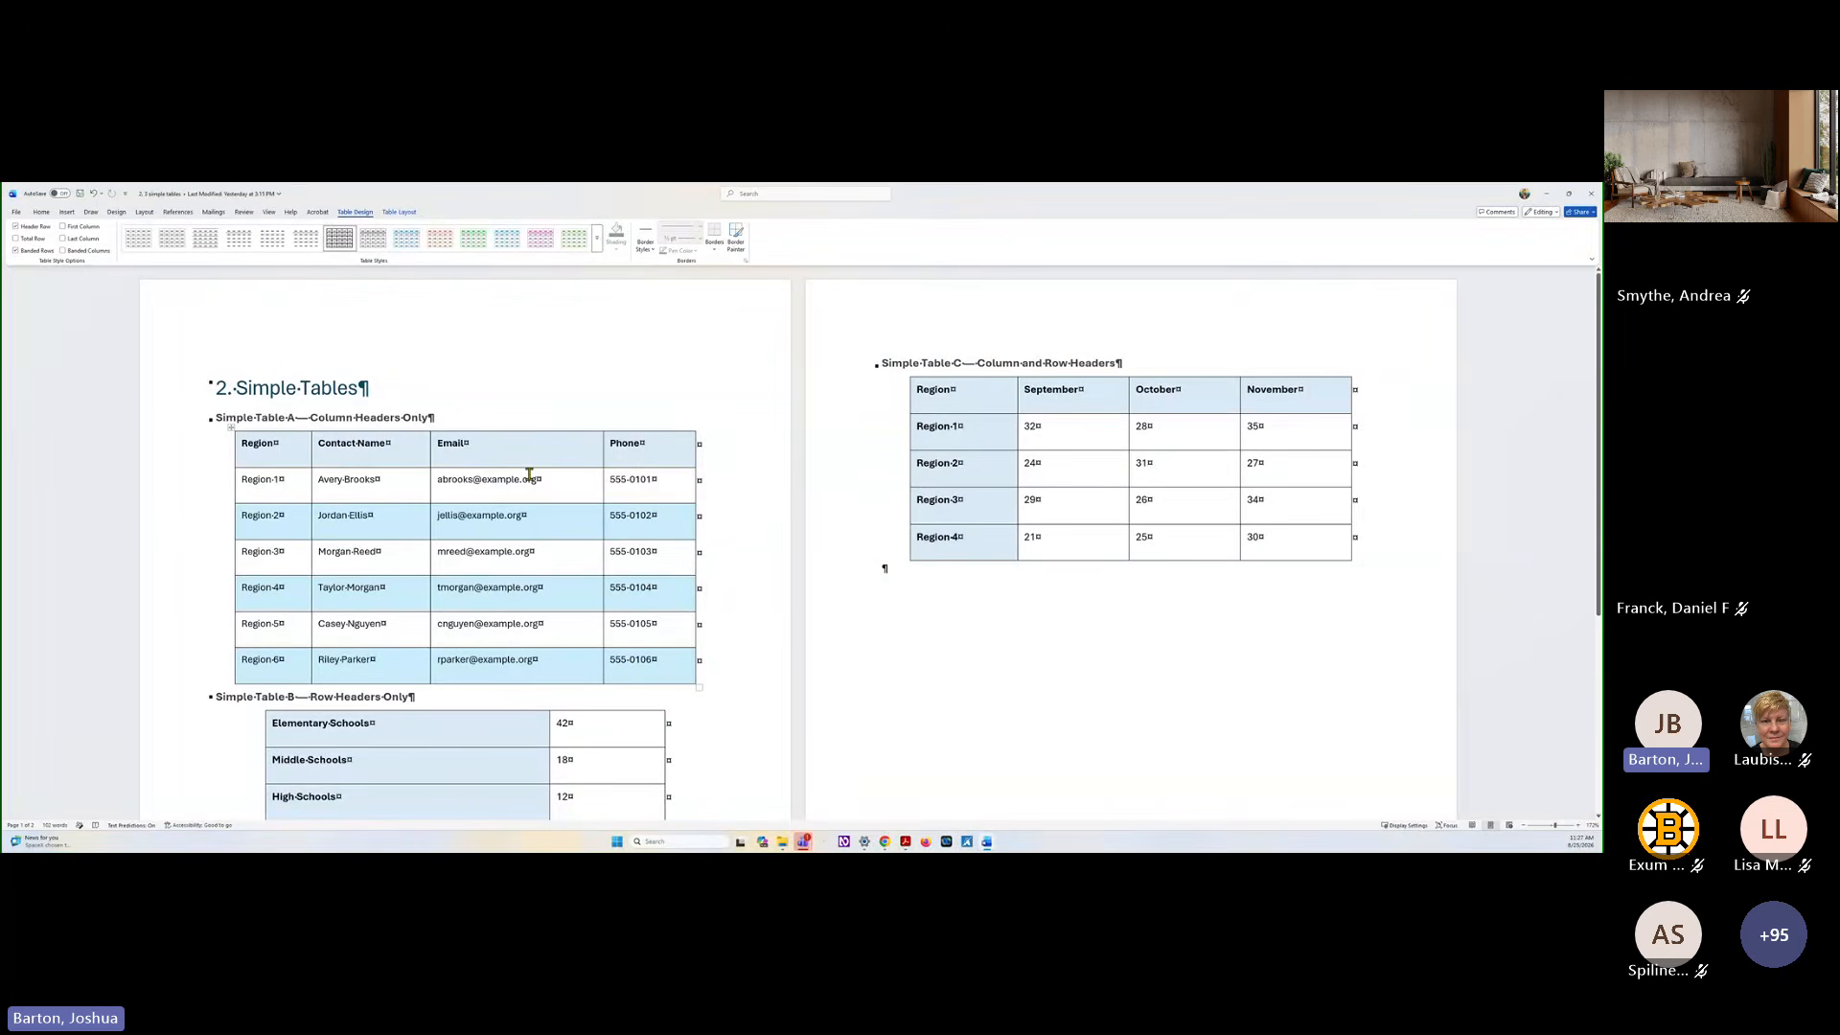
# Select the row header cells from Elementary Schools to Total Schools in Simple Table B to point them out
pyautogui.scroll(-1, 421, 600)
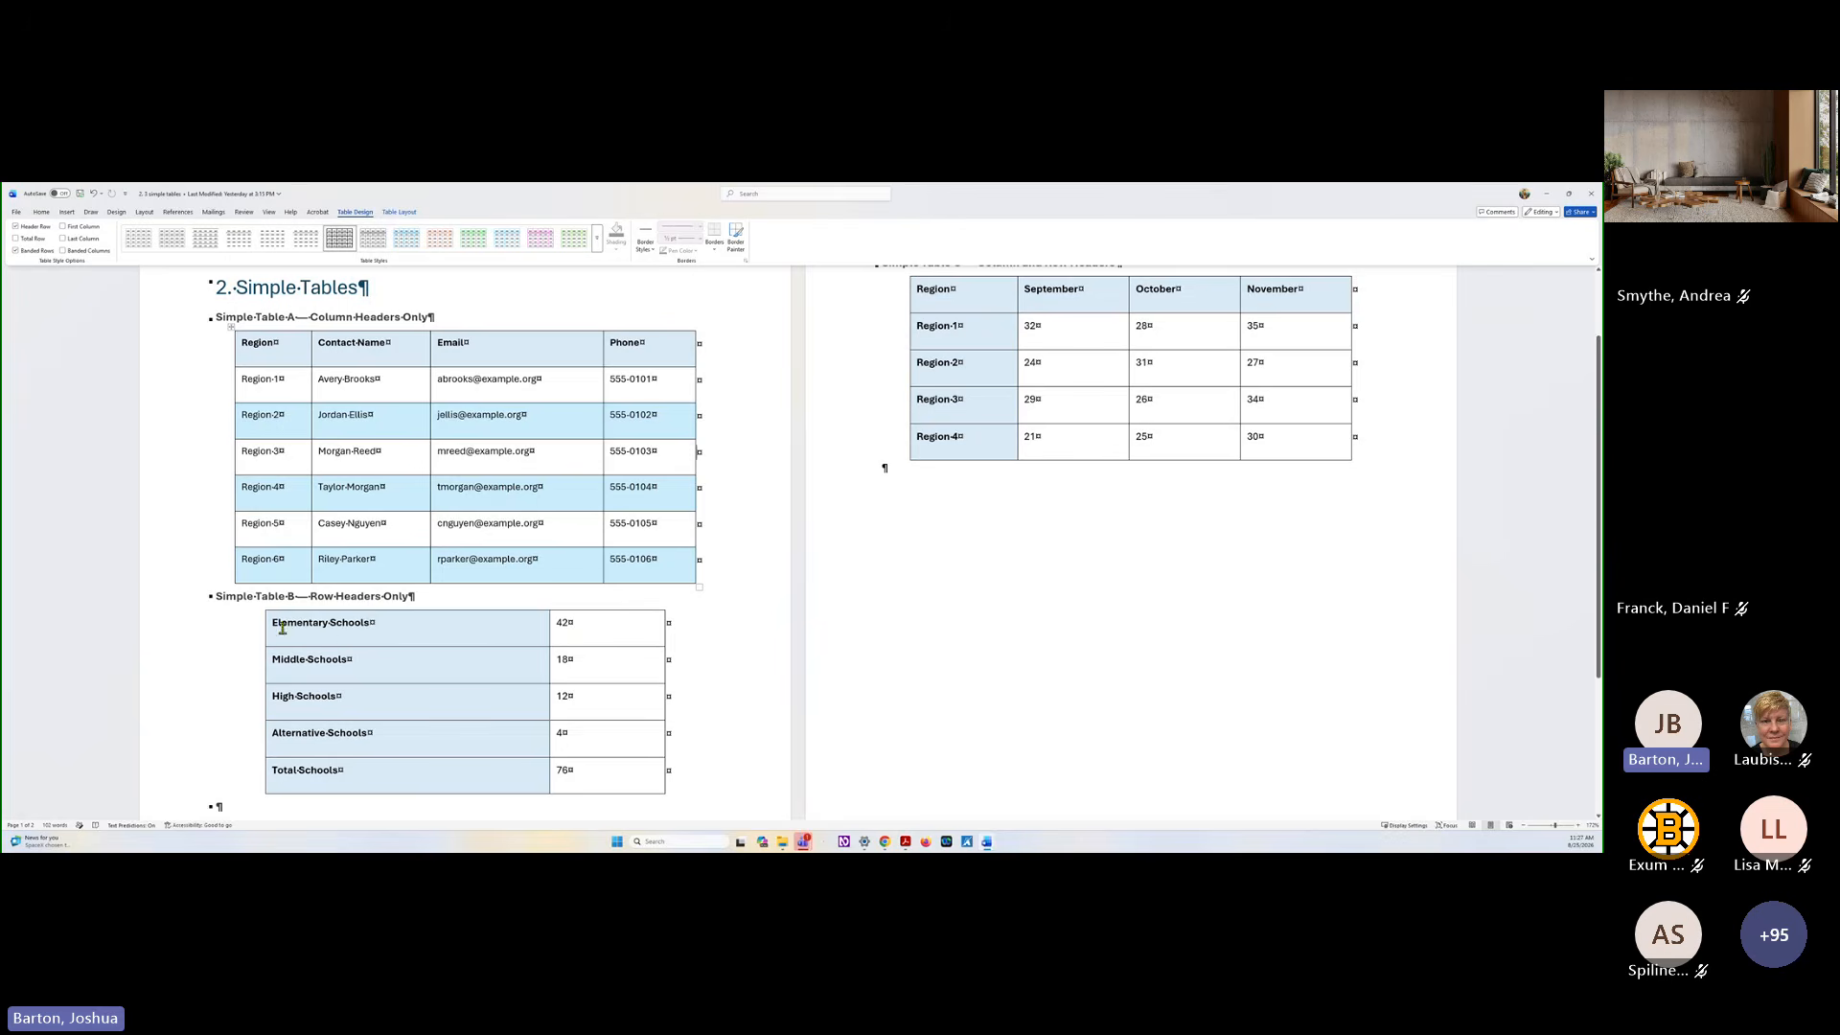
pyautogui.moveTo(273, 624); pyautogui.dragTo(374, 768)
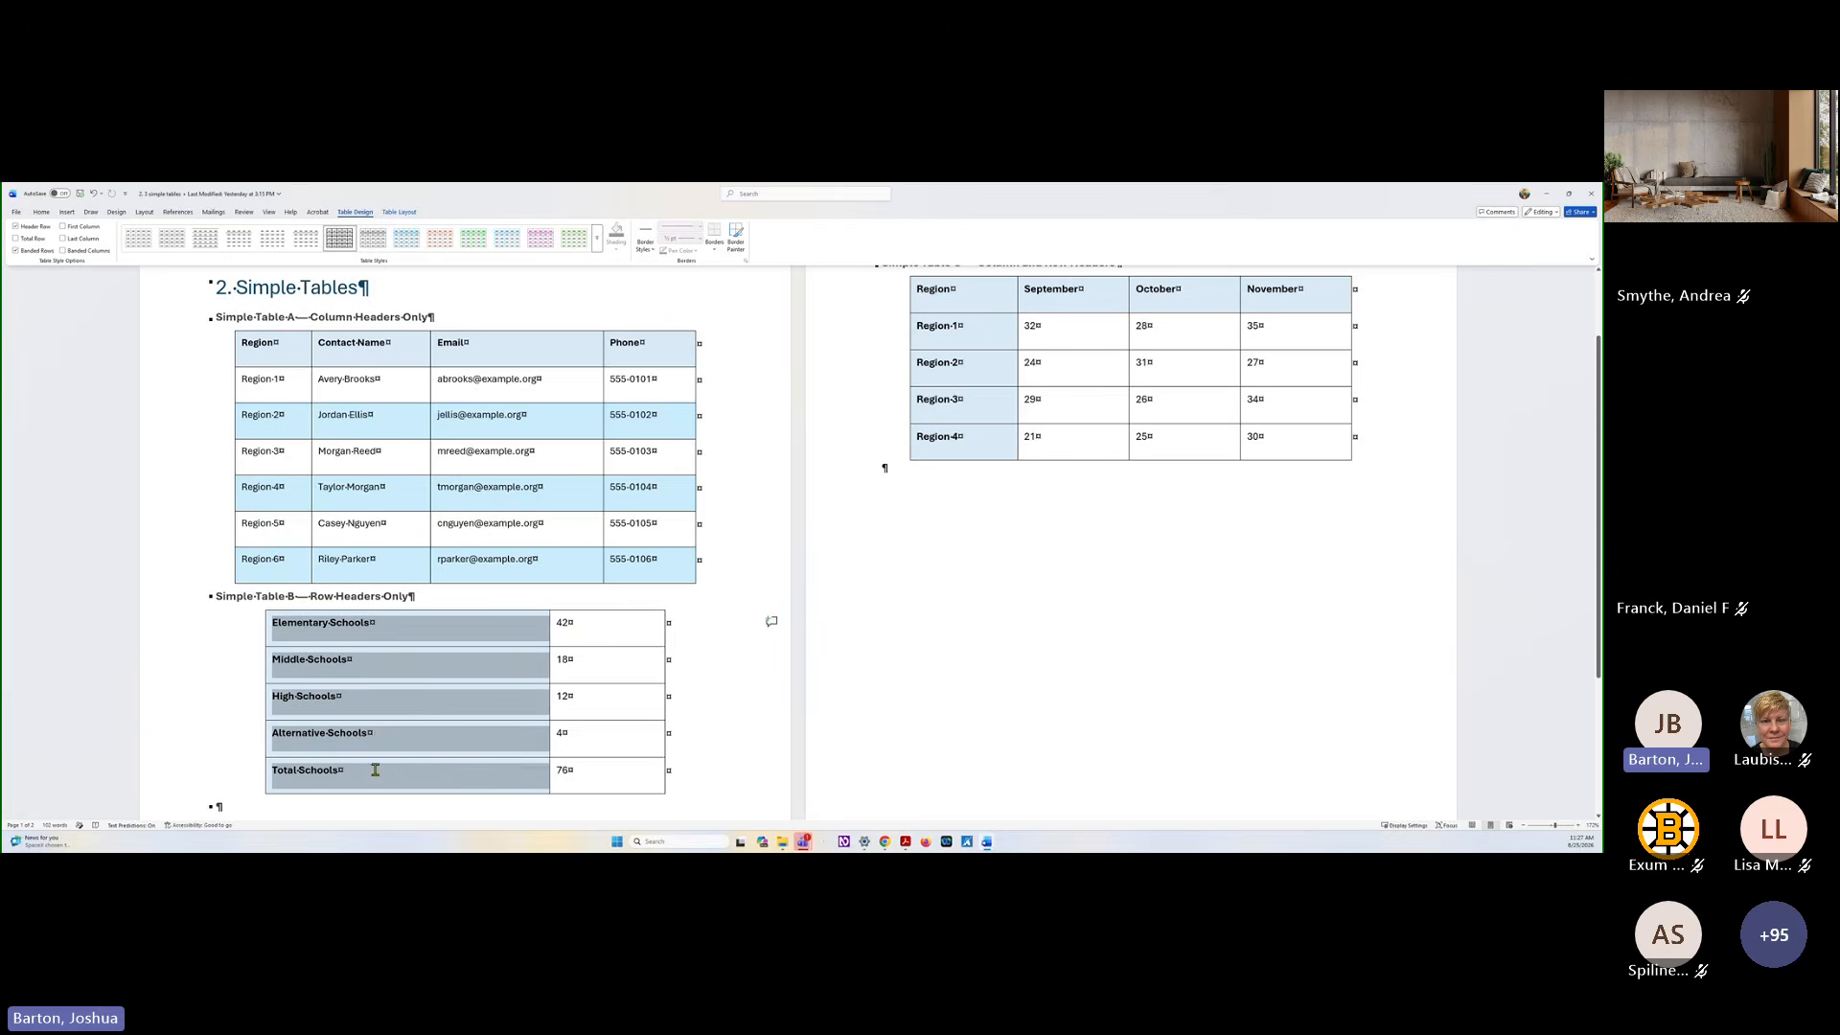
pyautogui.click(303, 623)
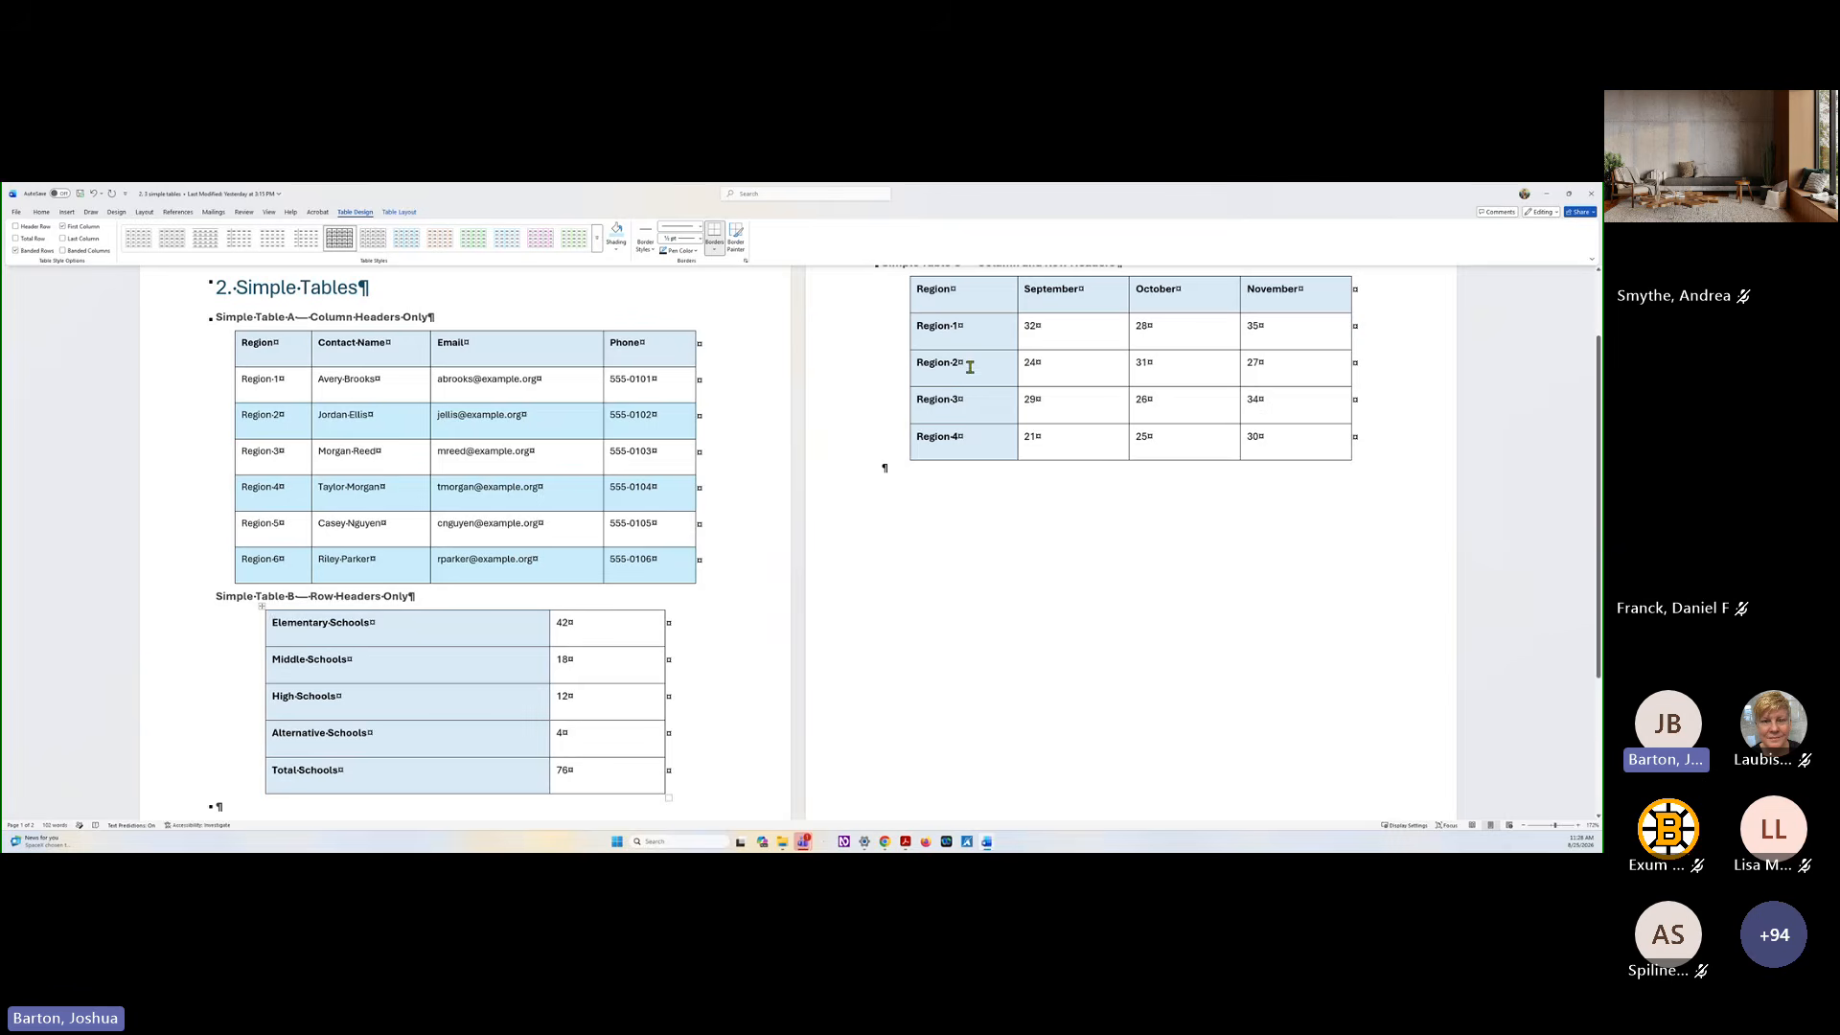
# Turn on the Header Row and First Column style options for Simple Table C
pyautogui.scroll(2, 966, 393)
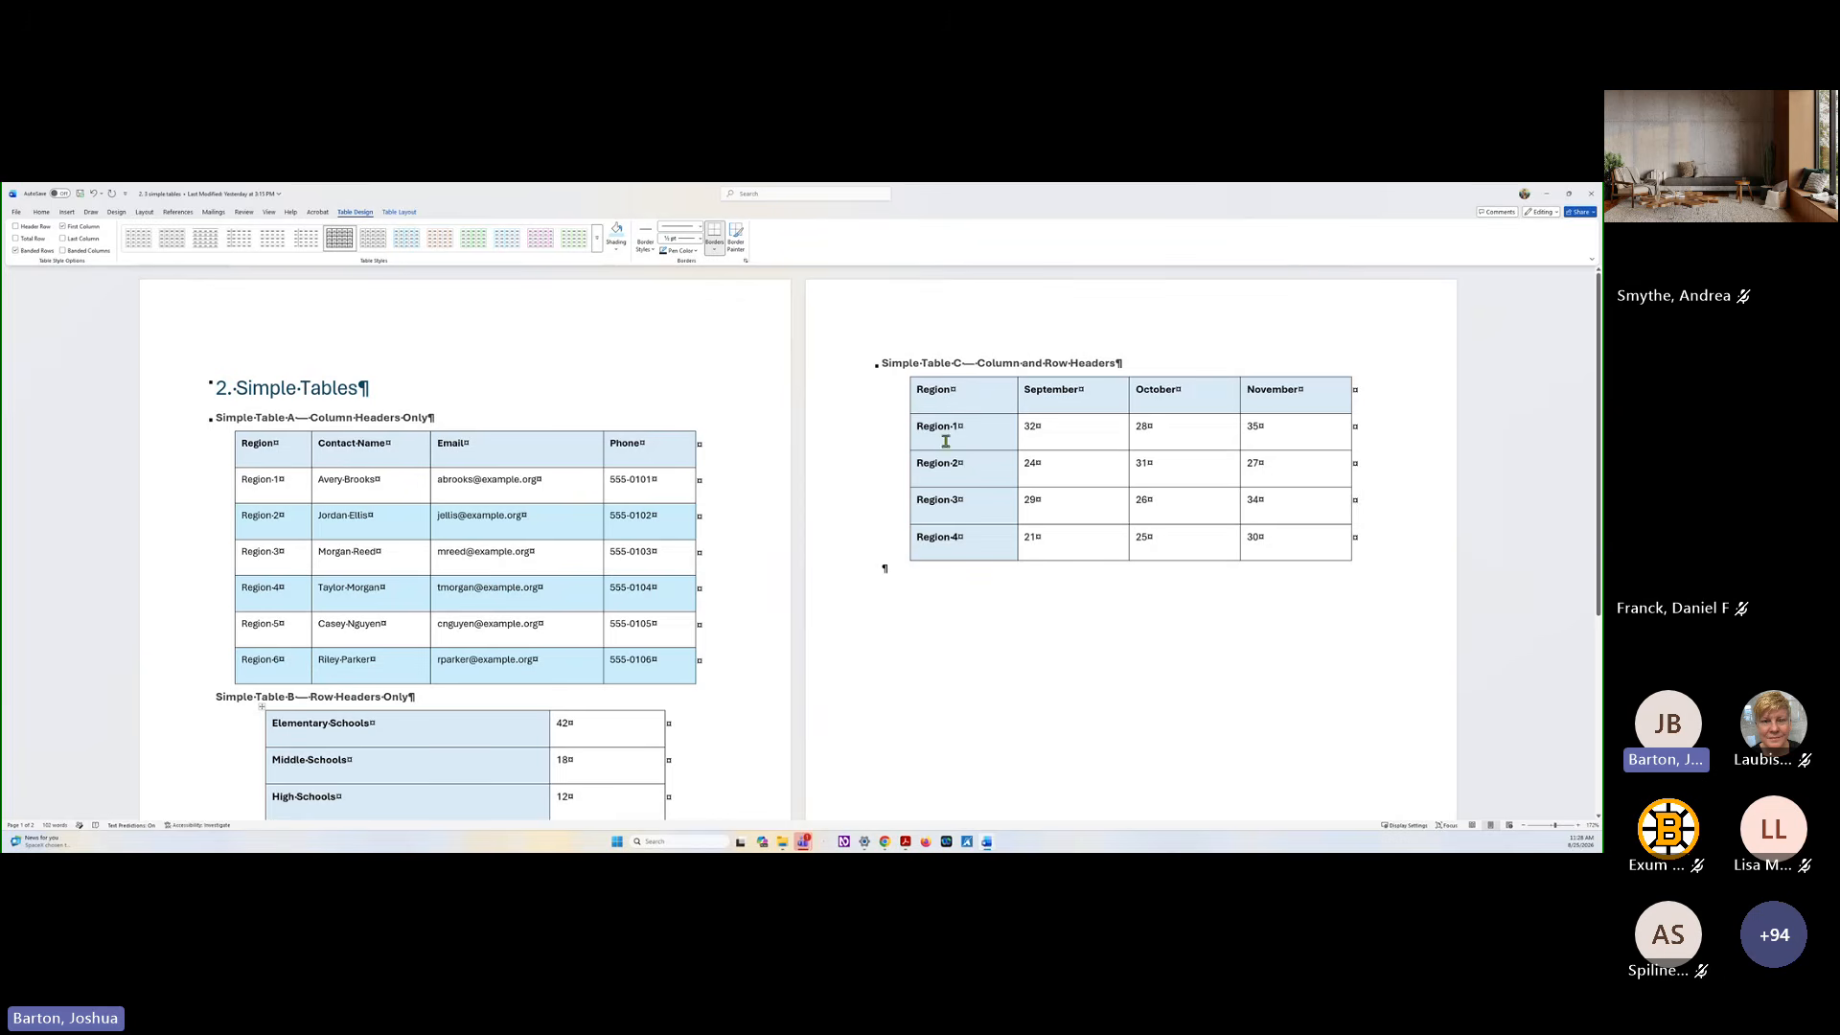
pyautogui.click(39, 230)
pyautogui.click(81, 227)
pyautogui.click(16, 212)
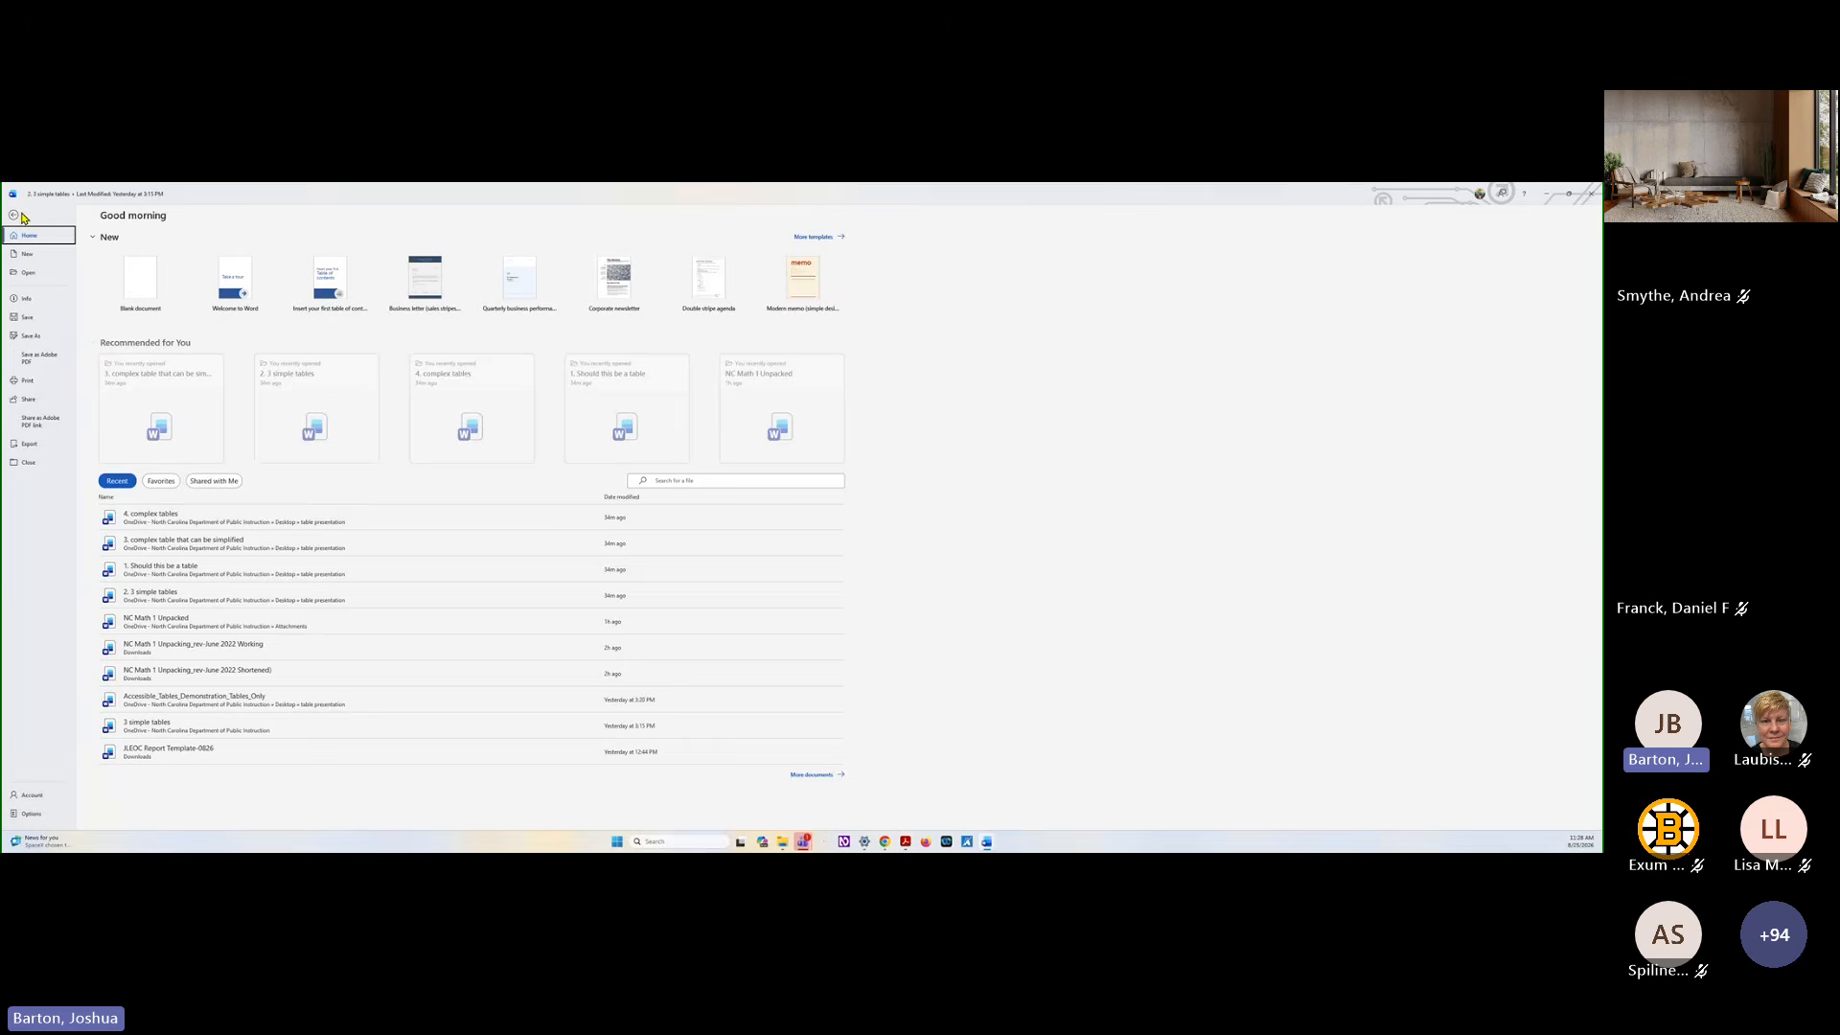
pyautogui.click(32, 444)
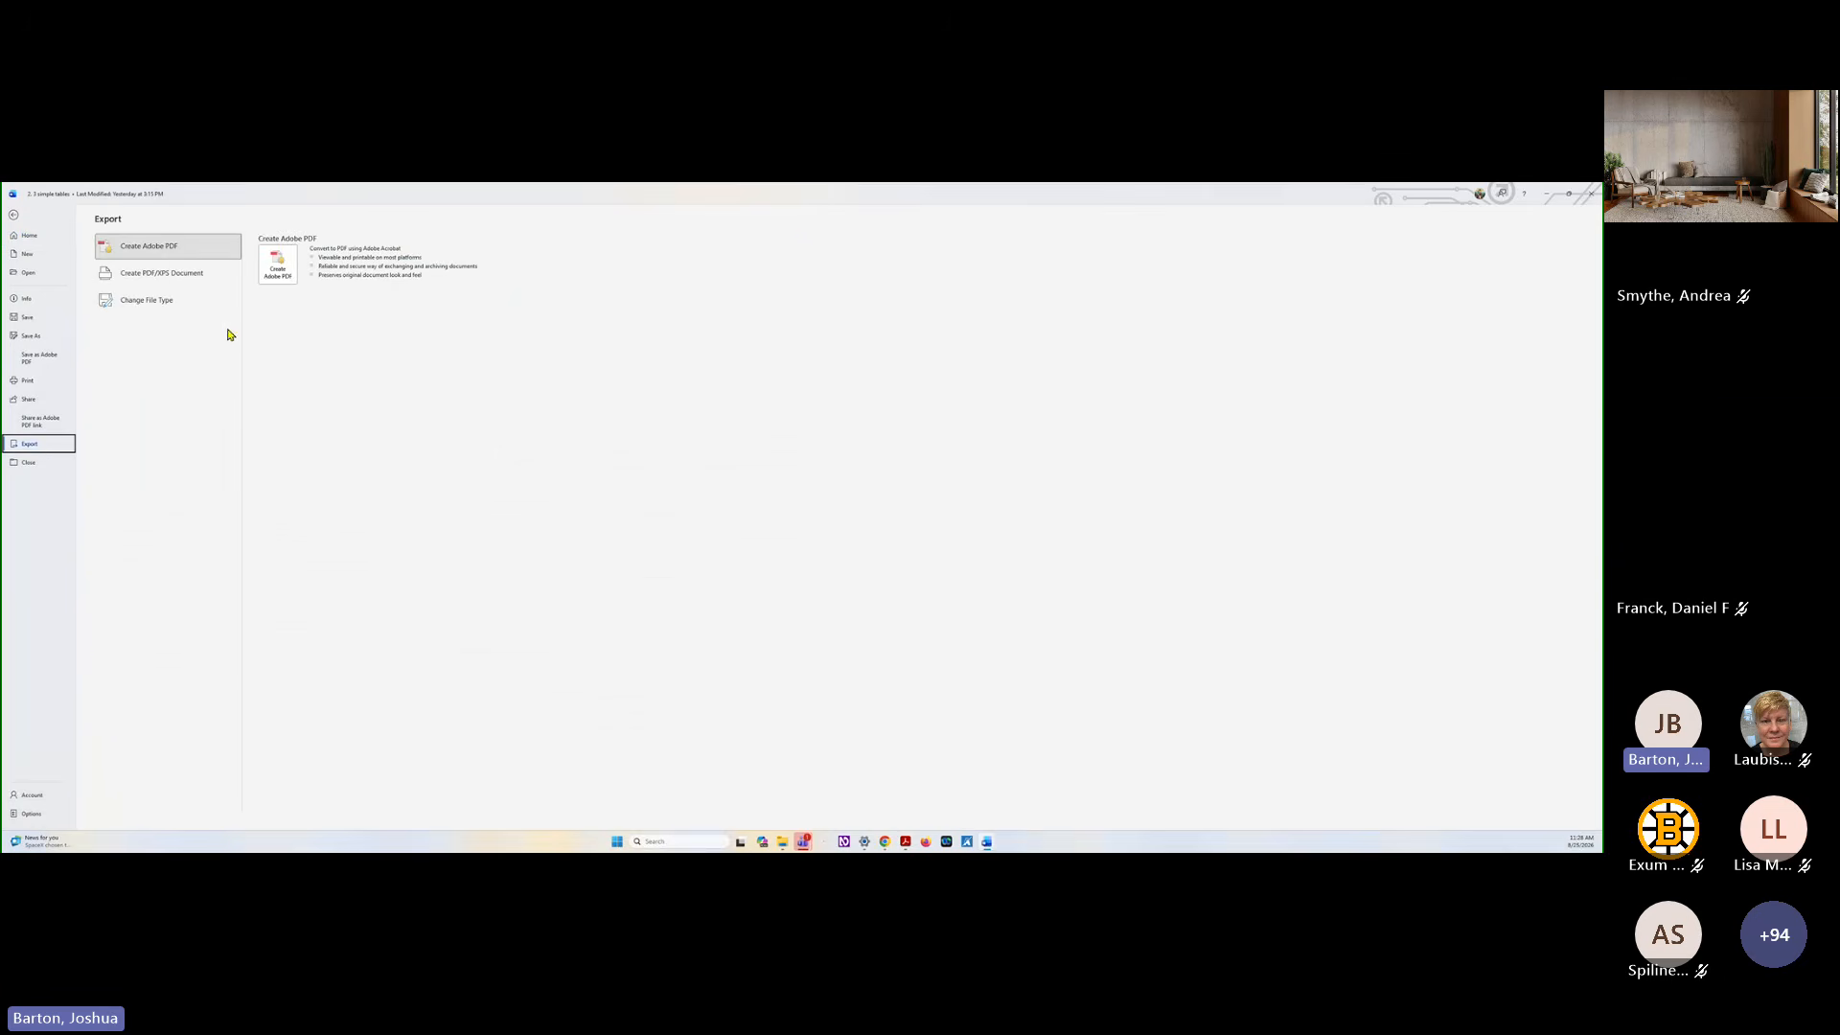
pyautogui.click(278, 264)
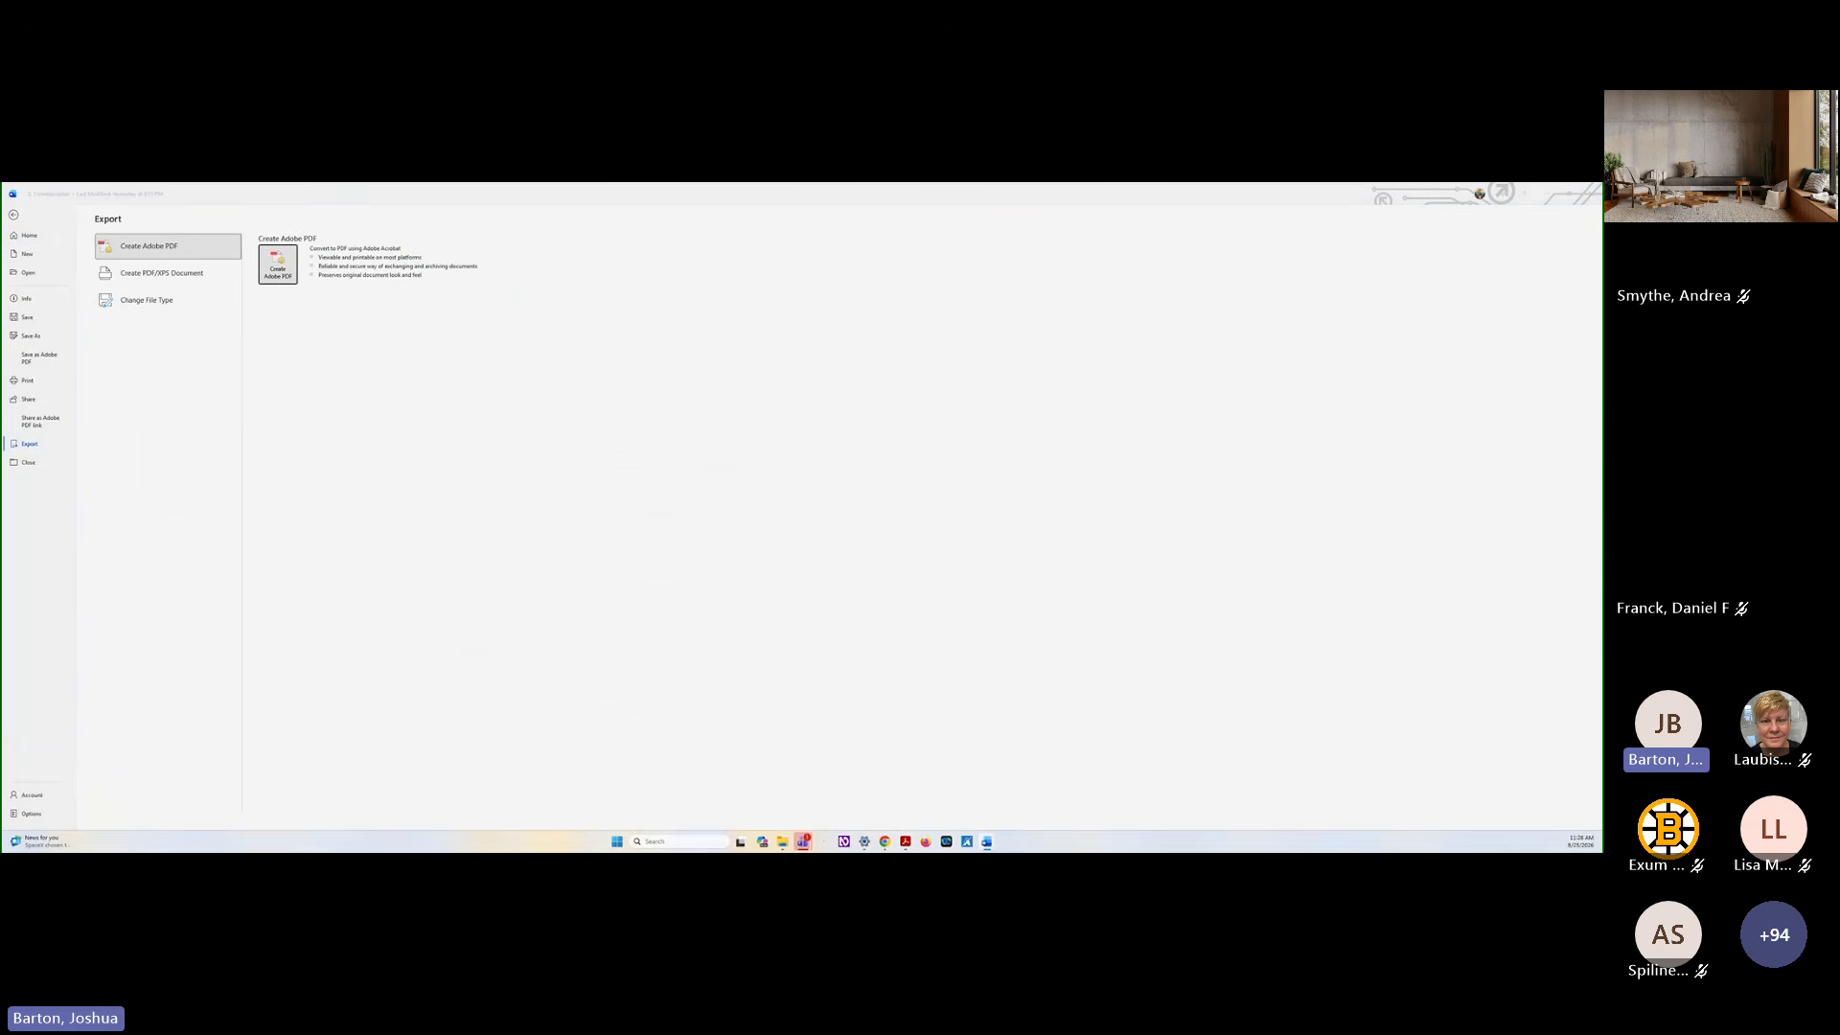
pyautogui.click(14, 216)
# Save the document under the new name "2. 3 simple tables_styles" in the table presentation folder
pyautogui.click(16, 212)
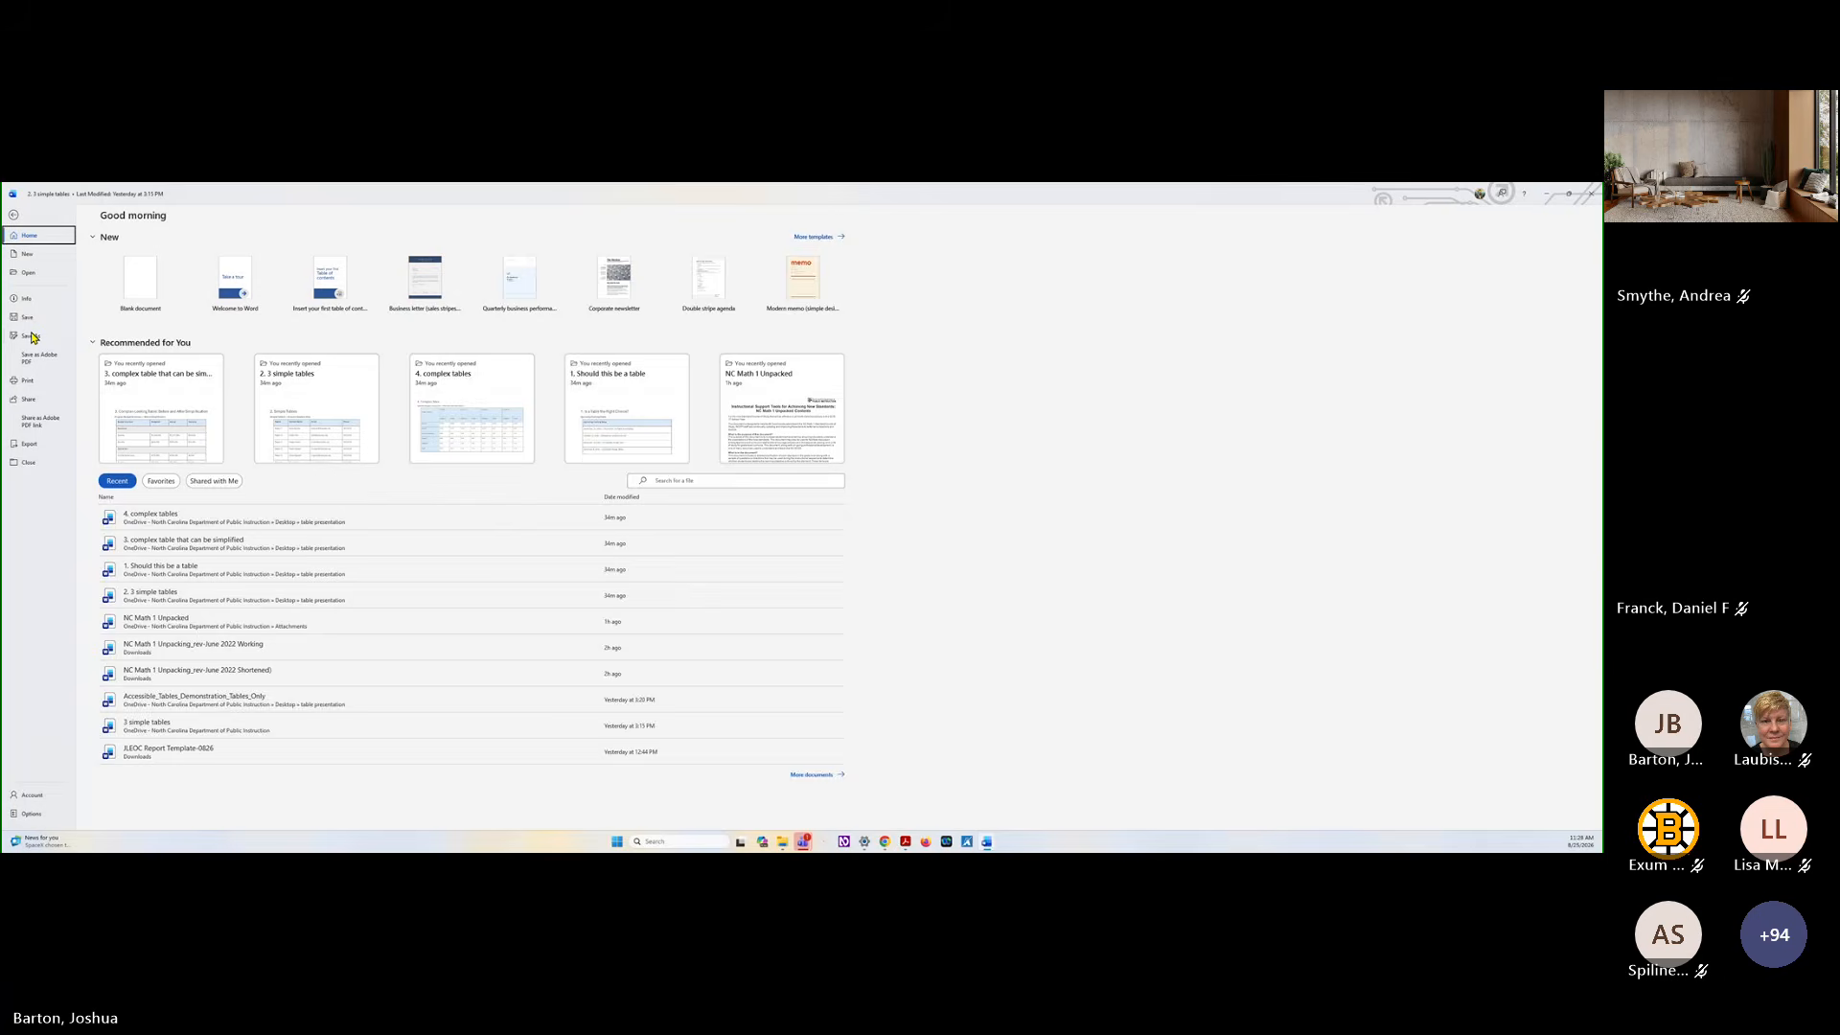
pyautogui.click(33, 337)
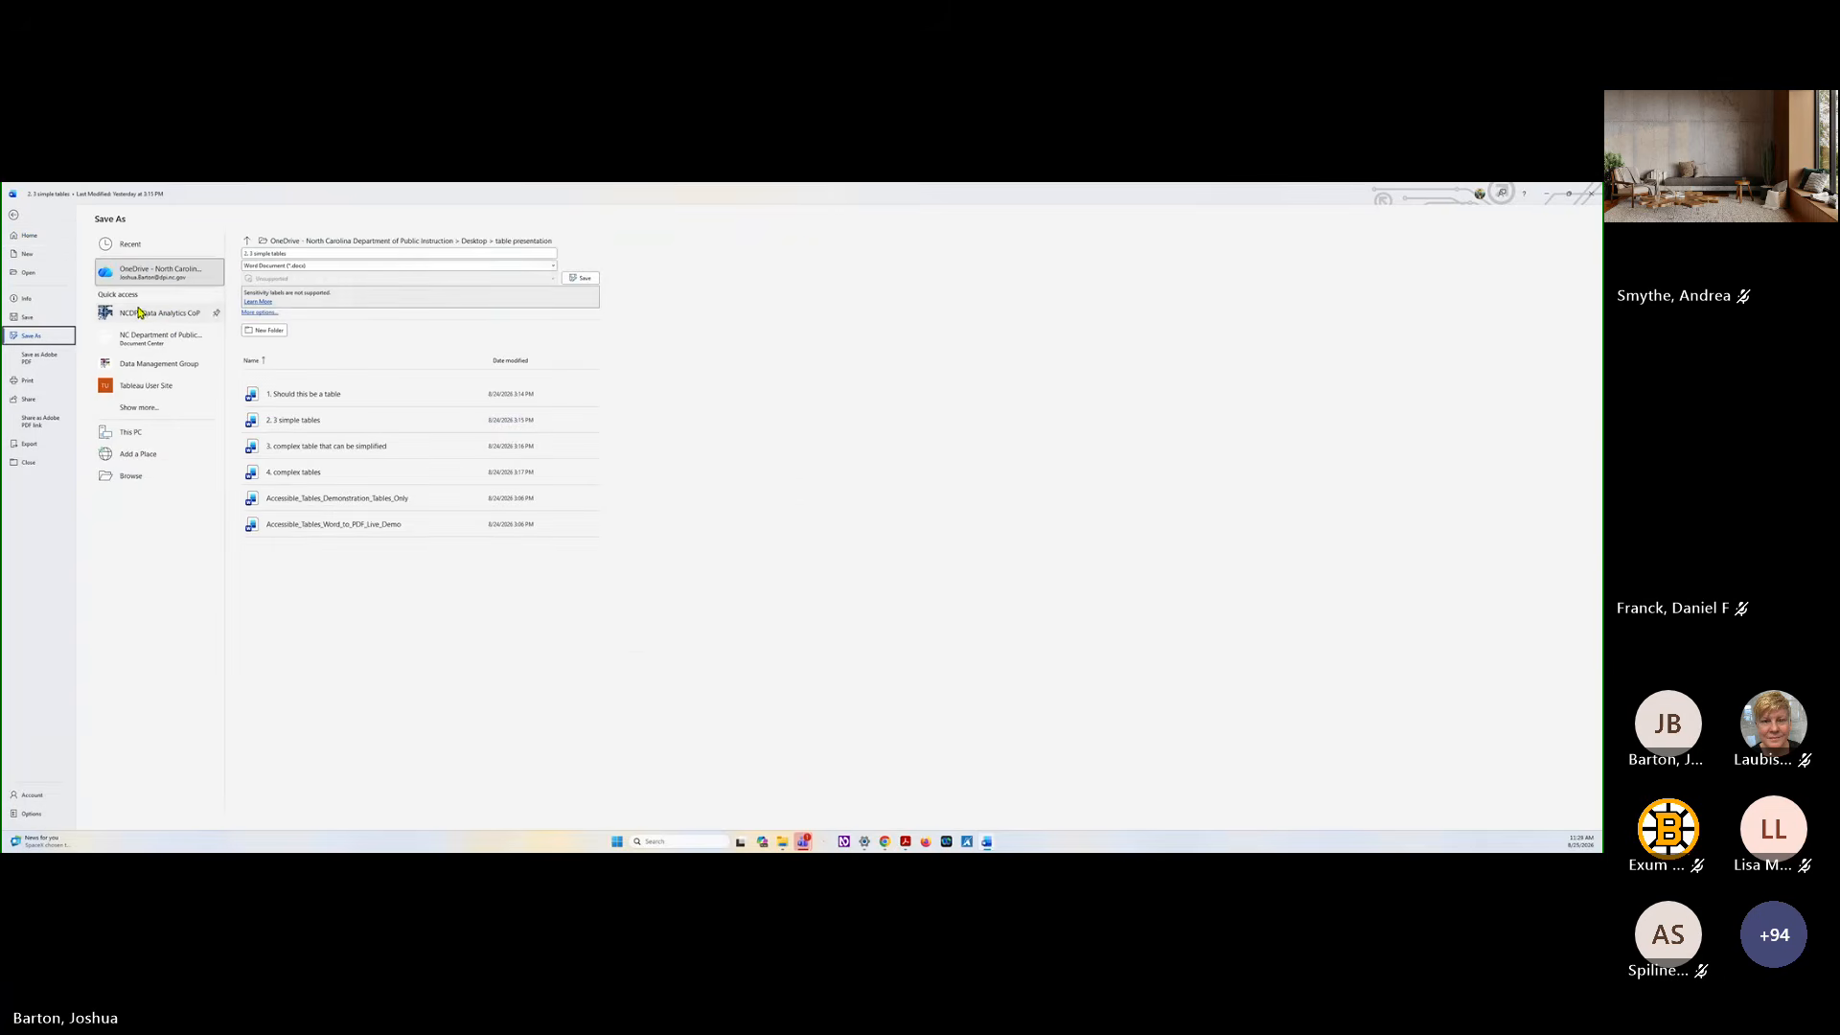
pyautogui.click(298, 254)
pyautogui.click(298, 254)
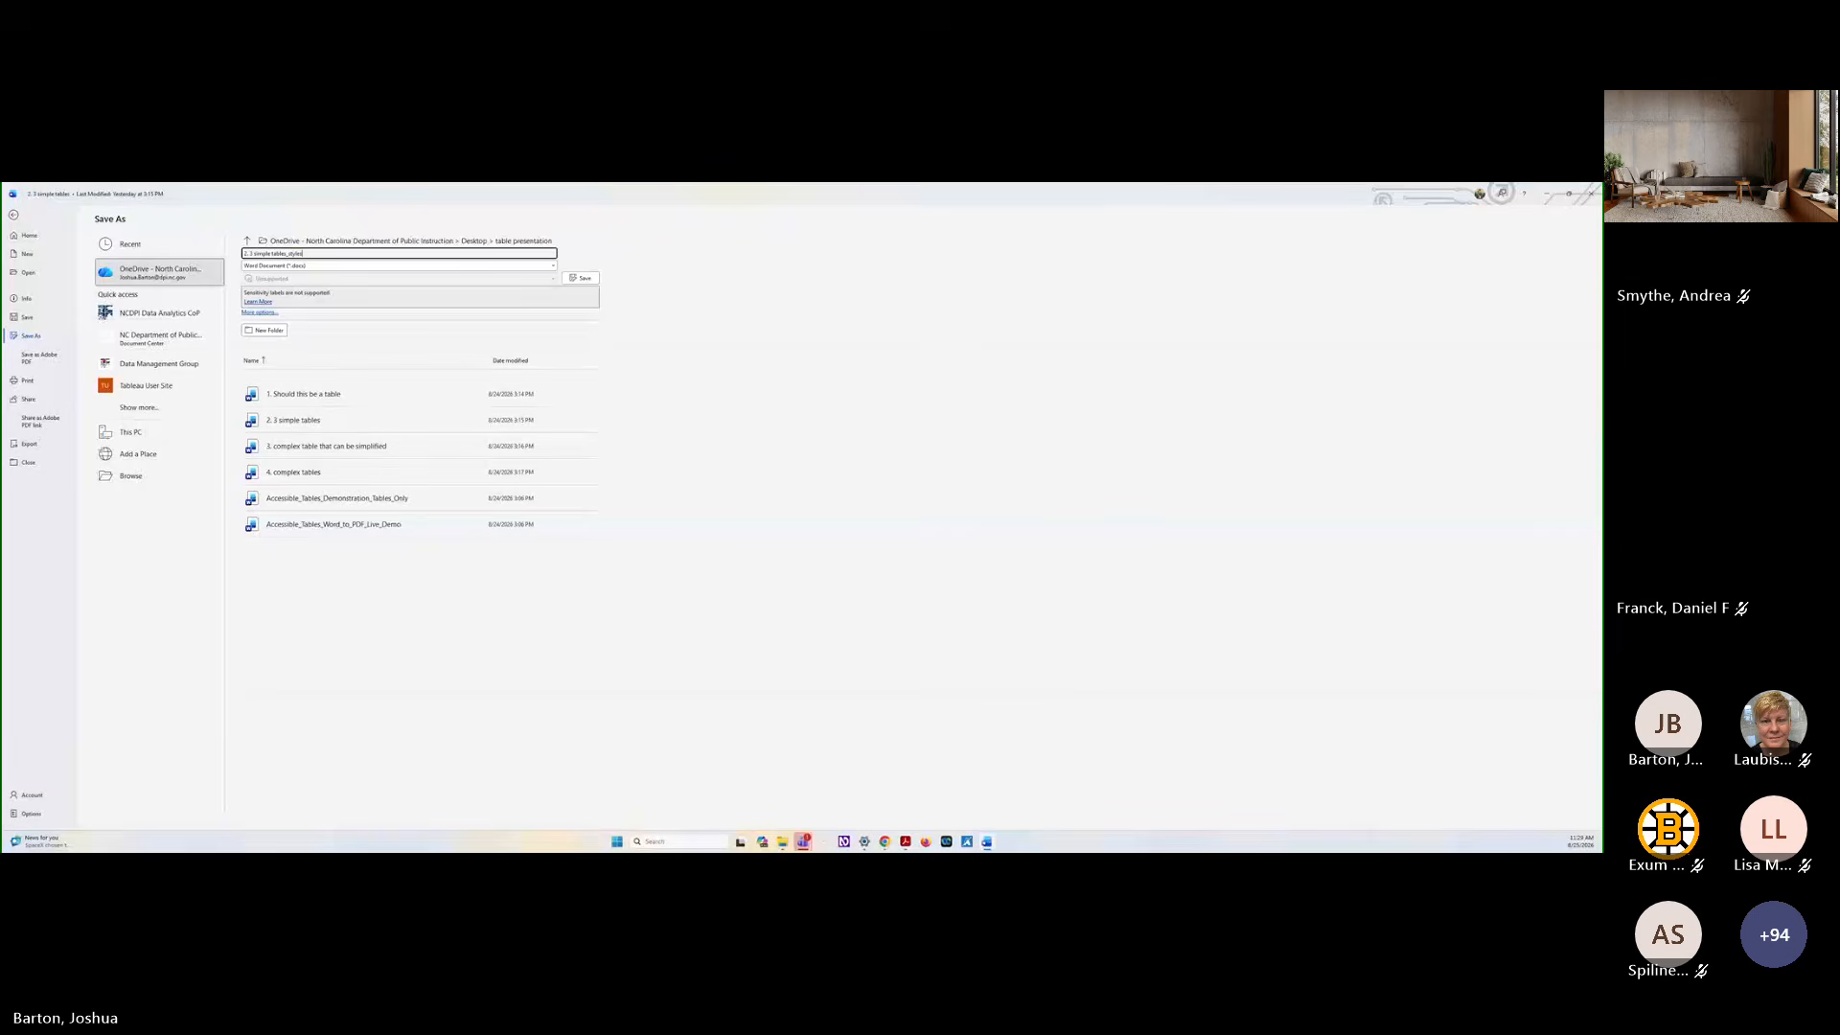
pyautogui.press('Return')
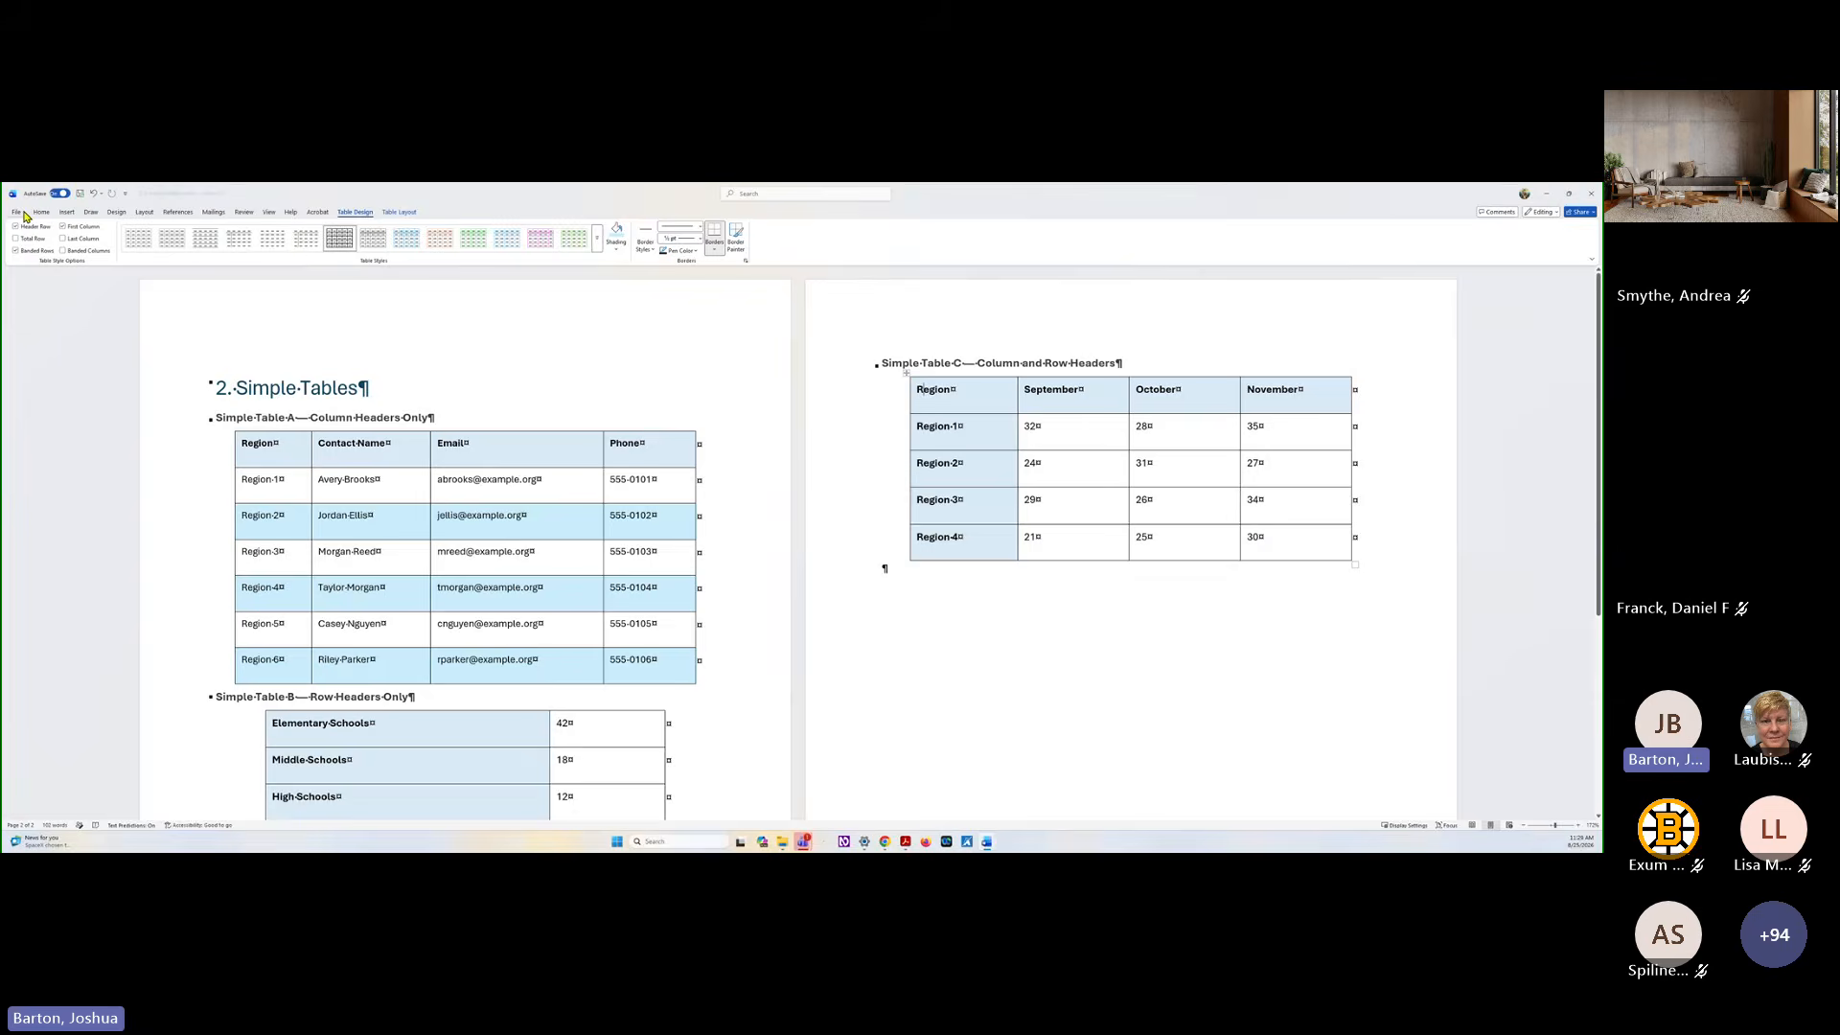
# Export the styled document as an Adobe PDF to the table presentation folder, keeping the suggested file name
pyautogui.click(21, 213)
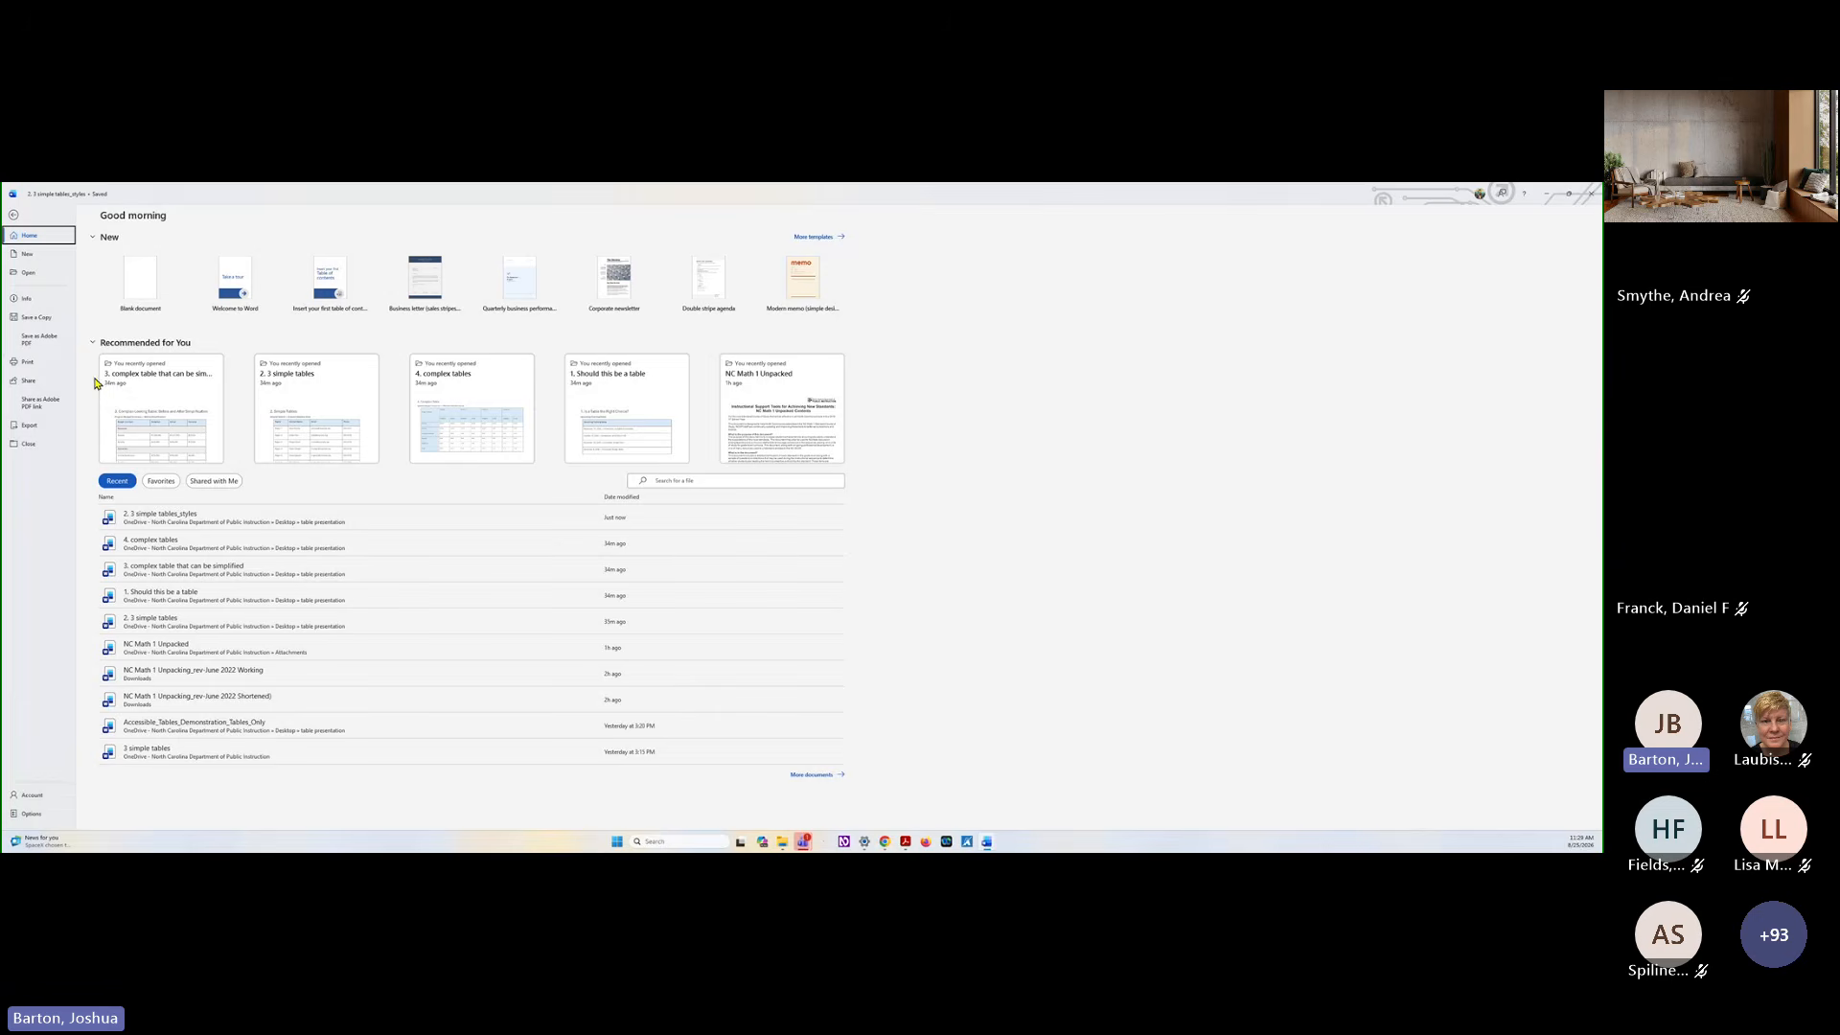
pyautogui.click(29, 427)
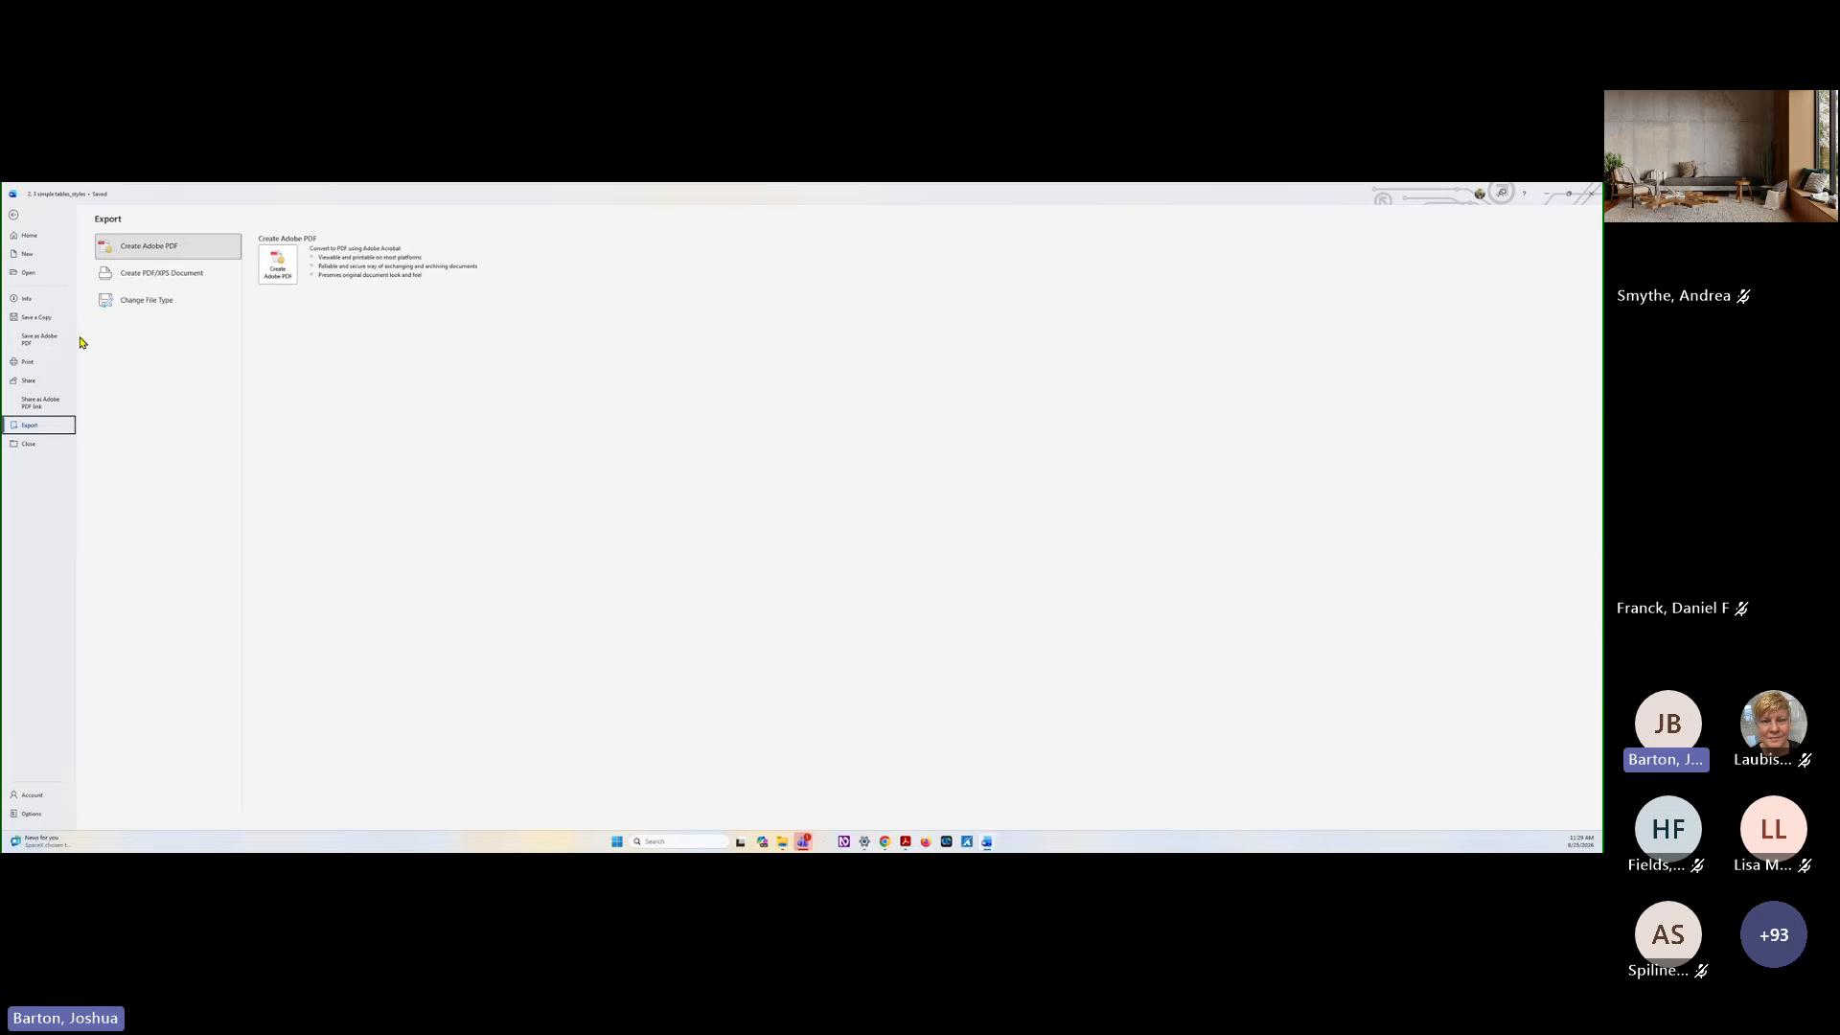
pyautogui.click(271, 268)
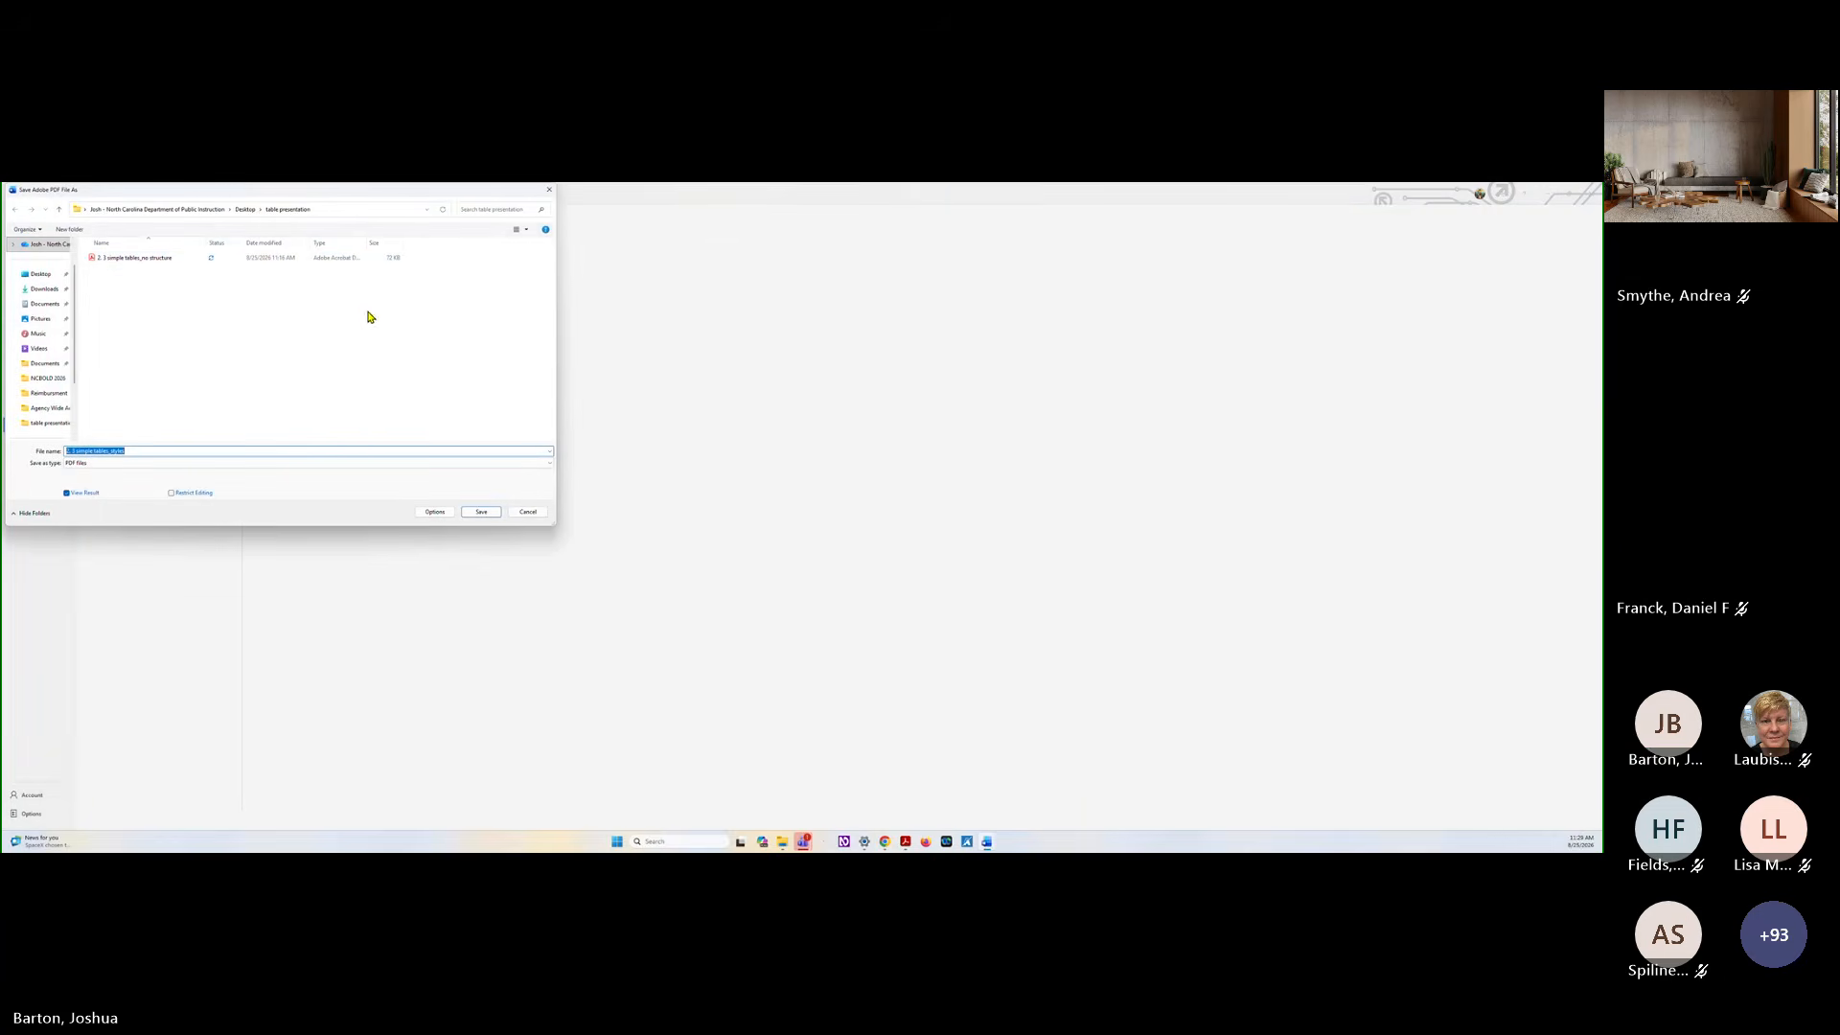
pyautogui.click(482, 514)
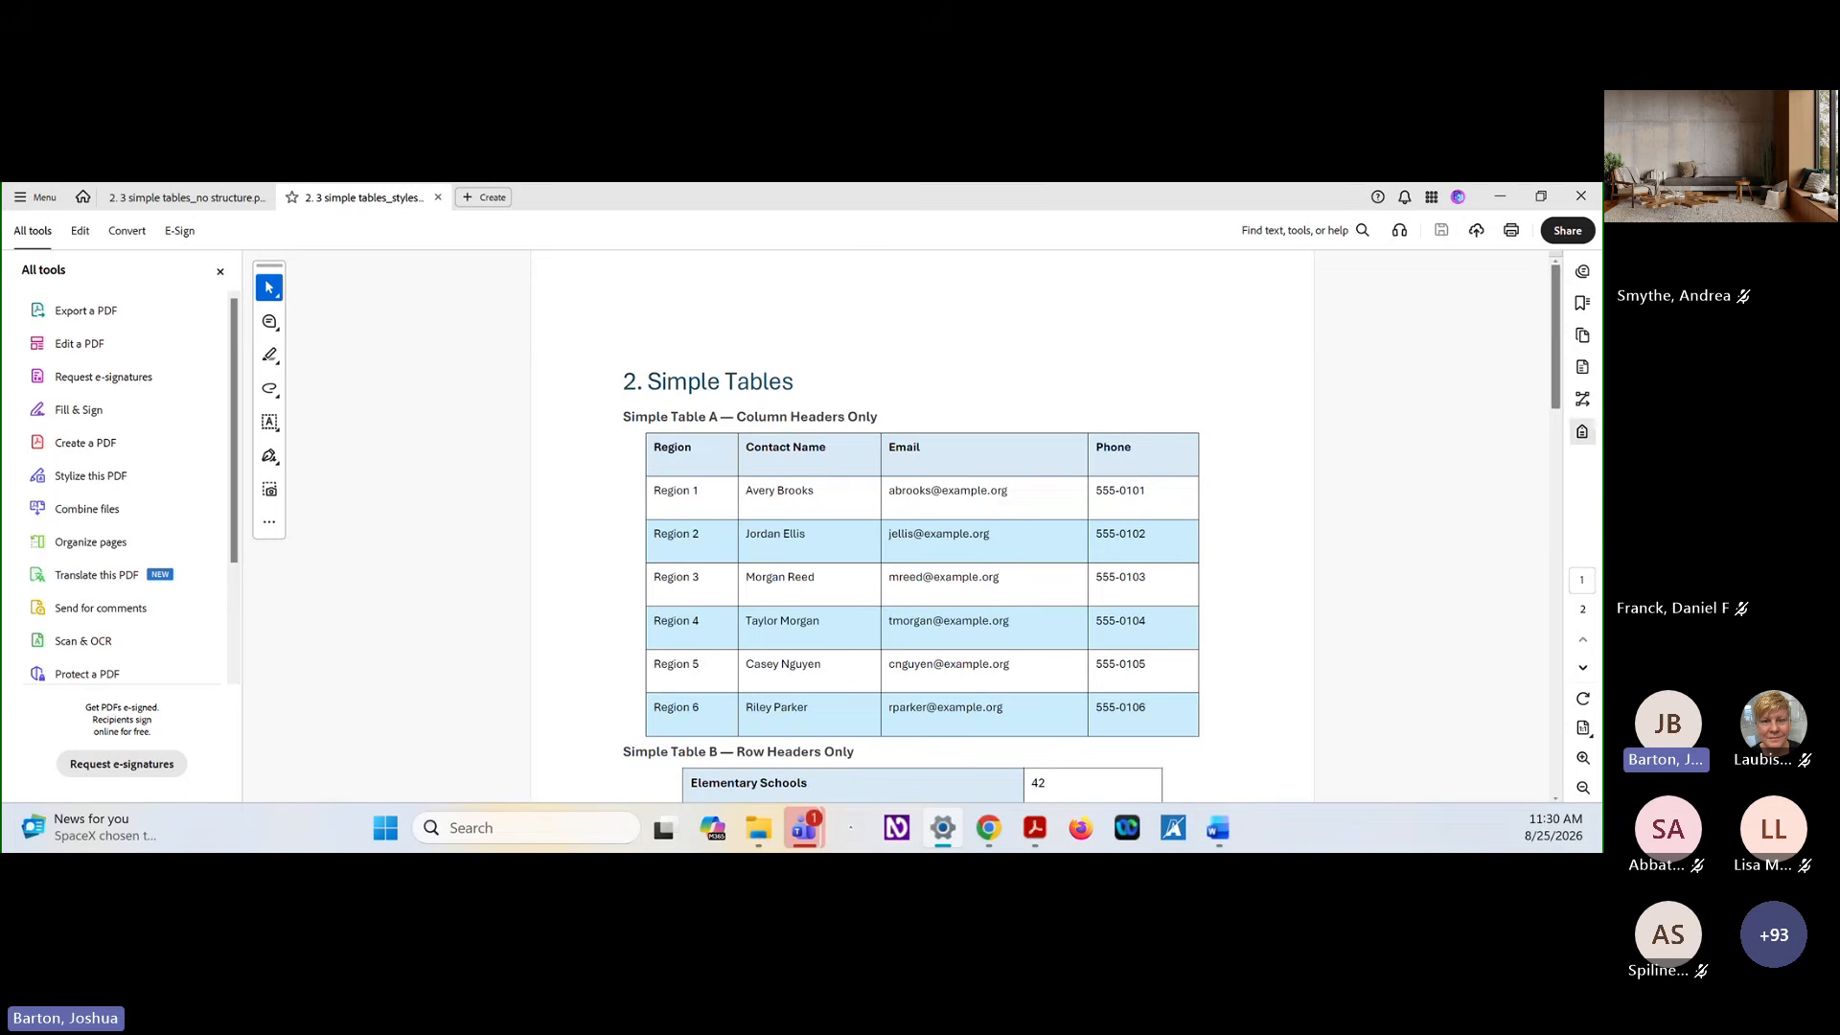
# Show the accessibility tags of the exported PDF and open Simple Table A in the Table Editor
pyautogui.click(1582, 431)
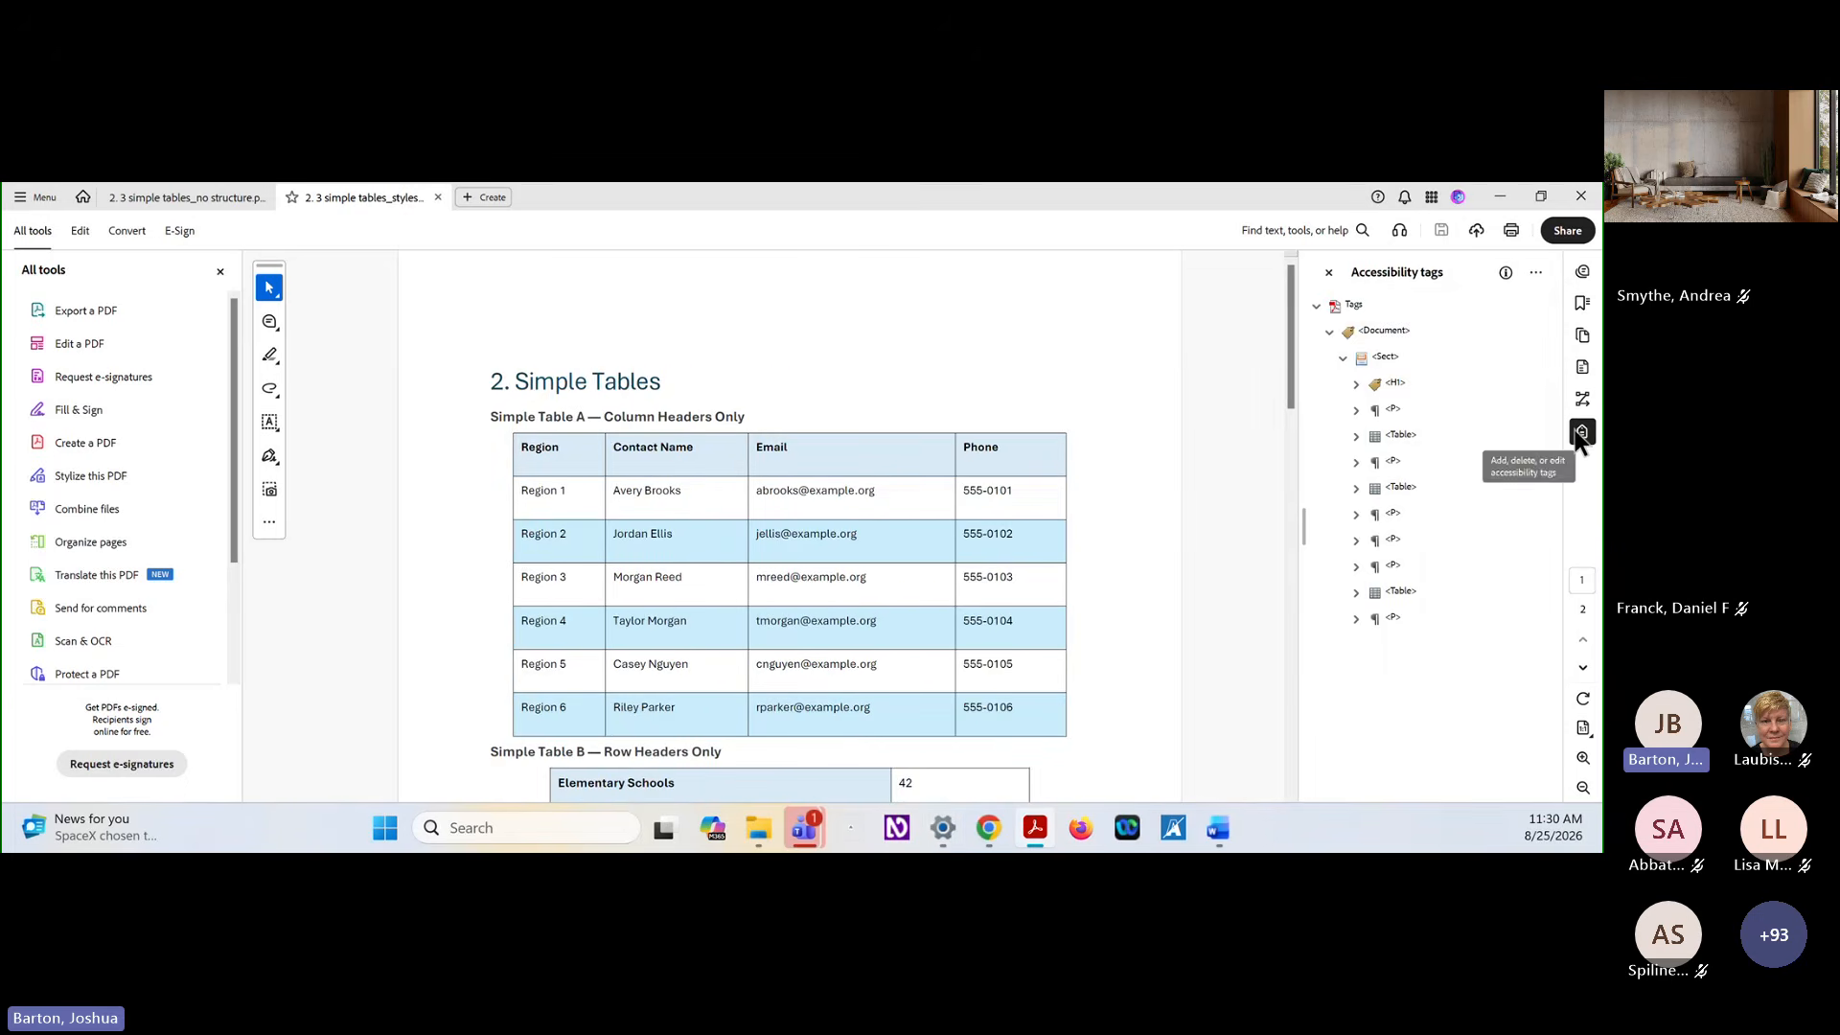
pyautogui.click(1407, 437)
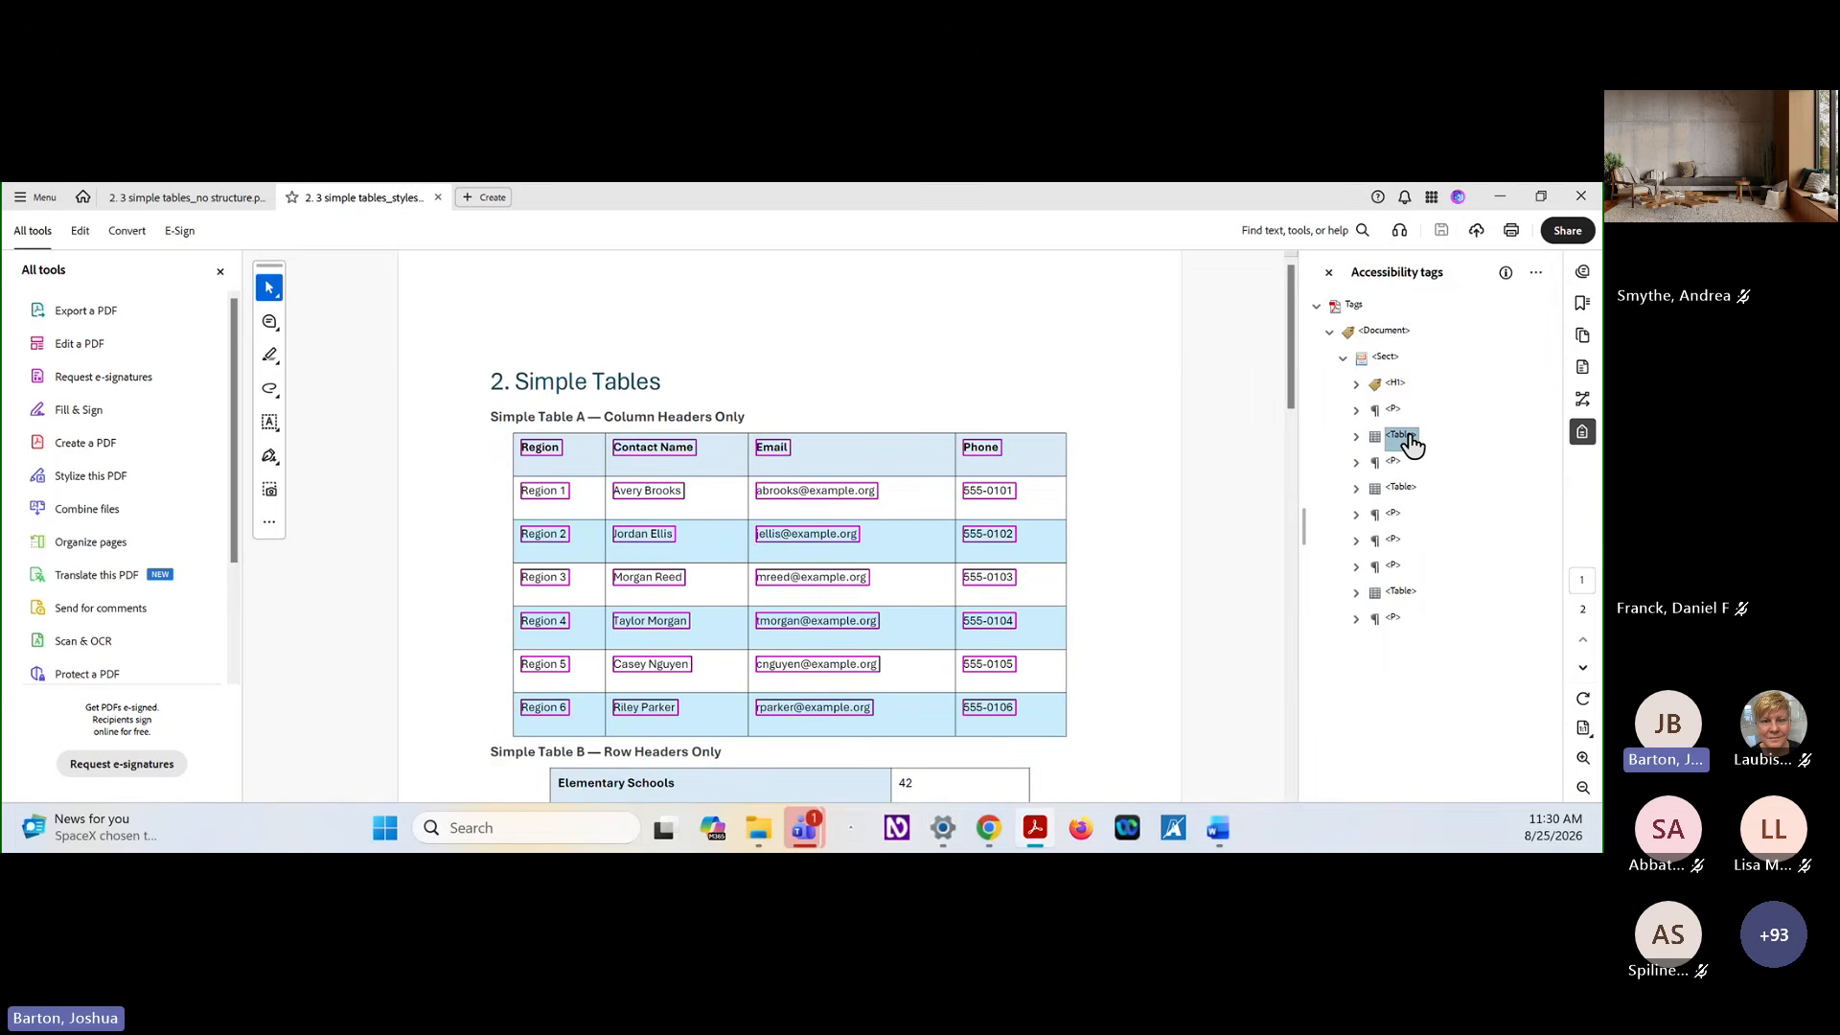
pyautogui.rightClick(1411, 442)
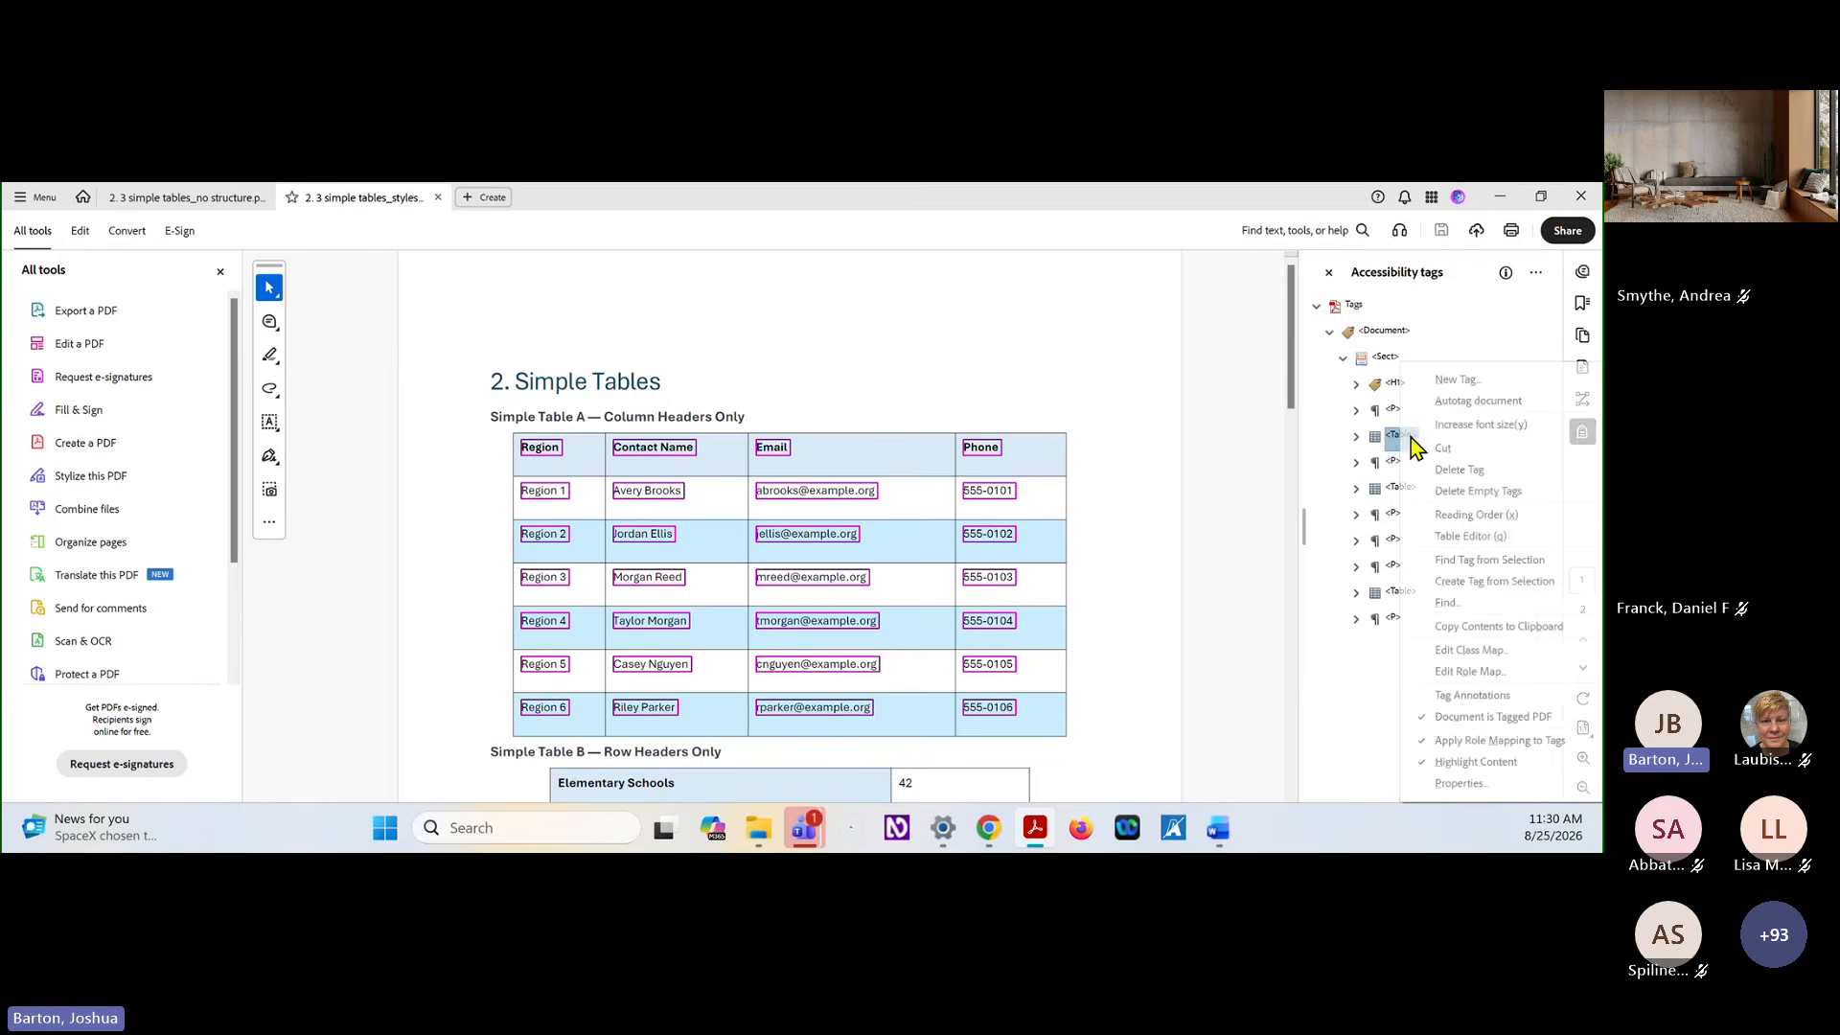
pyautogui.click(1489, 539)
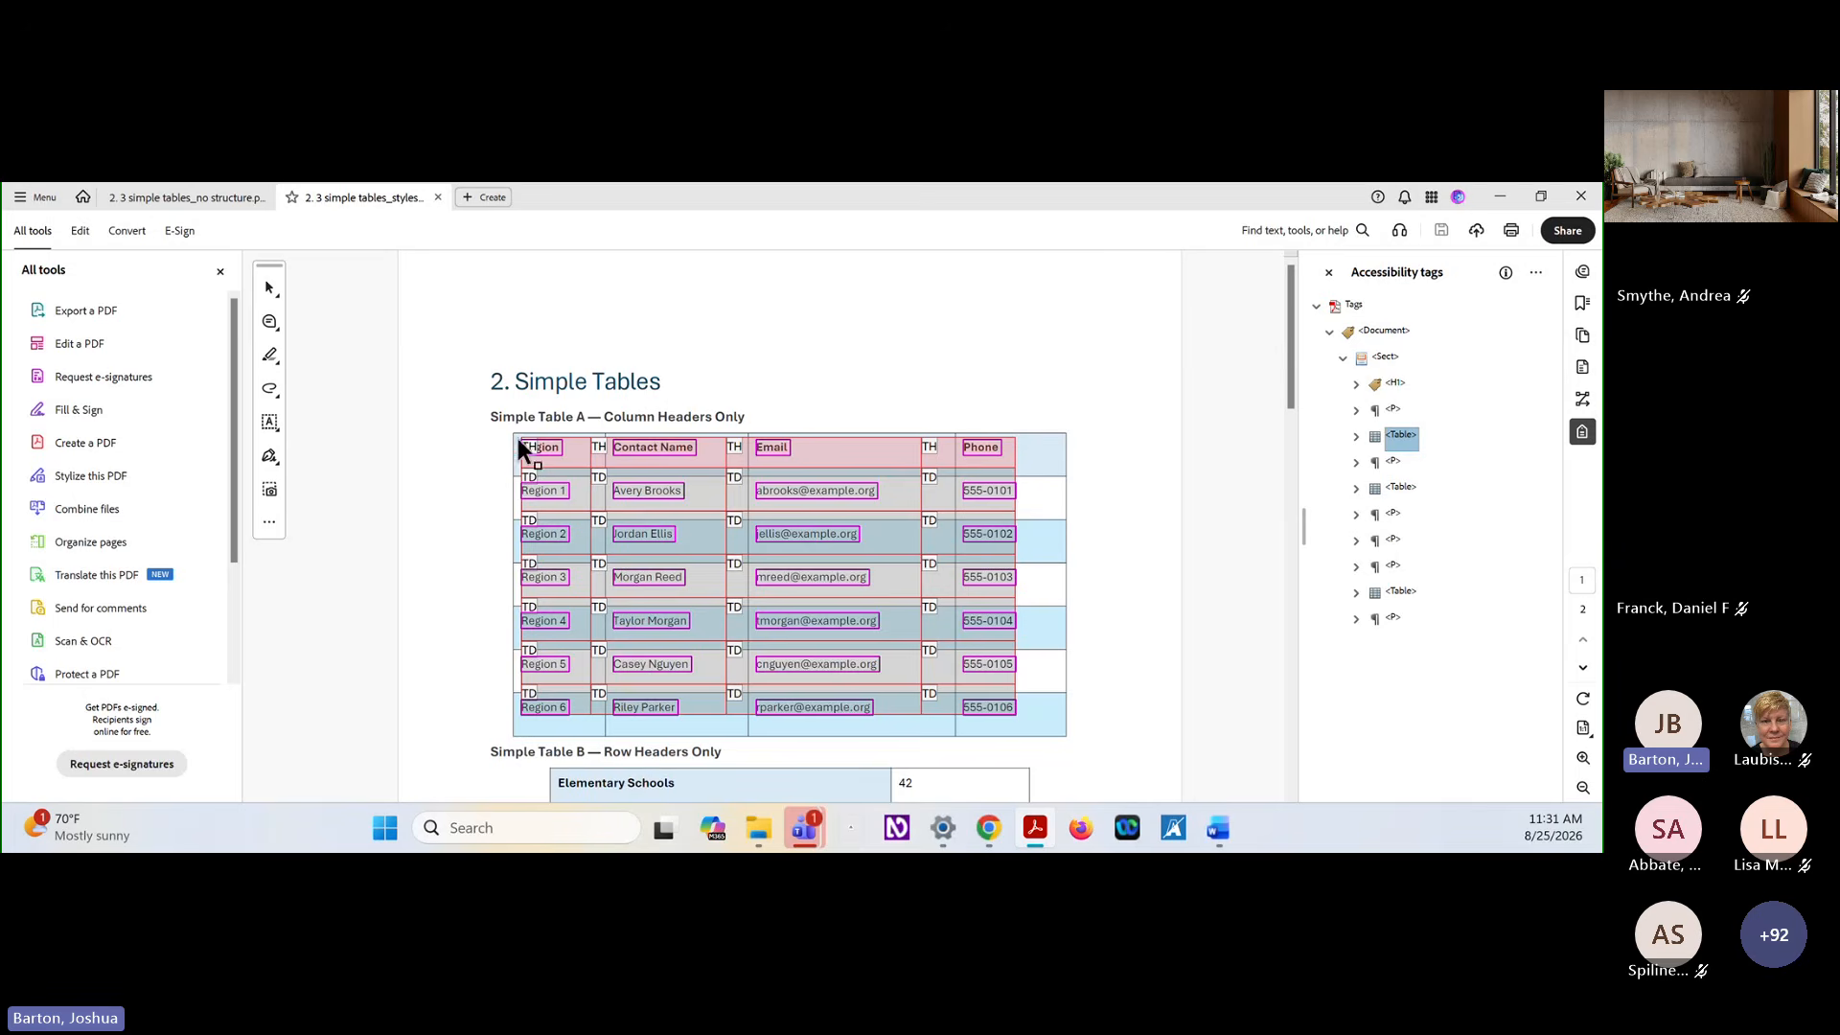
# Inspect the table cell properties of the Region header cell in Simple Table A, then close them without changes
pyautogui.rightClick(569, 452)
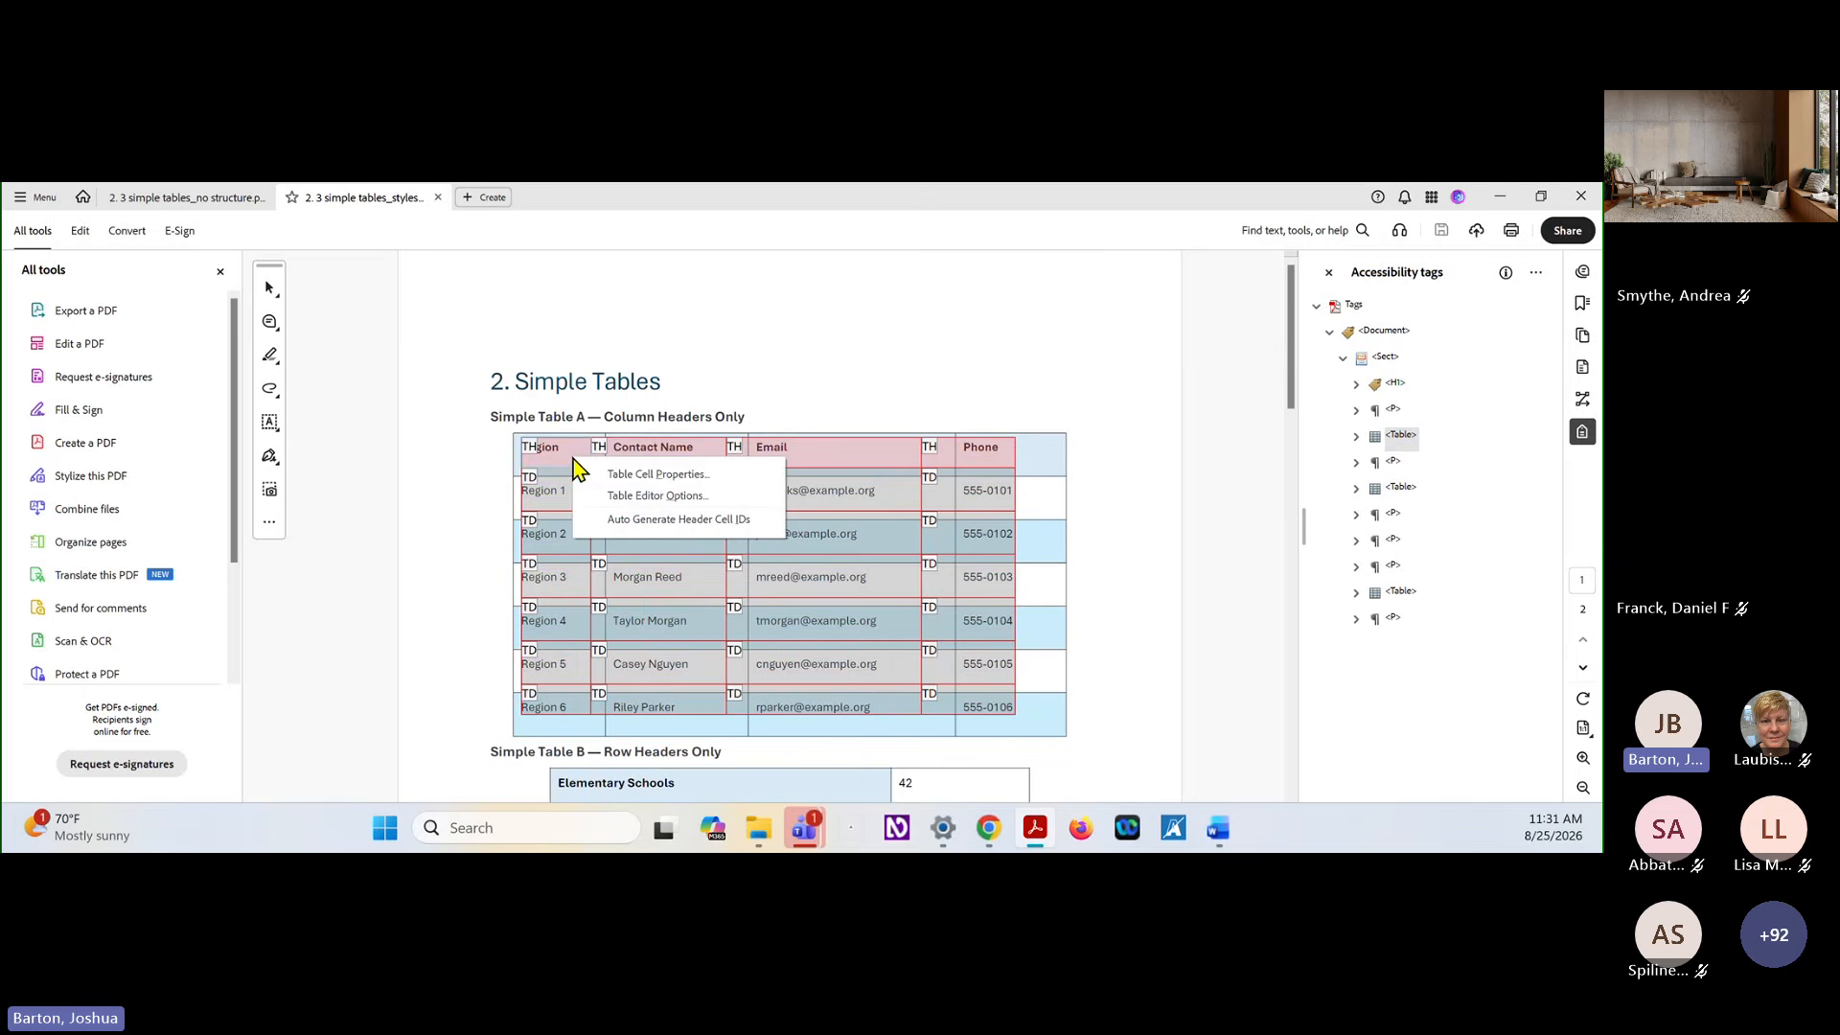
pyautogui.click(624, 476)
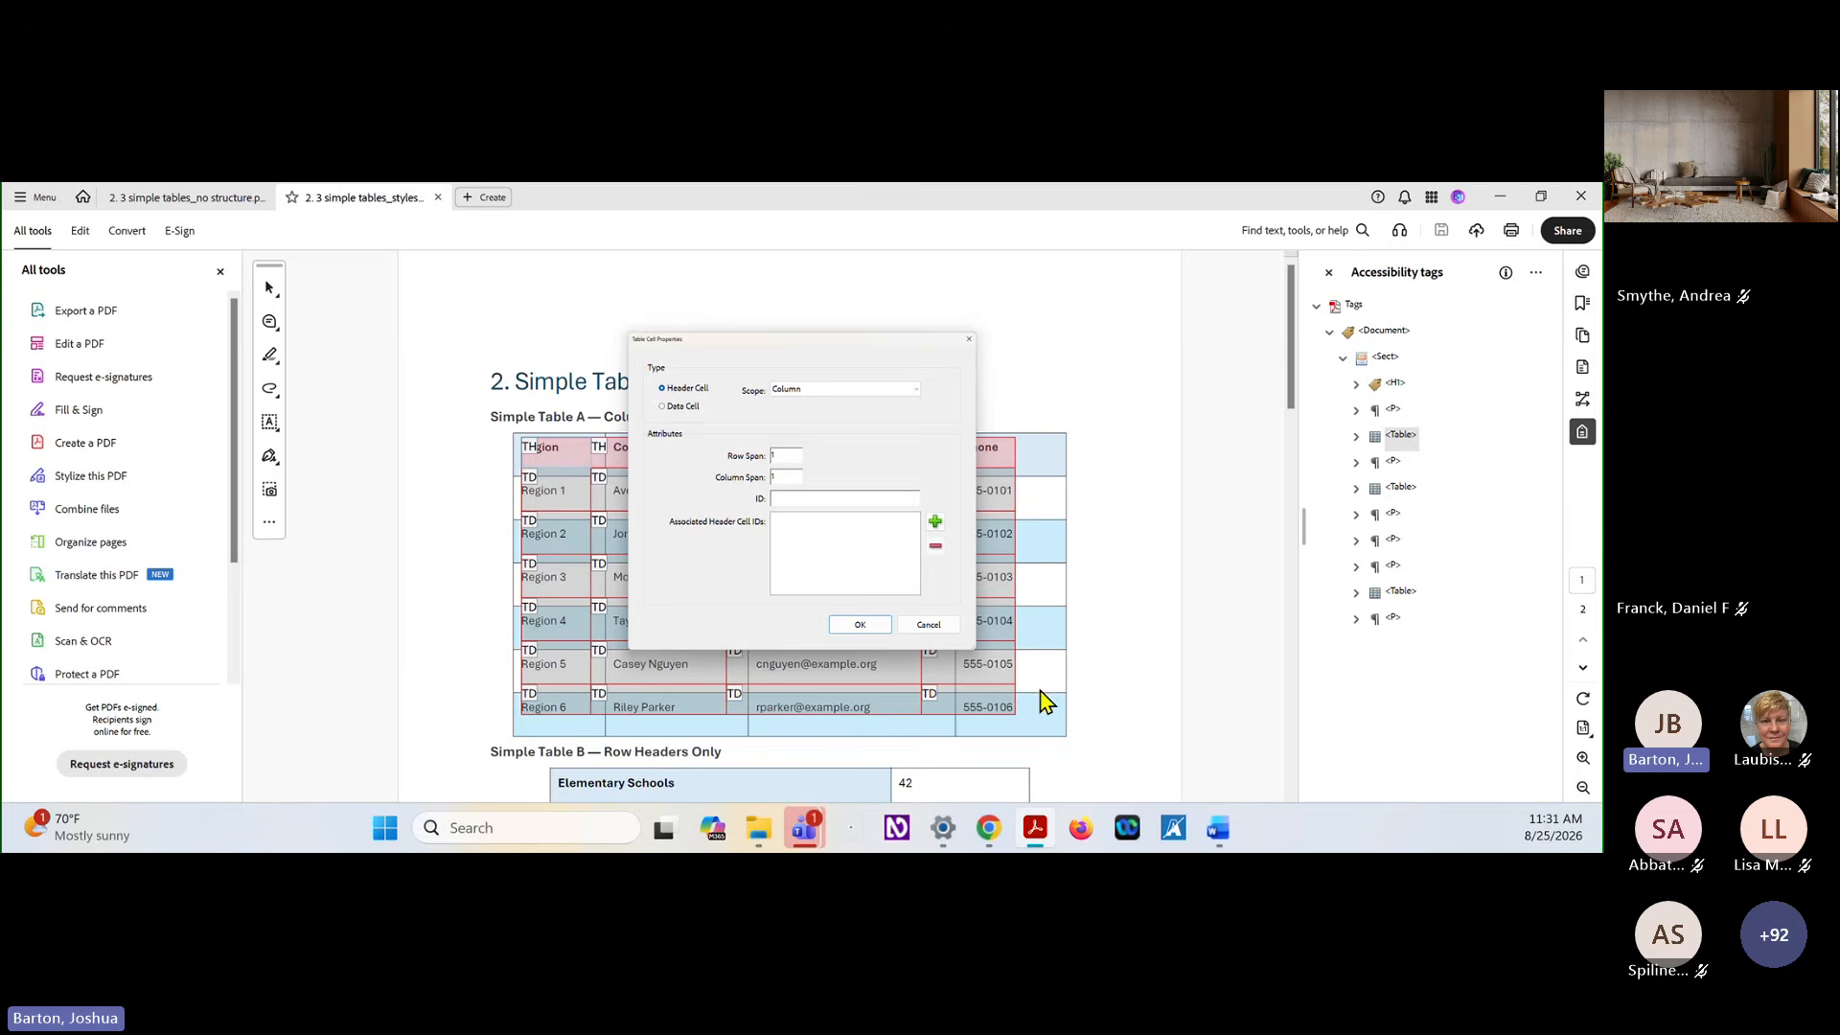
pyautogui.click(943, 629)
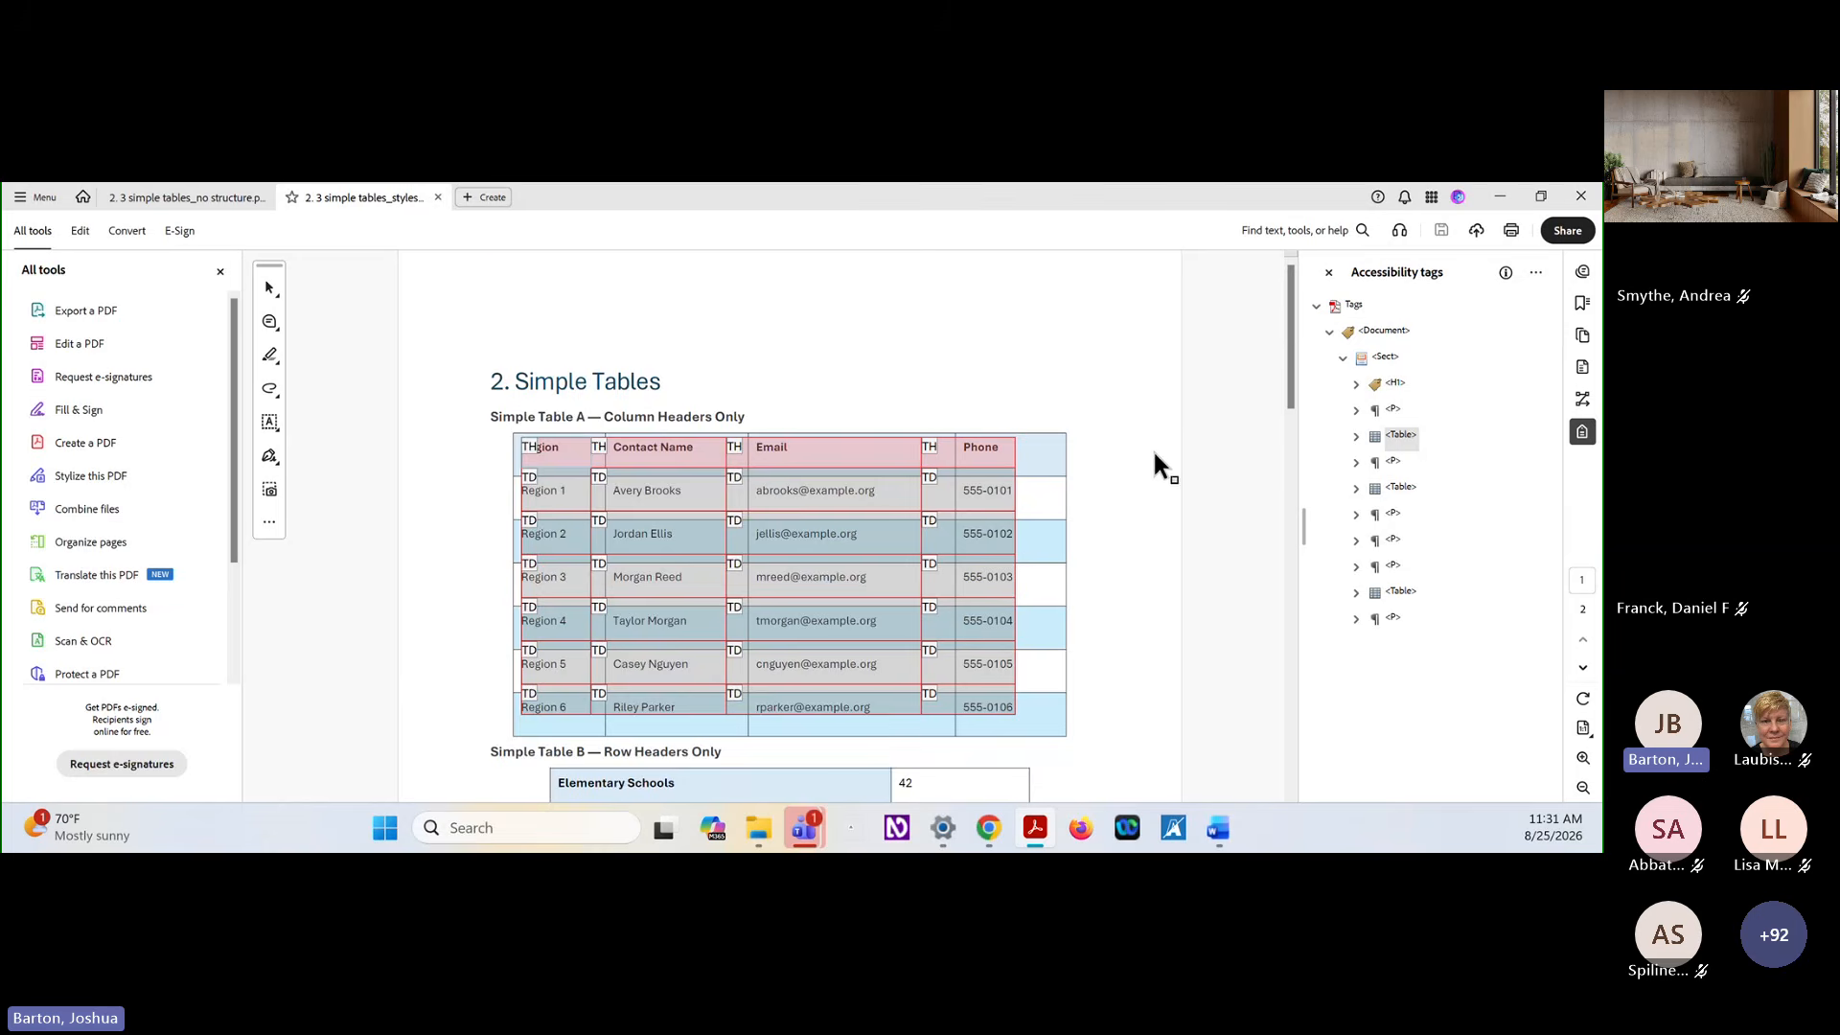
# Open Simple Table B in the Table Editor and inspect the cell properties of the Elementary Schools header, closing them without changes
pyautogui.scroll(-2, 1153, 451)
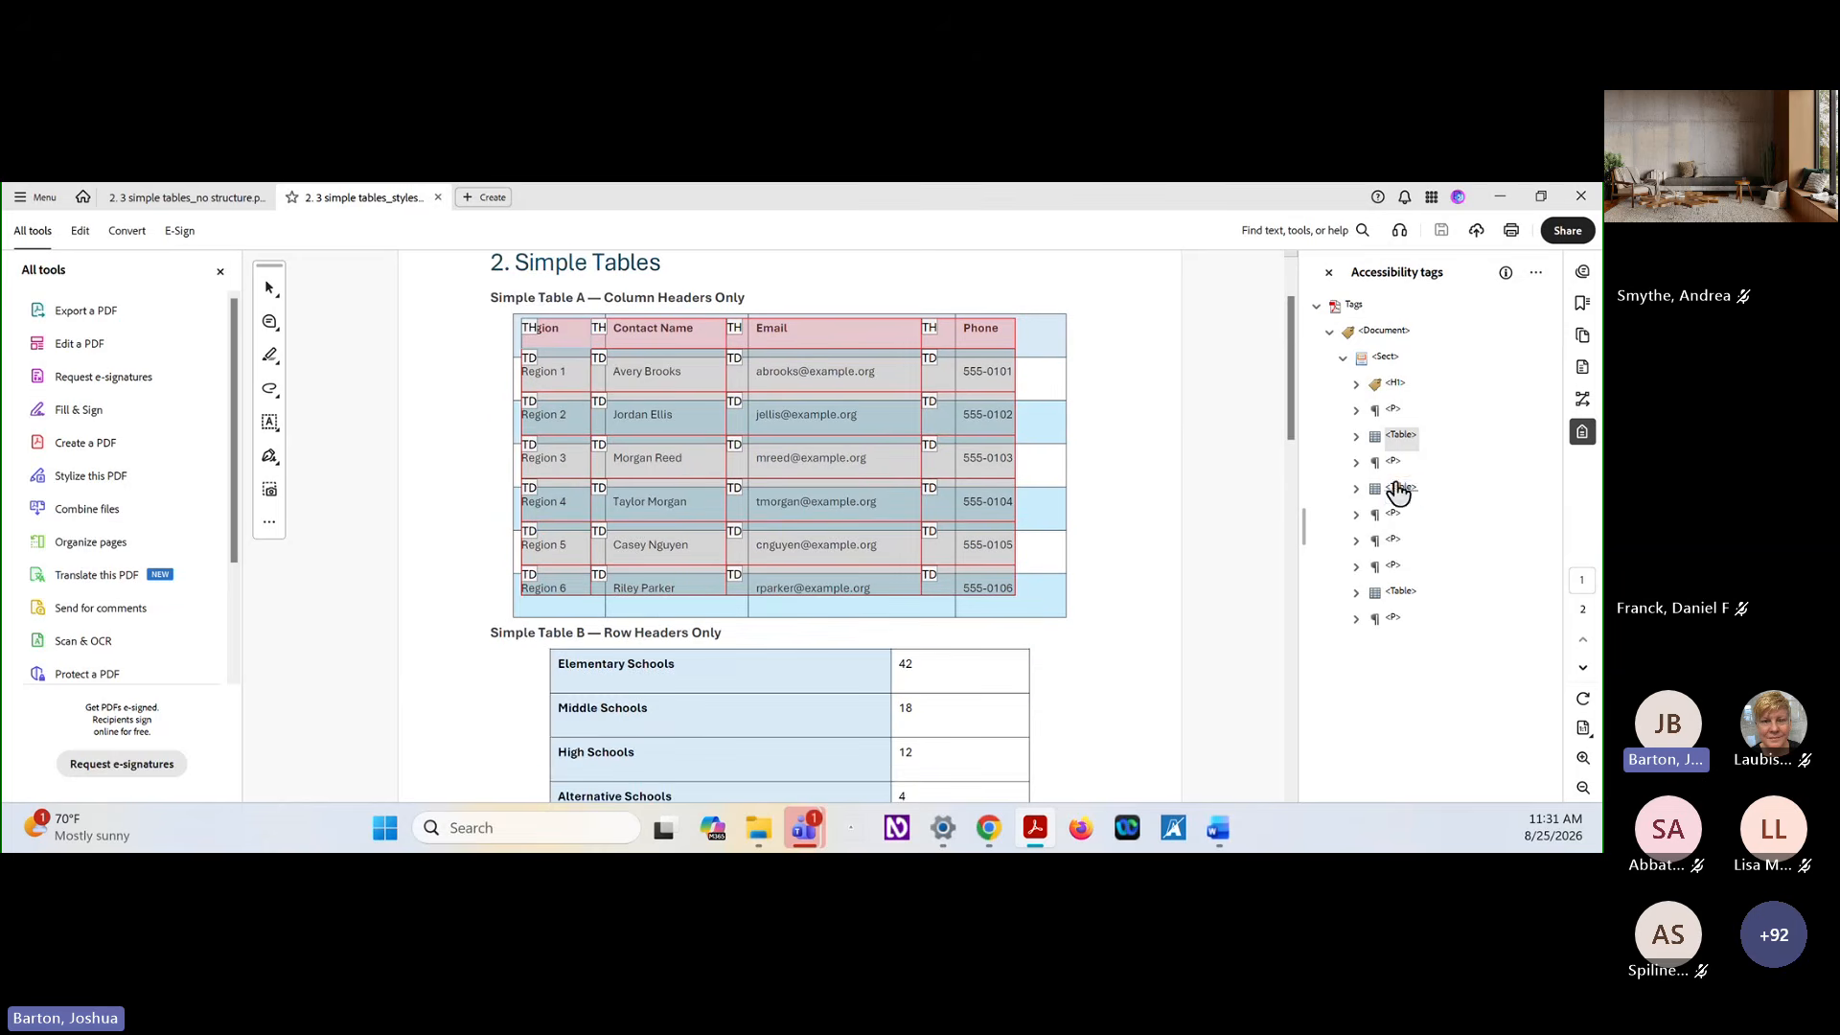
pyautogui.click(1398, 491)
pyautogui.scroll(-2, 981, 556)
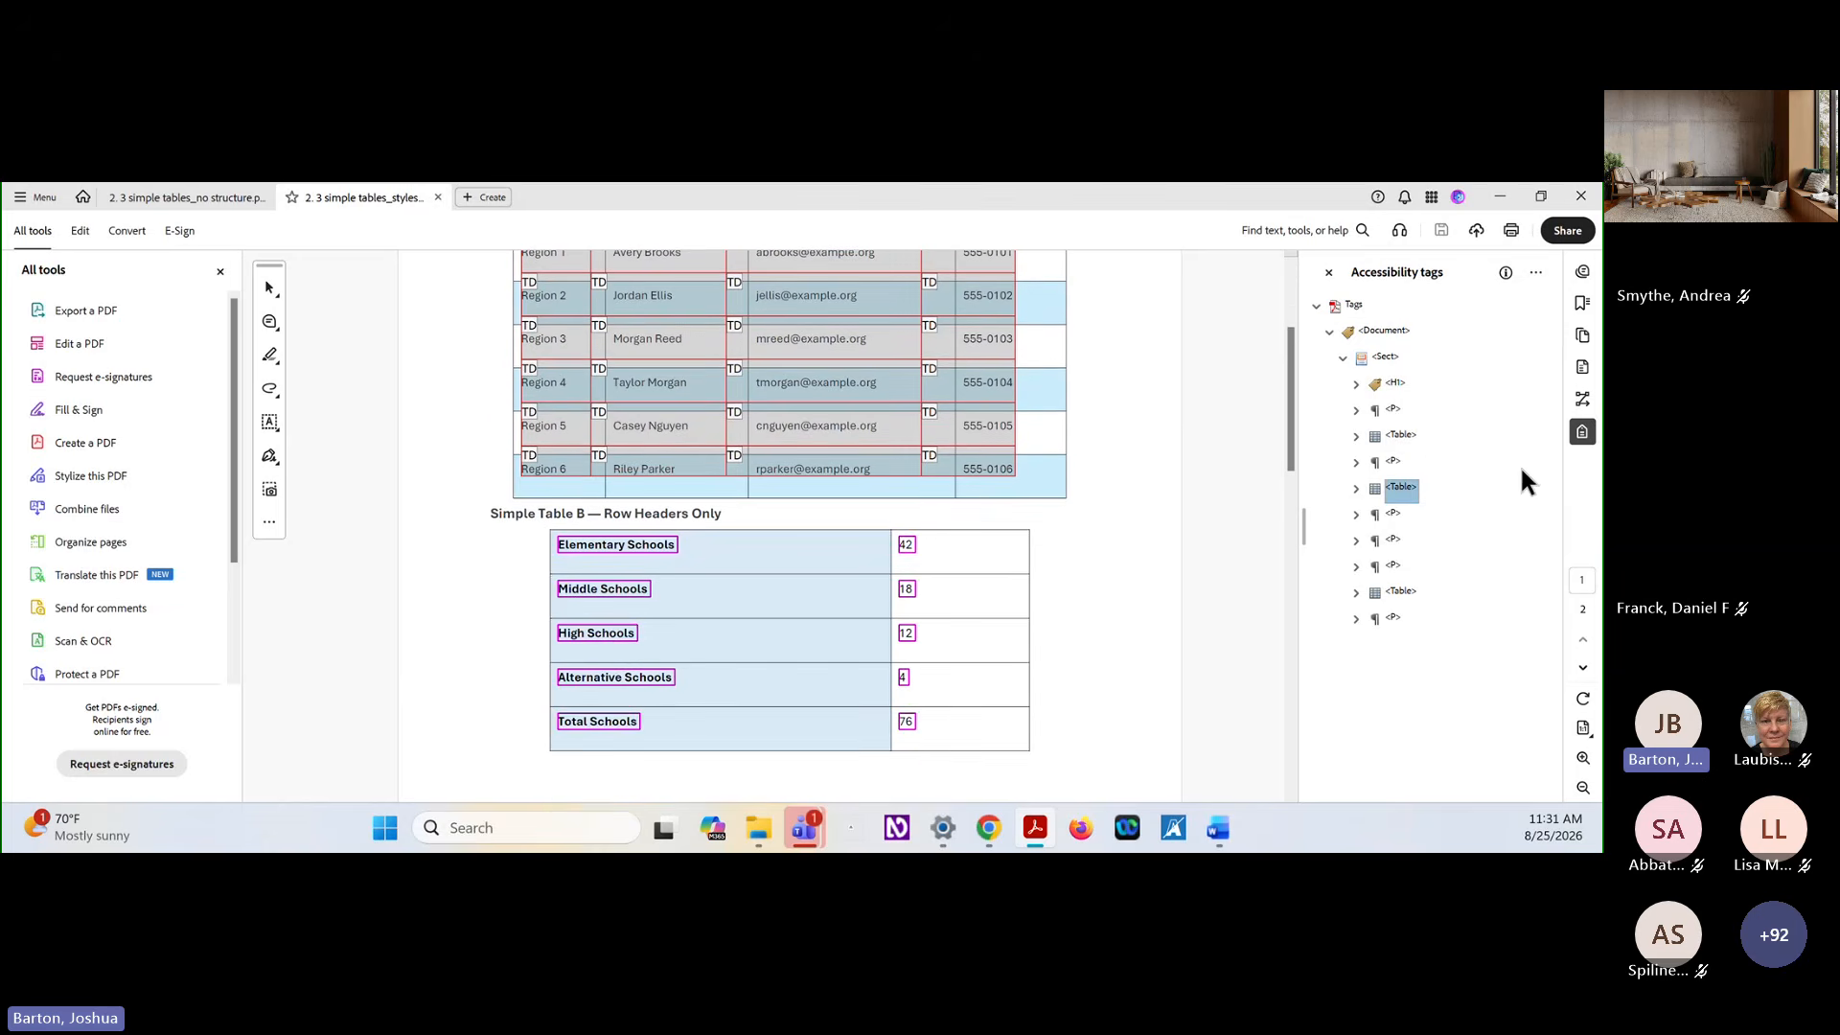
pyautogui.rightClick(1407, 490)
pyautogui.click(1481, 536)
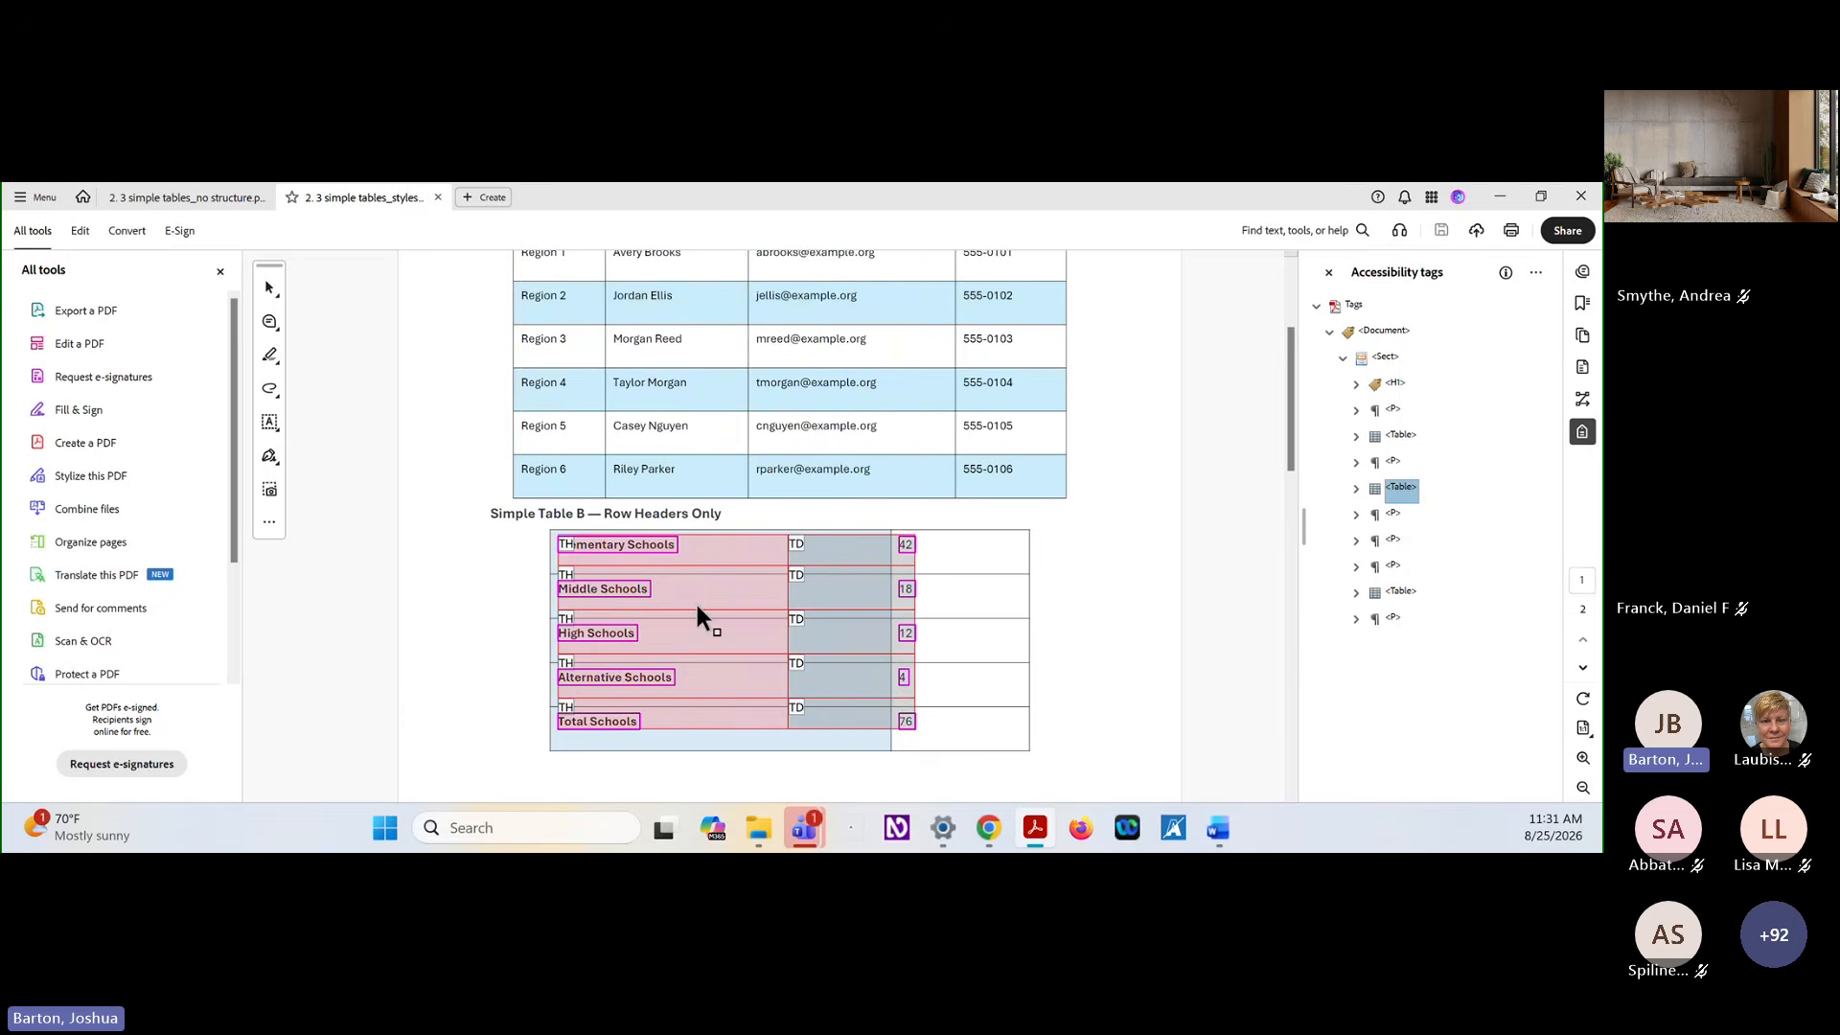
pyautogui.rightClick(698, 543)
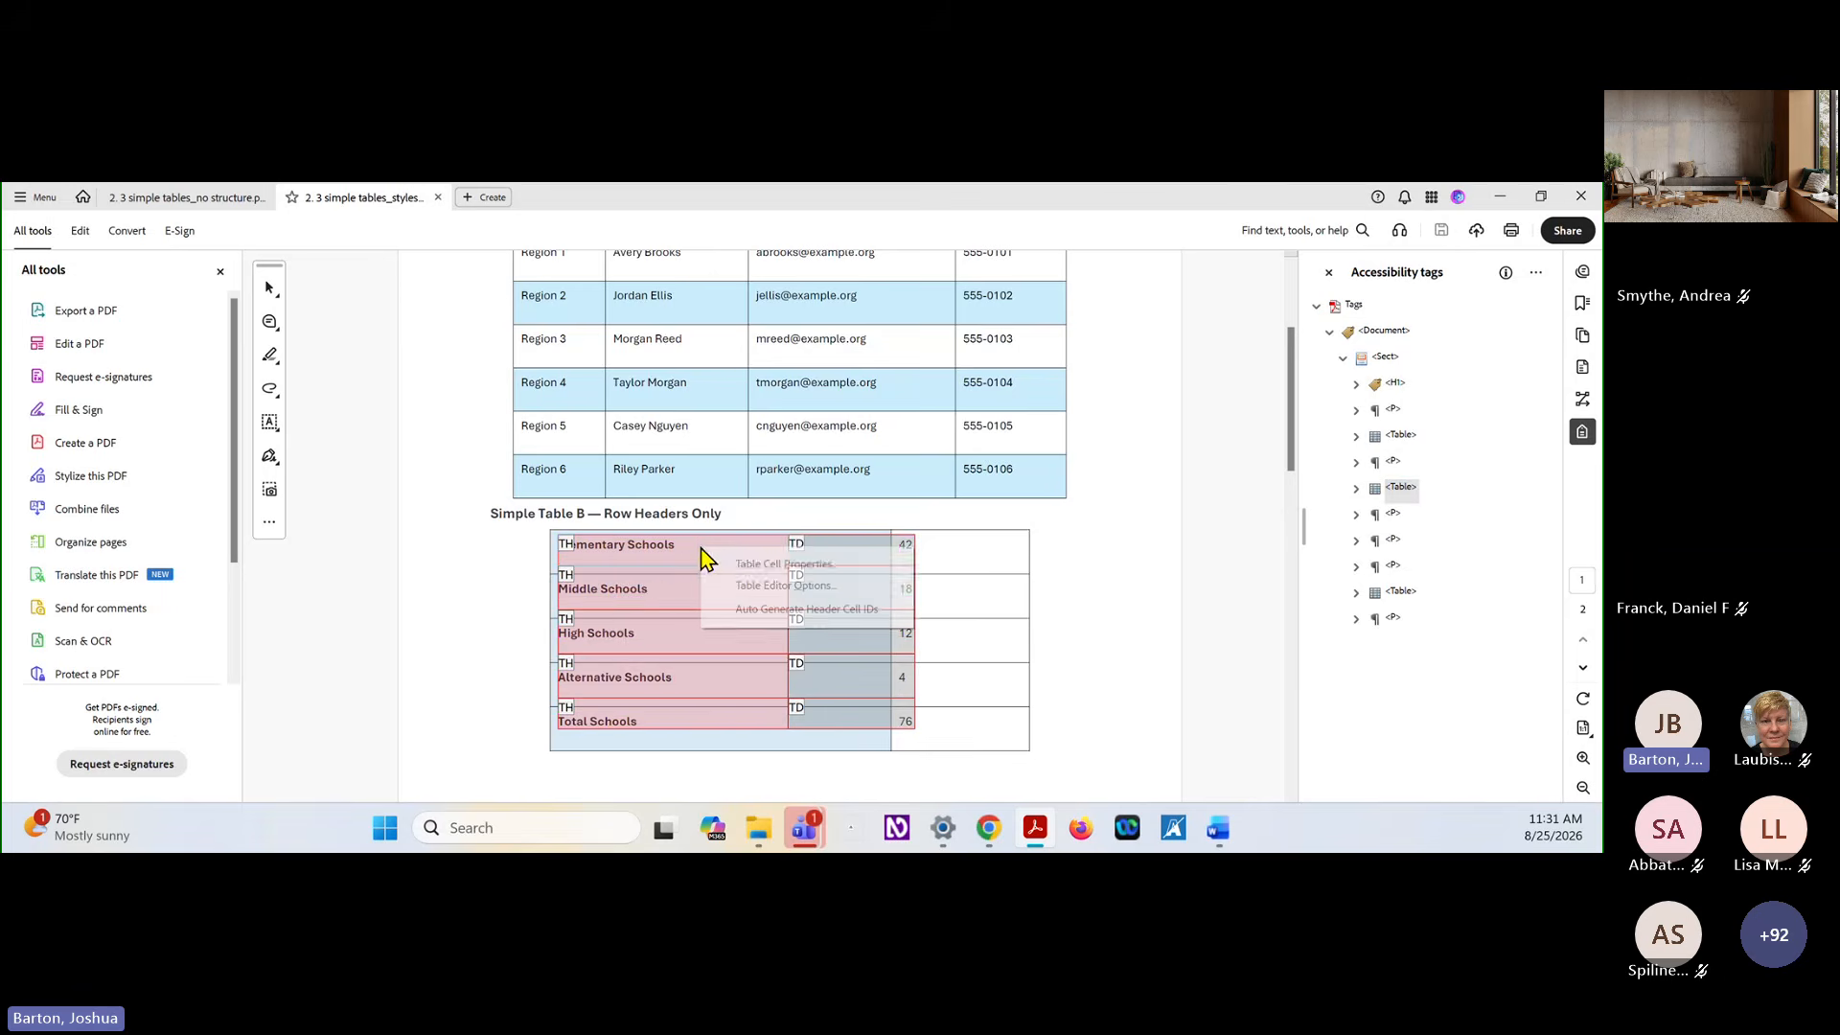
pyautogui.click(741, 566)
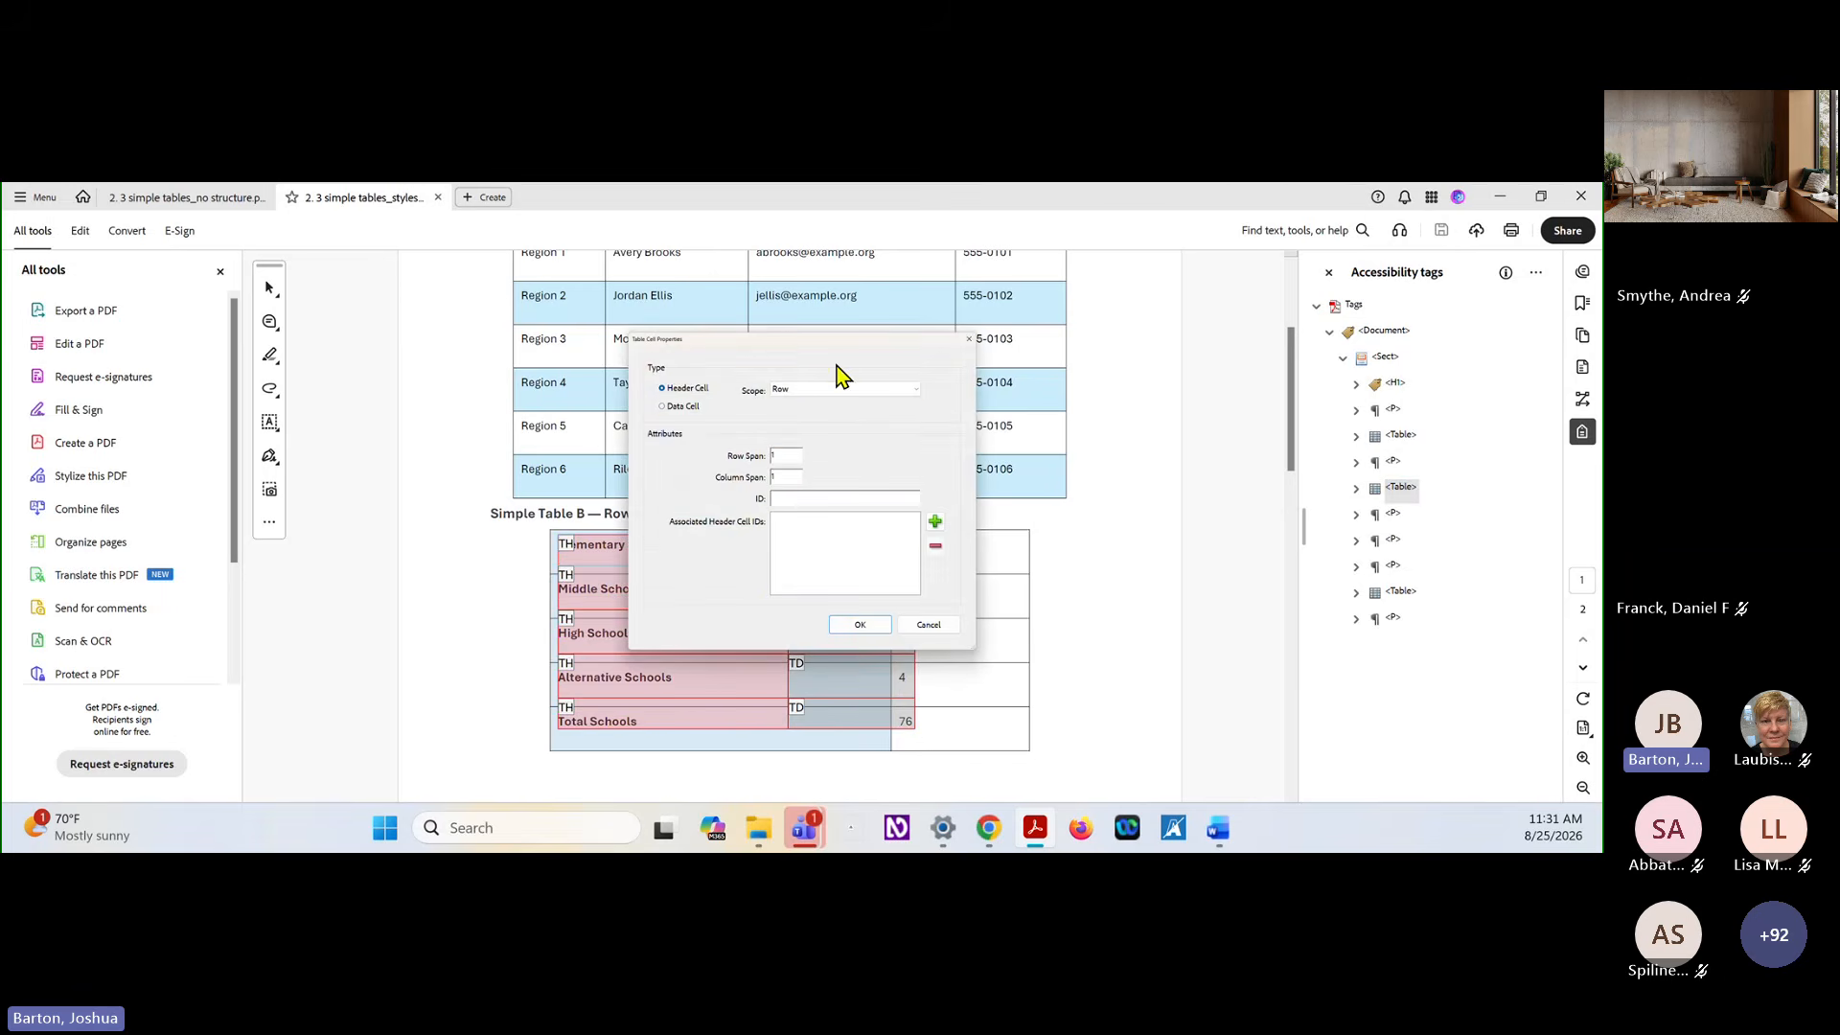
pyautogui.click(924, 628)
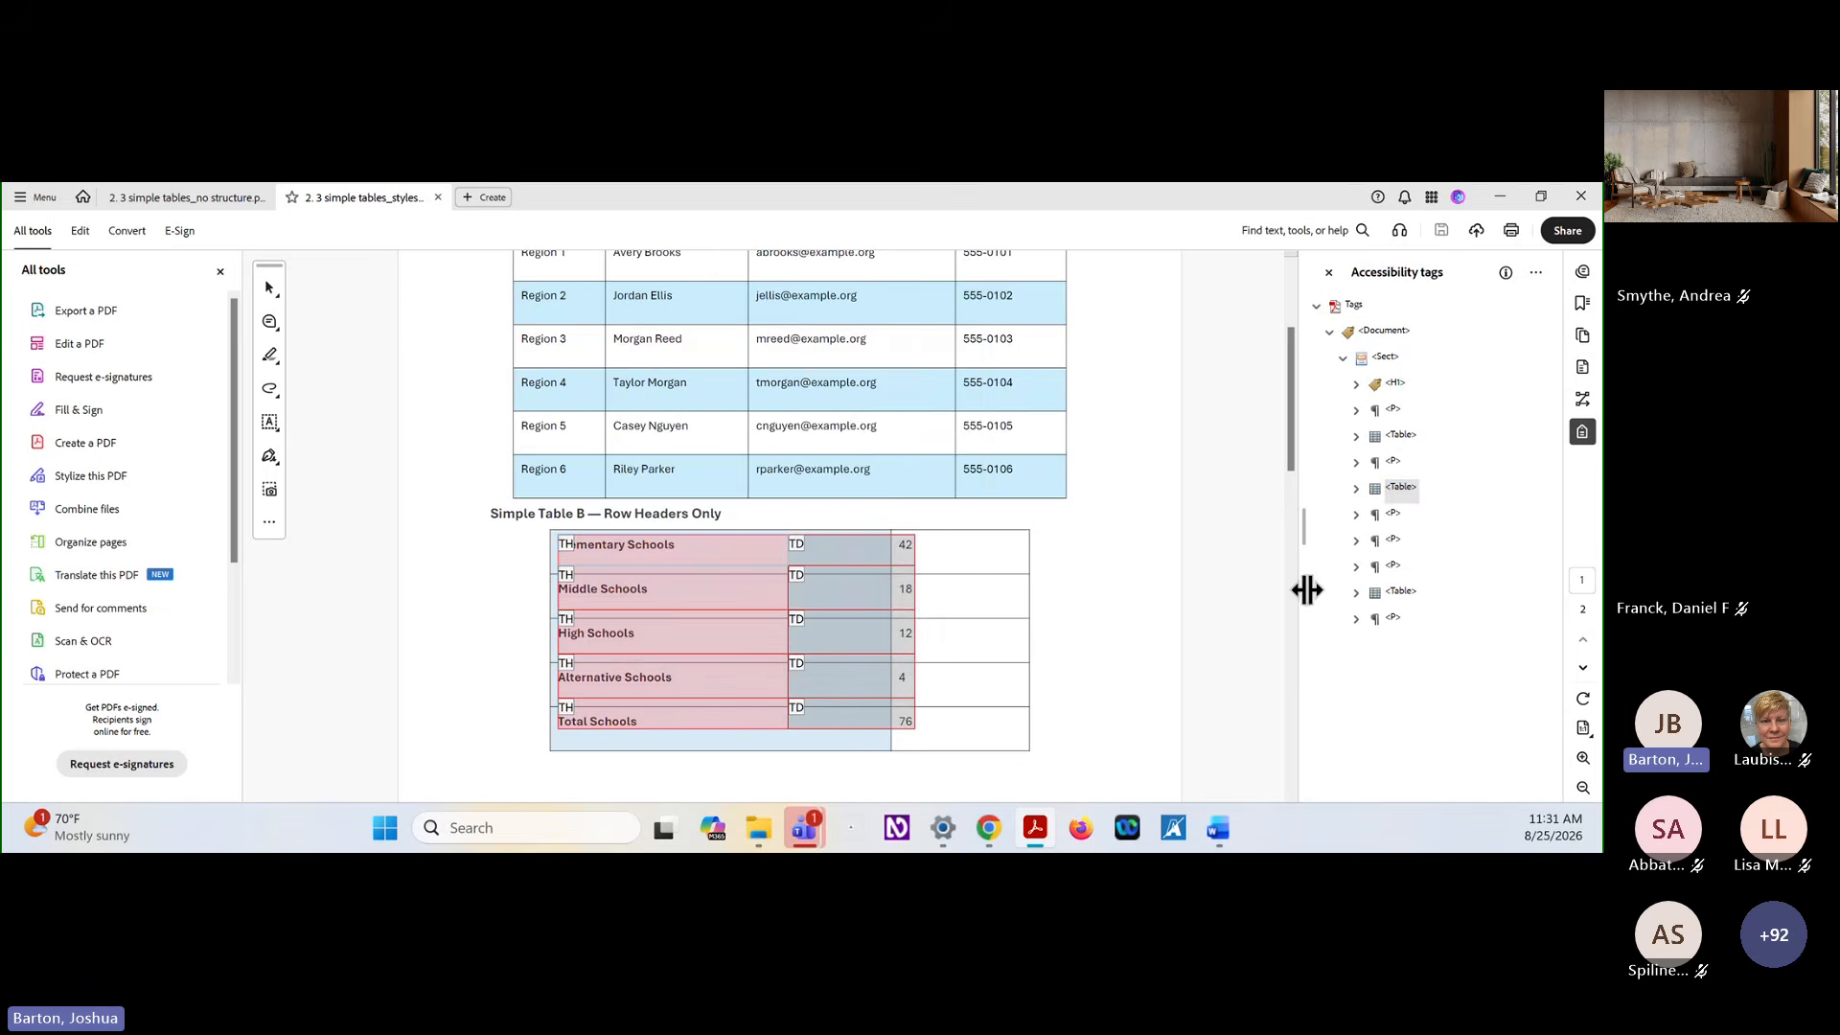
# Open Simple Table C in the Table Editor and inspect the cell properties of the Region and Region 1 headers, closing them without changes
pyautogui.click(1409, 595)
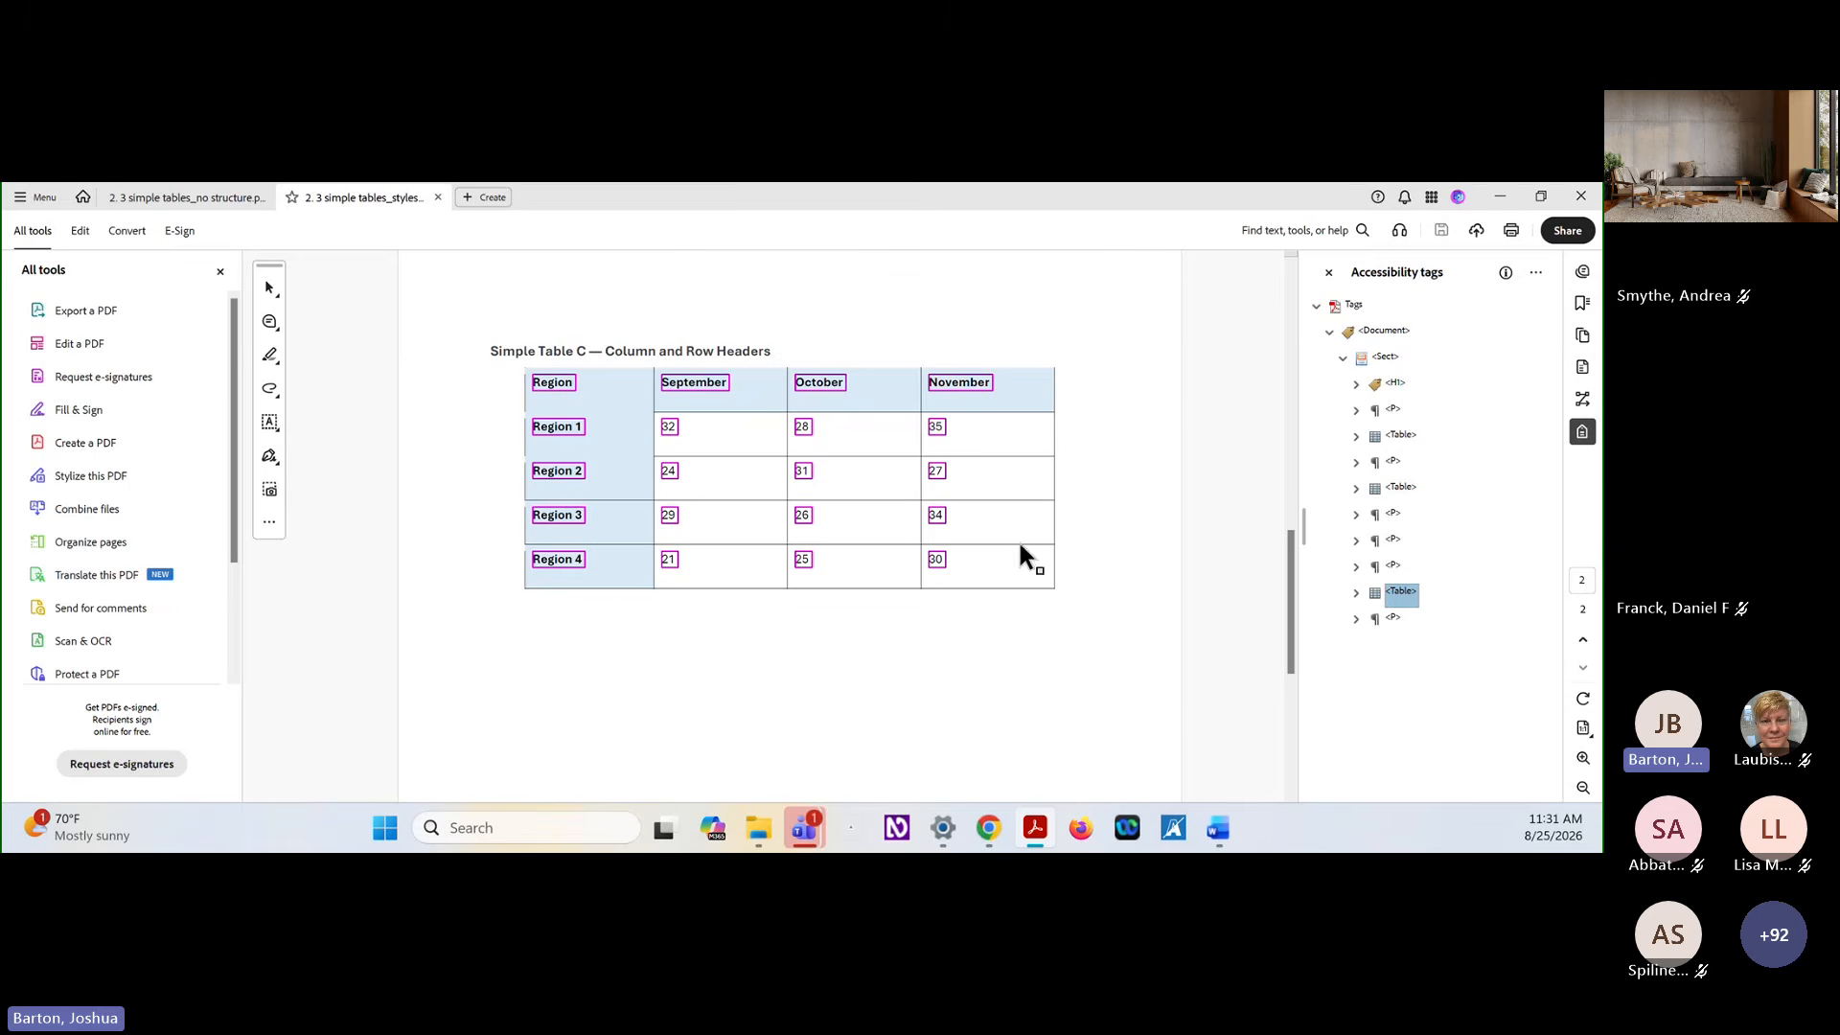
pyautogui.rightClick(1405, 591)
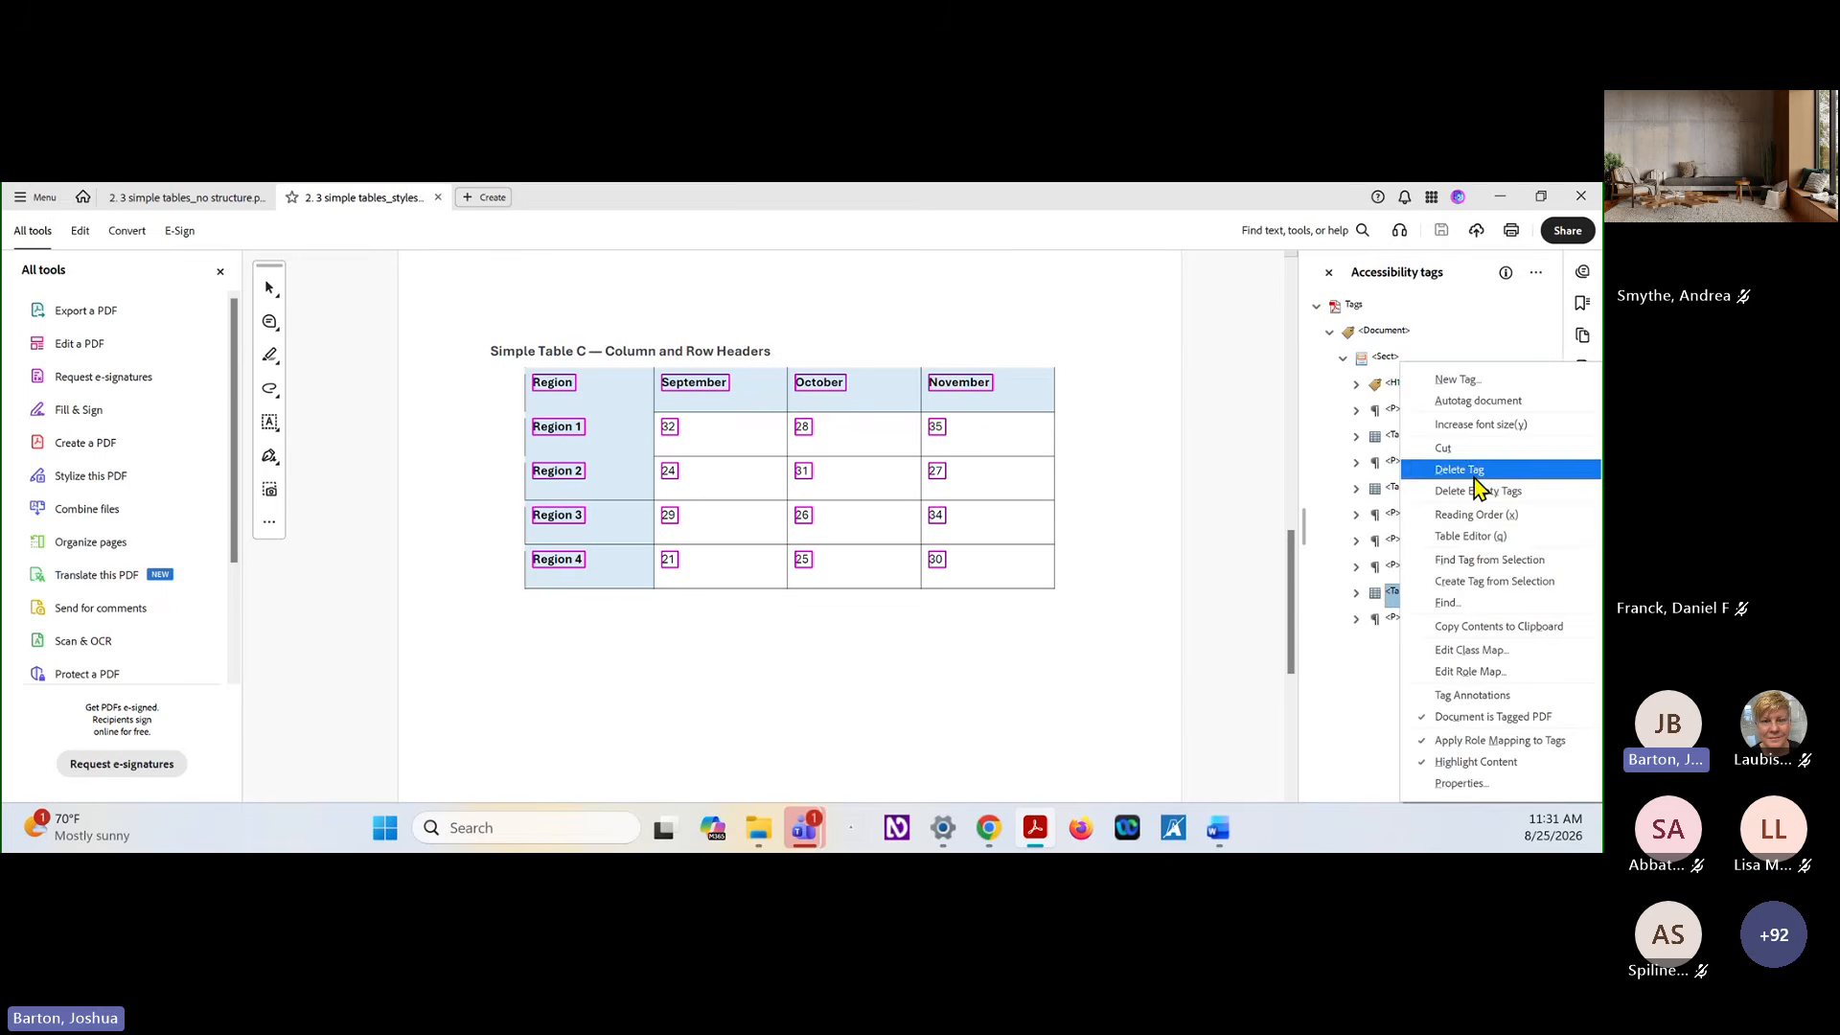
pyautogui.click(1509, 537)
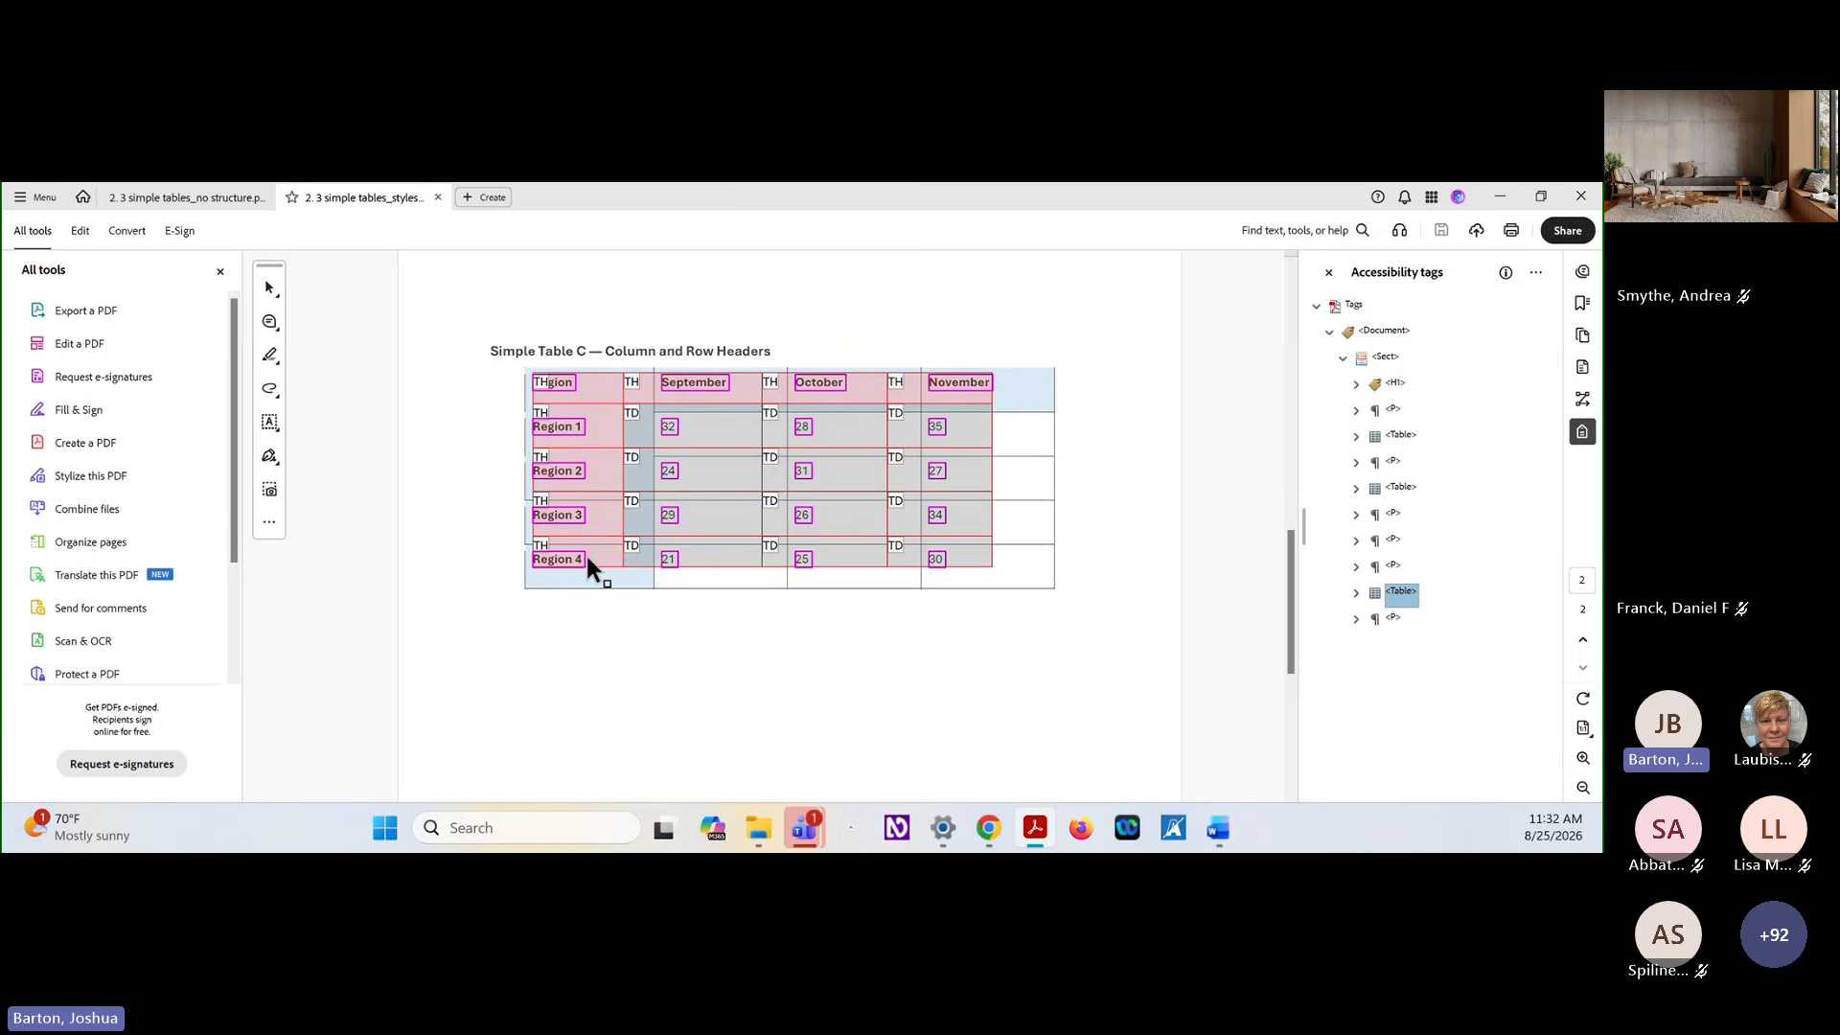
pyautogui.rightClick(591, 380)
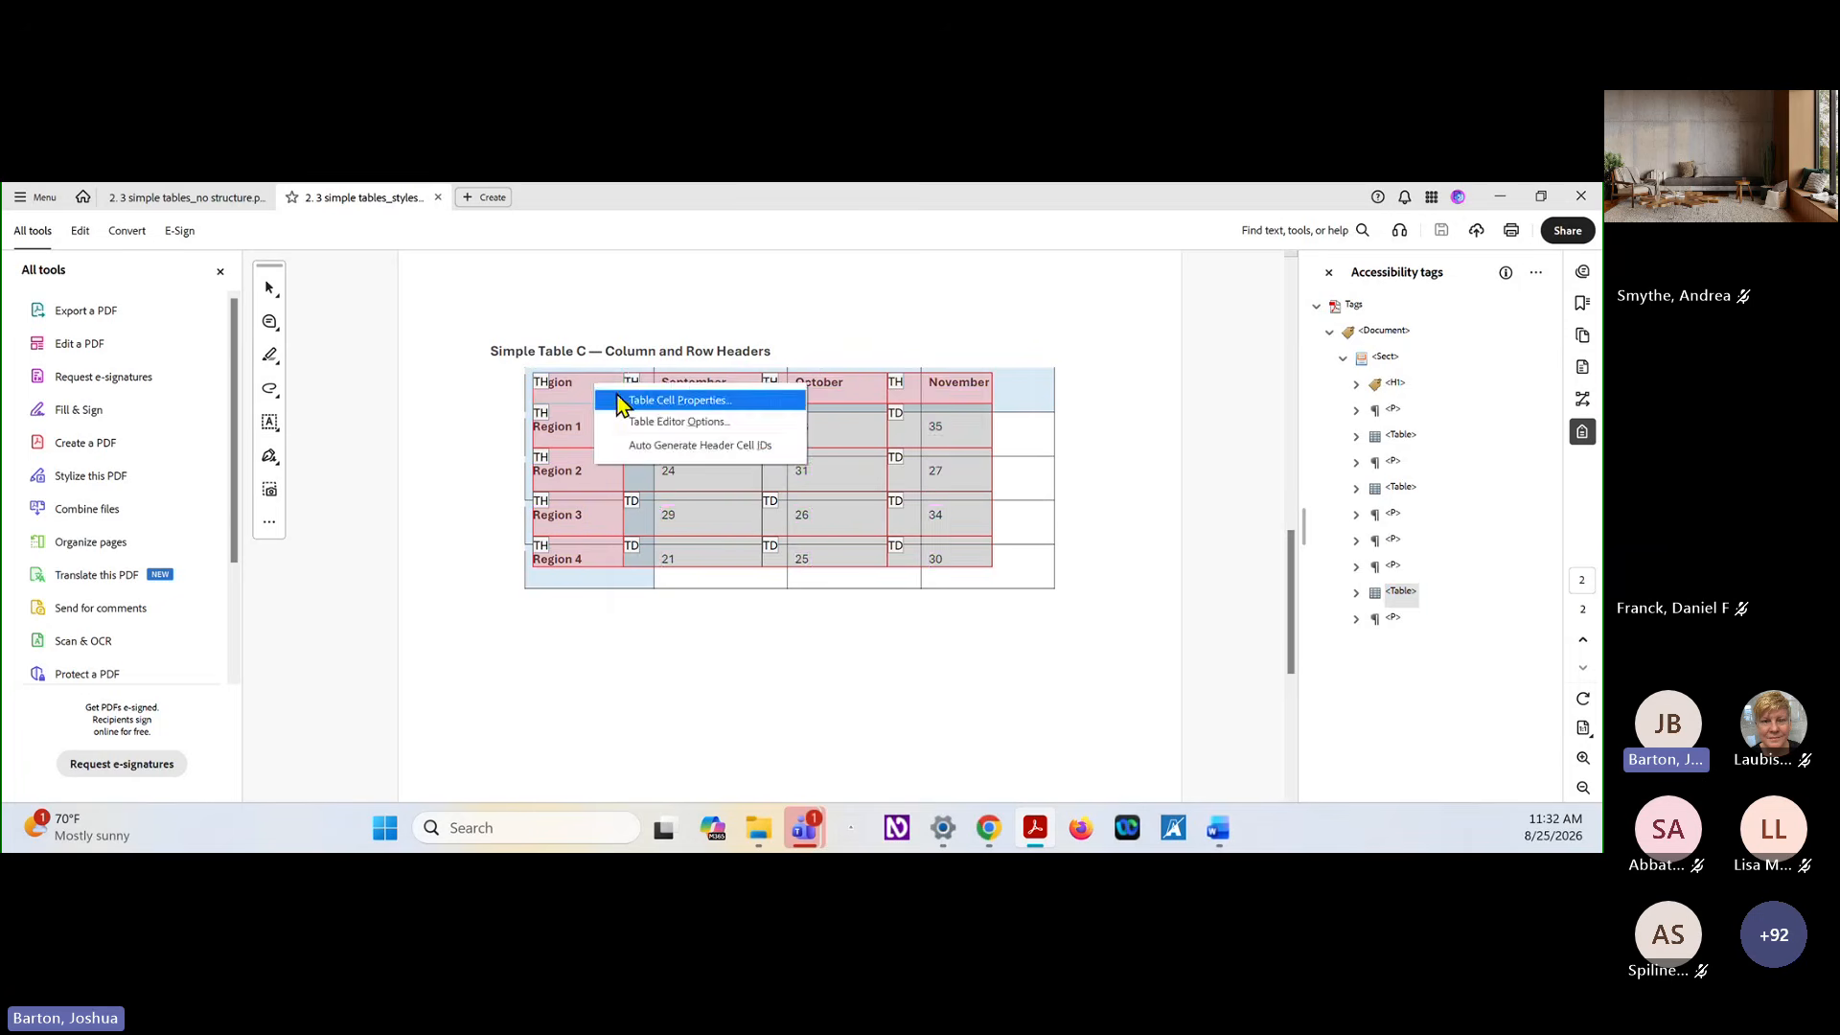
pyautogui.click(625, 395)
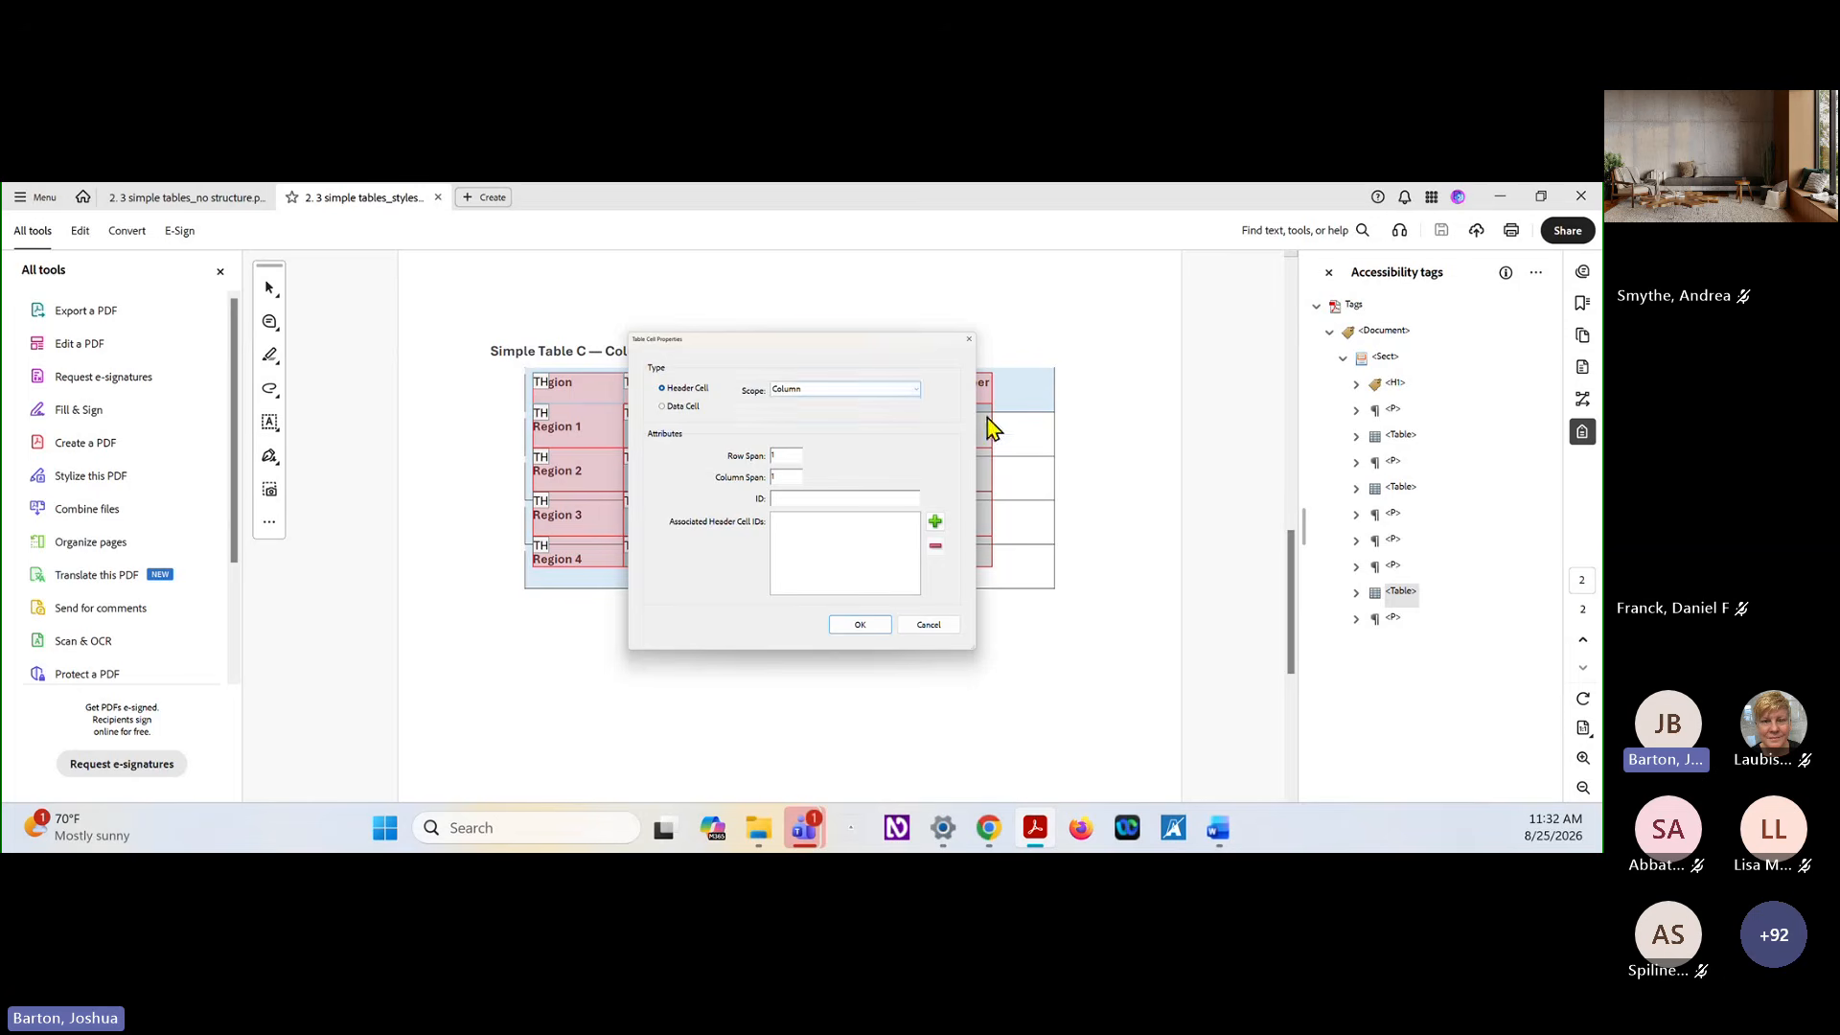
pyautogui.click(925, 625)
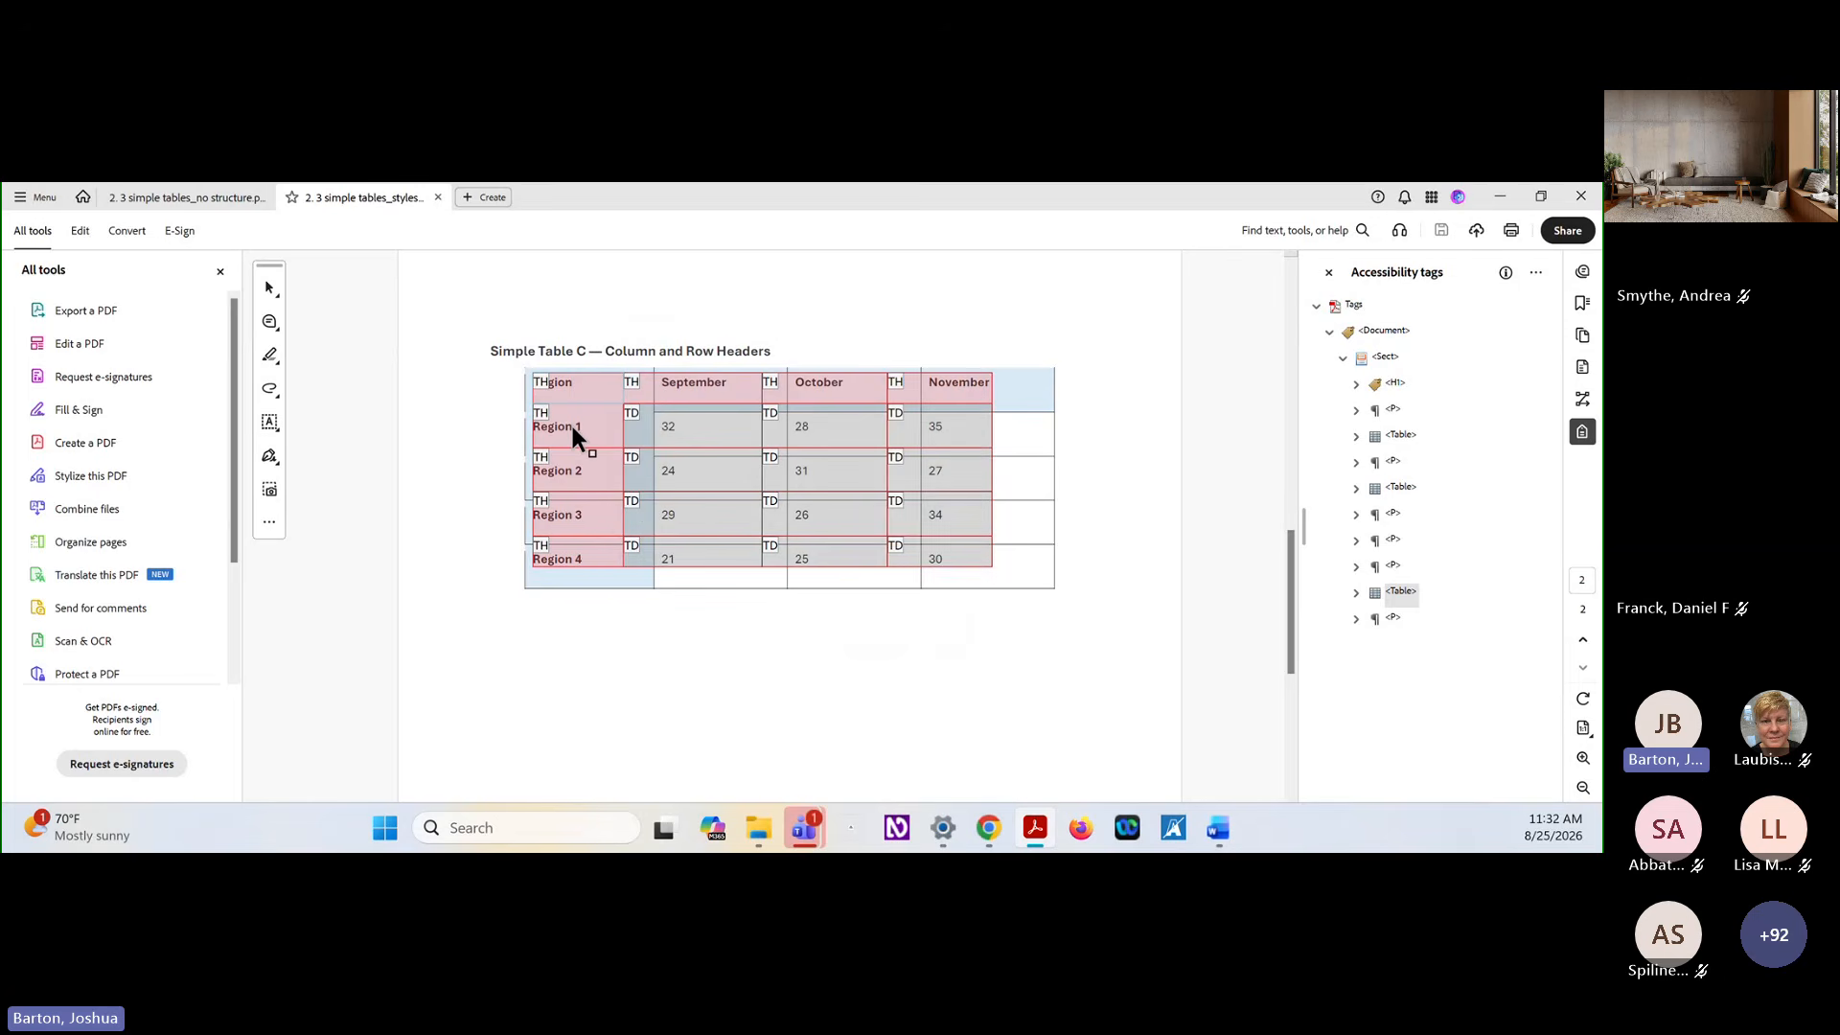
pyautogui.rightClick(571, 422)
pyautogui.click(618, 451)
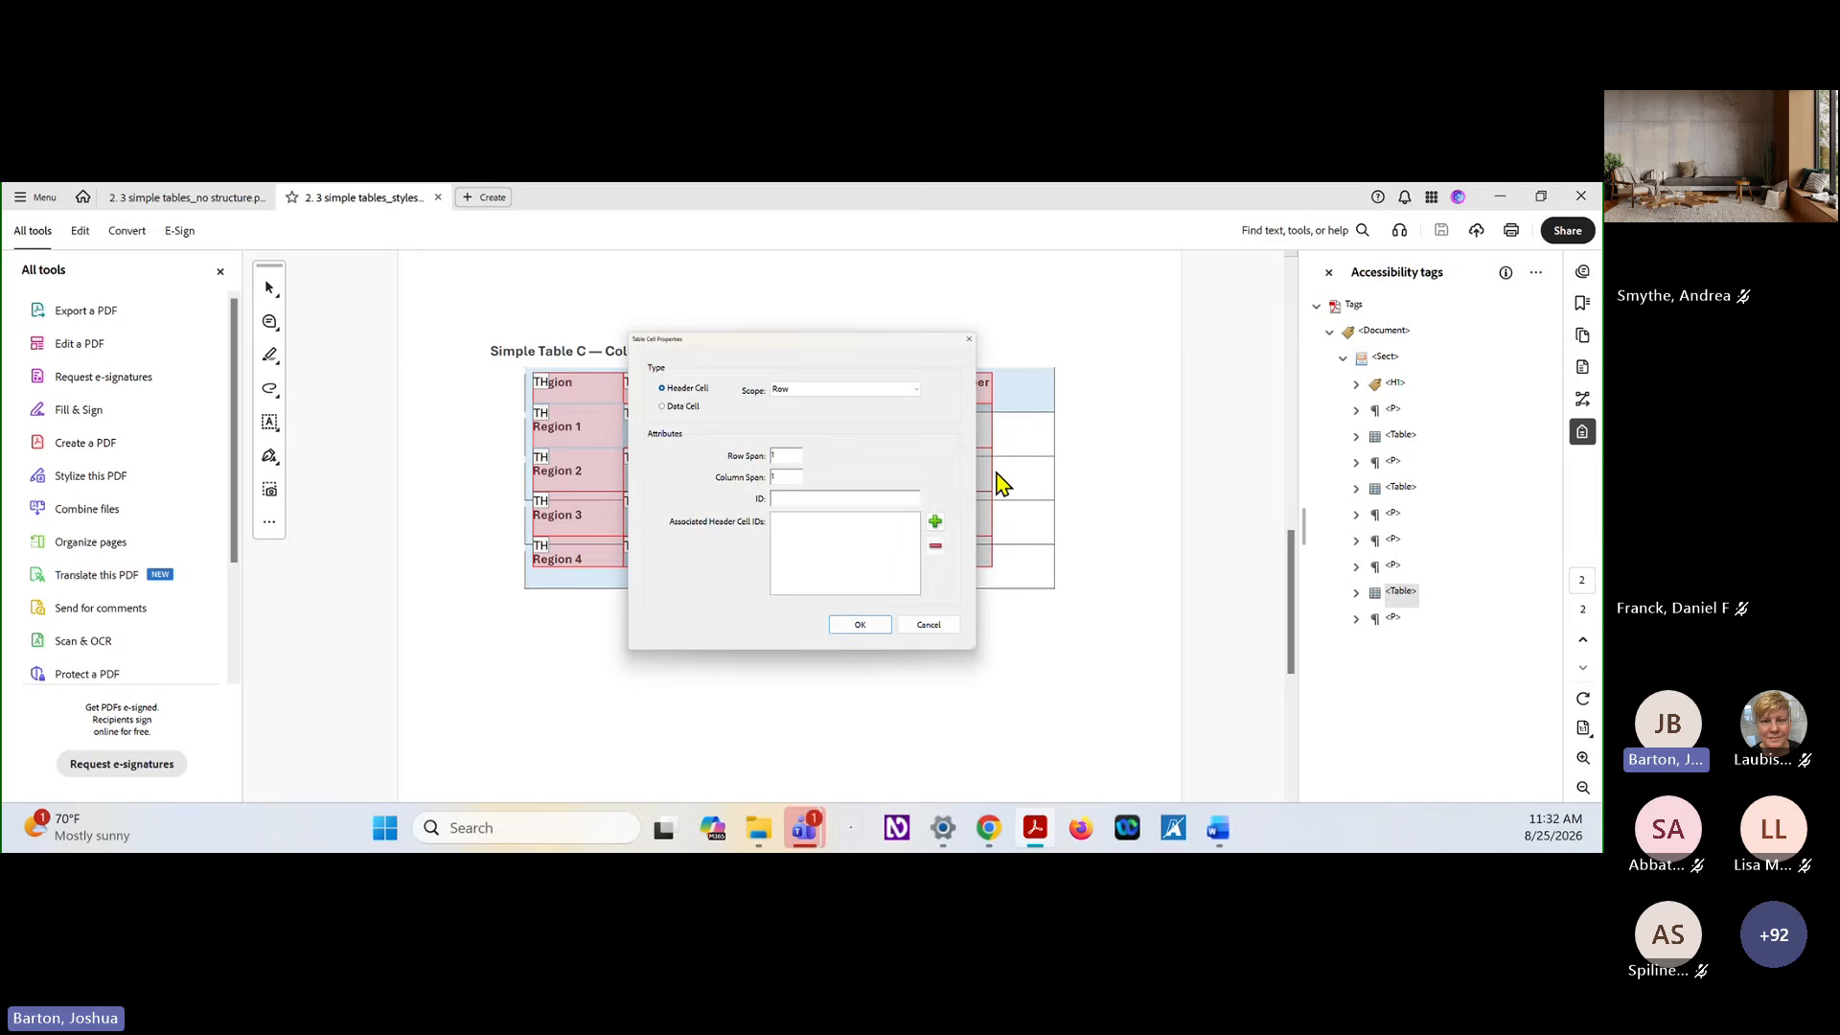
pyautogui.click(929, 626)
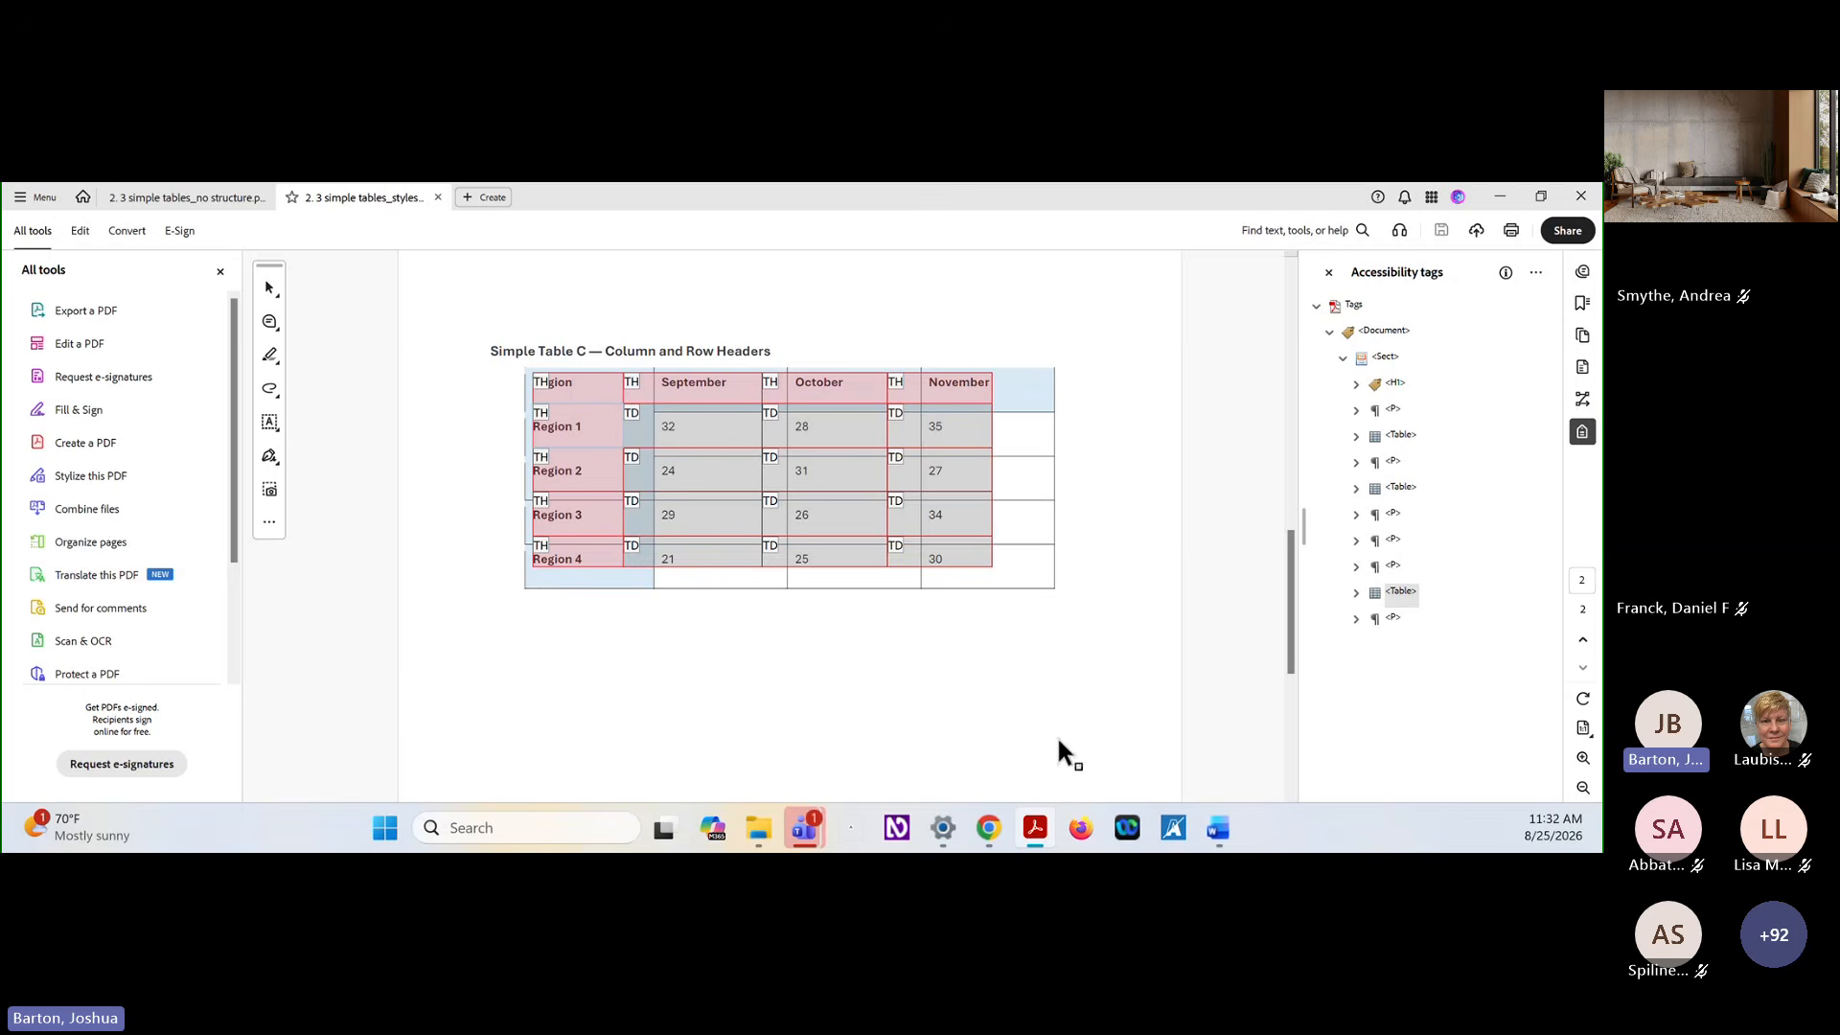
# Switch to the accessible tables slideshow in Chrome and advance to the slide "Complex Looking, But is It?"
pyautogui.moveTo(989, 830)
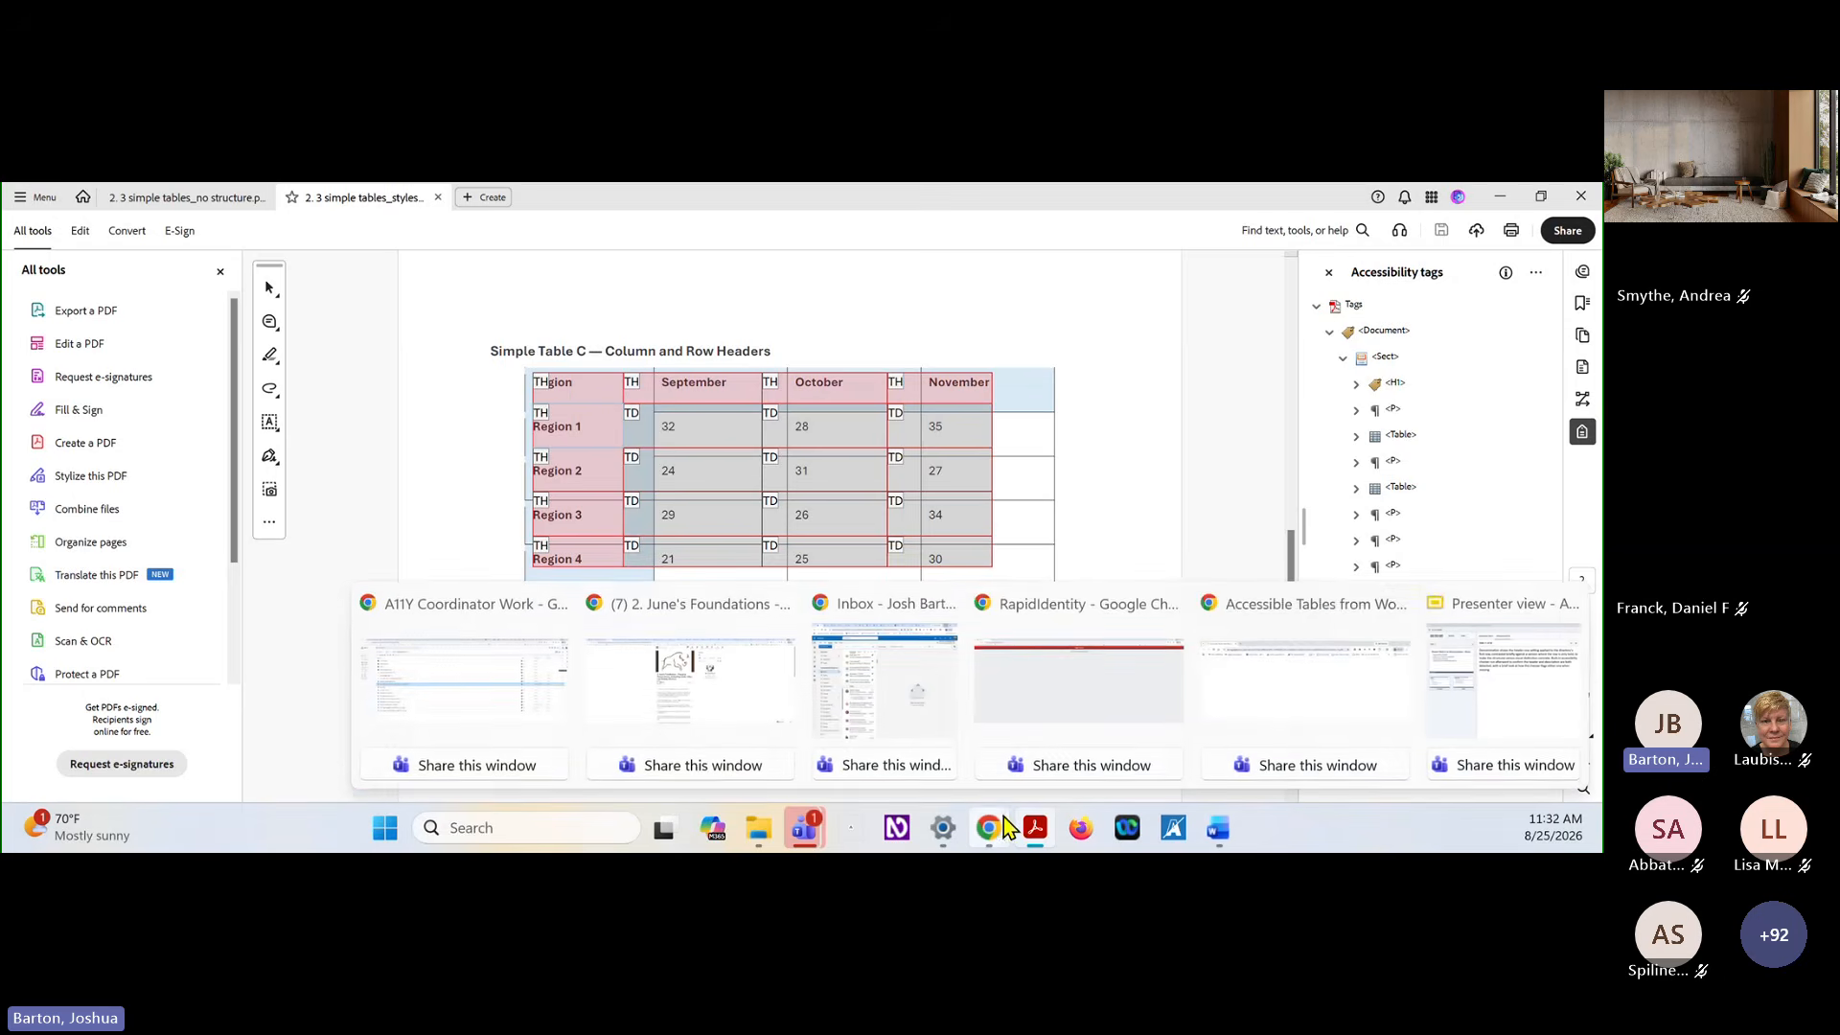
pyautogui.click(1365, 680)
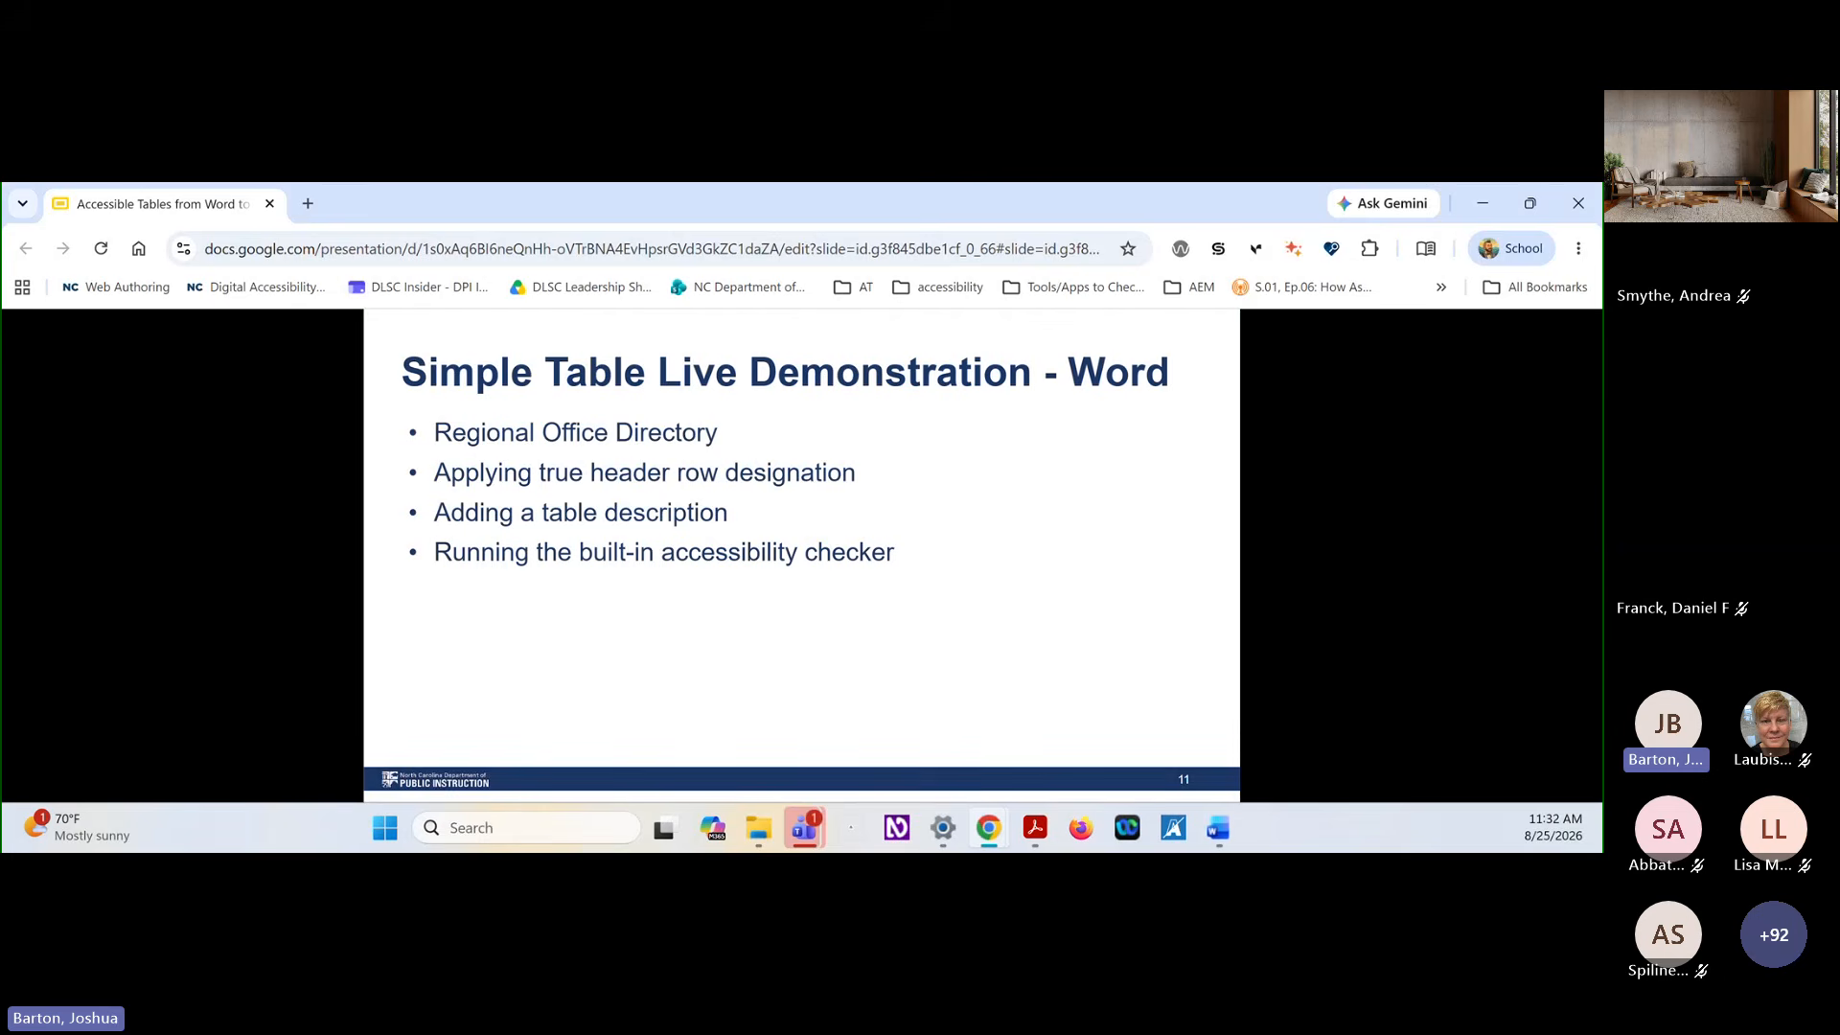
pyautogui.hotkey('alt', 'Tab')
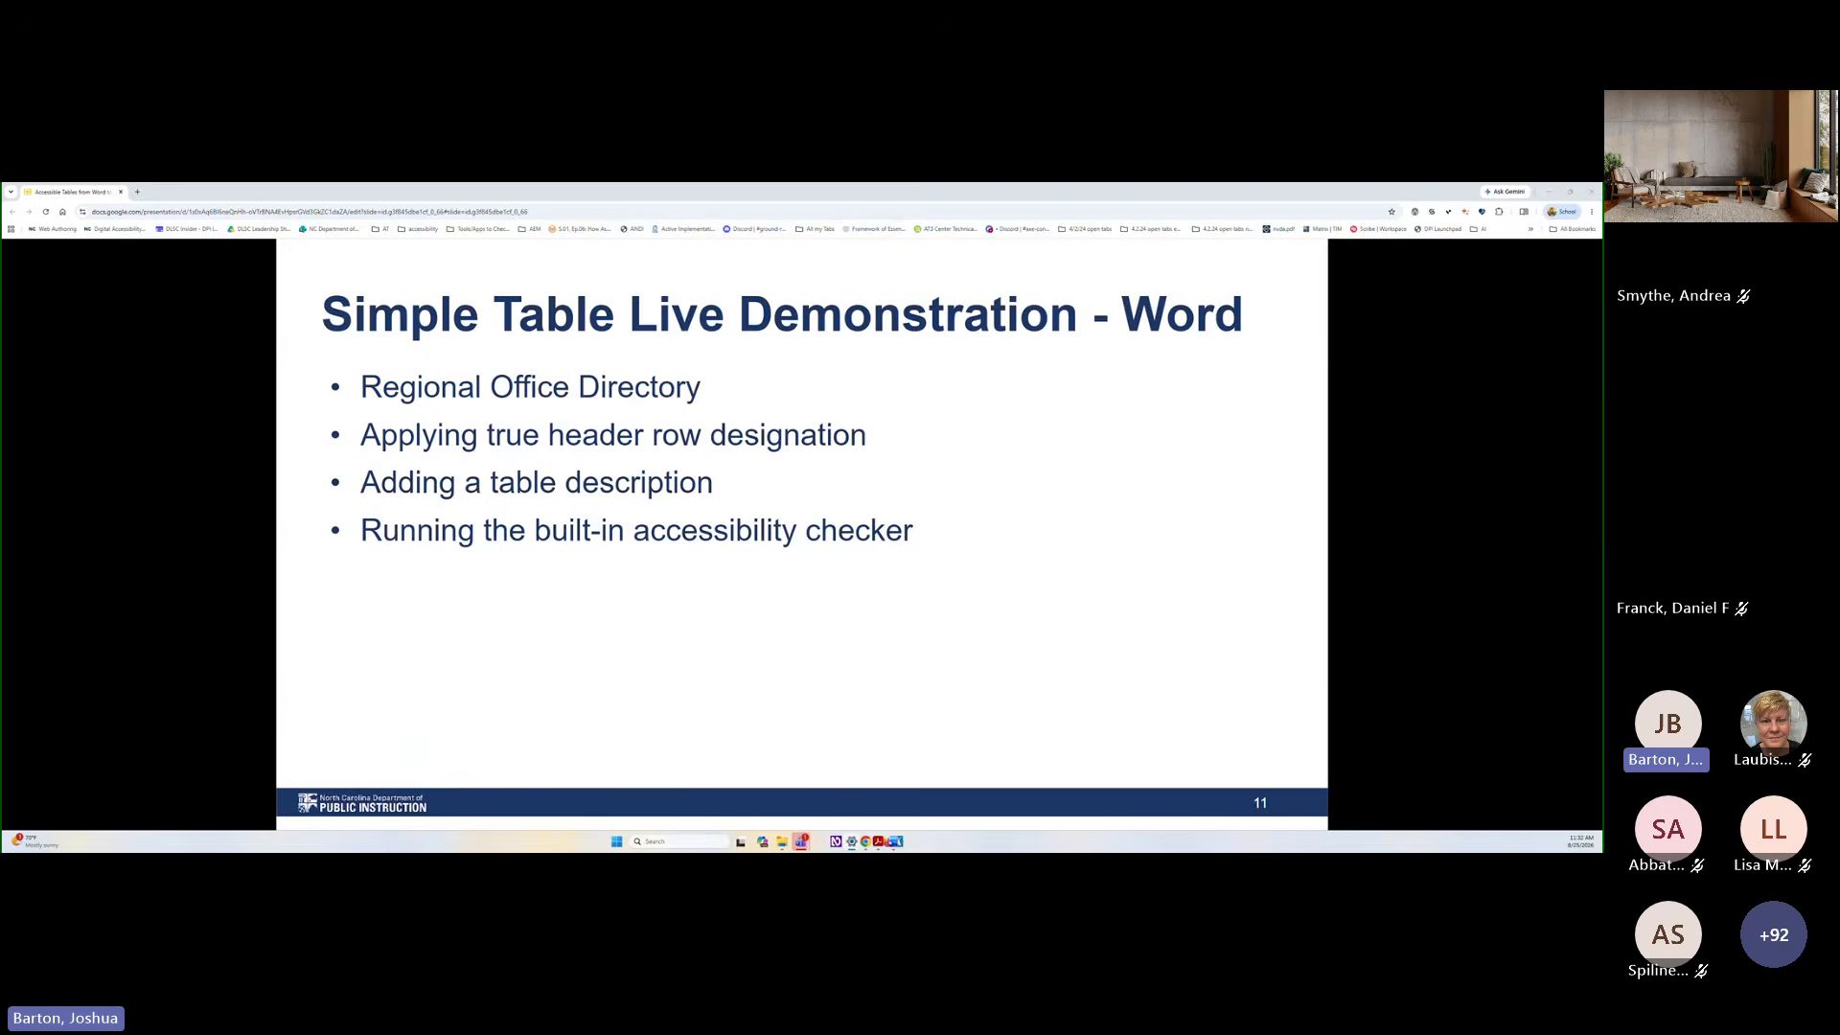
pyautogui.press('Right')
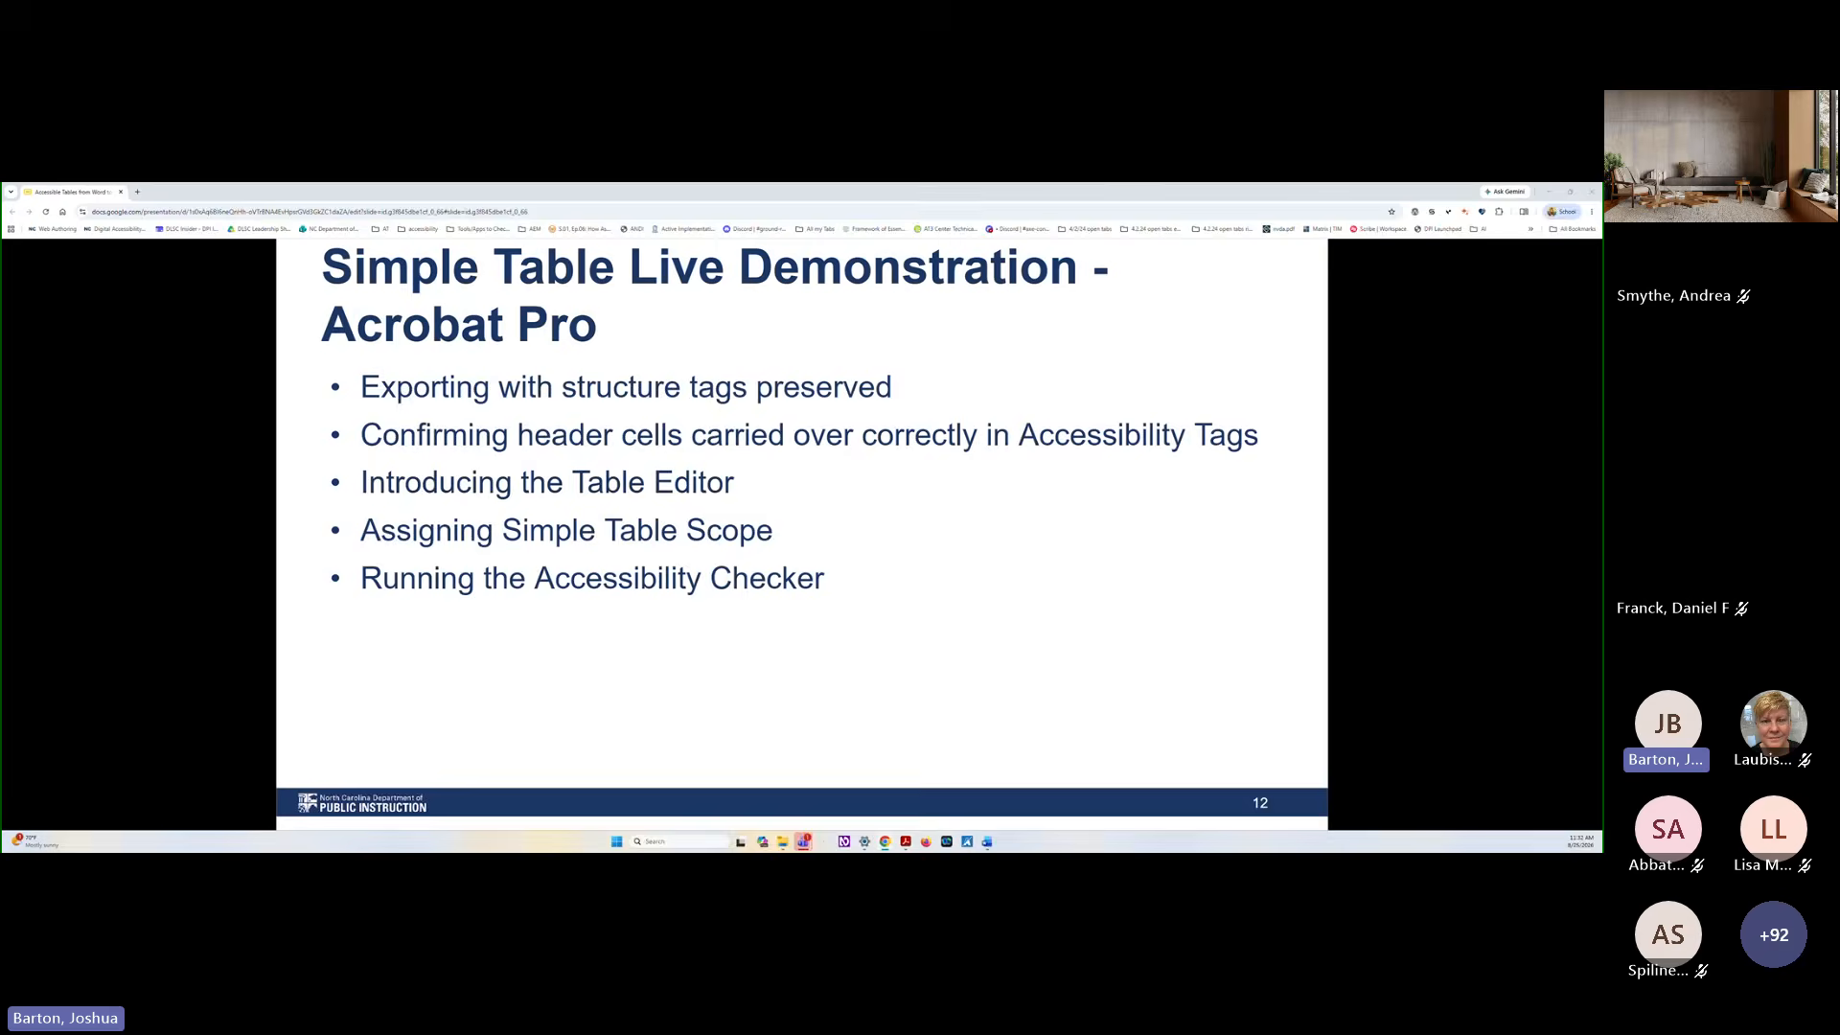
pyautogui.press('Right')
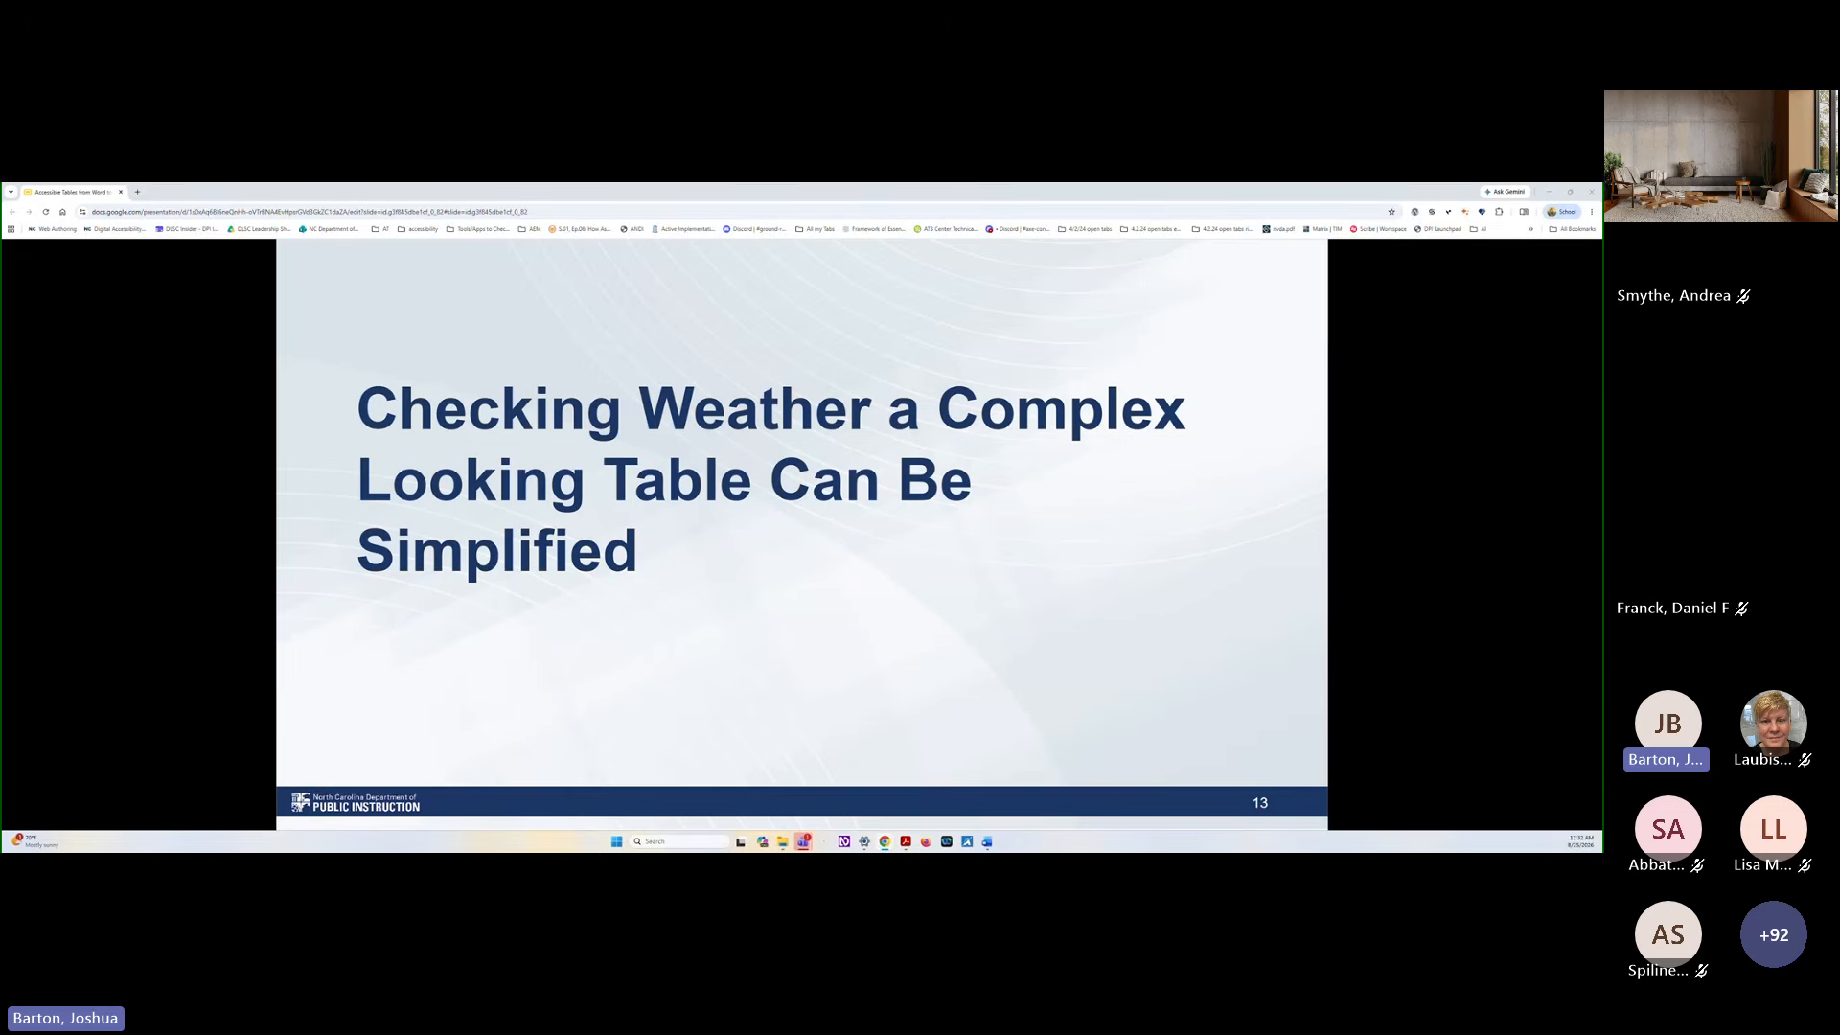
pyautogui.press('Right')
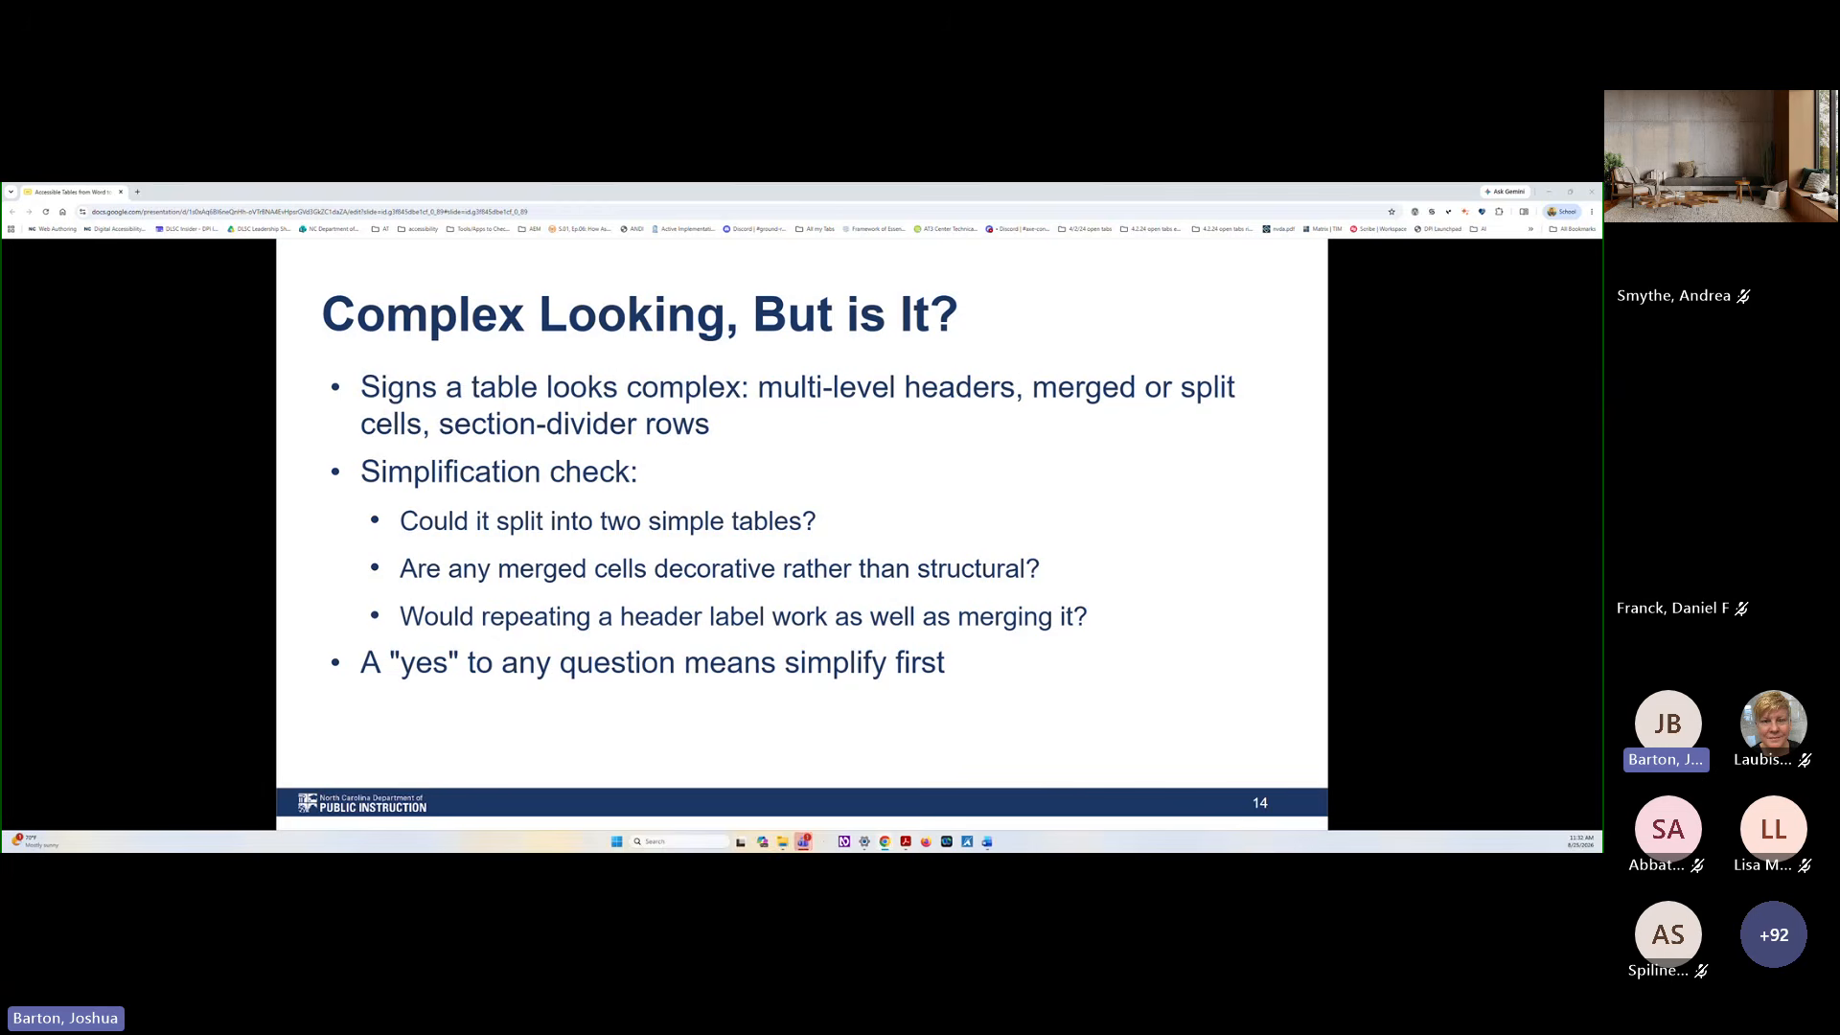
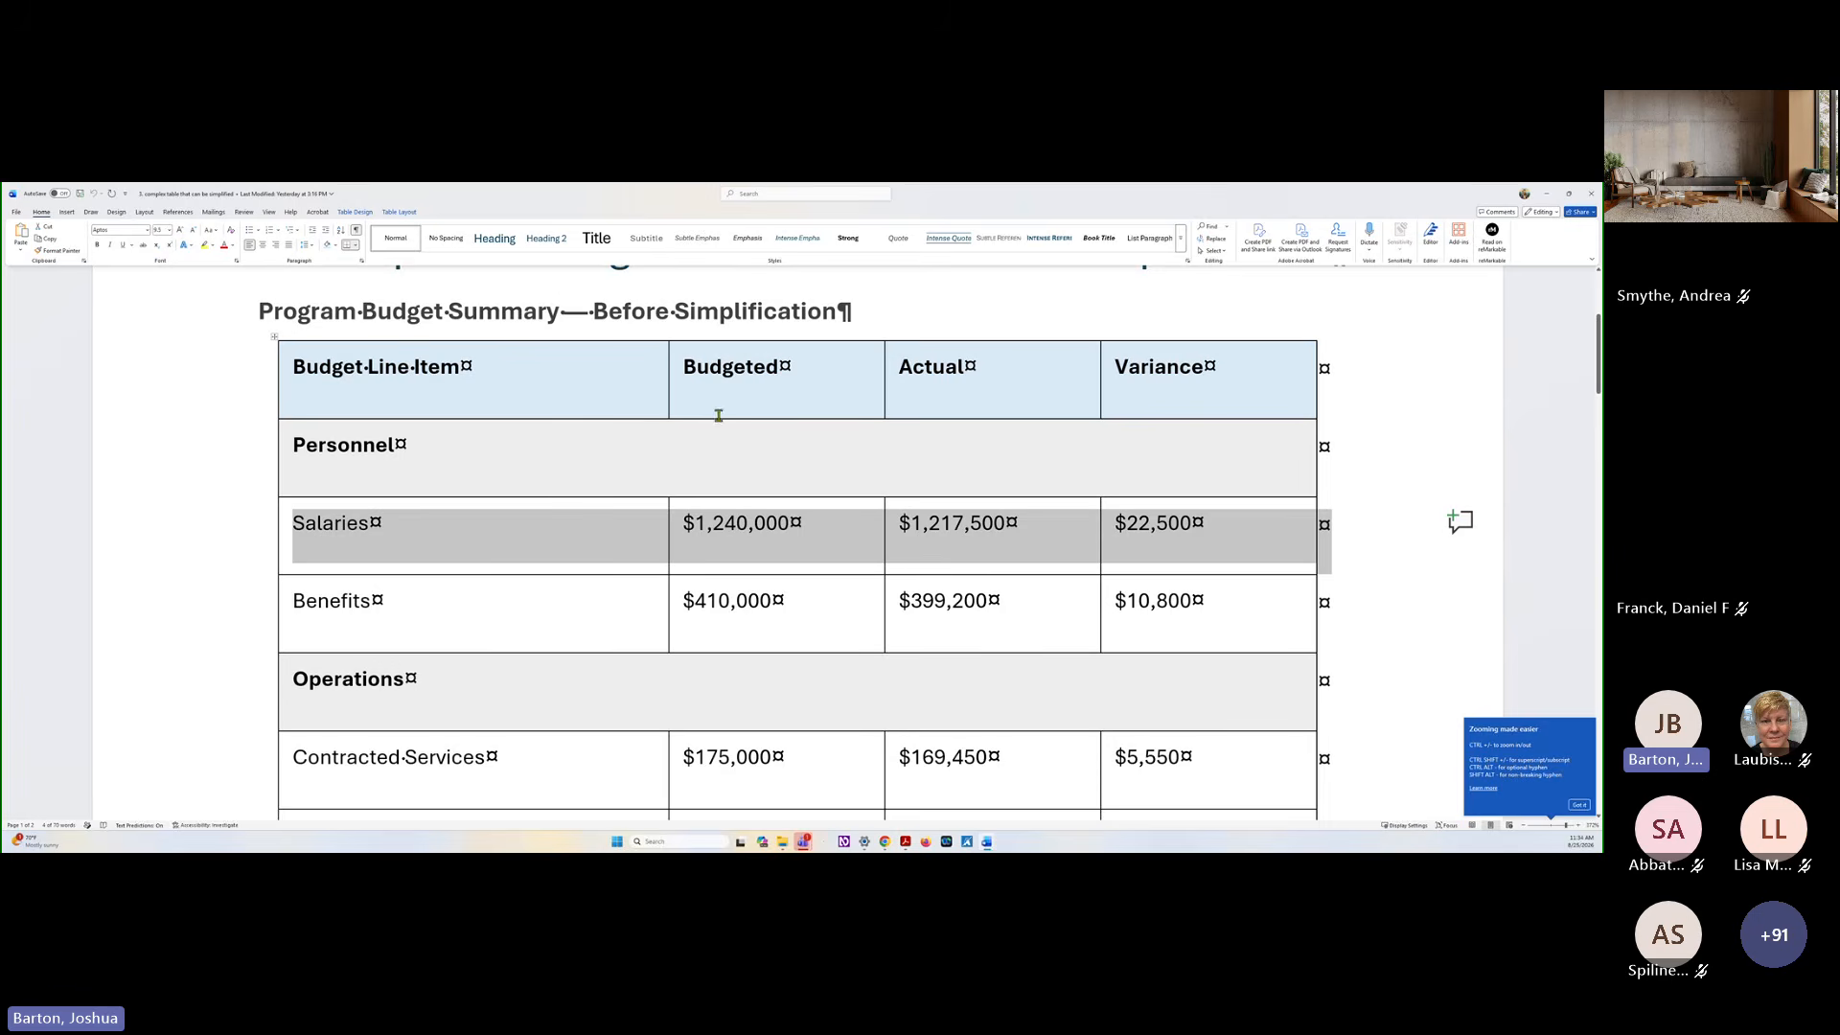
# Compare the Before and After Simplification versions of the Program Budget Summary table, viewing both pages side by side
pyautogui.scroll(-3, 399, 450)
pyautogui.scroll(3, 399, 449)
pyautogui.scroll(-3, 582, 564)
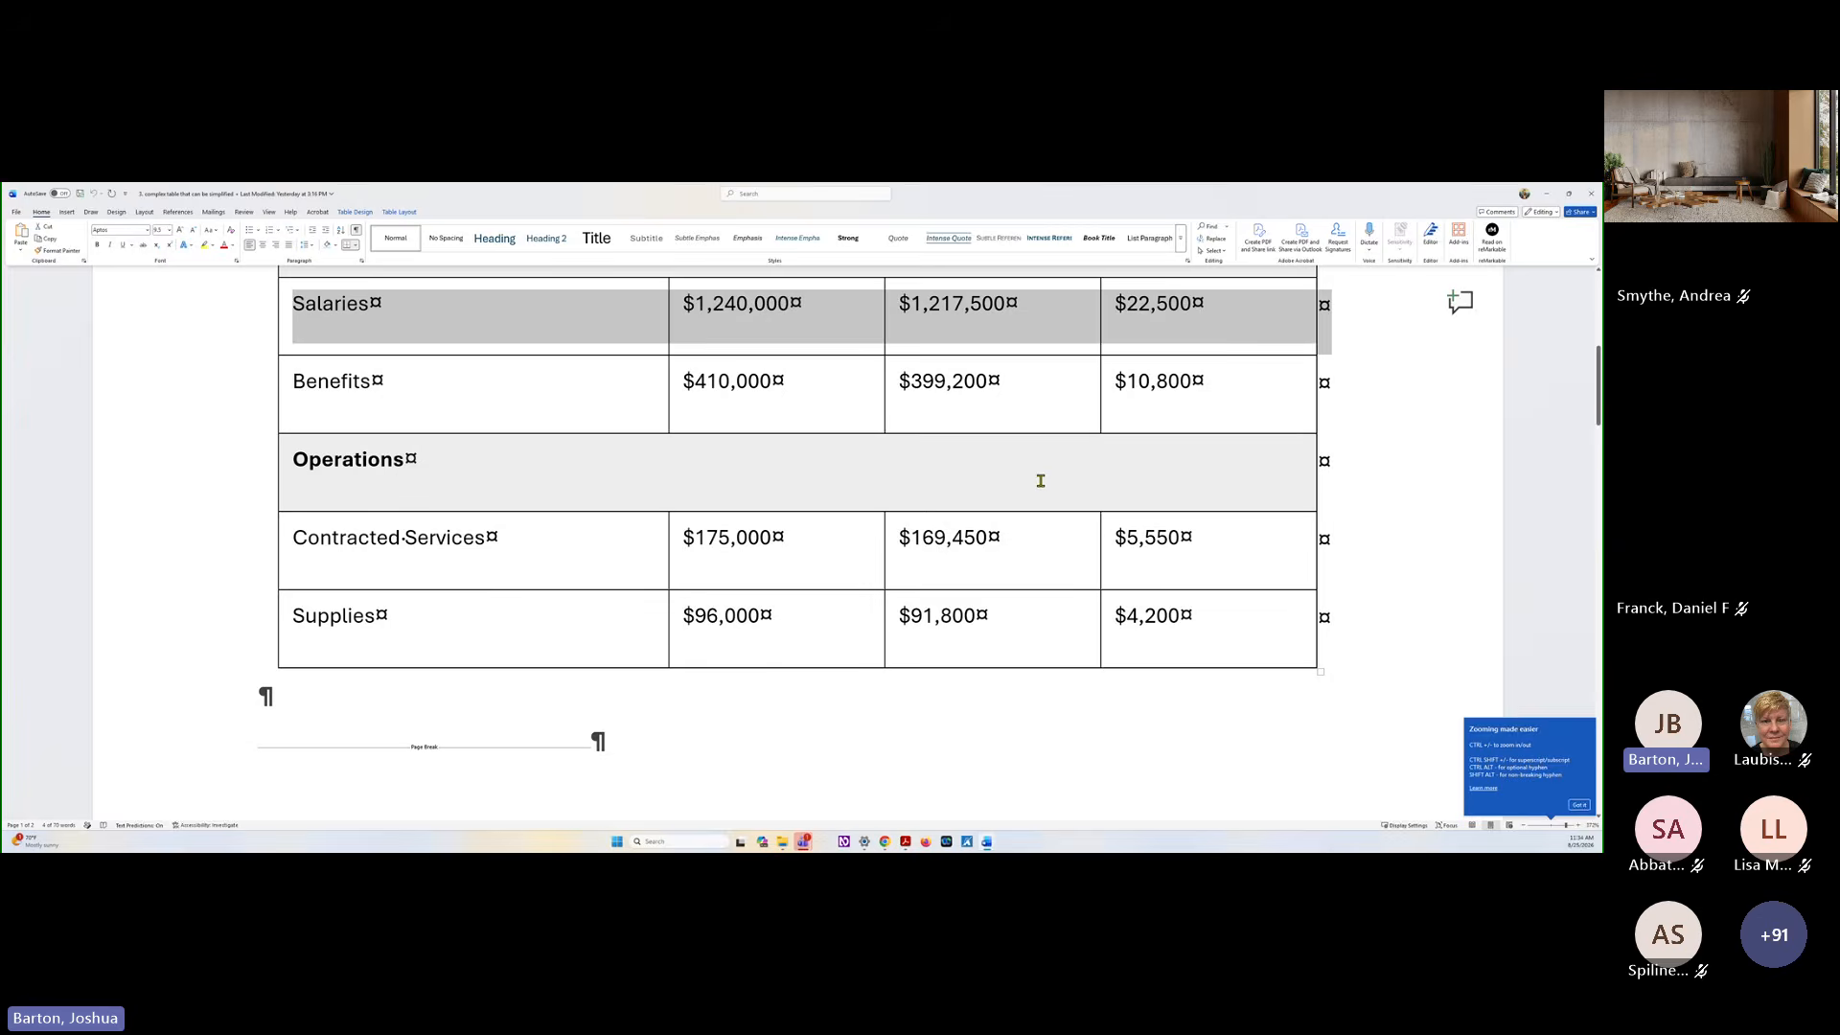
pyautogui.scroll(3, 1041, 481)
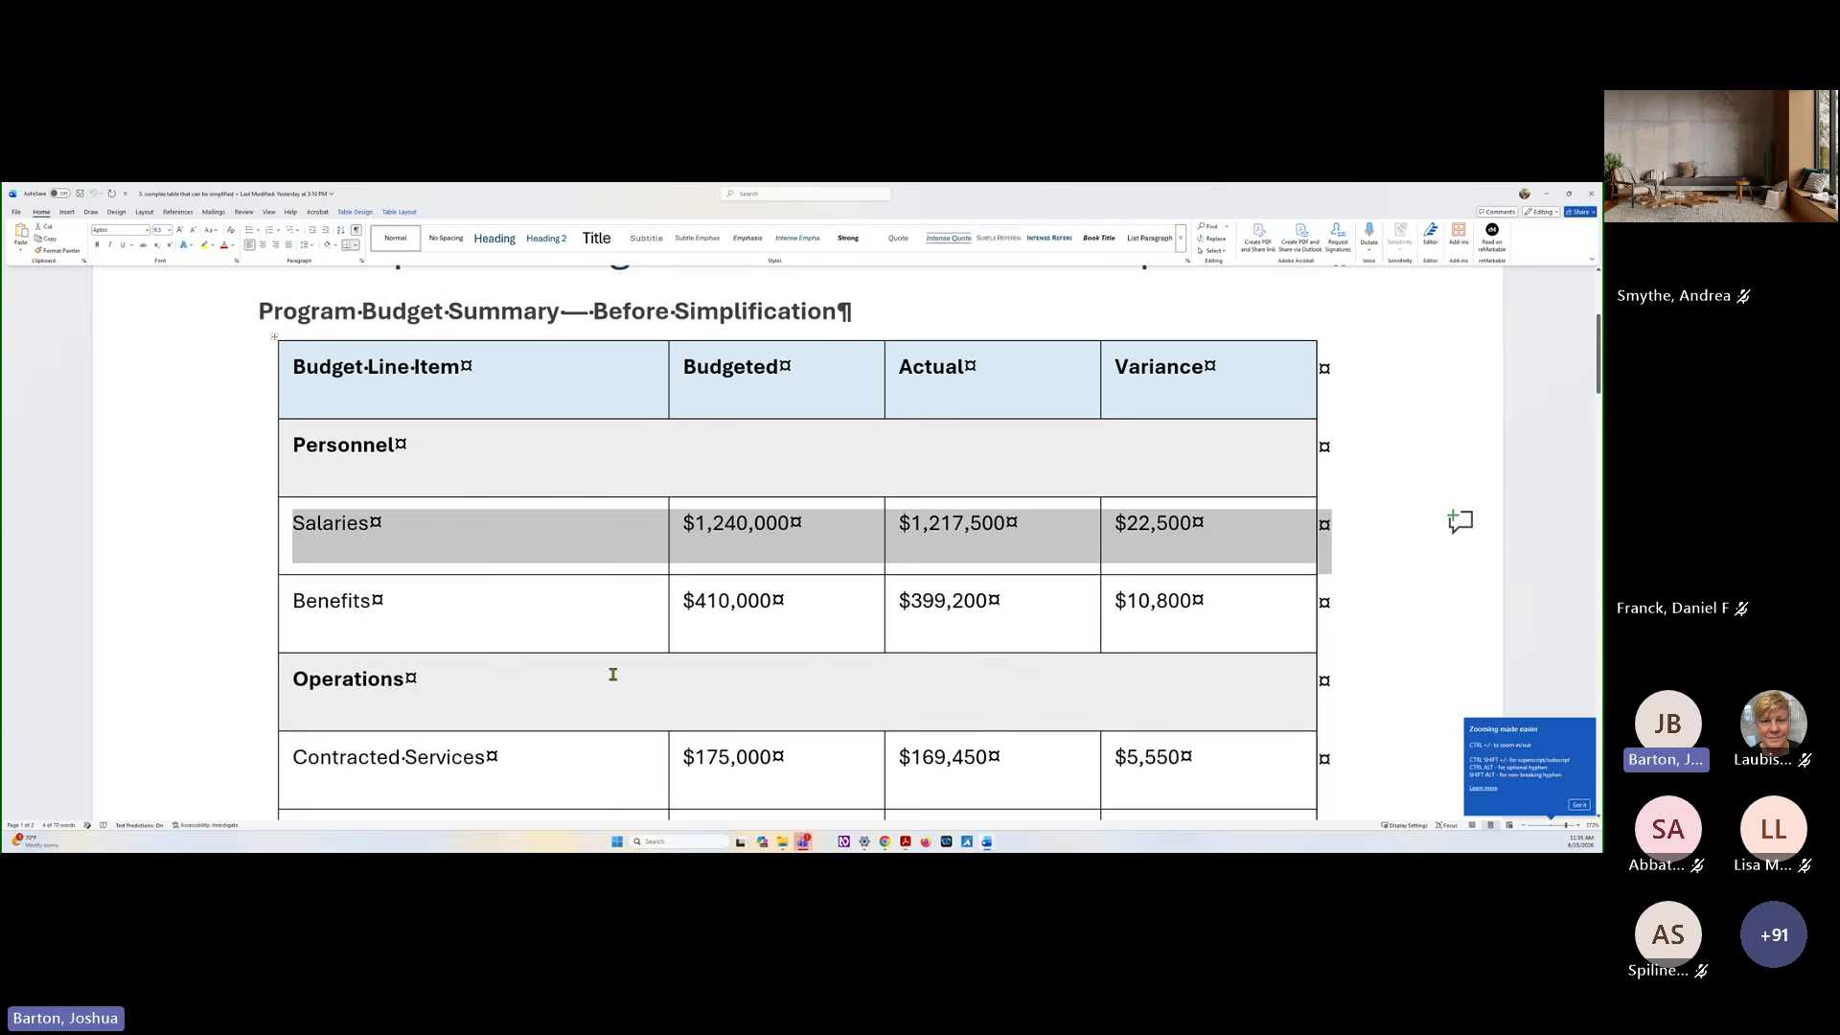
pyautogui.click(625, 614)
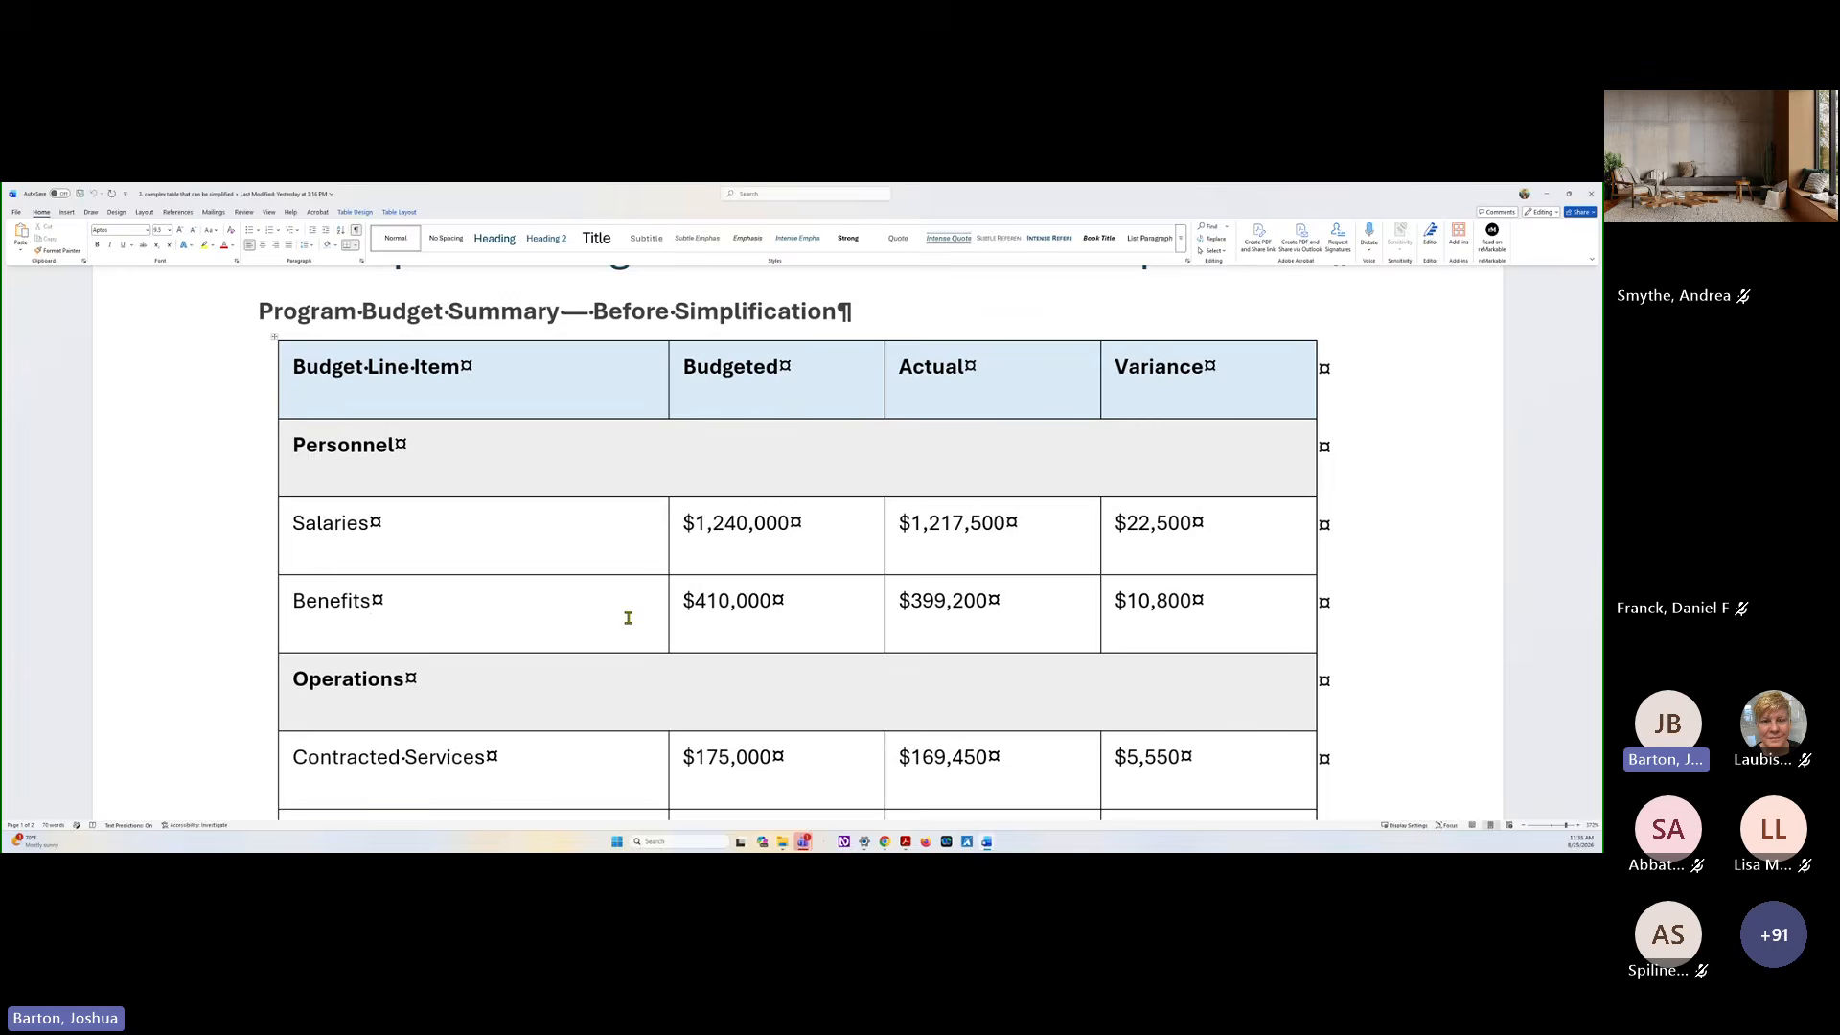
pyautogui.scroll(-10, 627, 617)
pyautogui.scroll(-10, 628, 617)
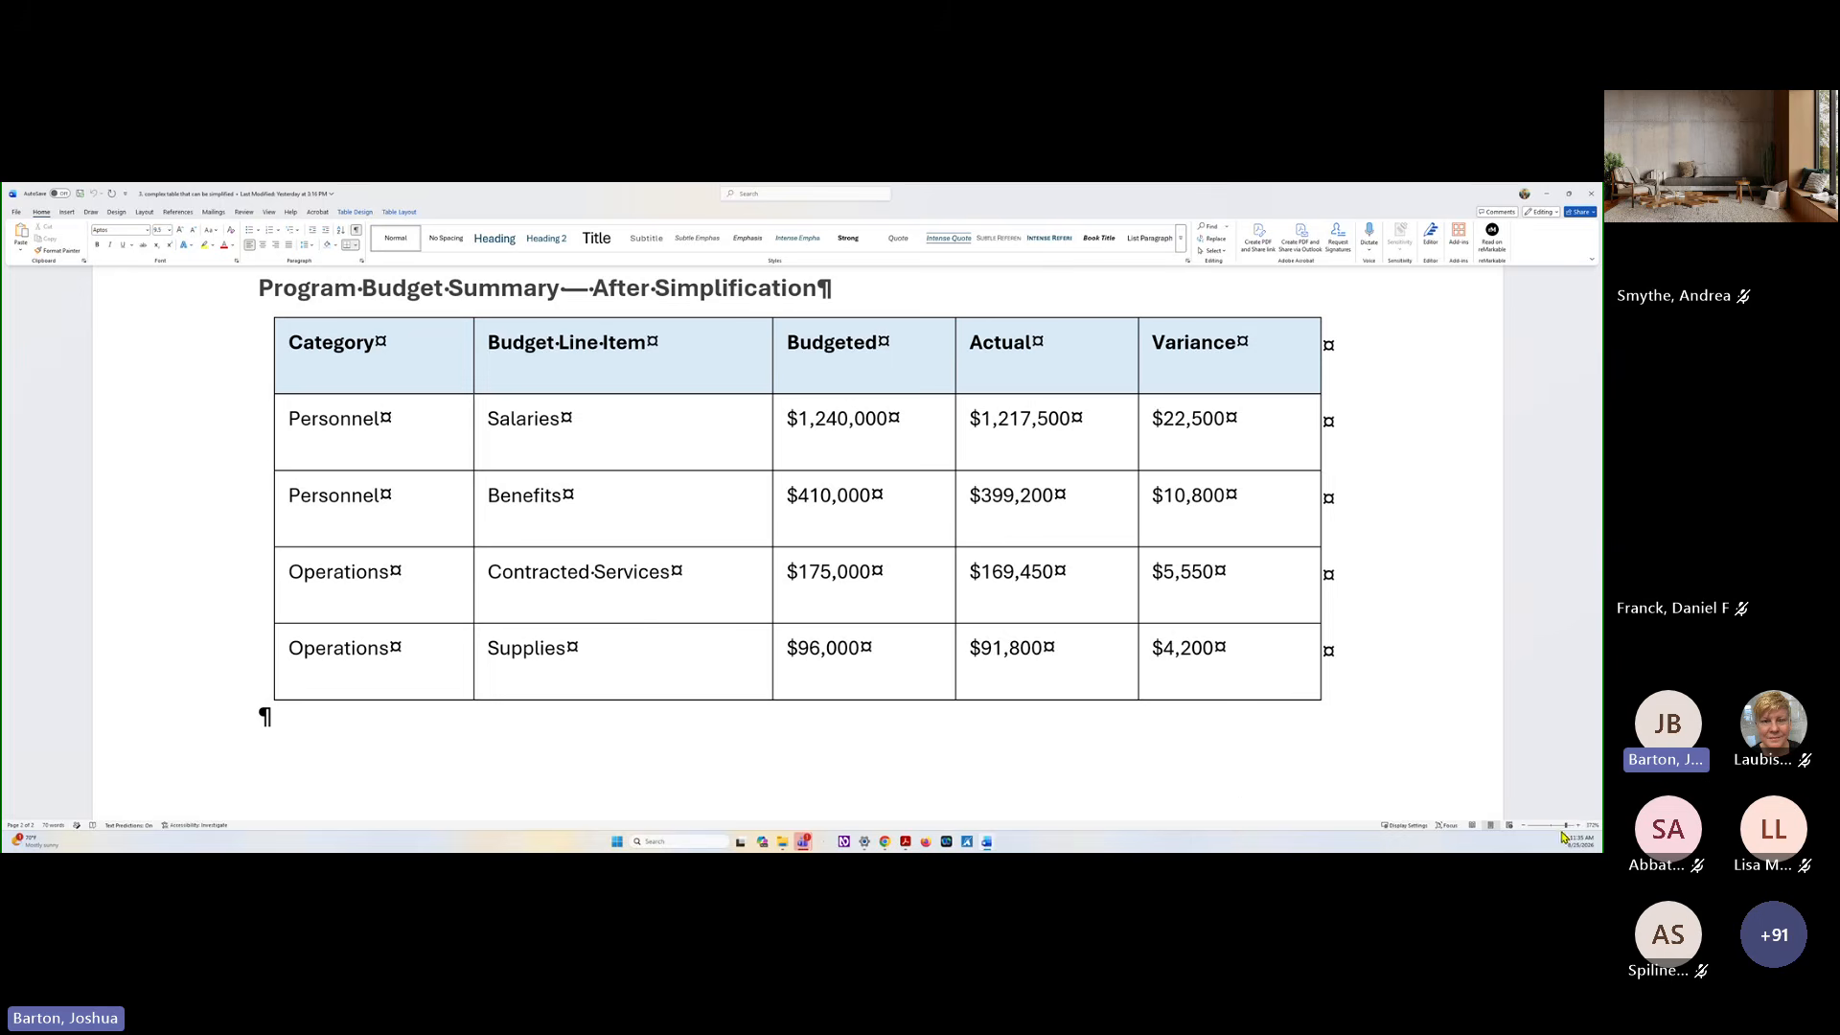
pyautogui.moveTo(1568, 830); pyautogui.dragTo(1553, 832)
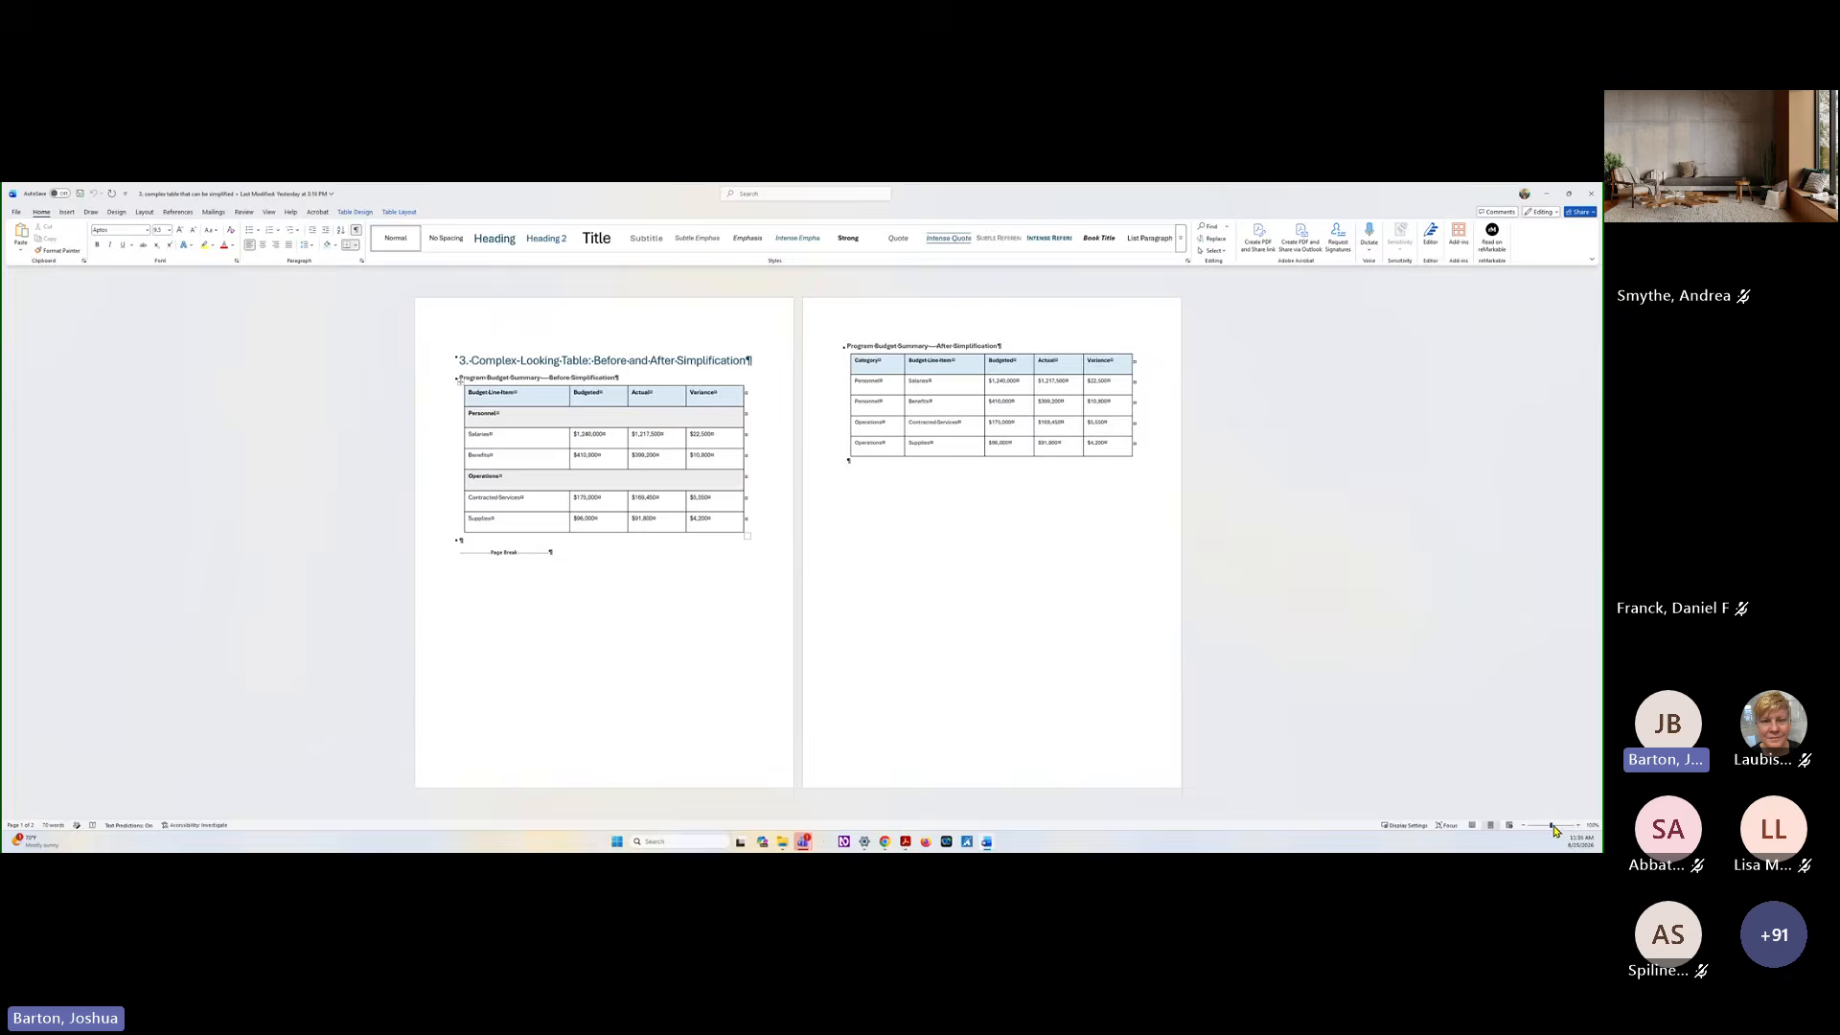
pyautogui.click(1556, 830)
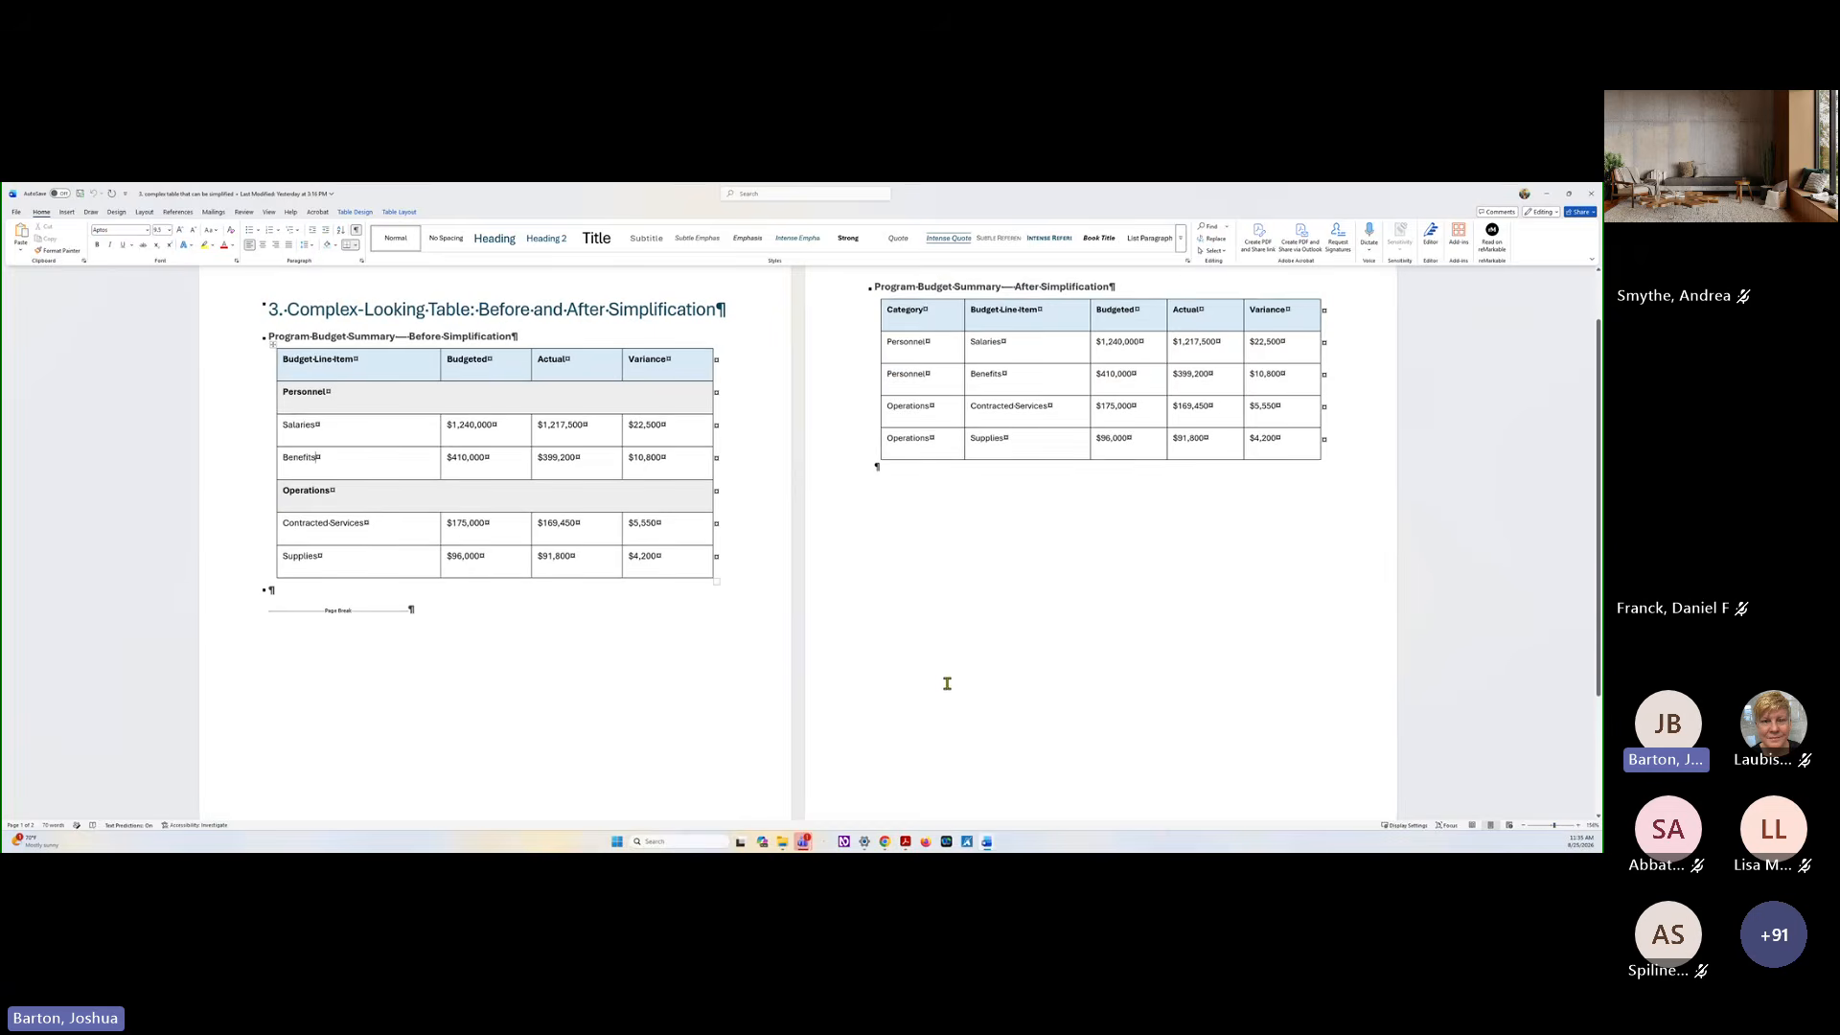
pyautogui.scroll(1, 949, 683)
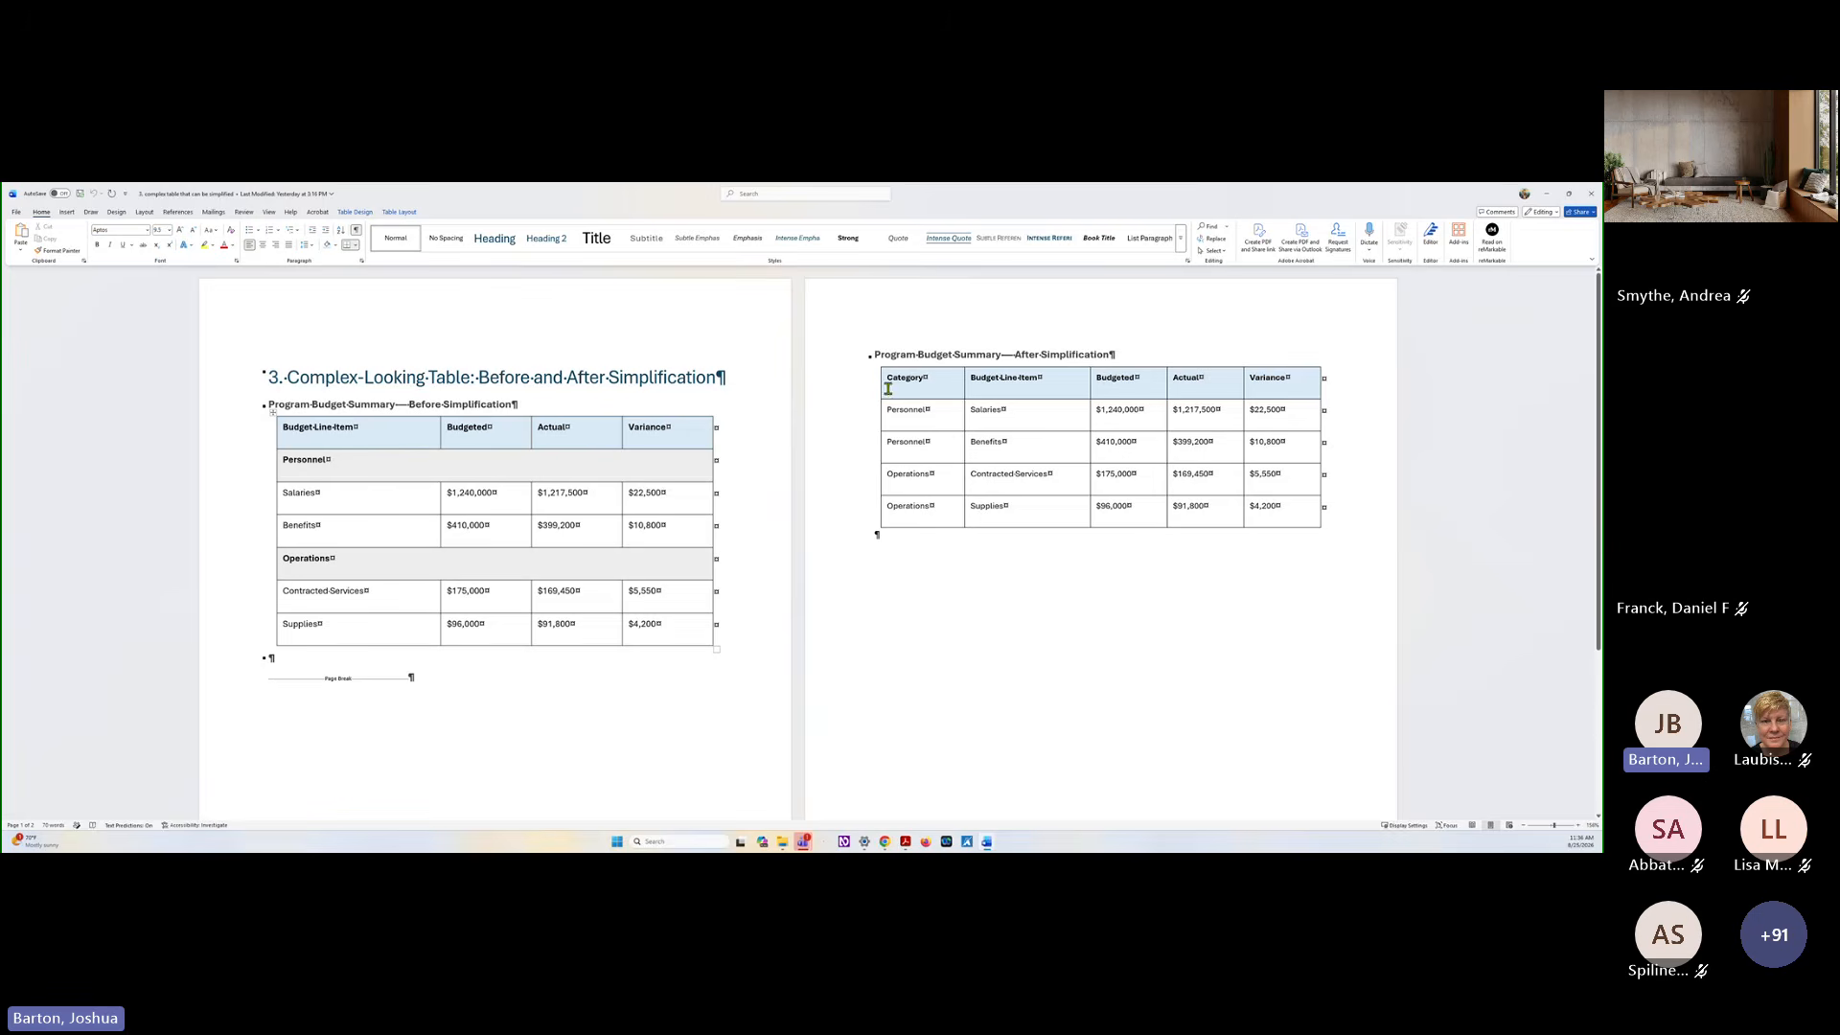
# Bring up the header row and first column style options for the After Simplification table and the Before Simplification table
pyautogui.moveTo(889, 380); pyautogui.dragTo(1261, 385)
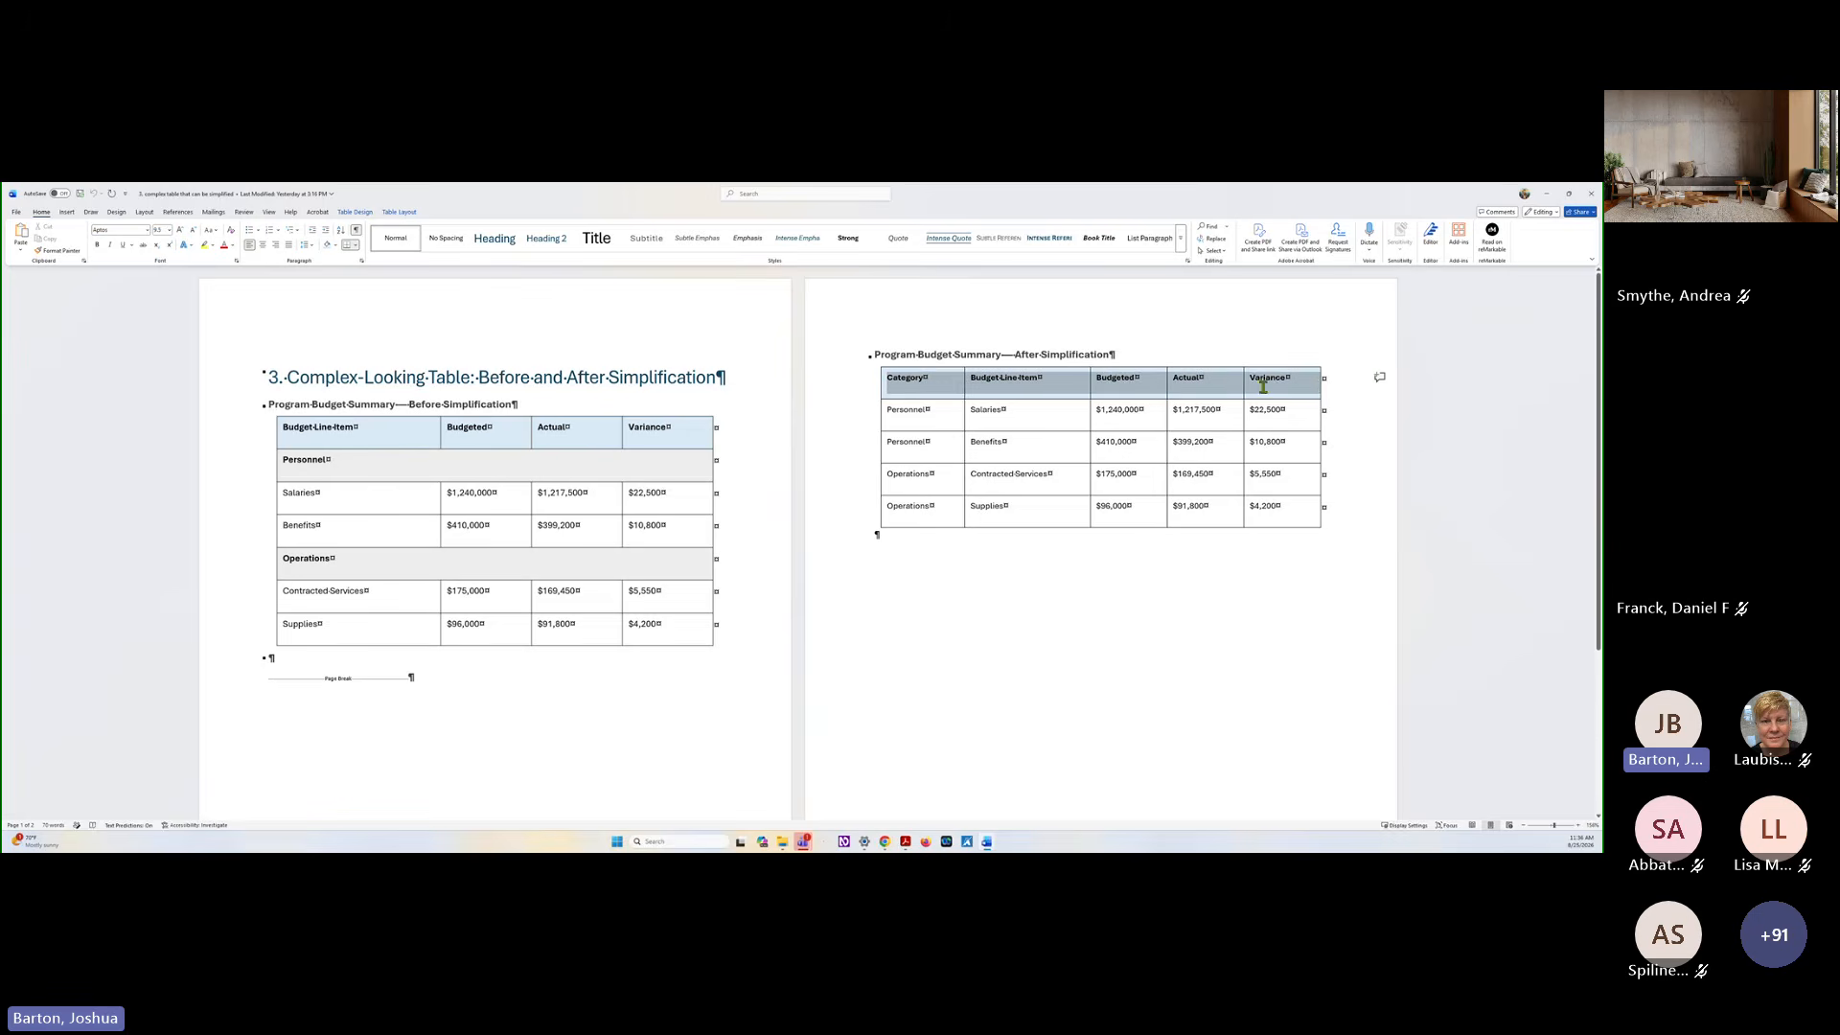
pyautogui.click(1132, 378)
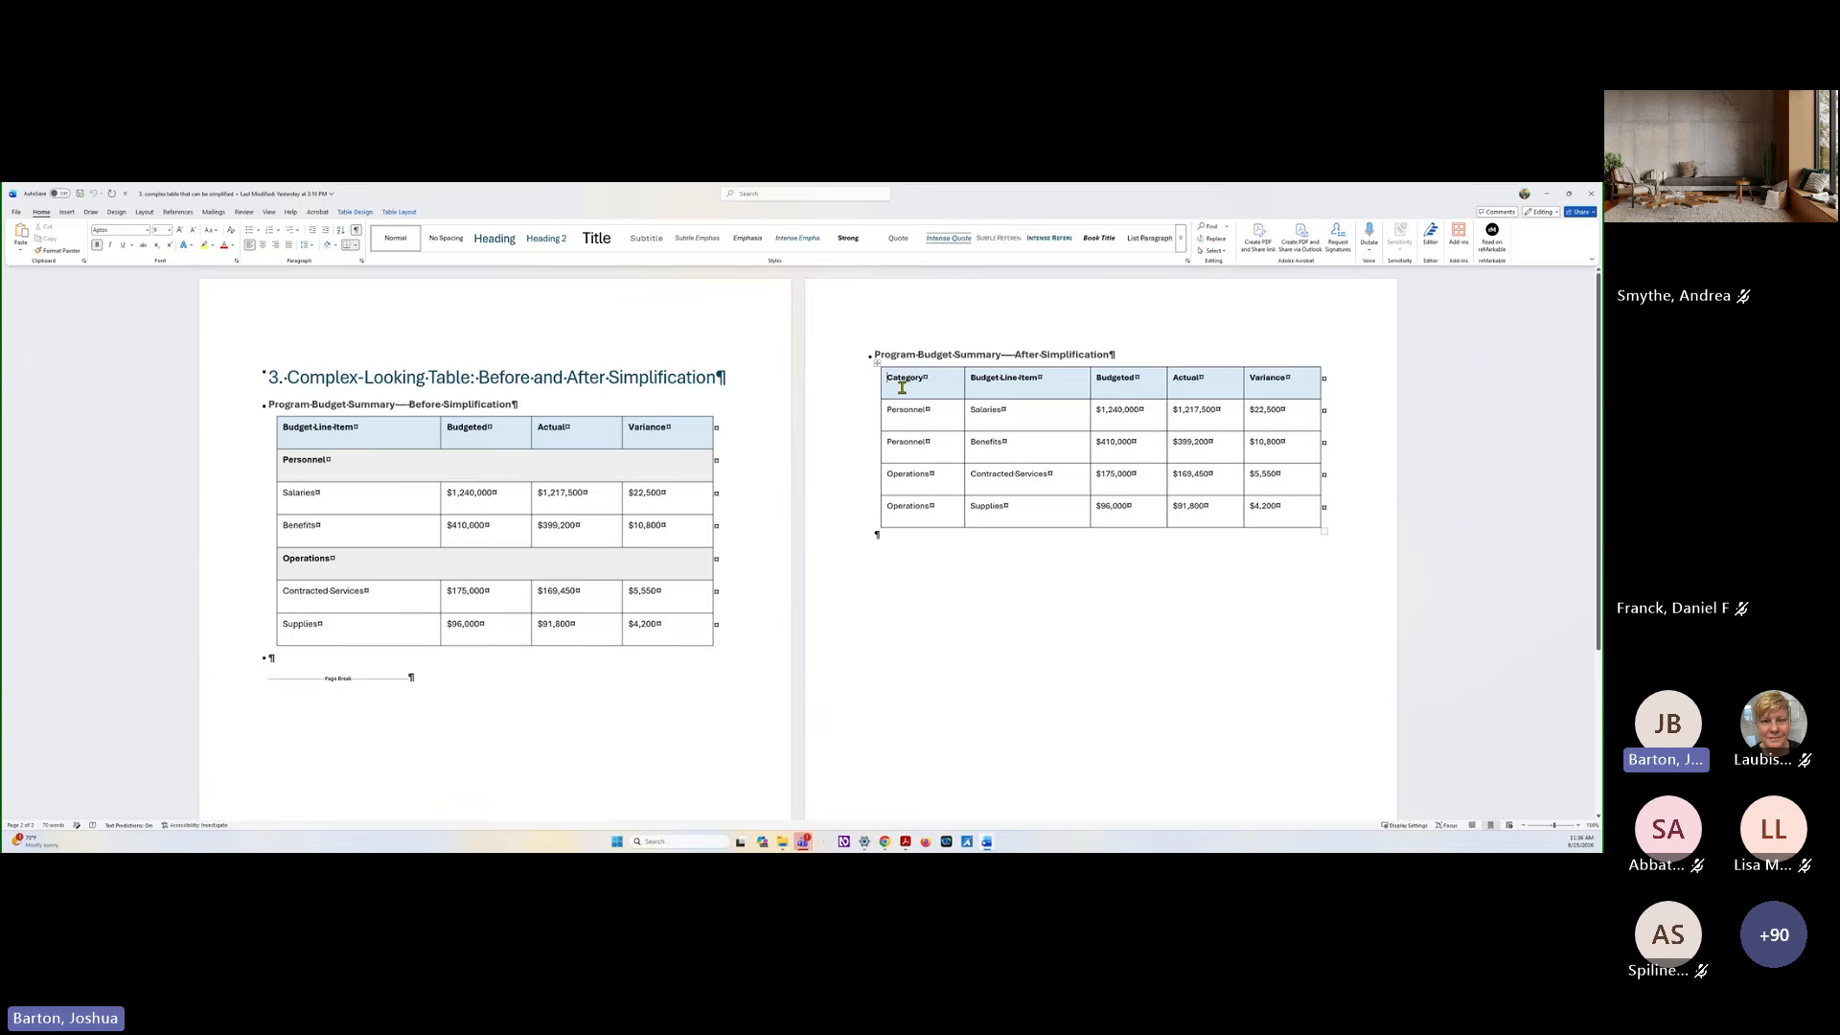
pyautogui.click(354, 214)
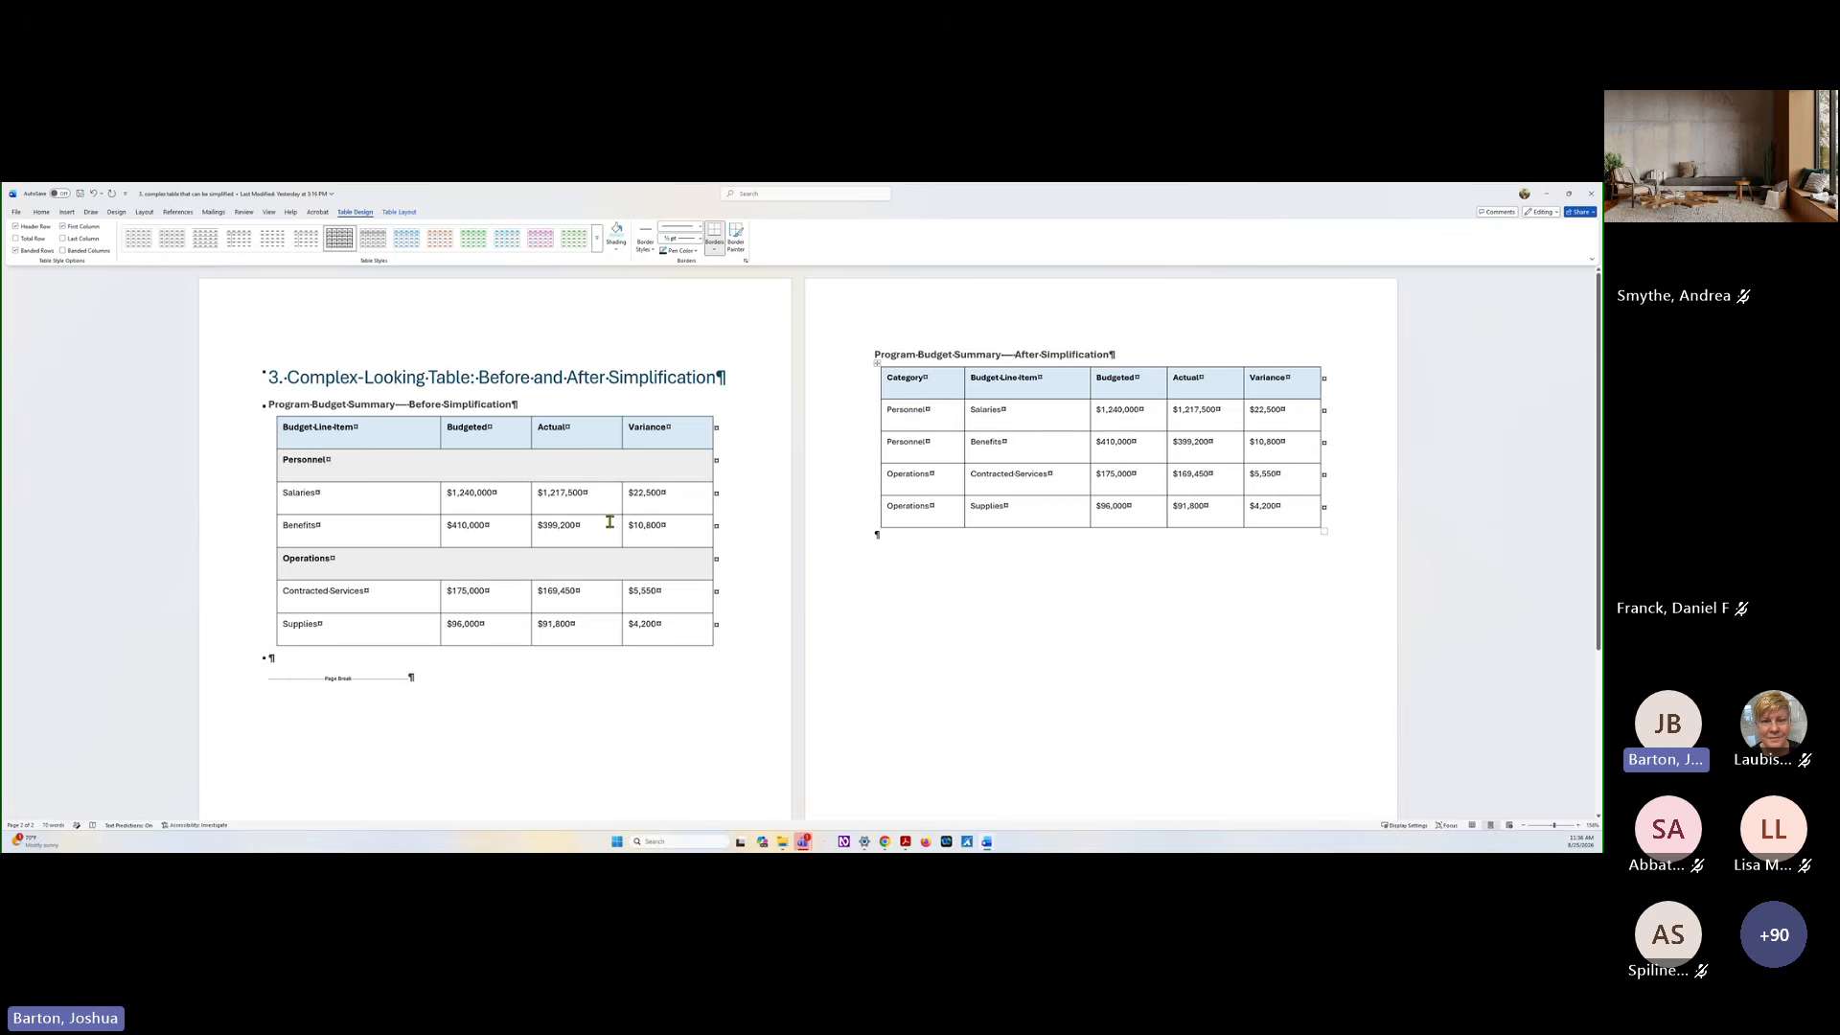
pyautogui.click(283, 426)
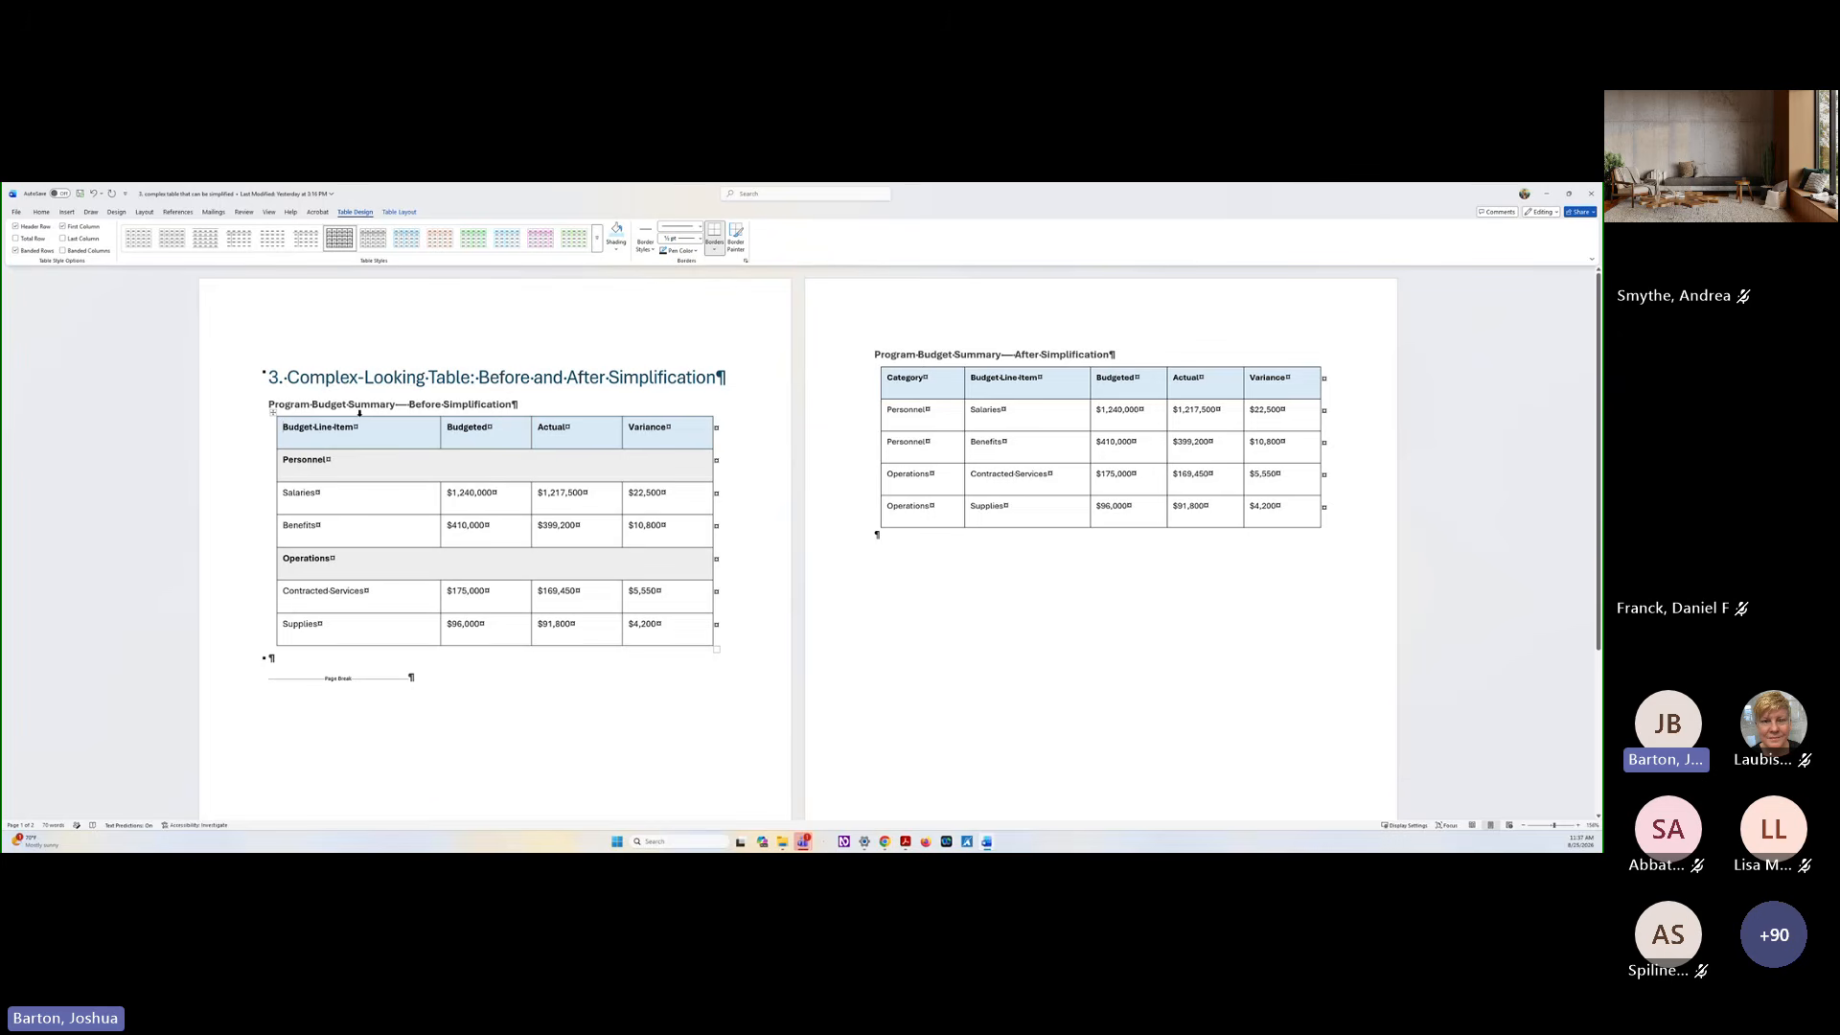
# Save a copy of the document in the table presentation folder, adding "_styles" to the end of its file name
pyautogui.click(17, 211)
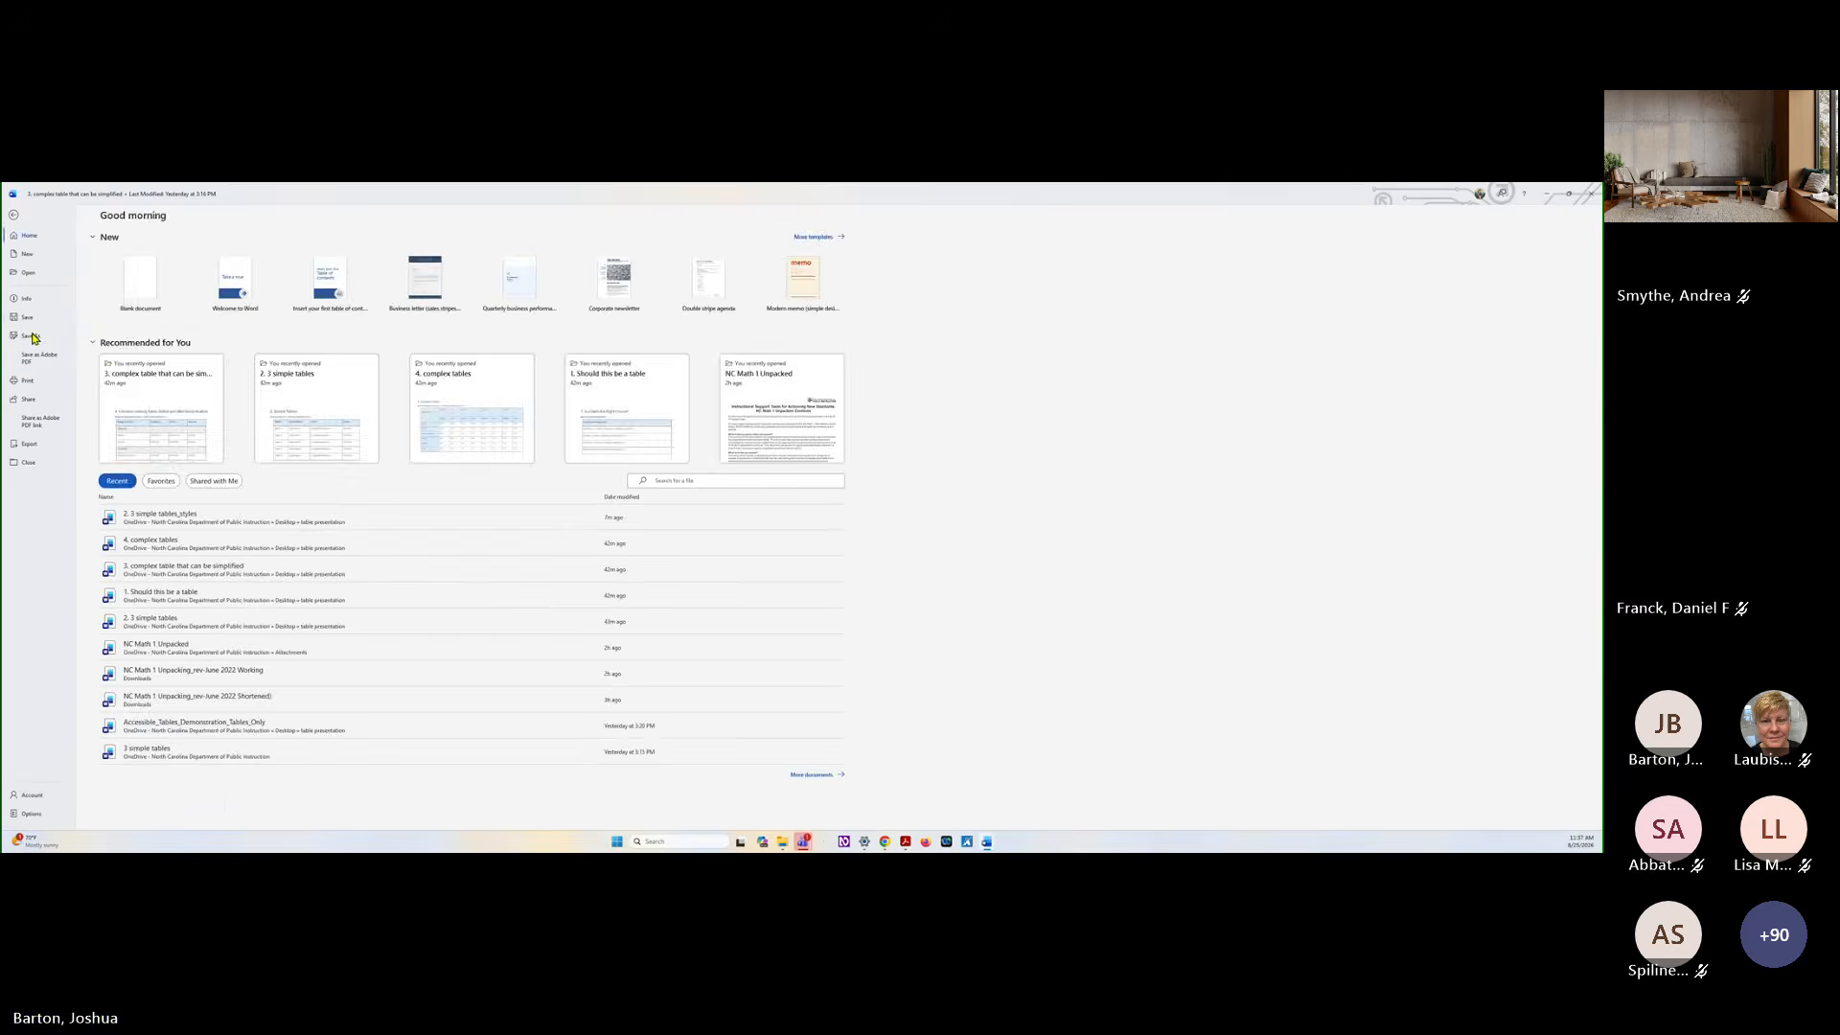
pyautogui.click(31, 335)
pyautogui.click(347, 253)
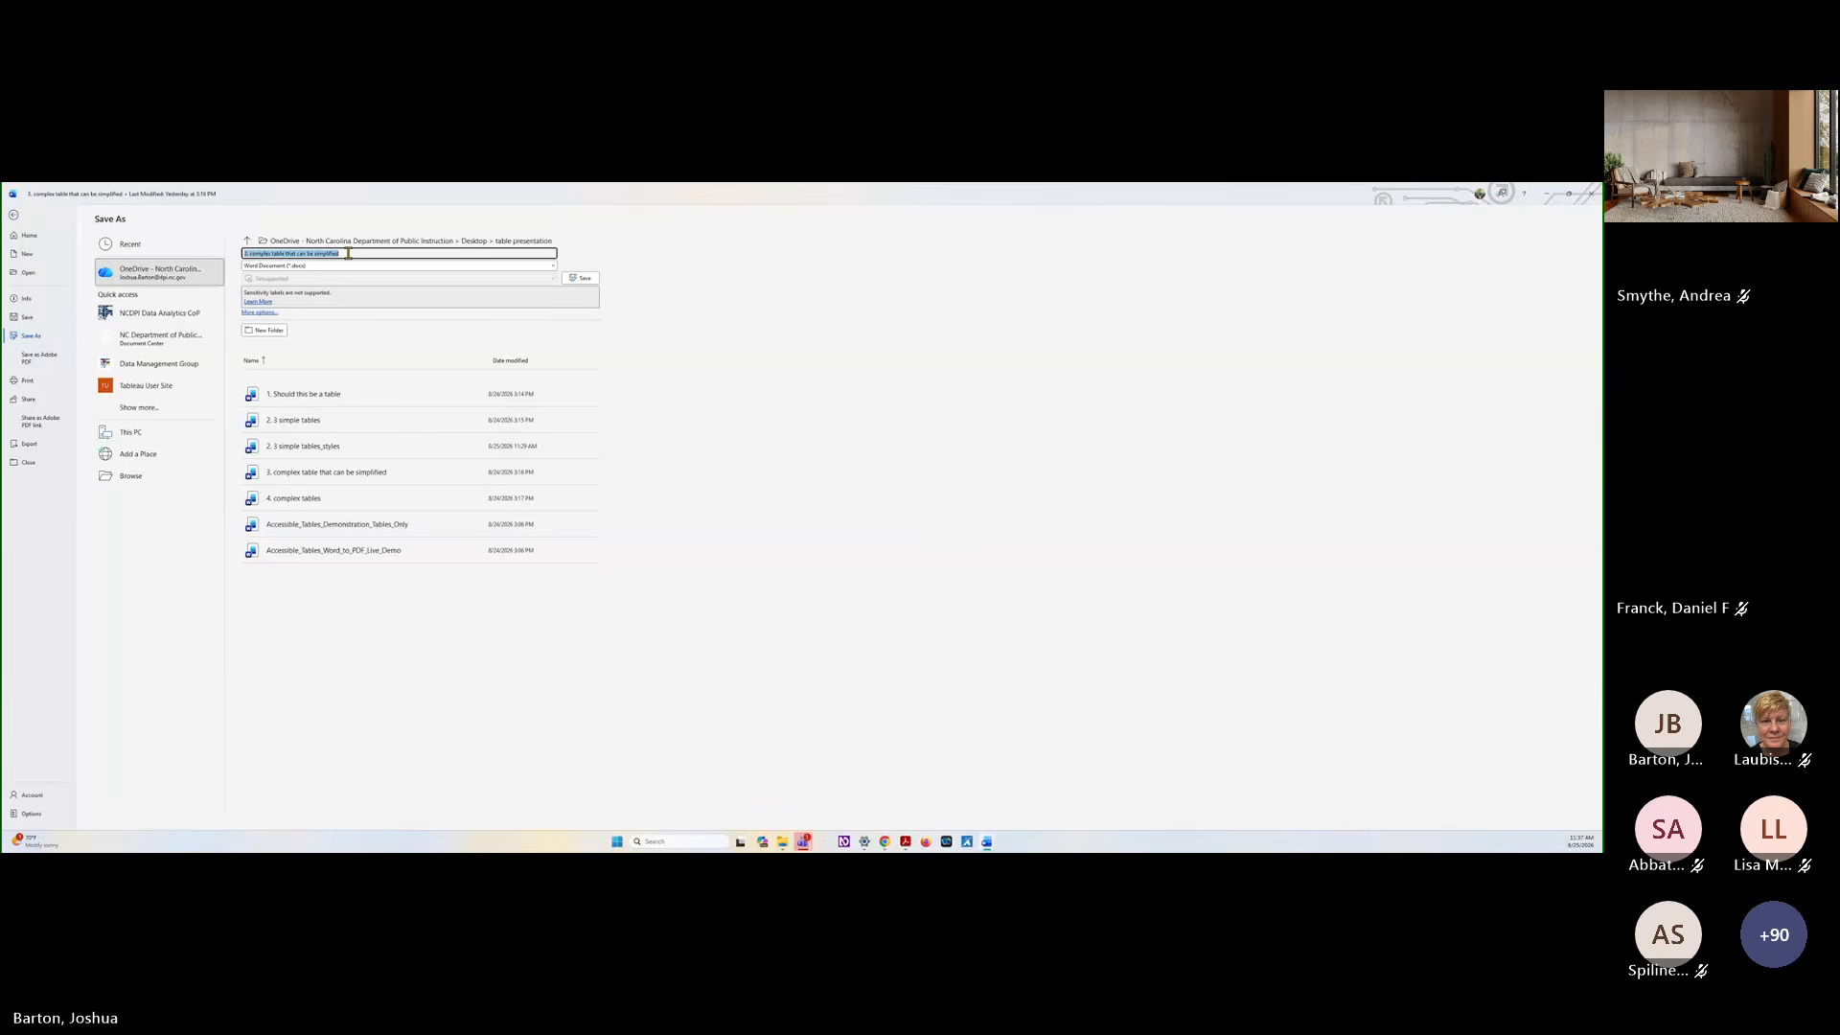
pyautogui.click(348, 253)
pyautogui.write('_it')
pyautogui.write('yles')
pyautogui.press('Return')
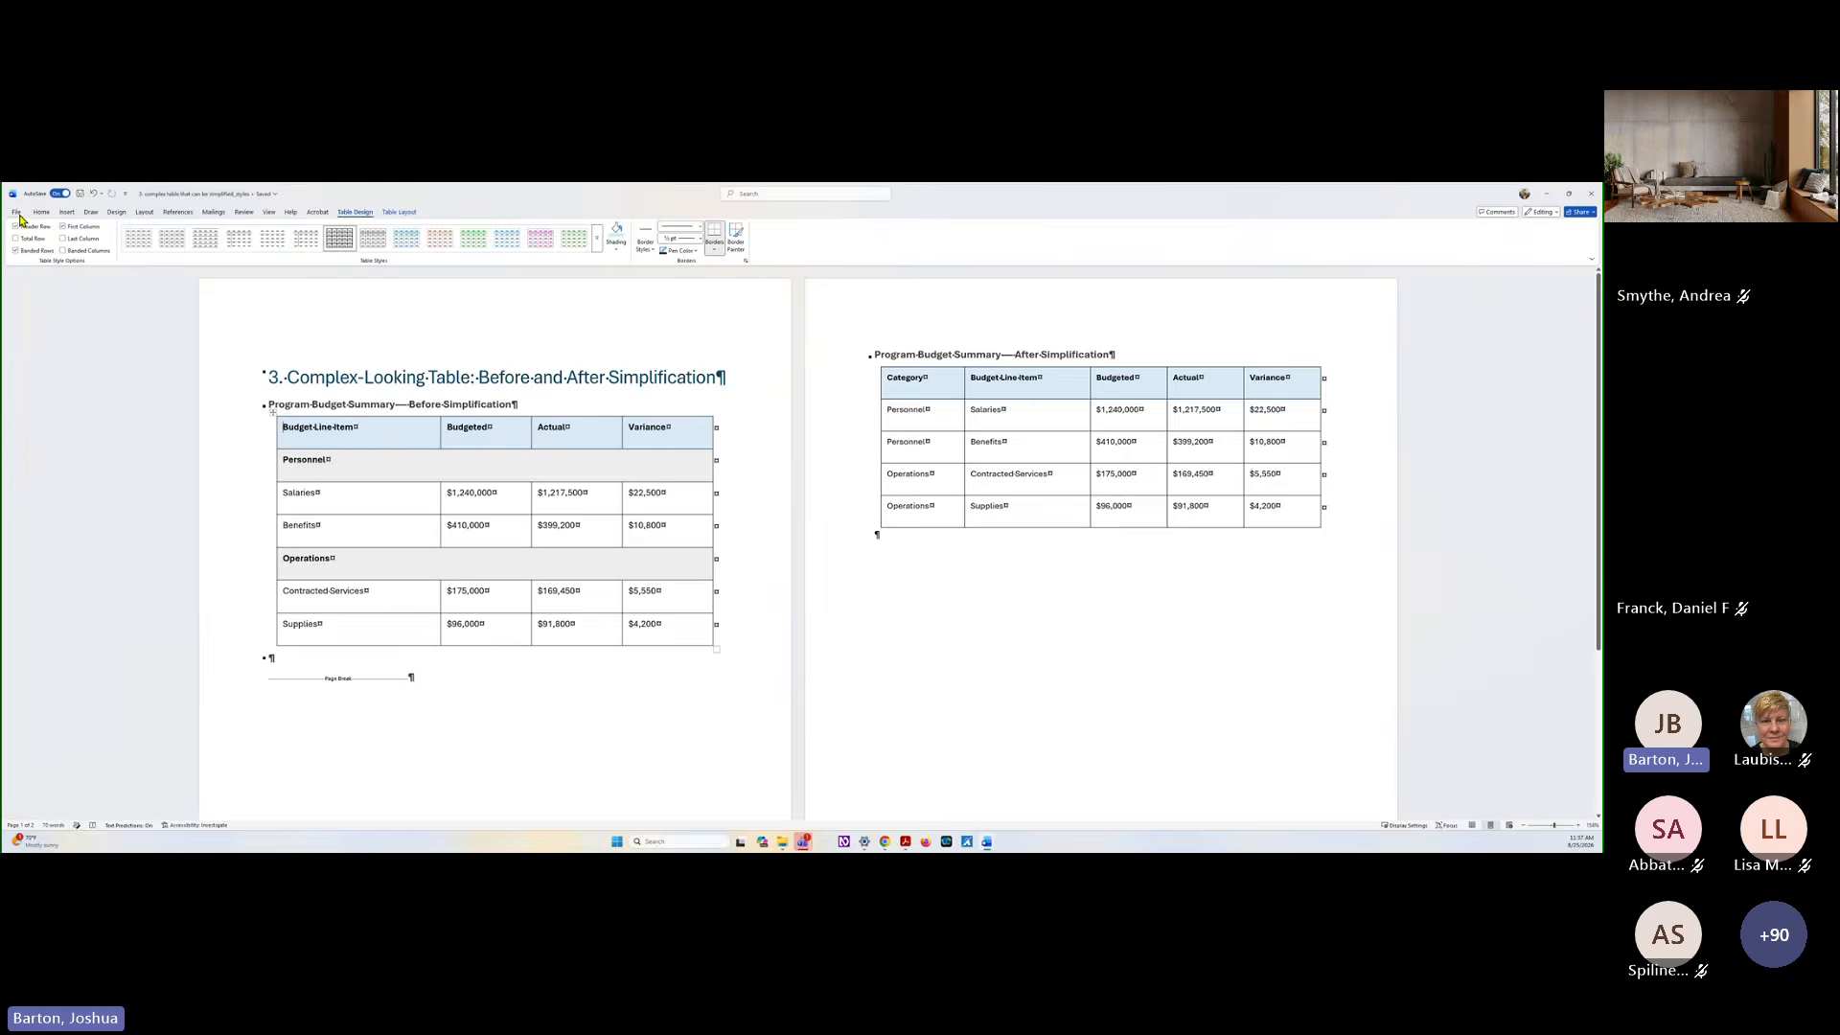
# Export the styled document as an Adobe PDF to the table presentation folder, keeping the suggested file name
pyautogui.click(16, 212)
pyautogui.click(30, 424)
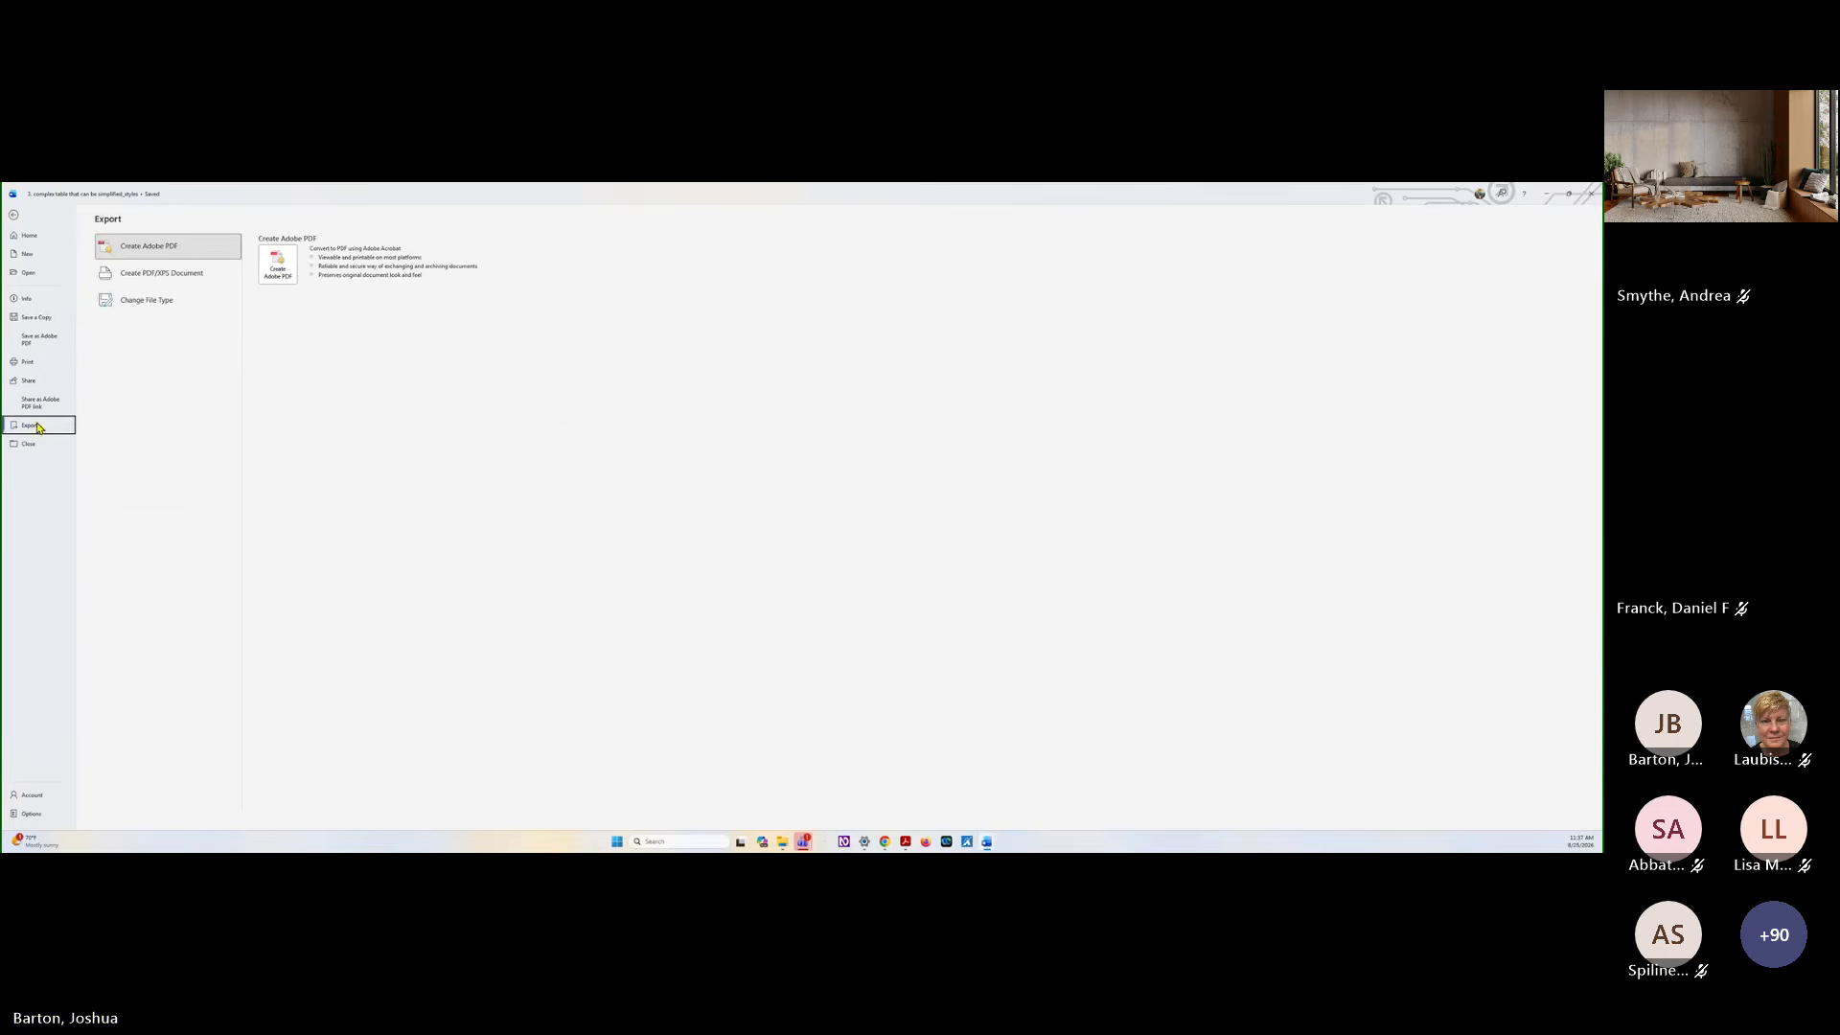
pyautogui.click(197, 272)
pyautogui.click(284, 266)
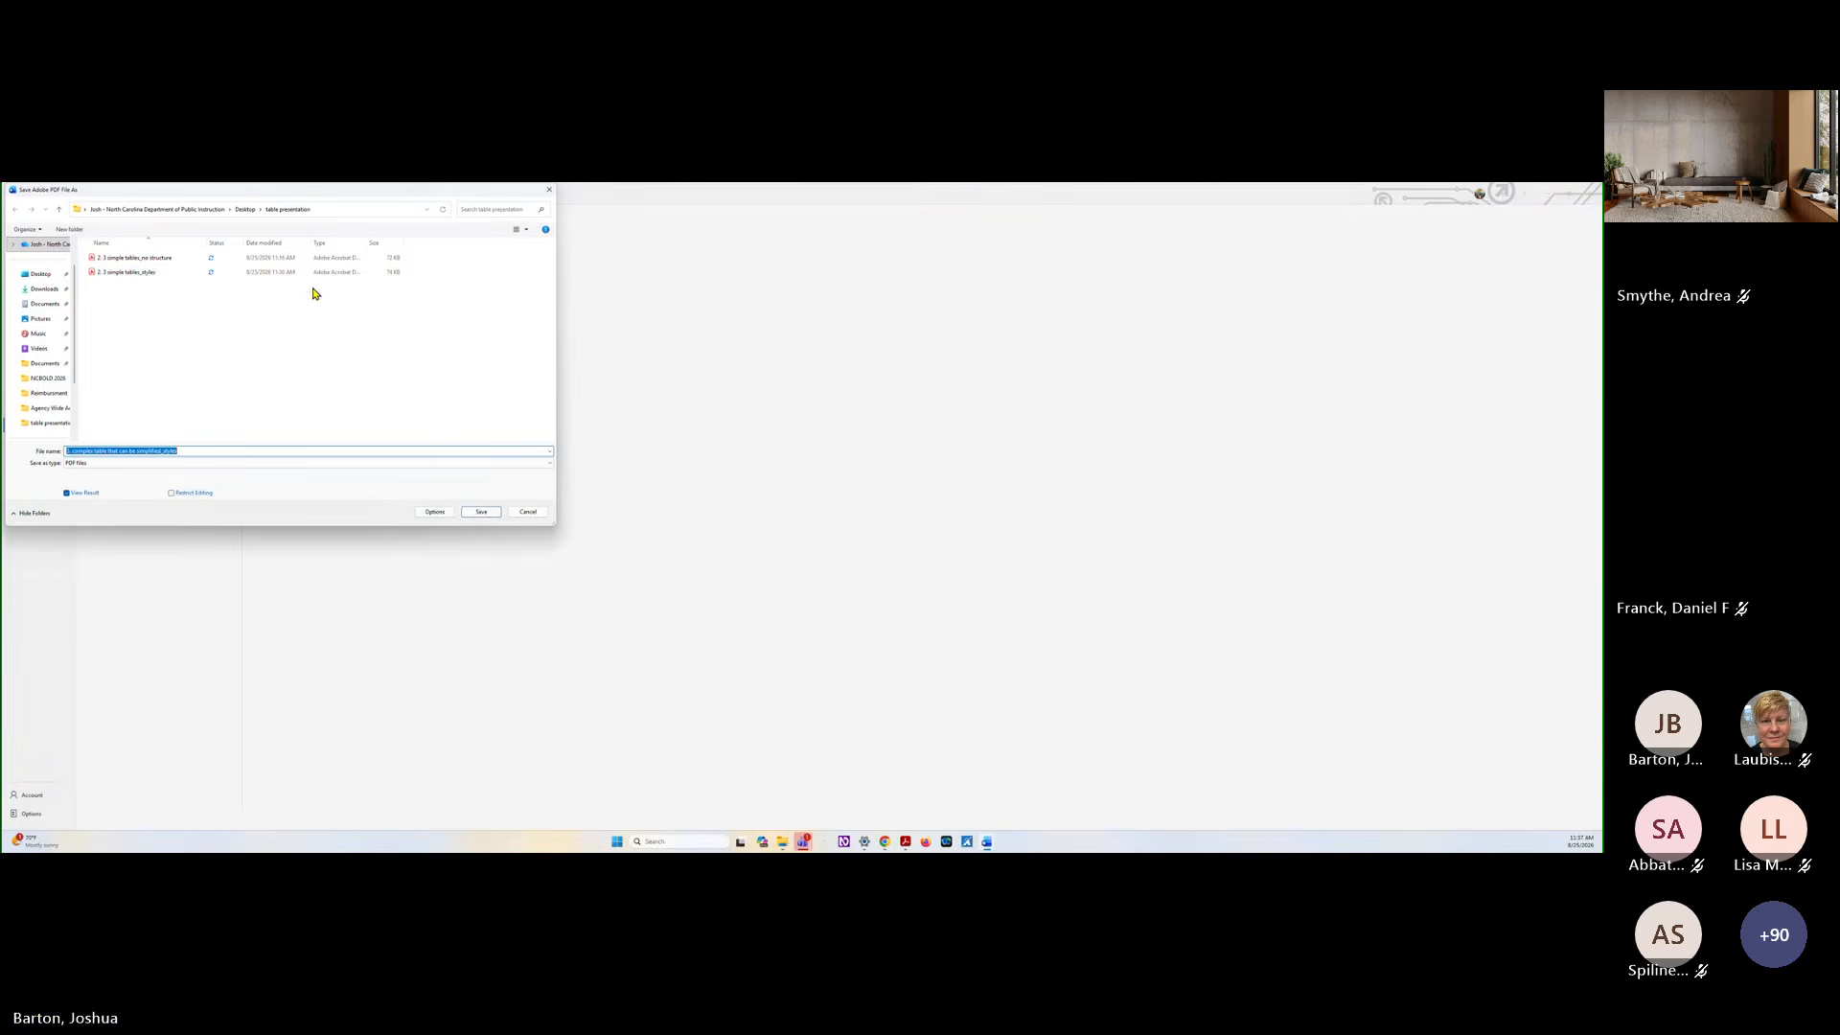
pyautogui.click(480, 512)
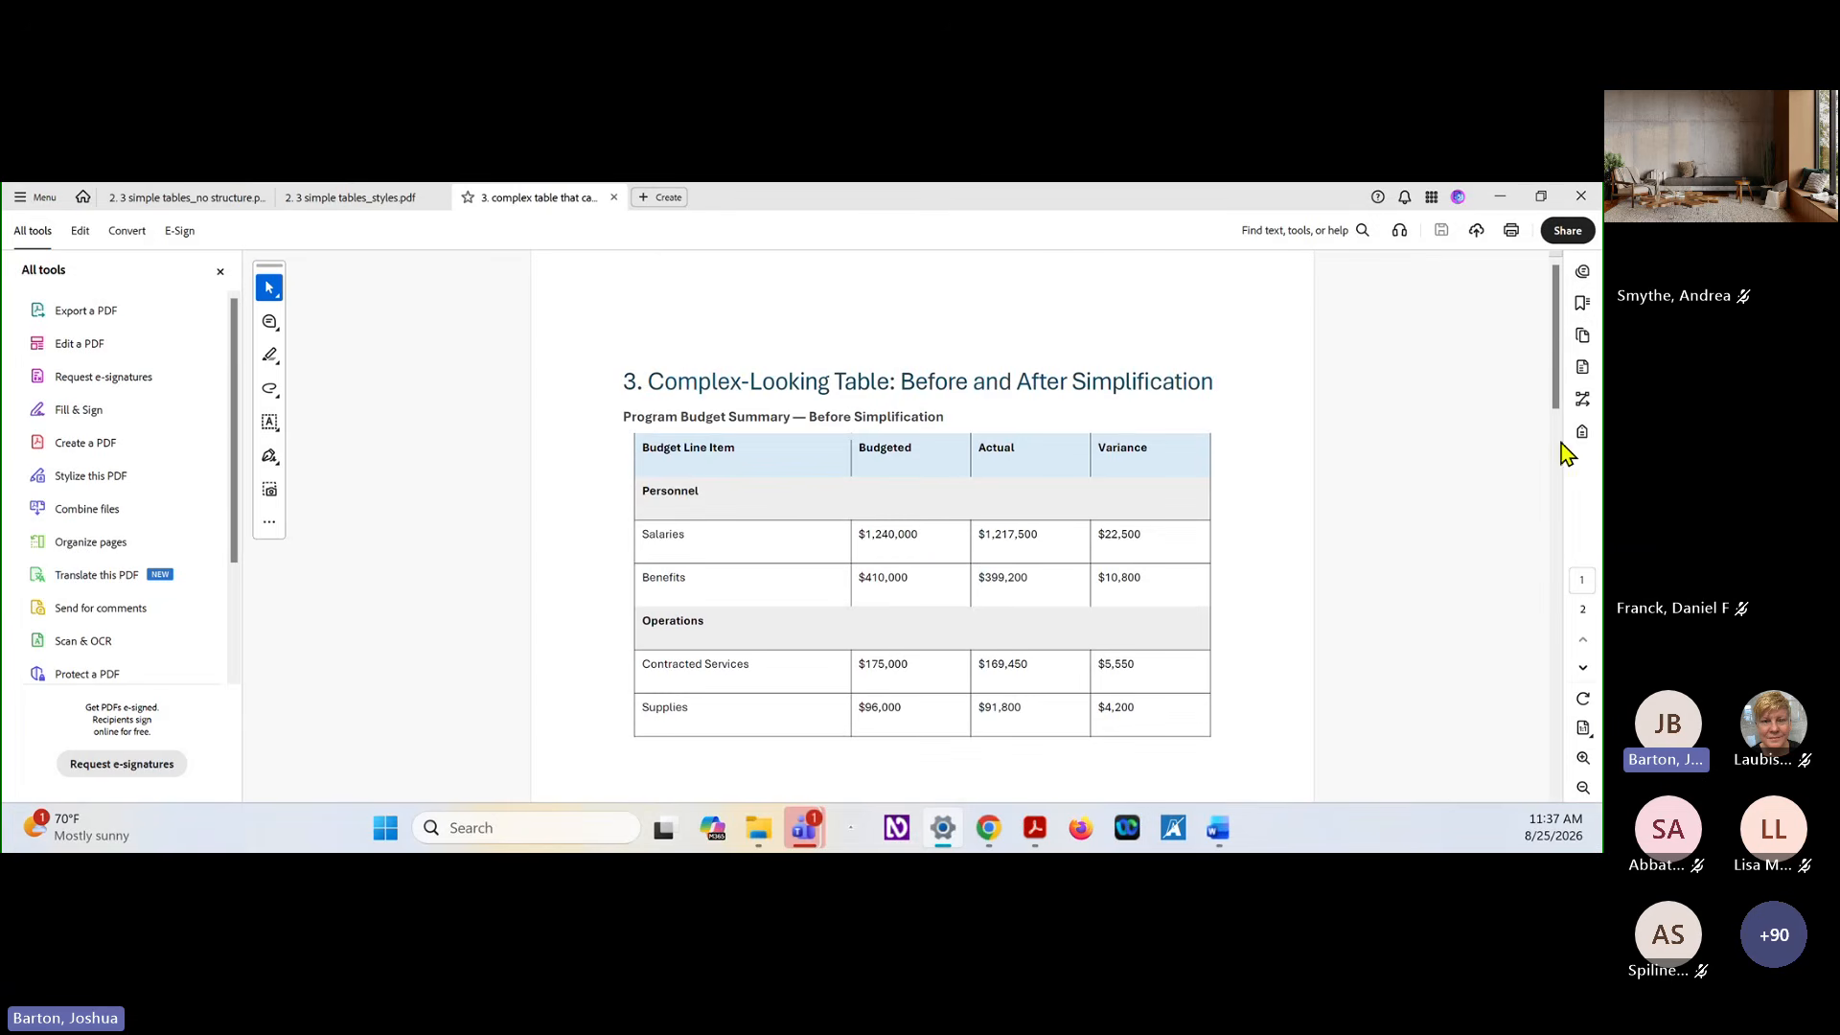
# Show the PDF's accessibility tags and open the Before Simplification table in the Table Editor
pyautogui.click(1582, 431)
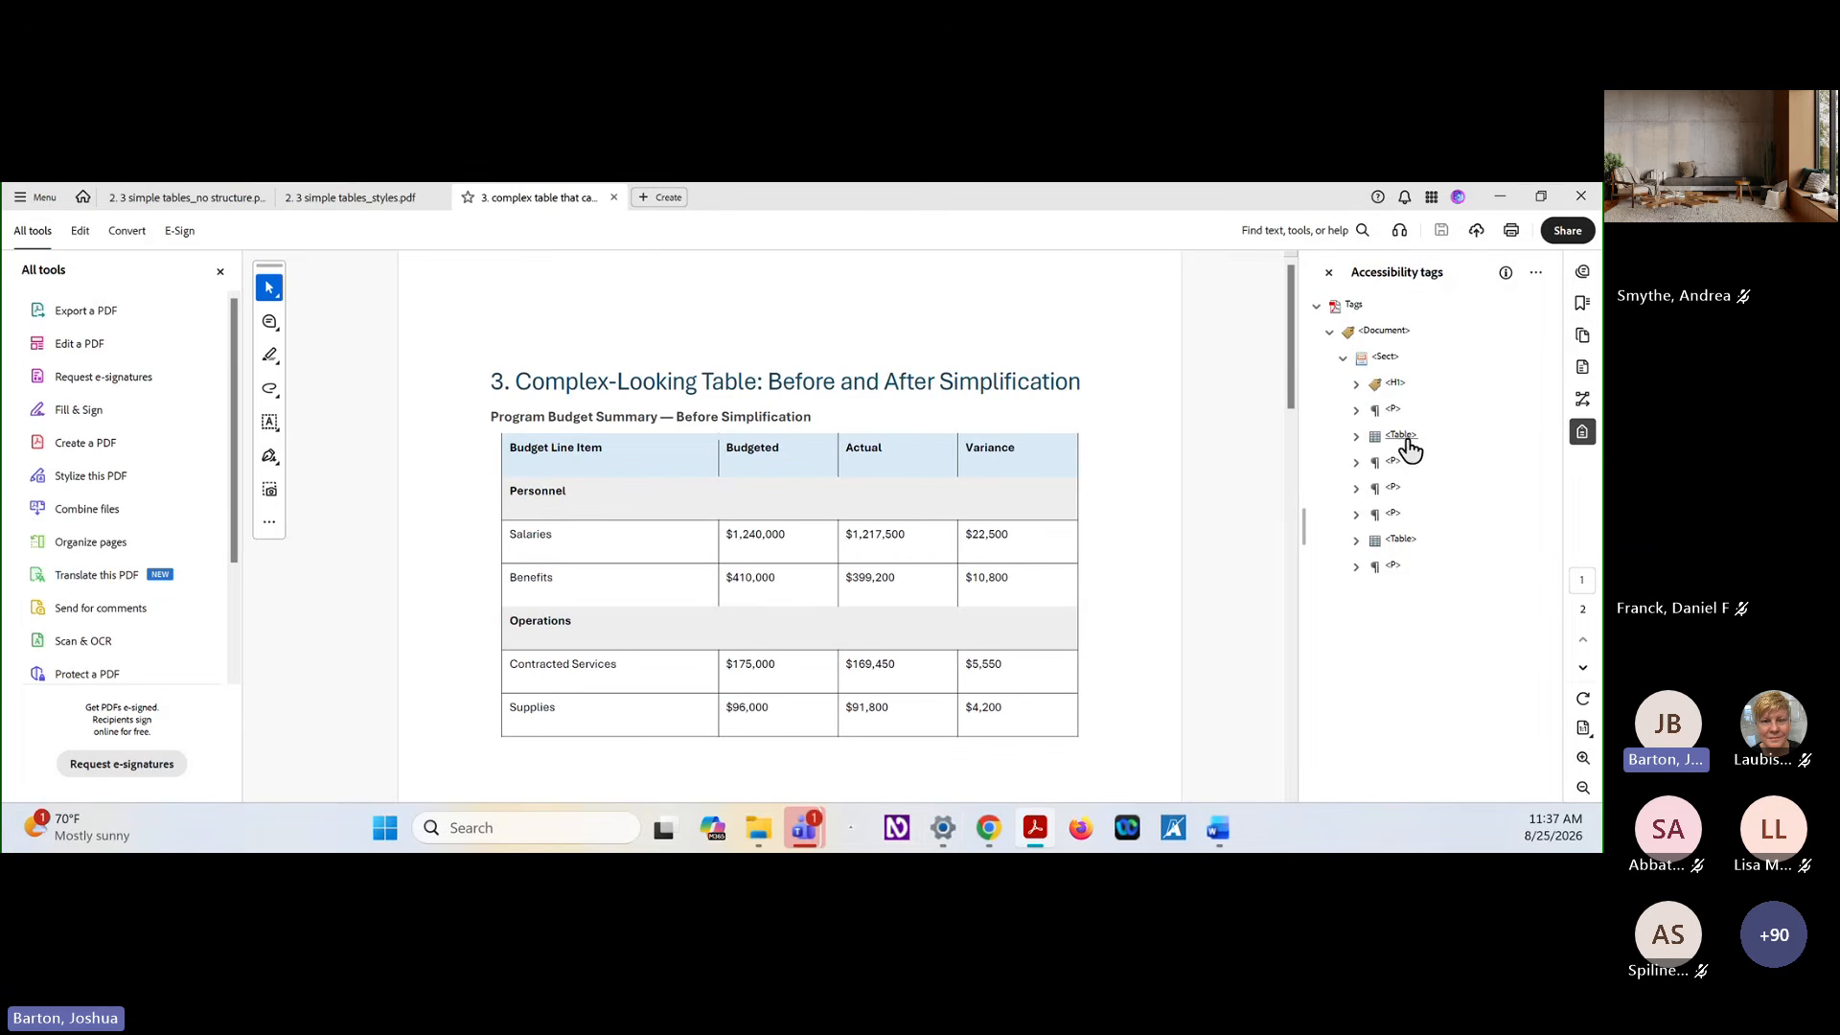
pyautogui.click(1405, 437)
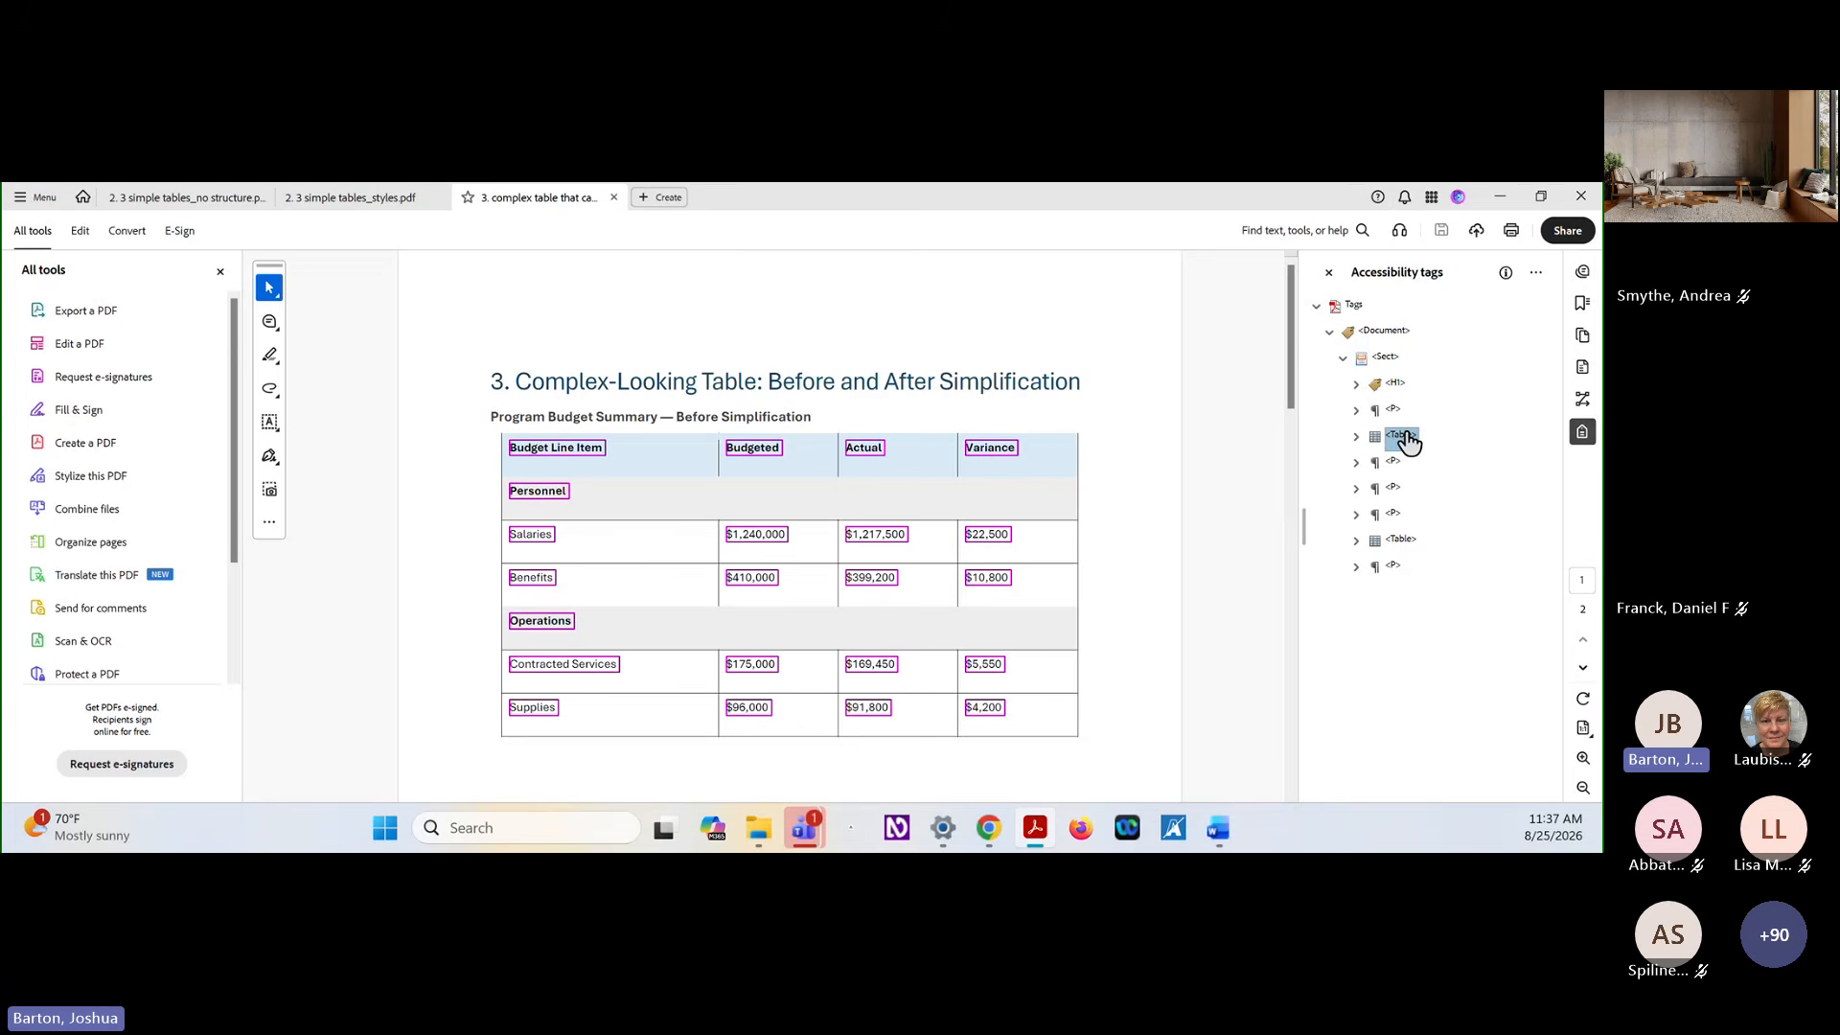
pyautogui.rightClick(1402, 443)
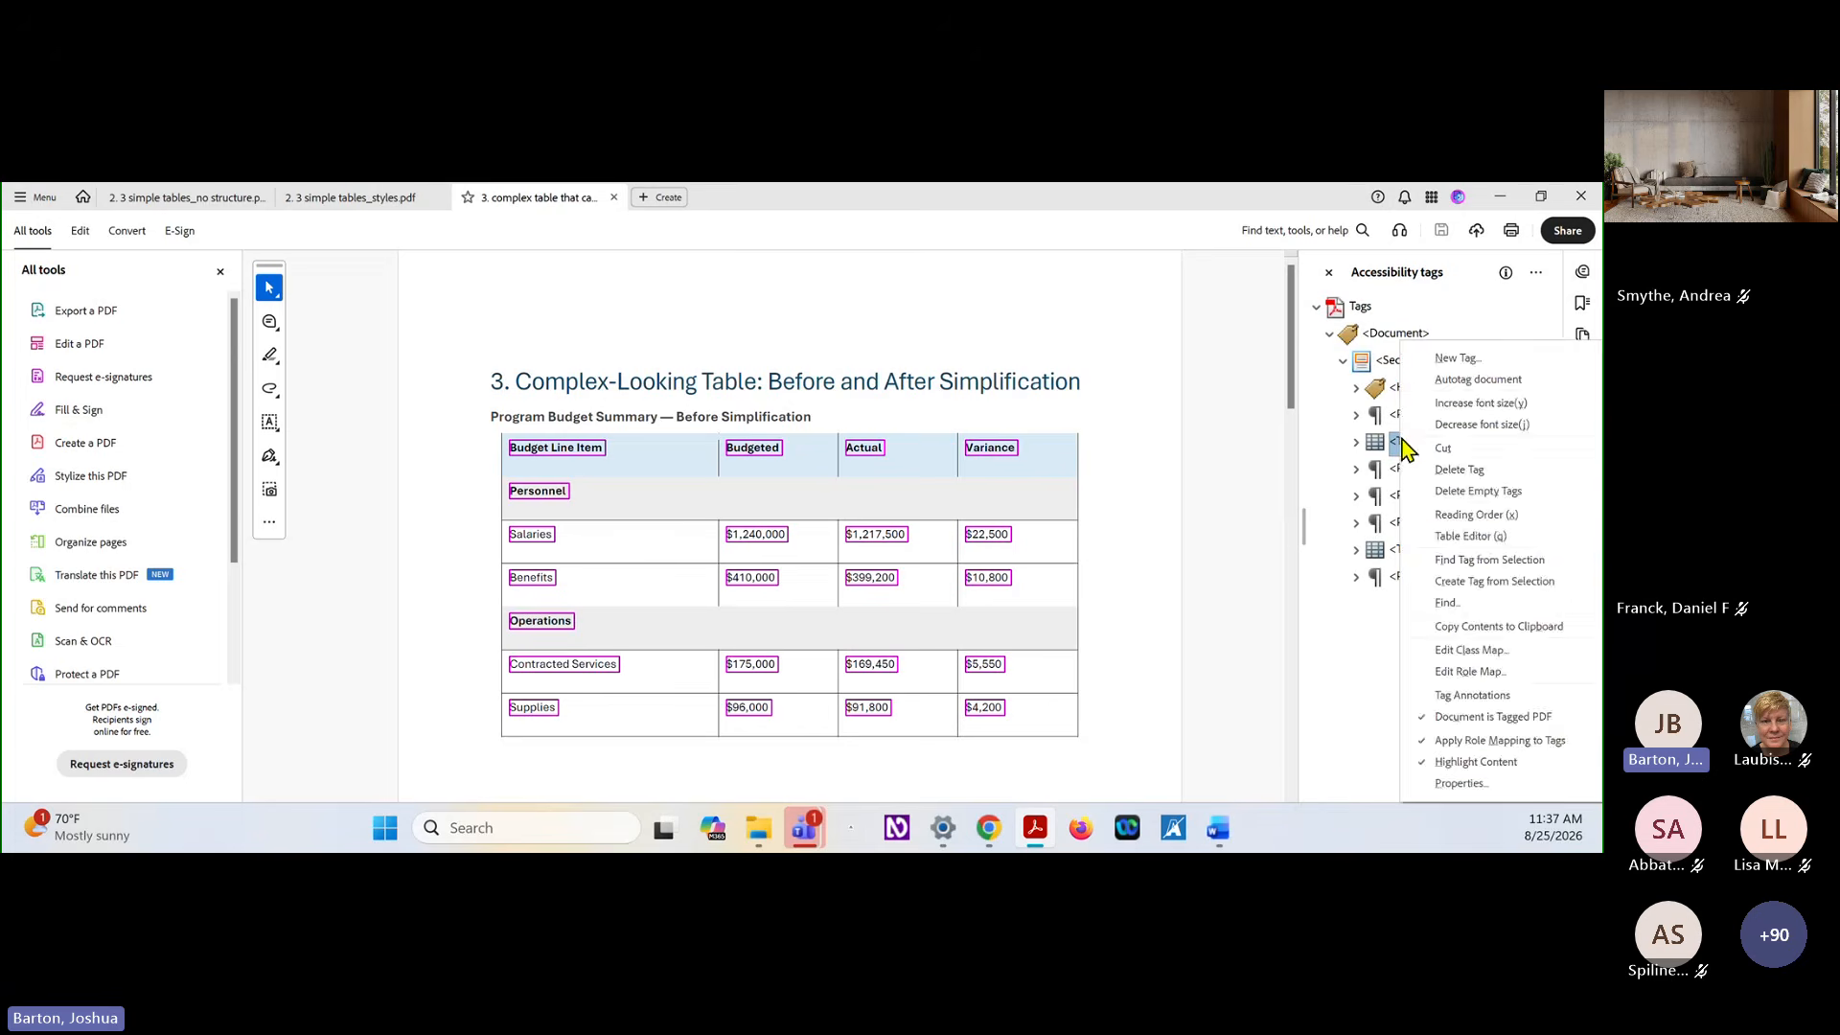
pyautogui.click(1472, 536)
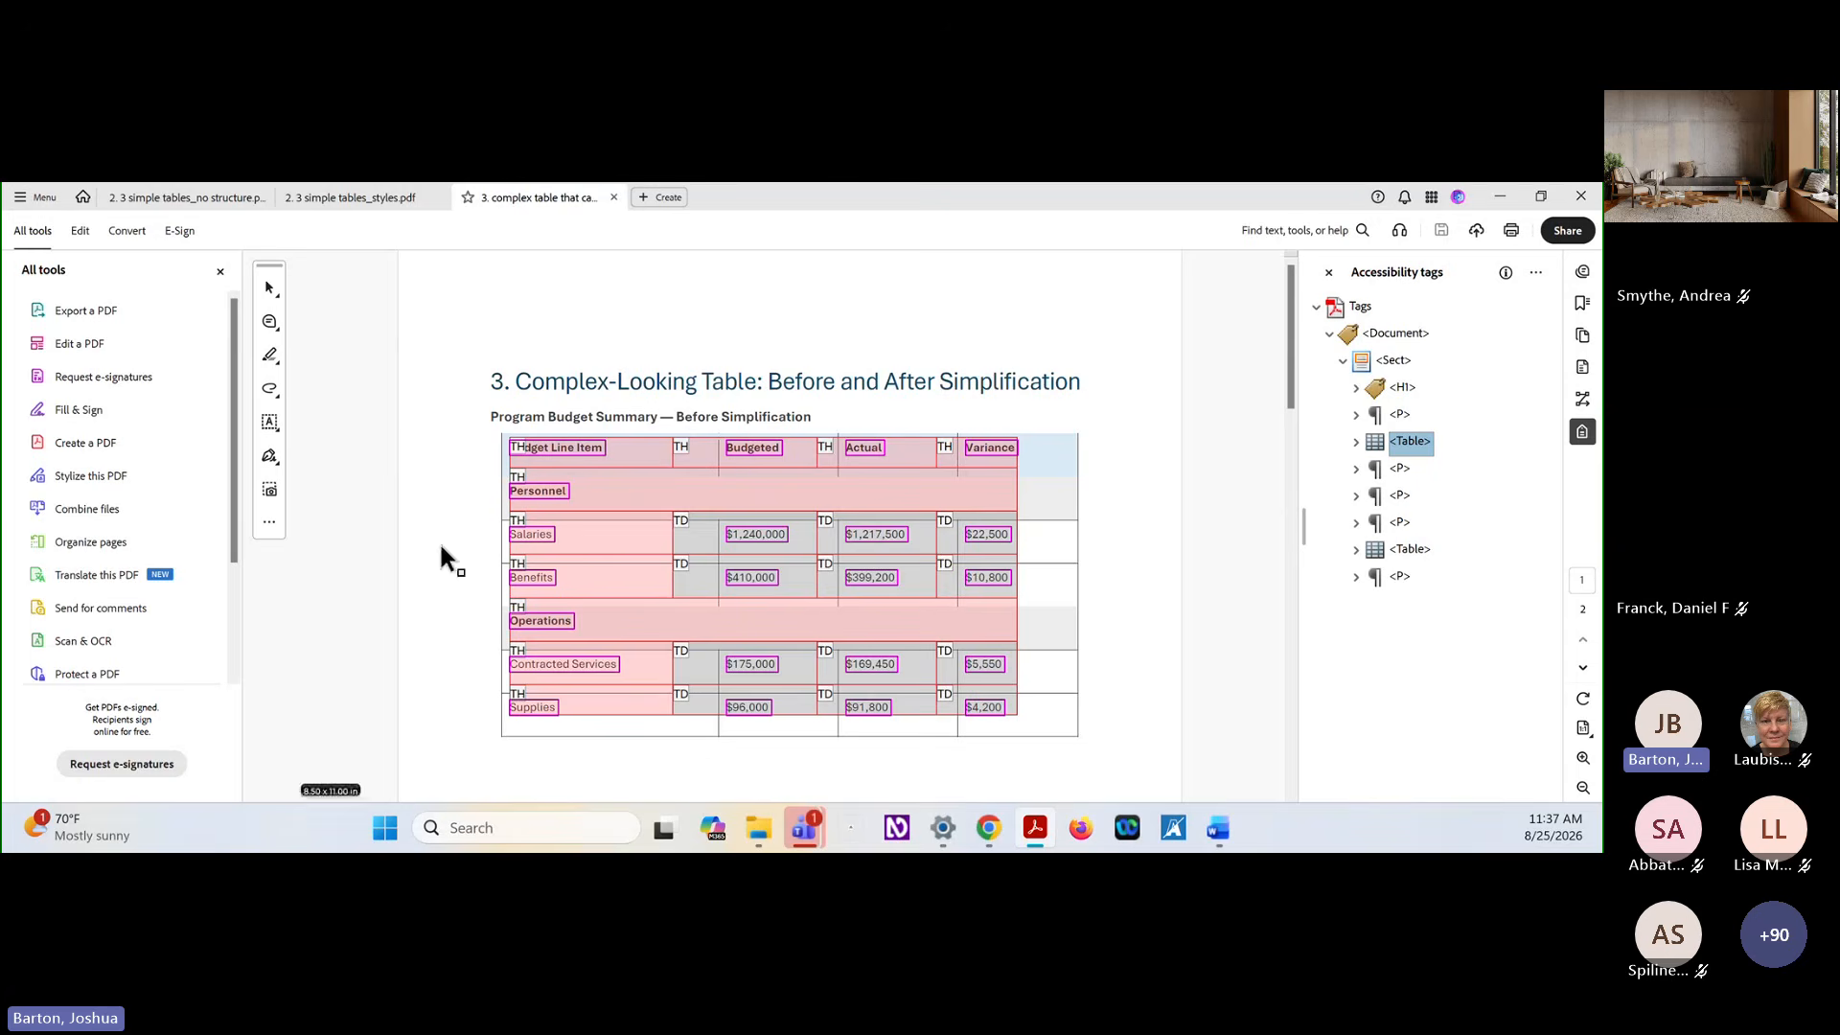
# Inspect the table cell properties of the merged Personnel header cell, then close them without changes
pyautogui.click(589, 493)
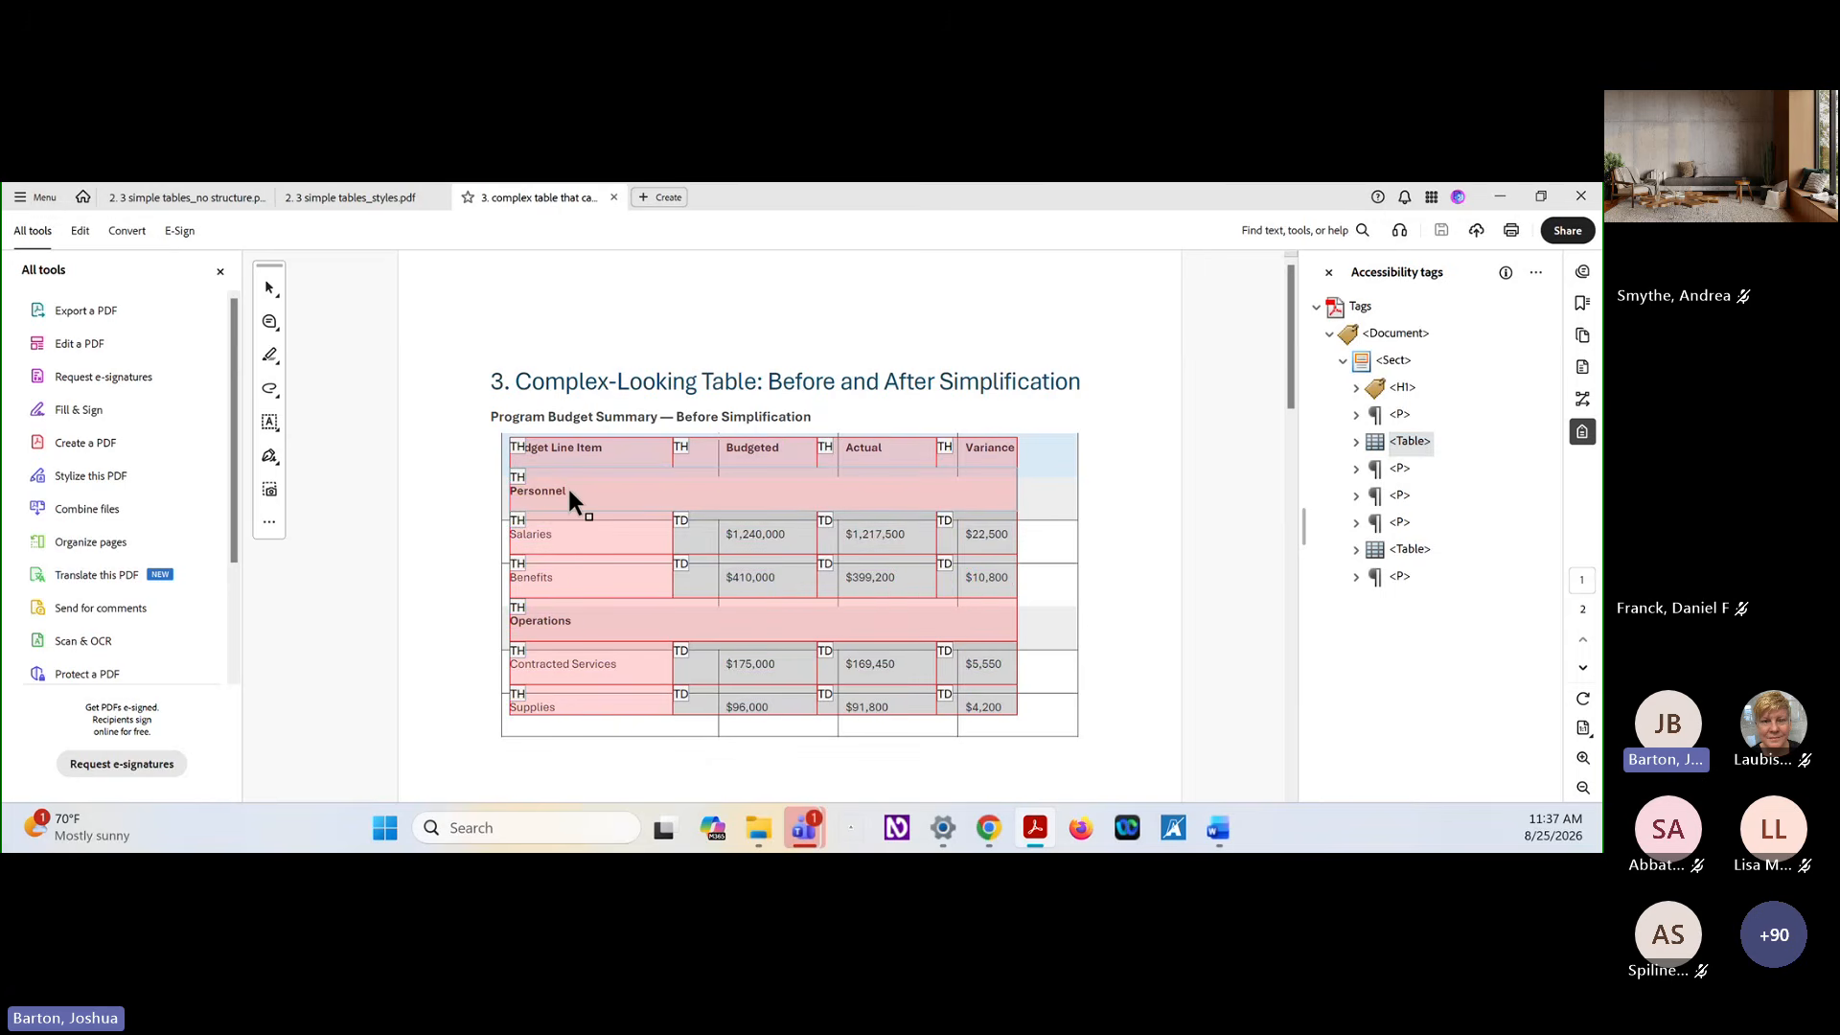
pyautogui.rightClick(569, 493)
pyautogui.click(631, 503)
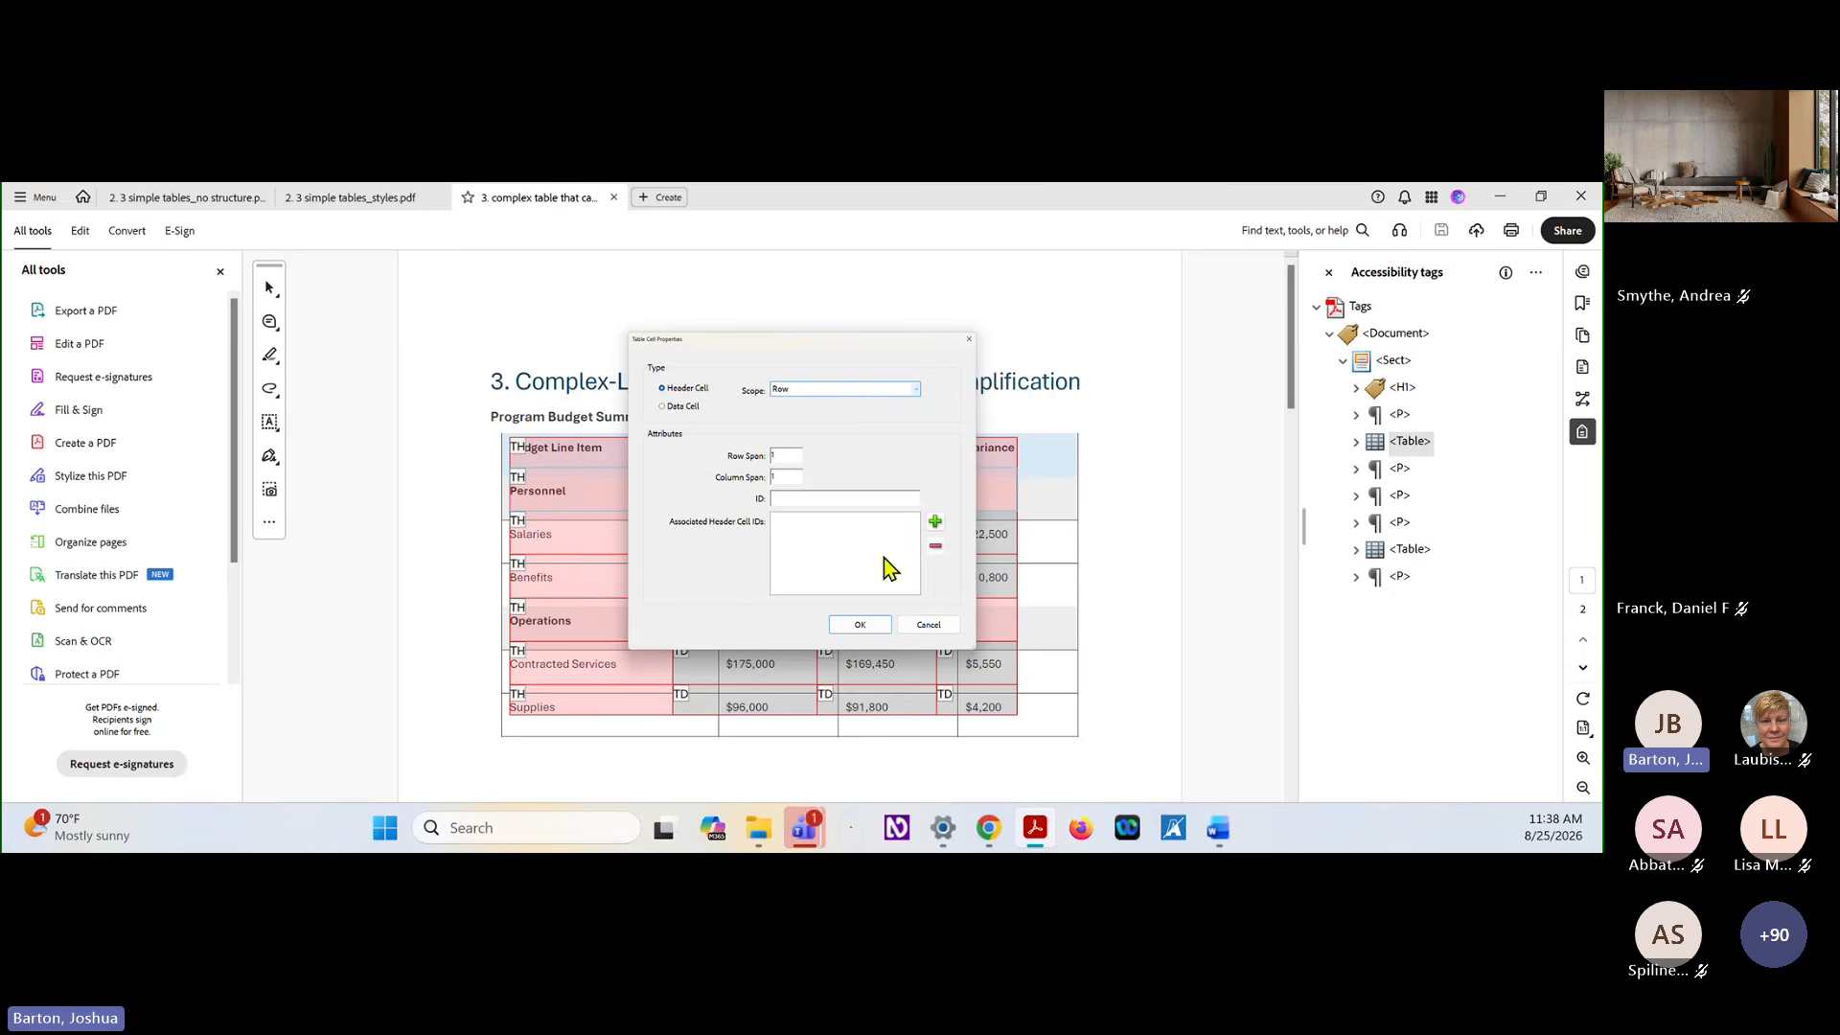
pyautogui.click(945, 629)
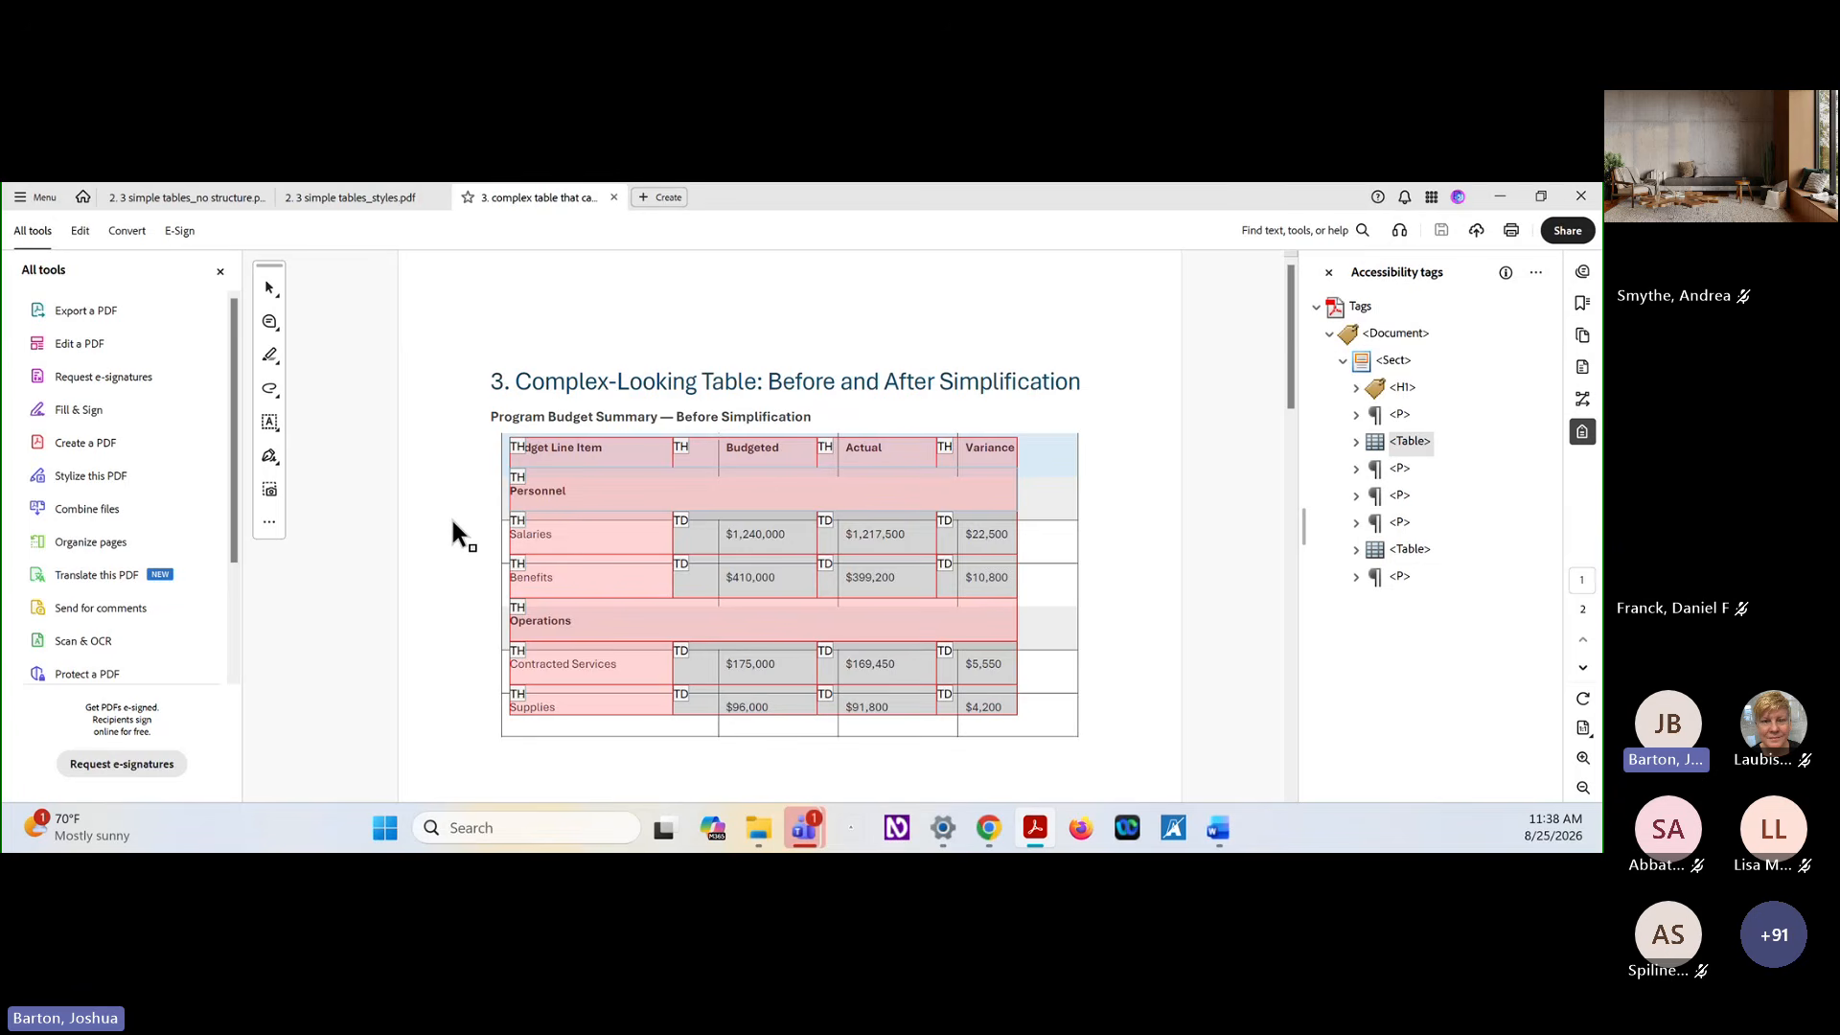
# Open the After Simplification table in the Table Editor to review its header tags, then return to the Before Simplification table
pyautogui.scroll(-5, 460, 522)
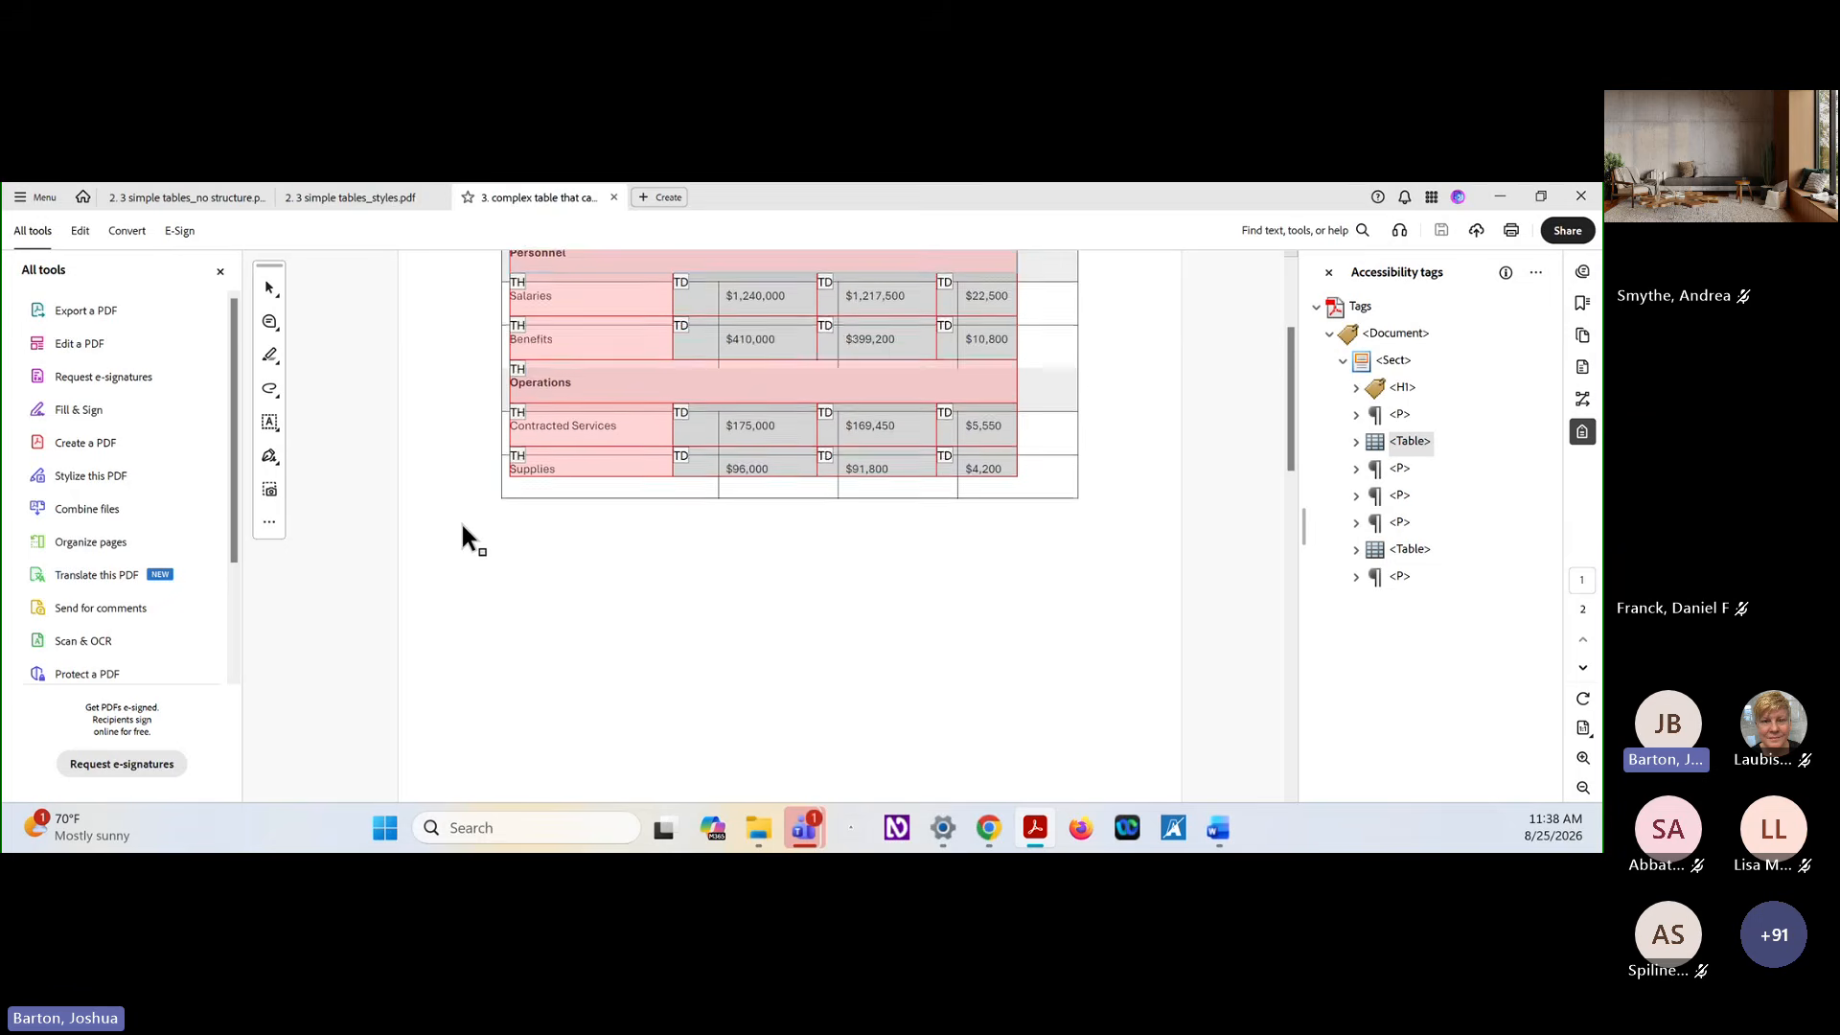
pyautogui.scroll(-8, 738, 547)
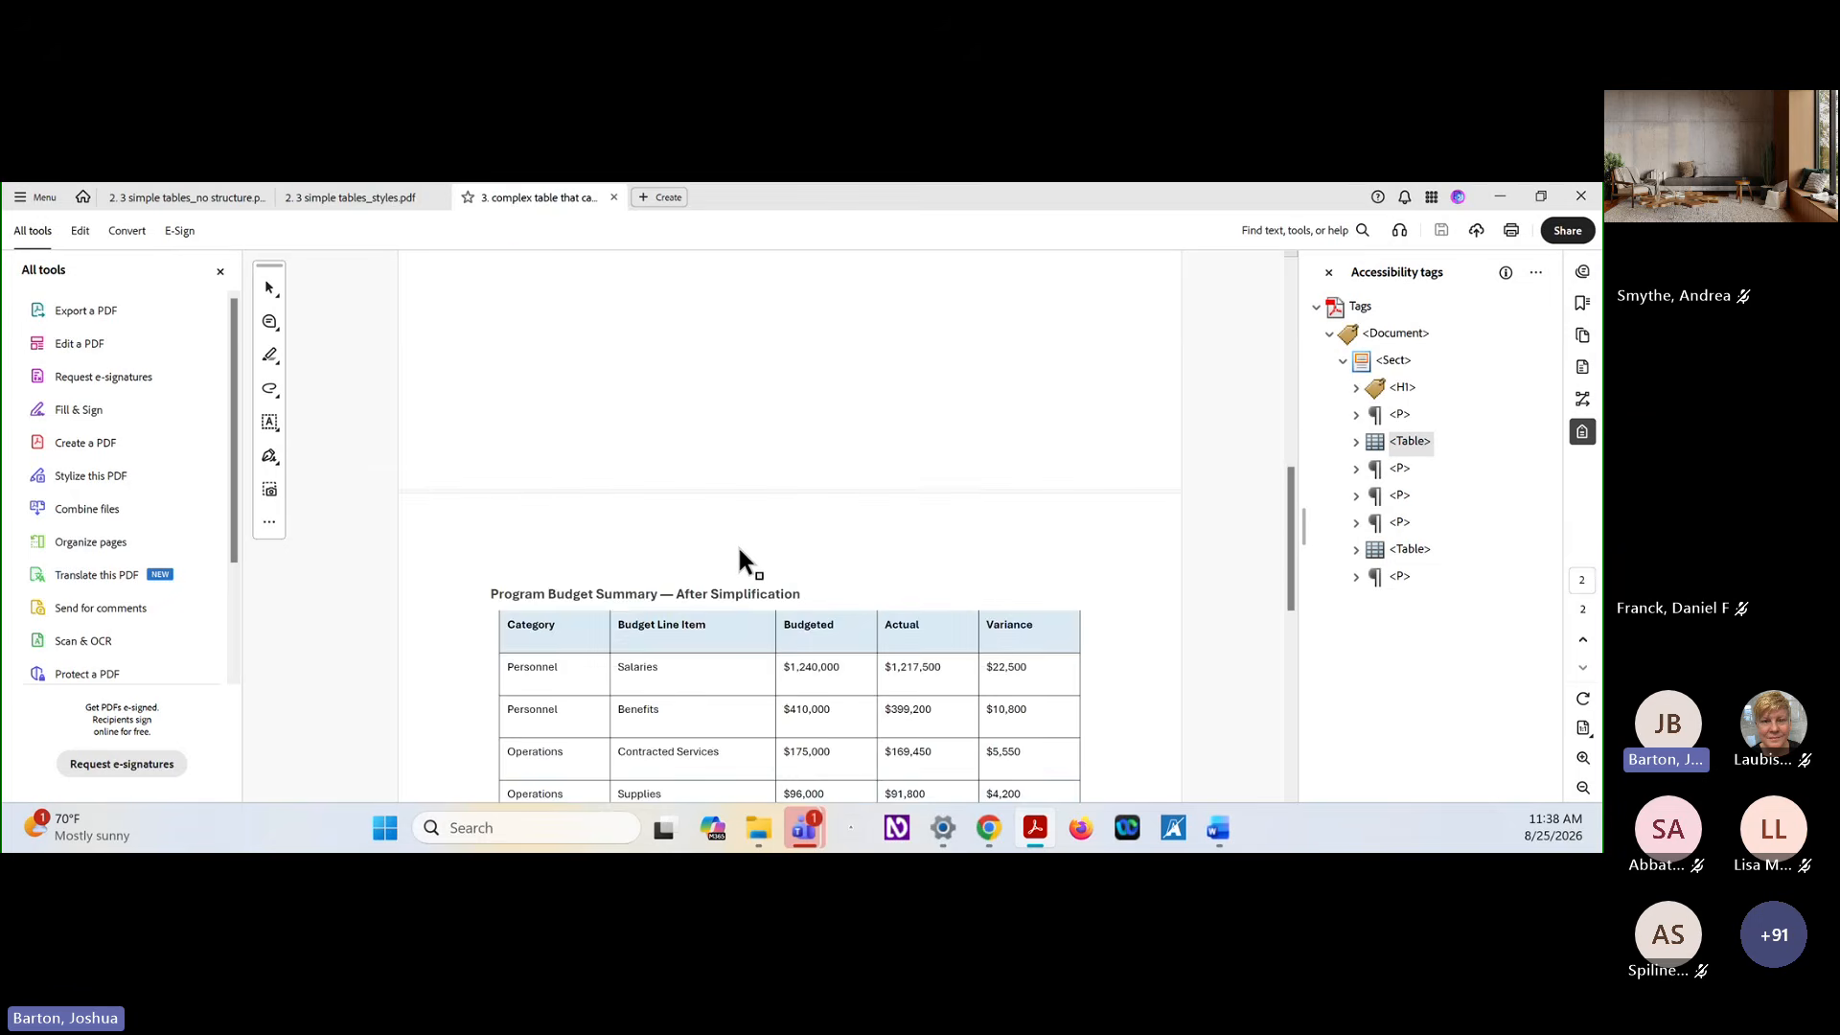
pyautogui.scroll(-1, 739, 550)
pyautogui.click(1405, 554)
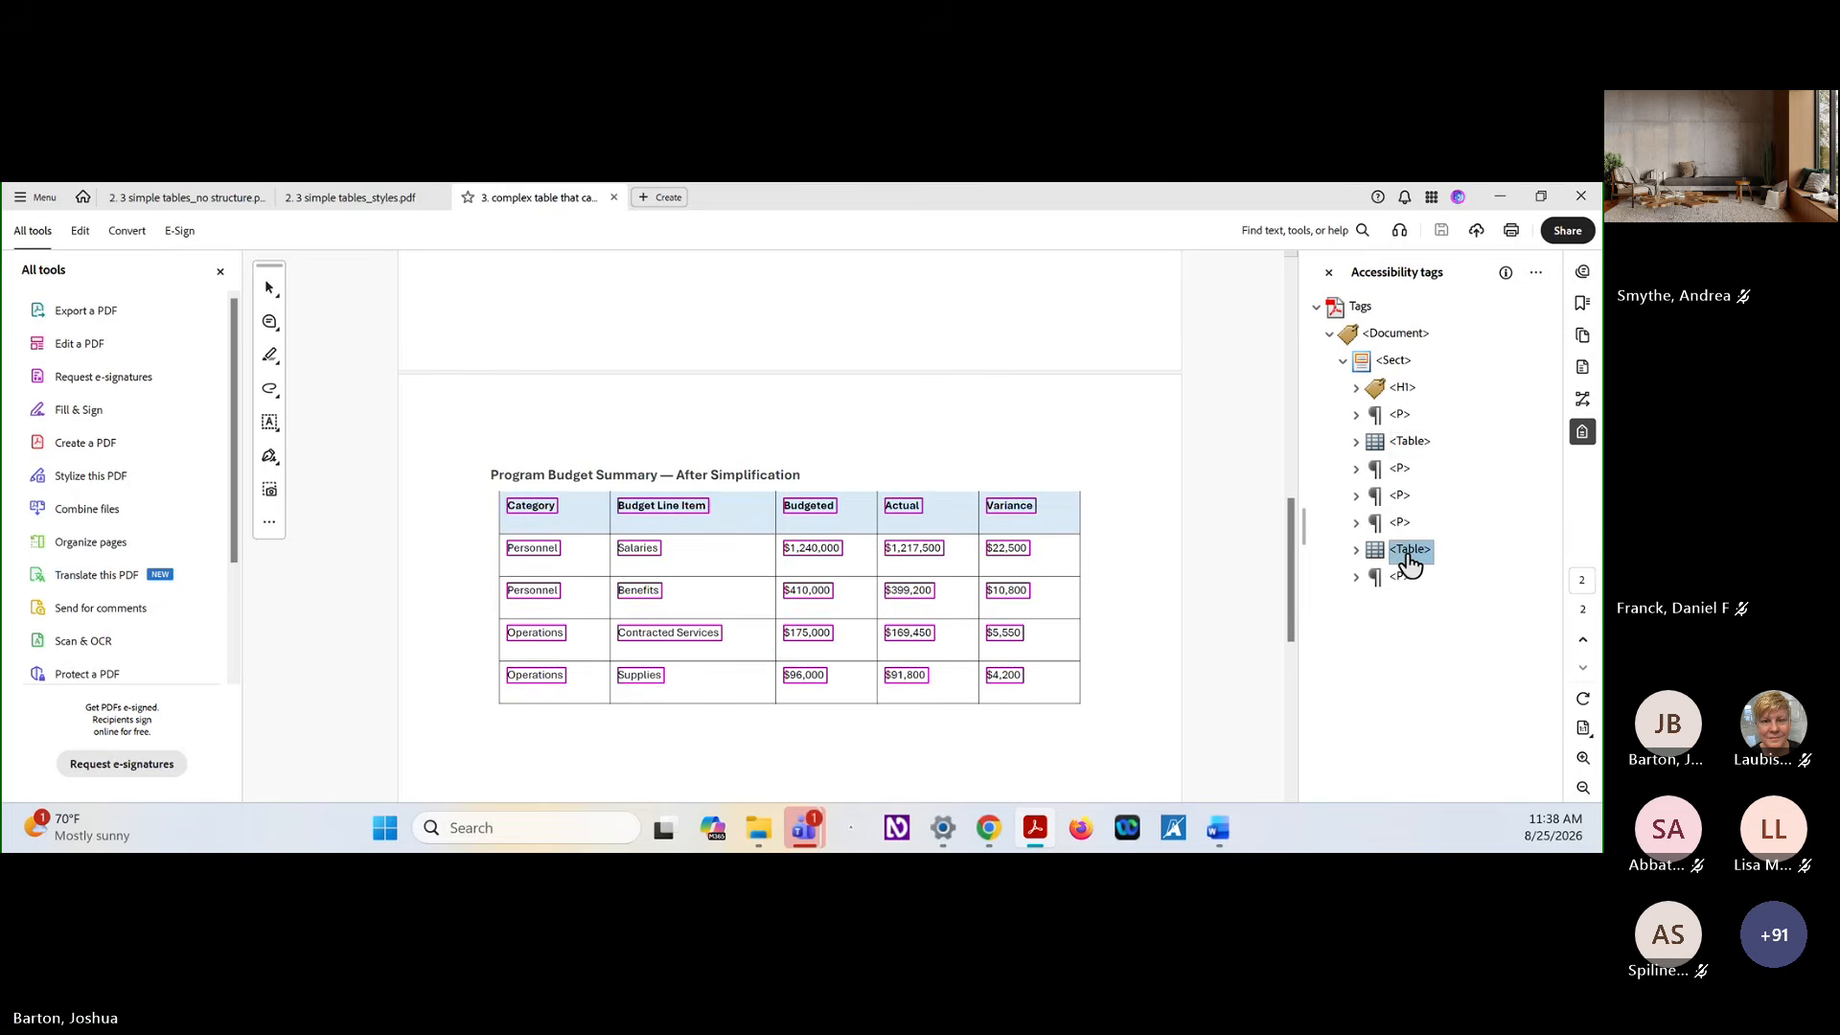
pyautogui.rightClick(1407, 558)
pyautogui.click(1476, 536)
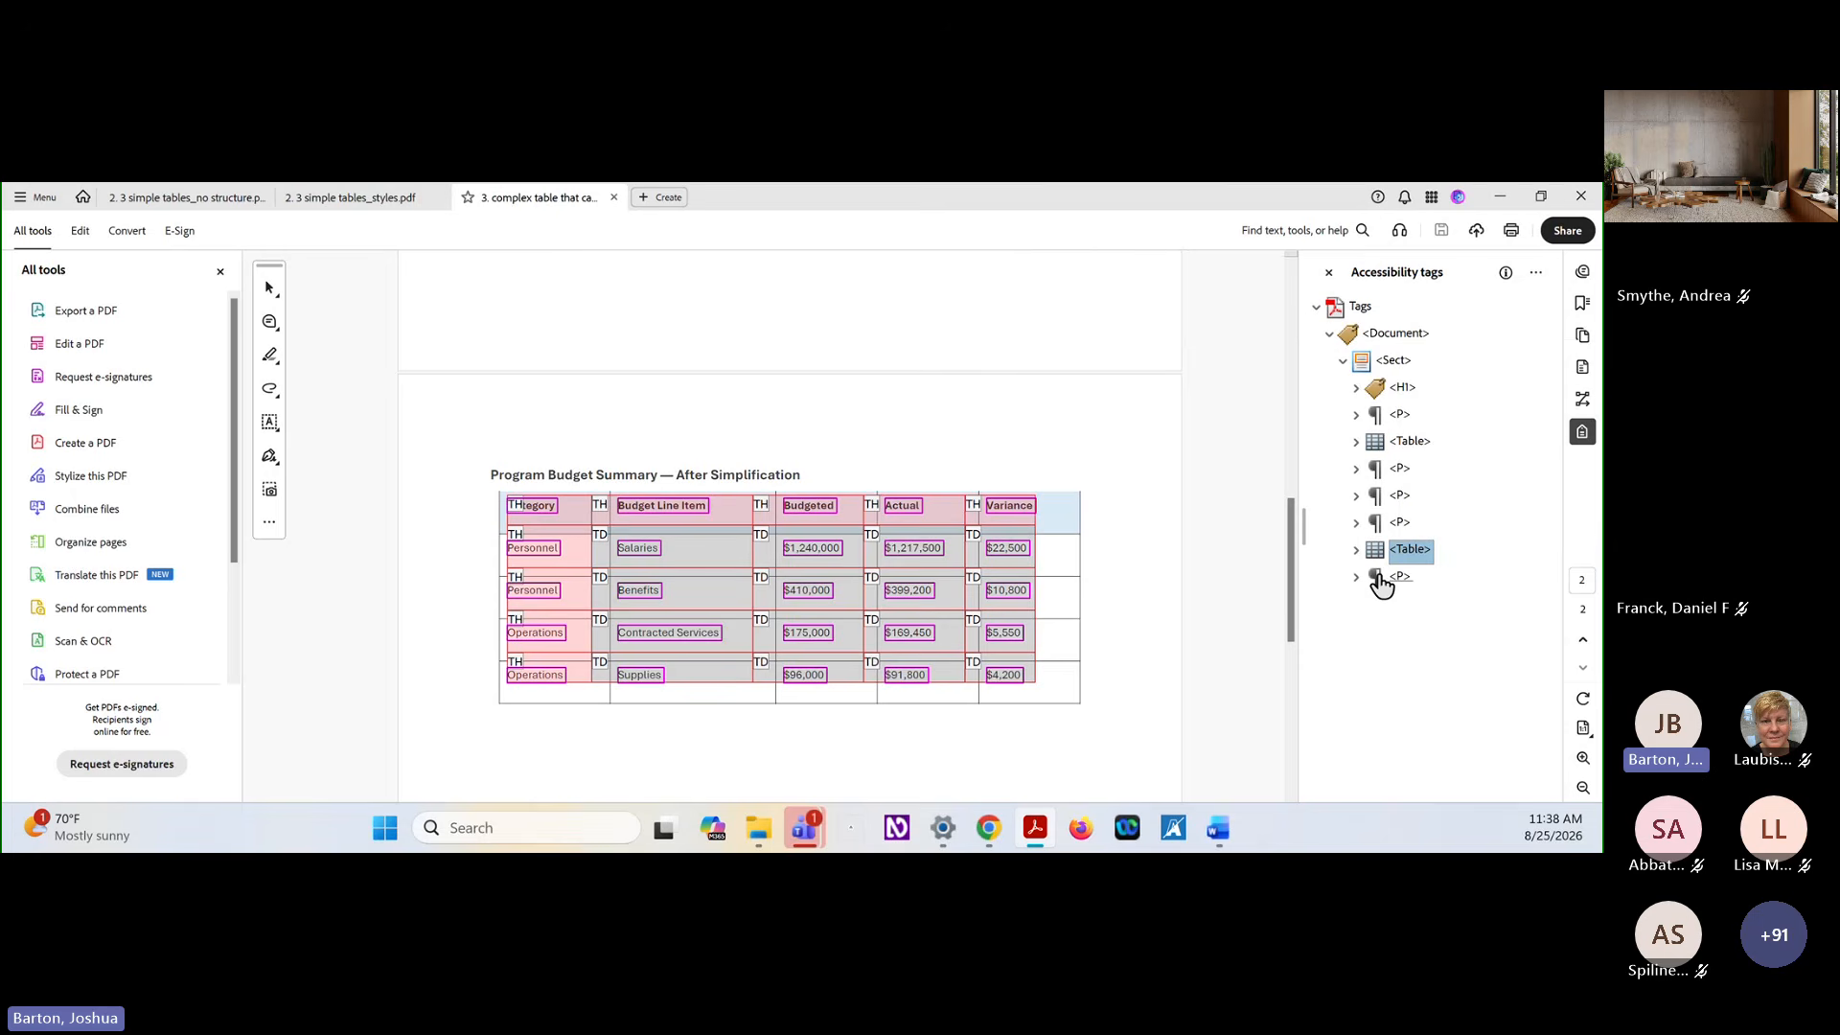
pyautogui.click(580, 503)
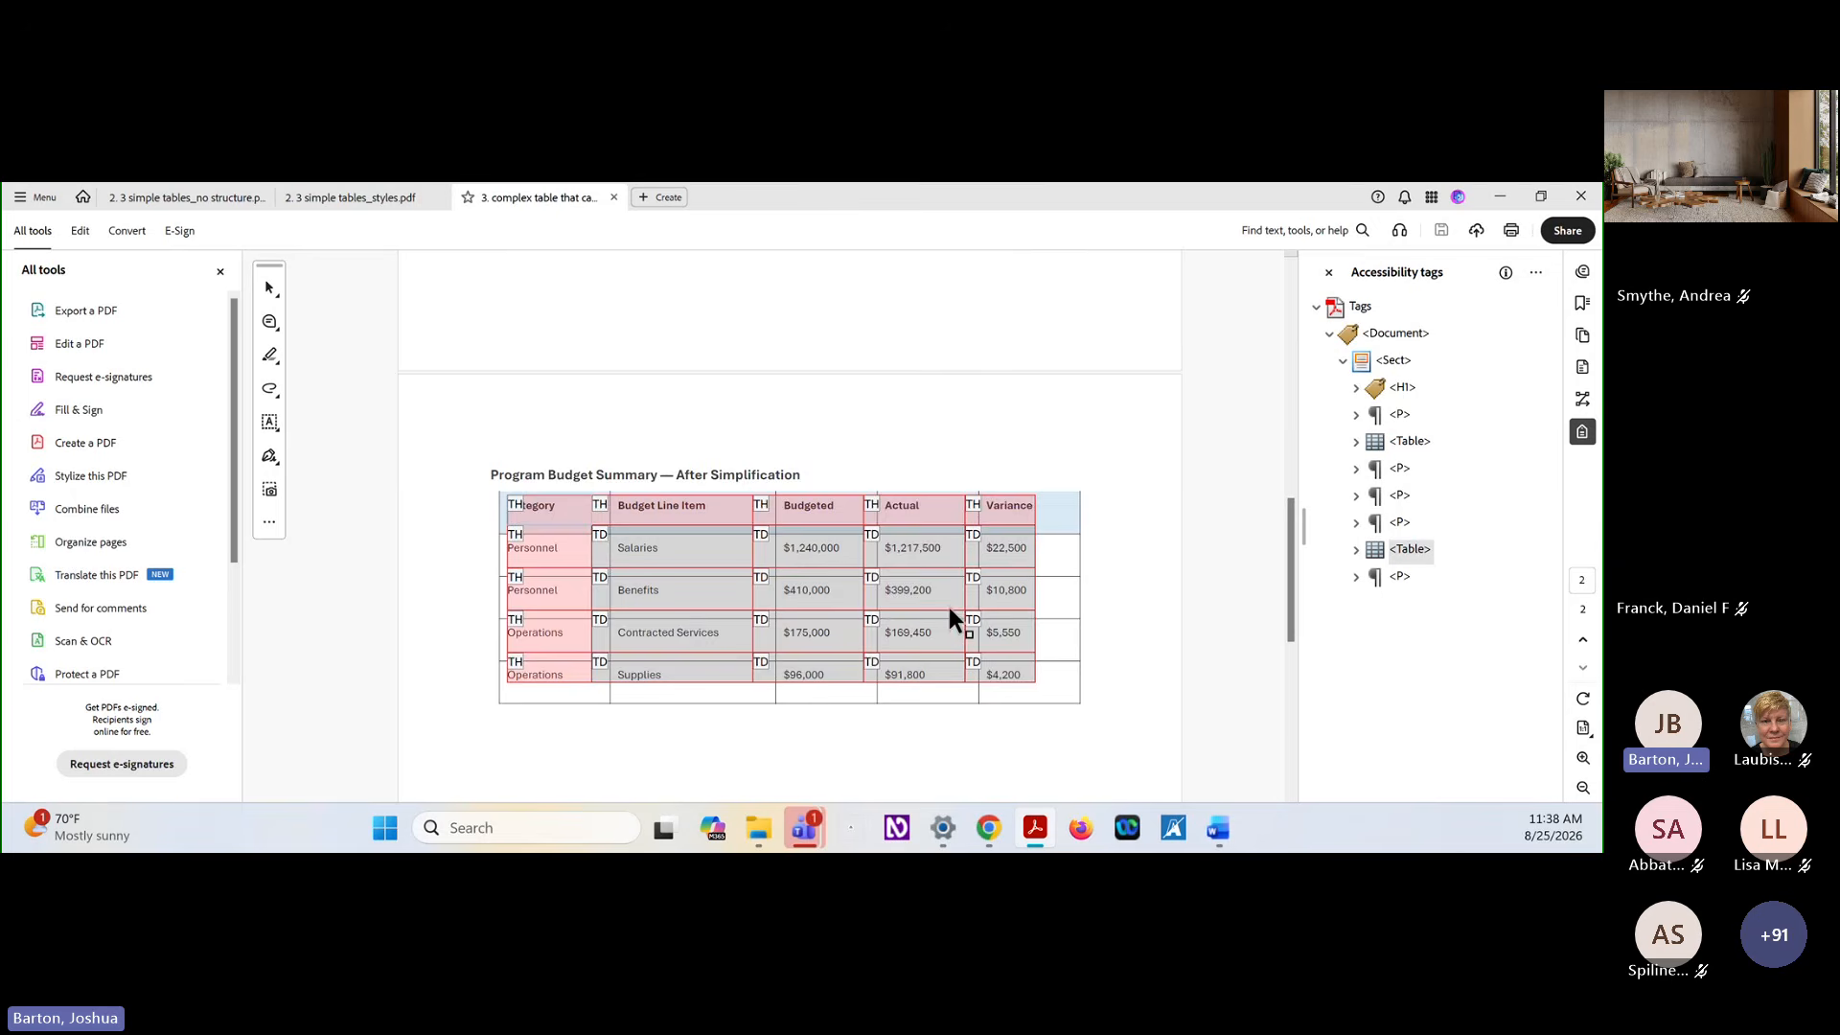
pyautogui.scroll(6, 949, 607)
pyautogui.scroll(3, 949, 613)
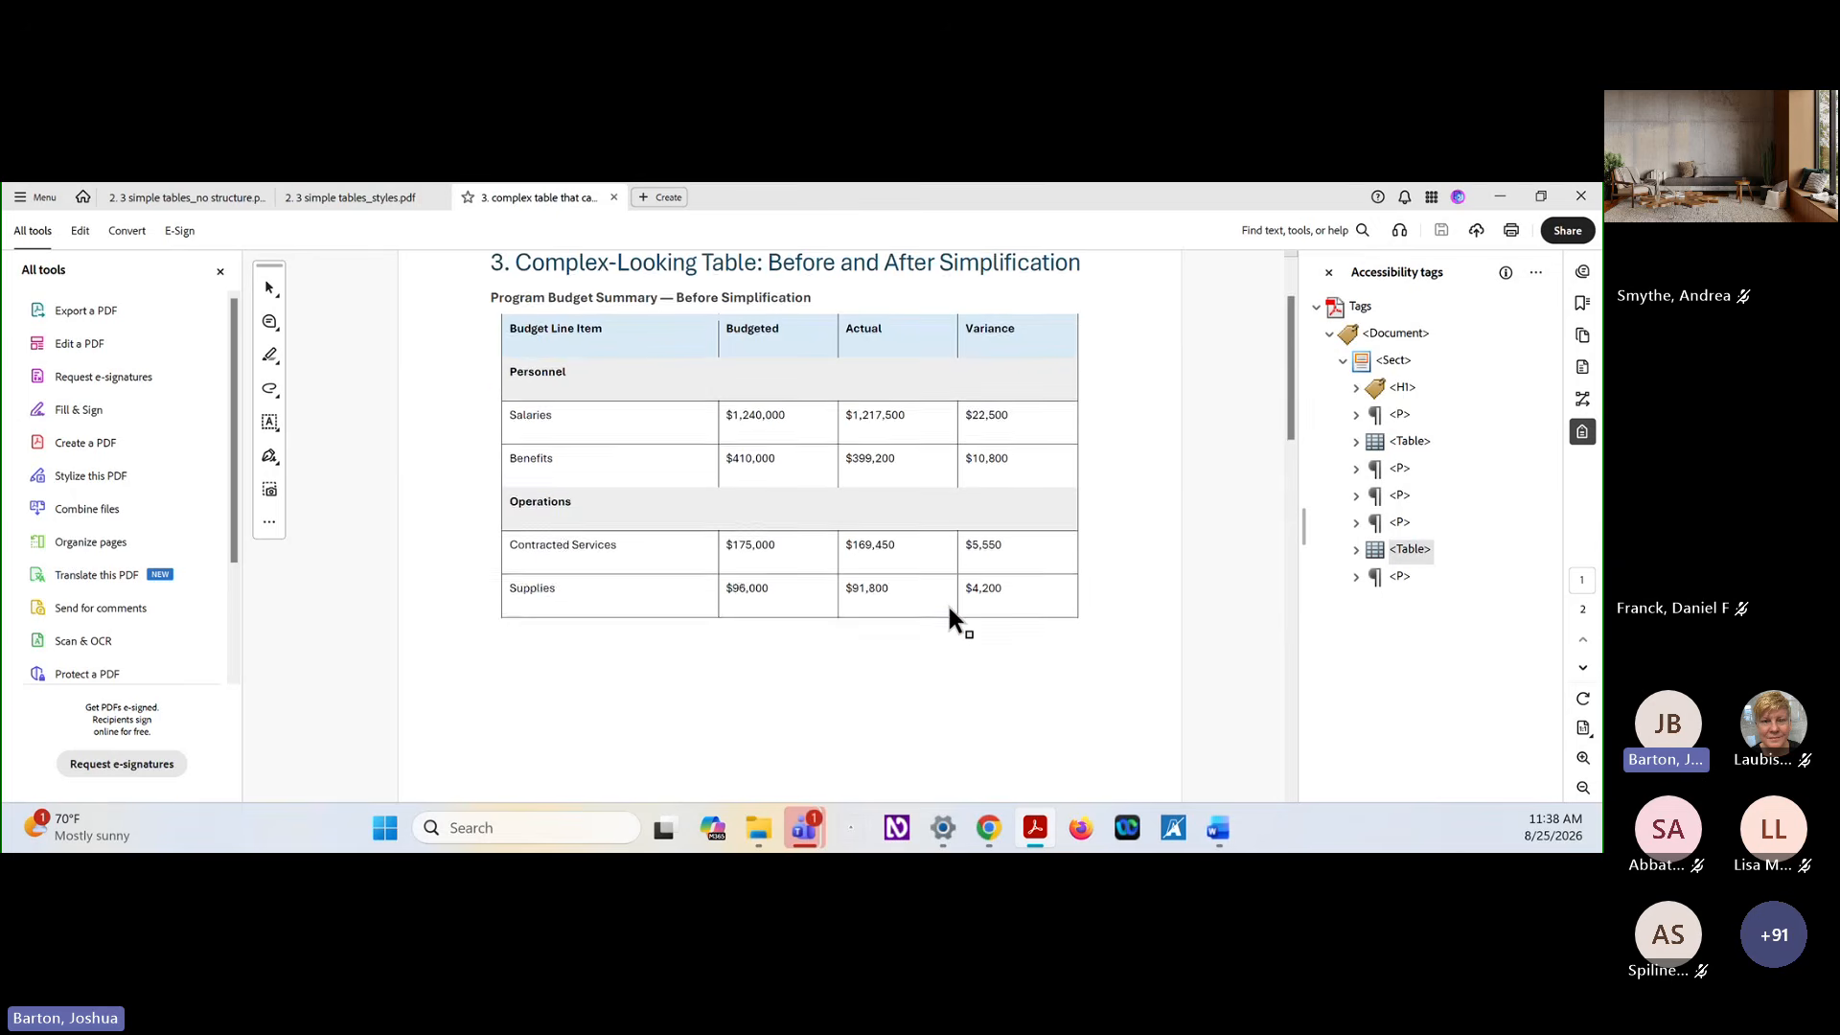
pyautogui.scroll(2, 743, 519)
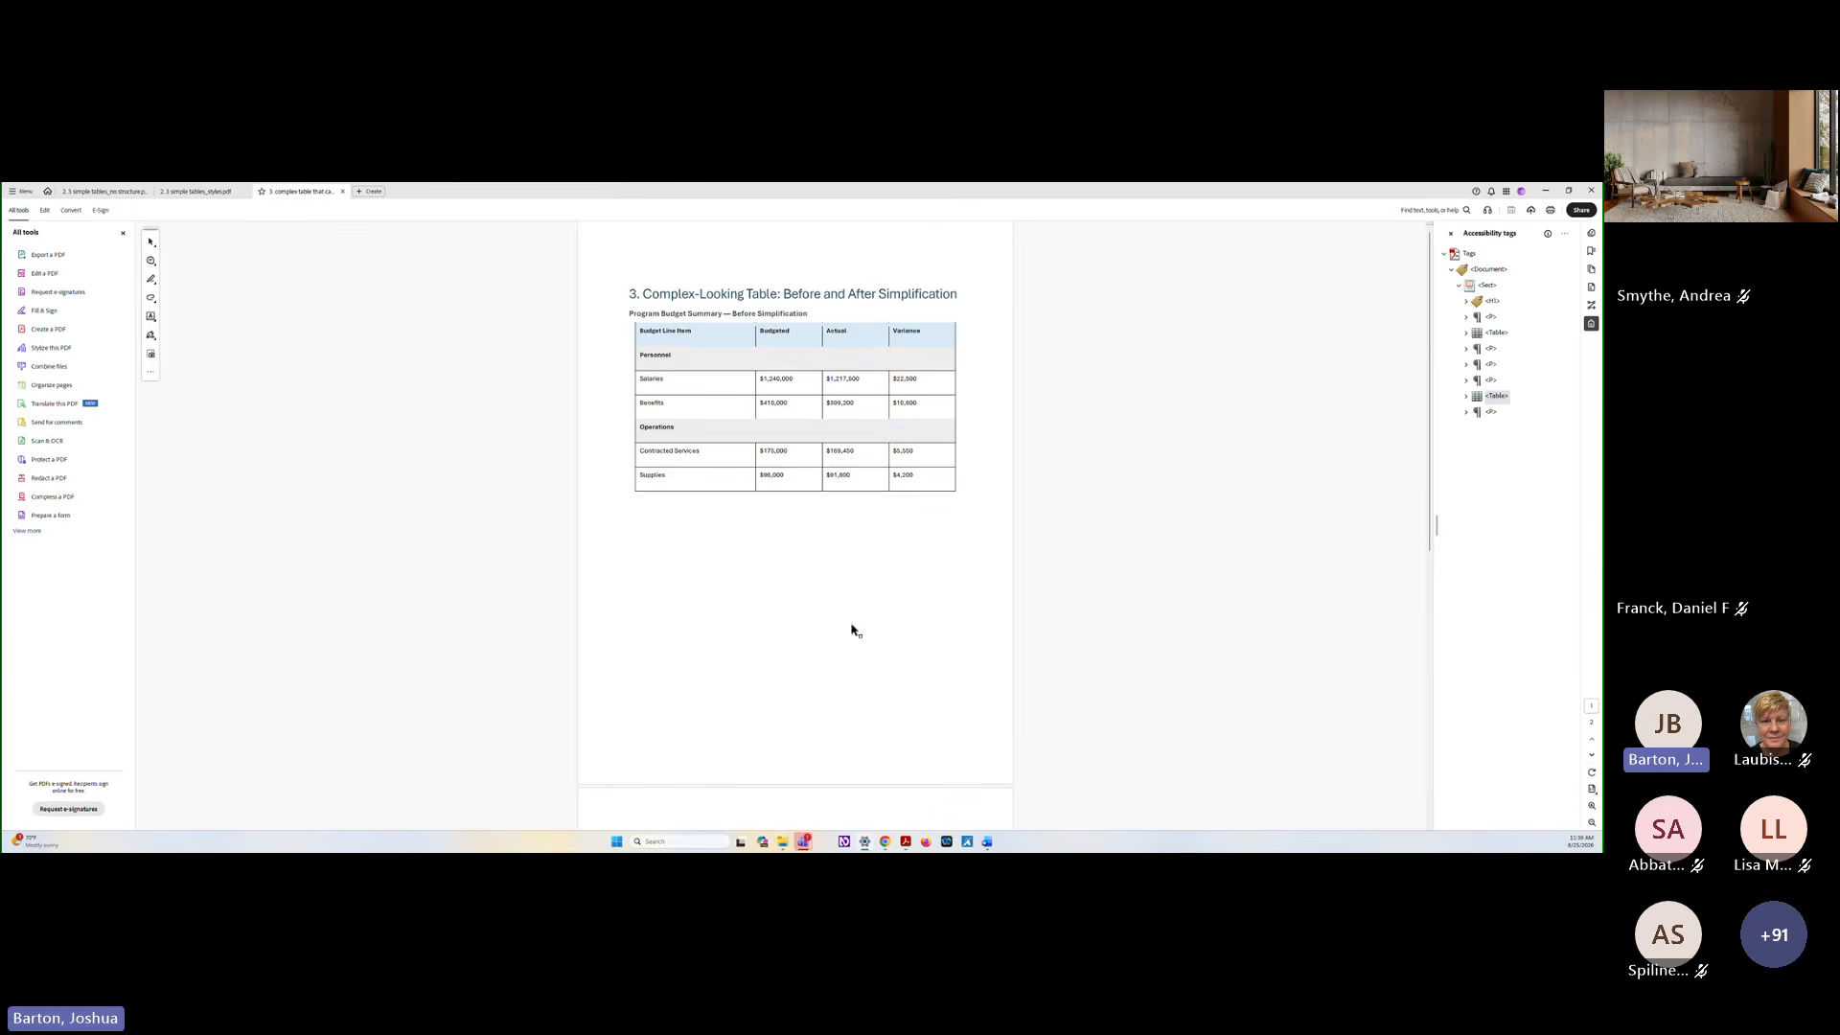
# Switch to the accessible tables slideshow in Chrome and advance to the slide "When Simplification is Not an Option"
pyautogui.moveTo(891, 845)
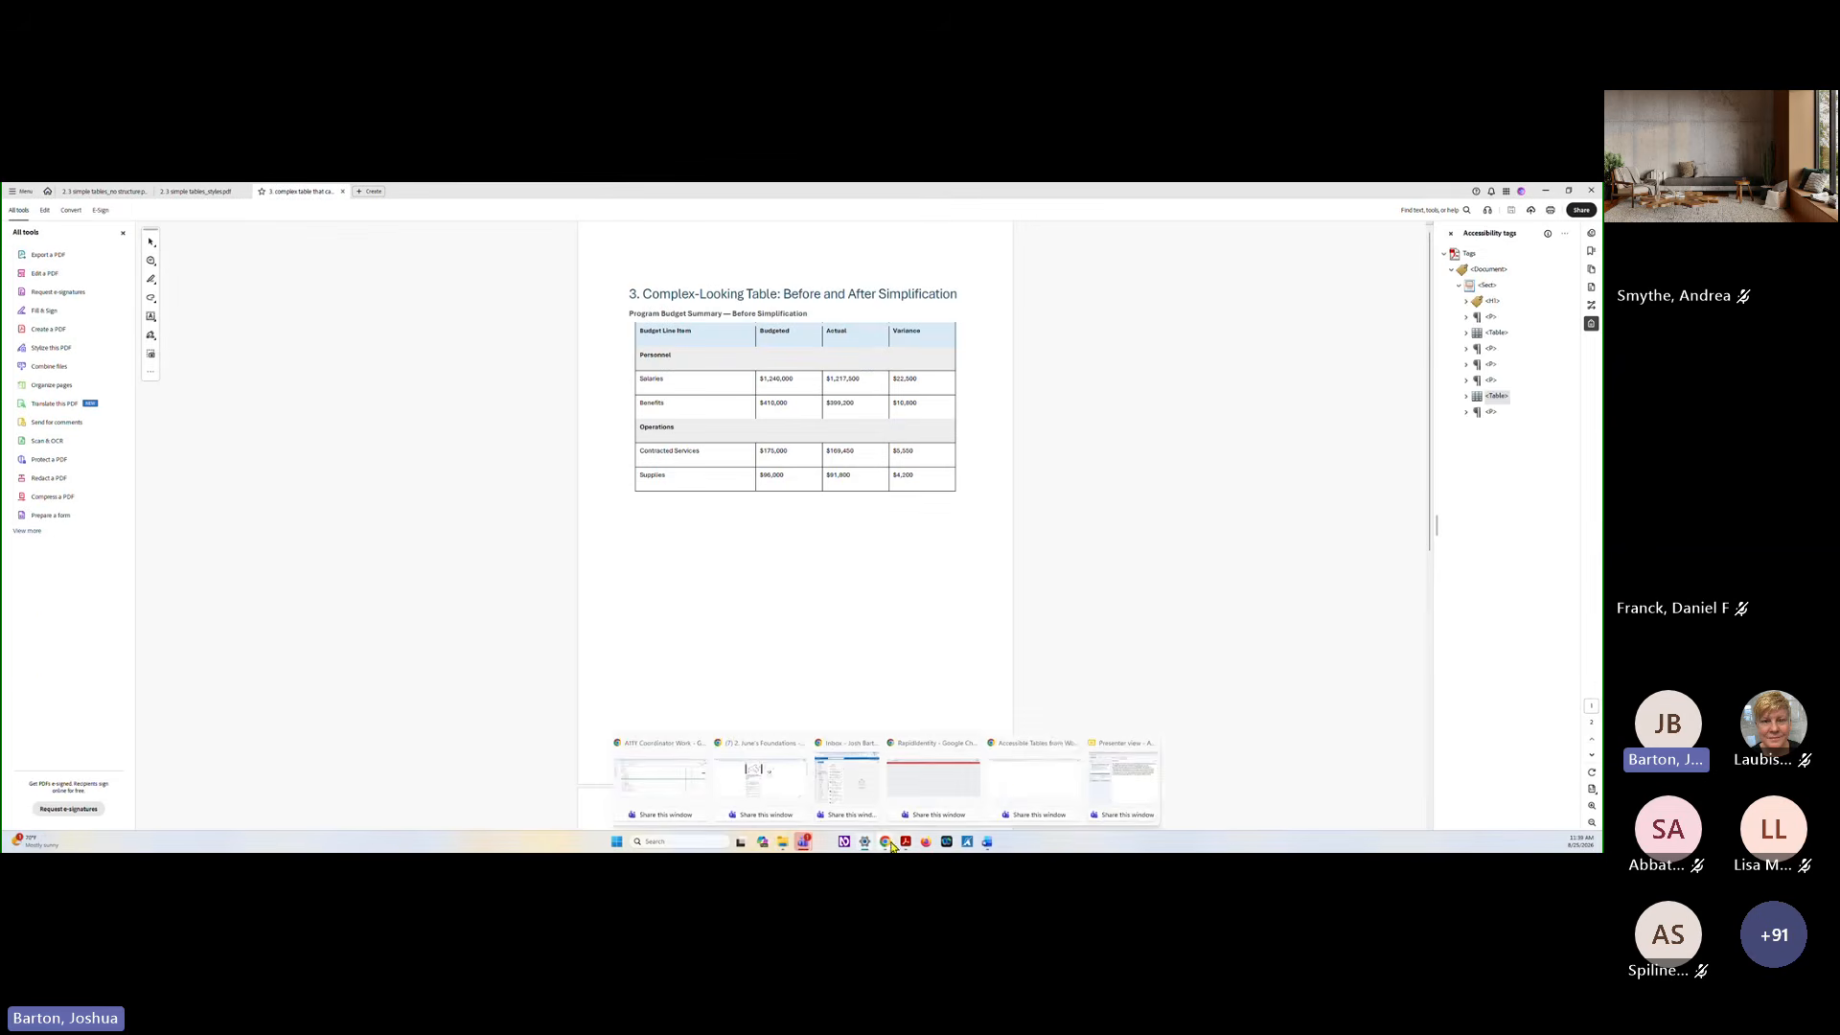
pyautogui.click(1002, 789)
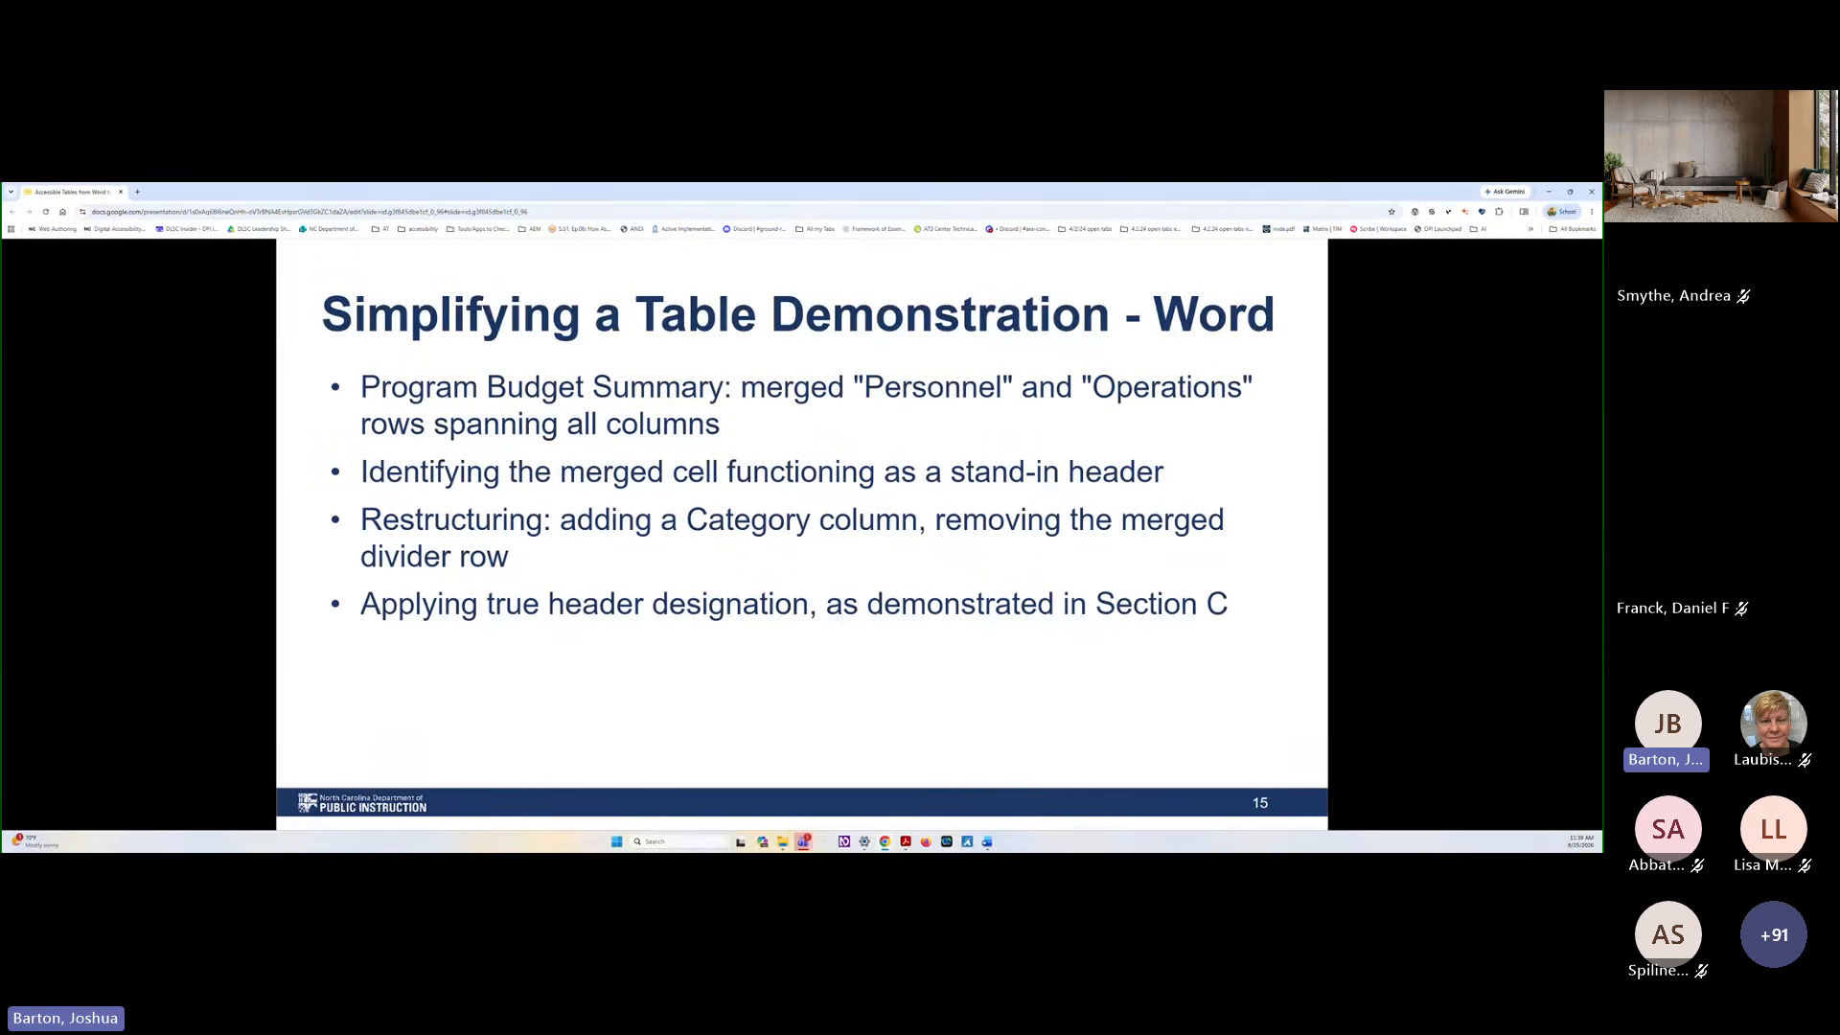
pyautogui.press('Right')
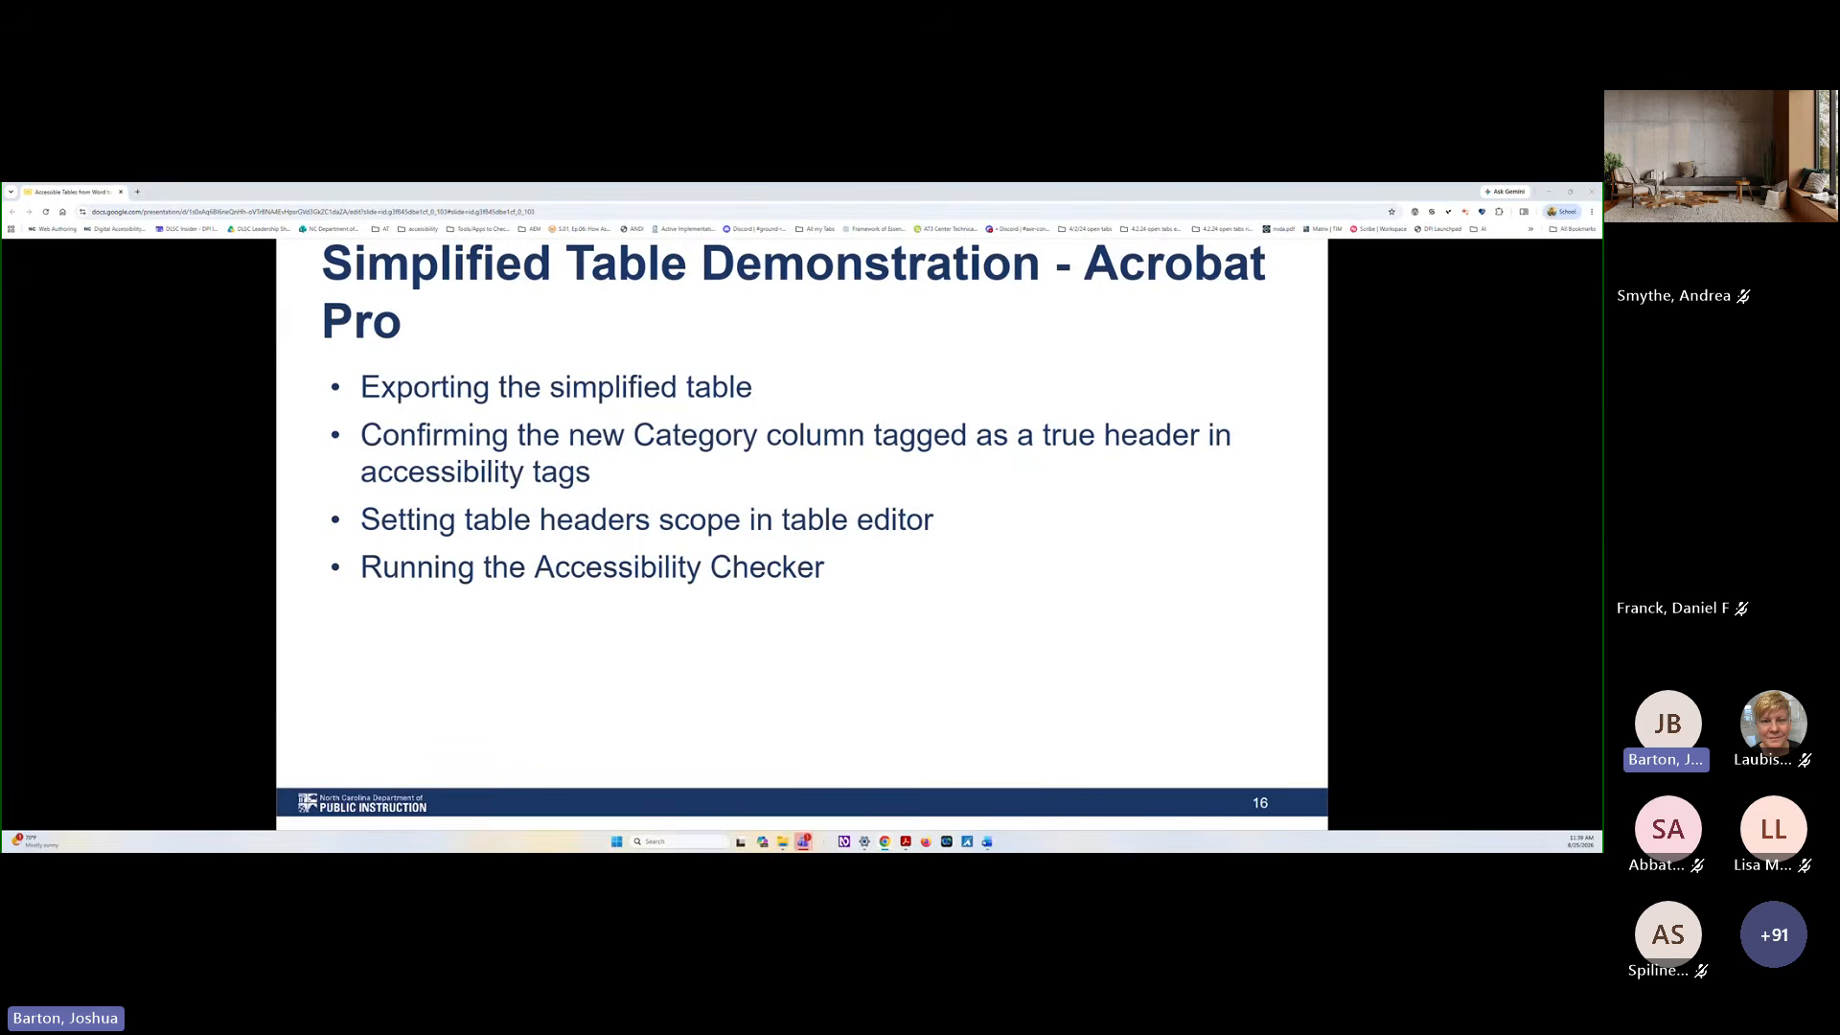
pyautogui.press('Right')
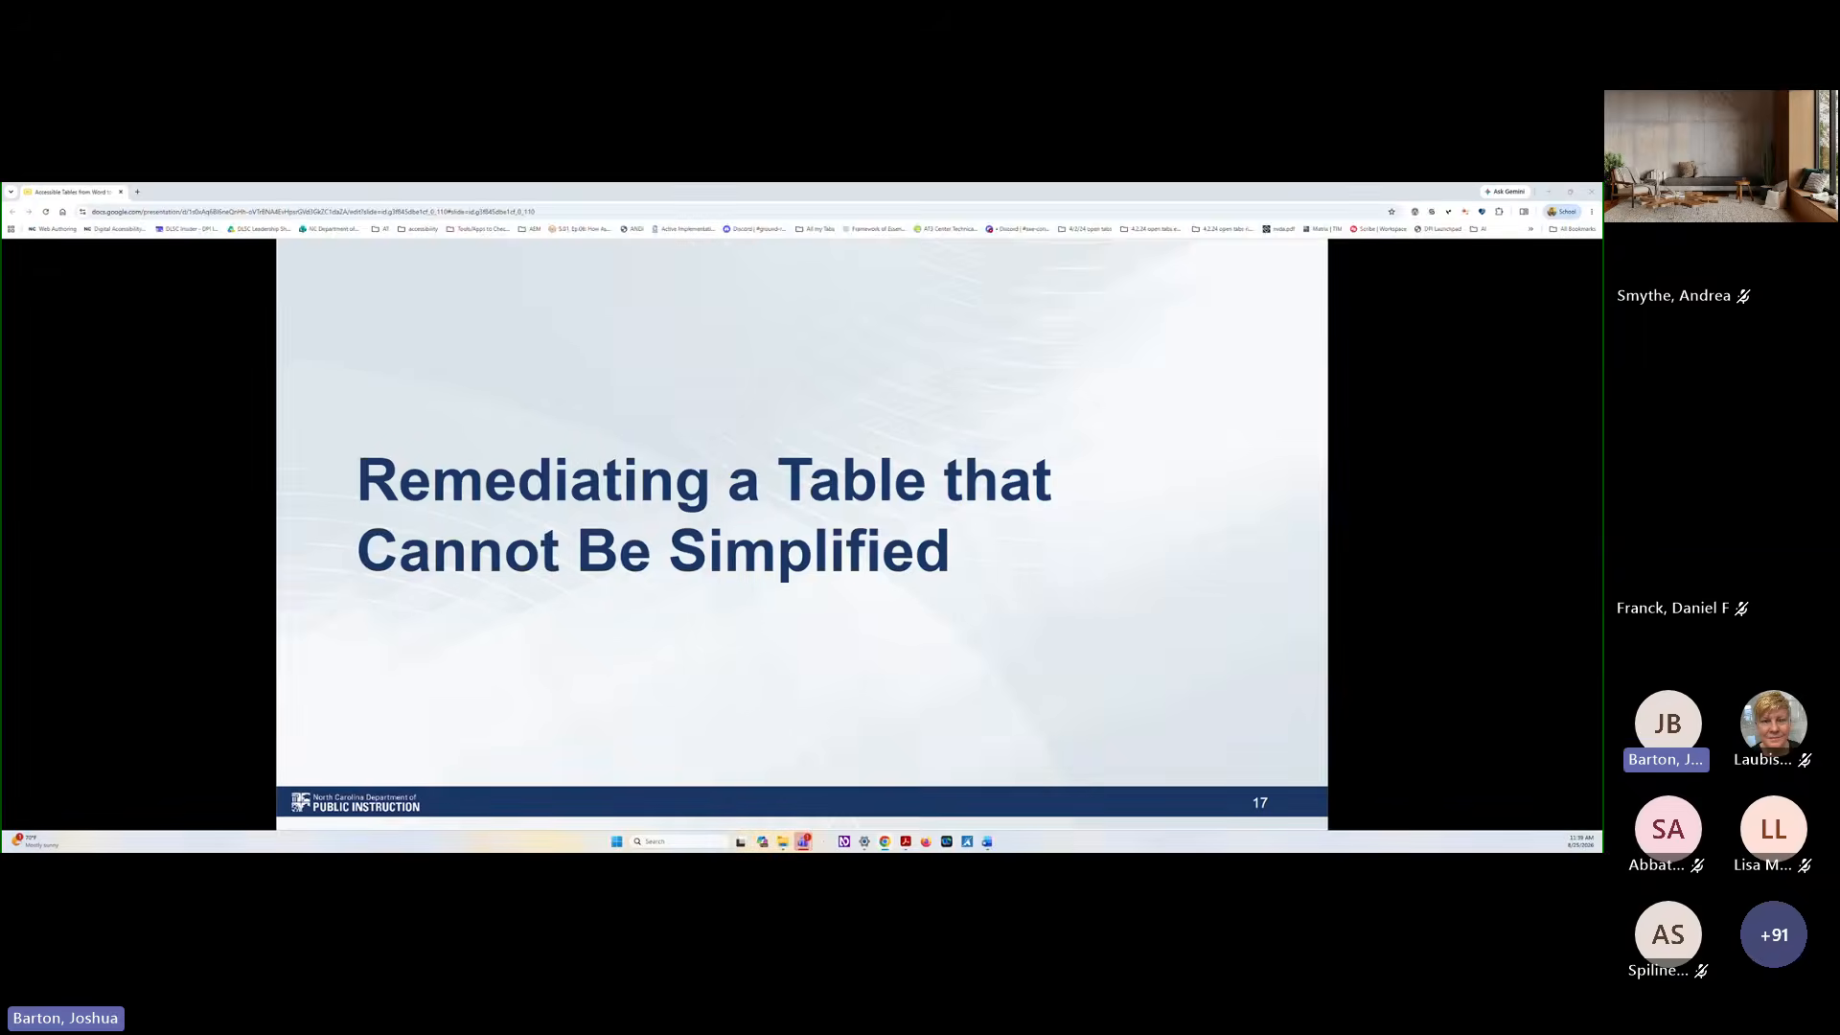
pyautogui.press('Right')
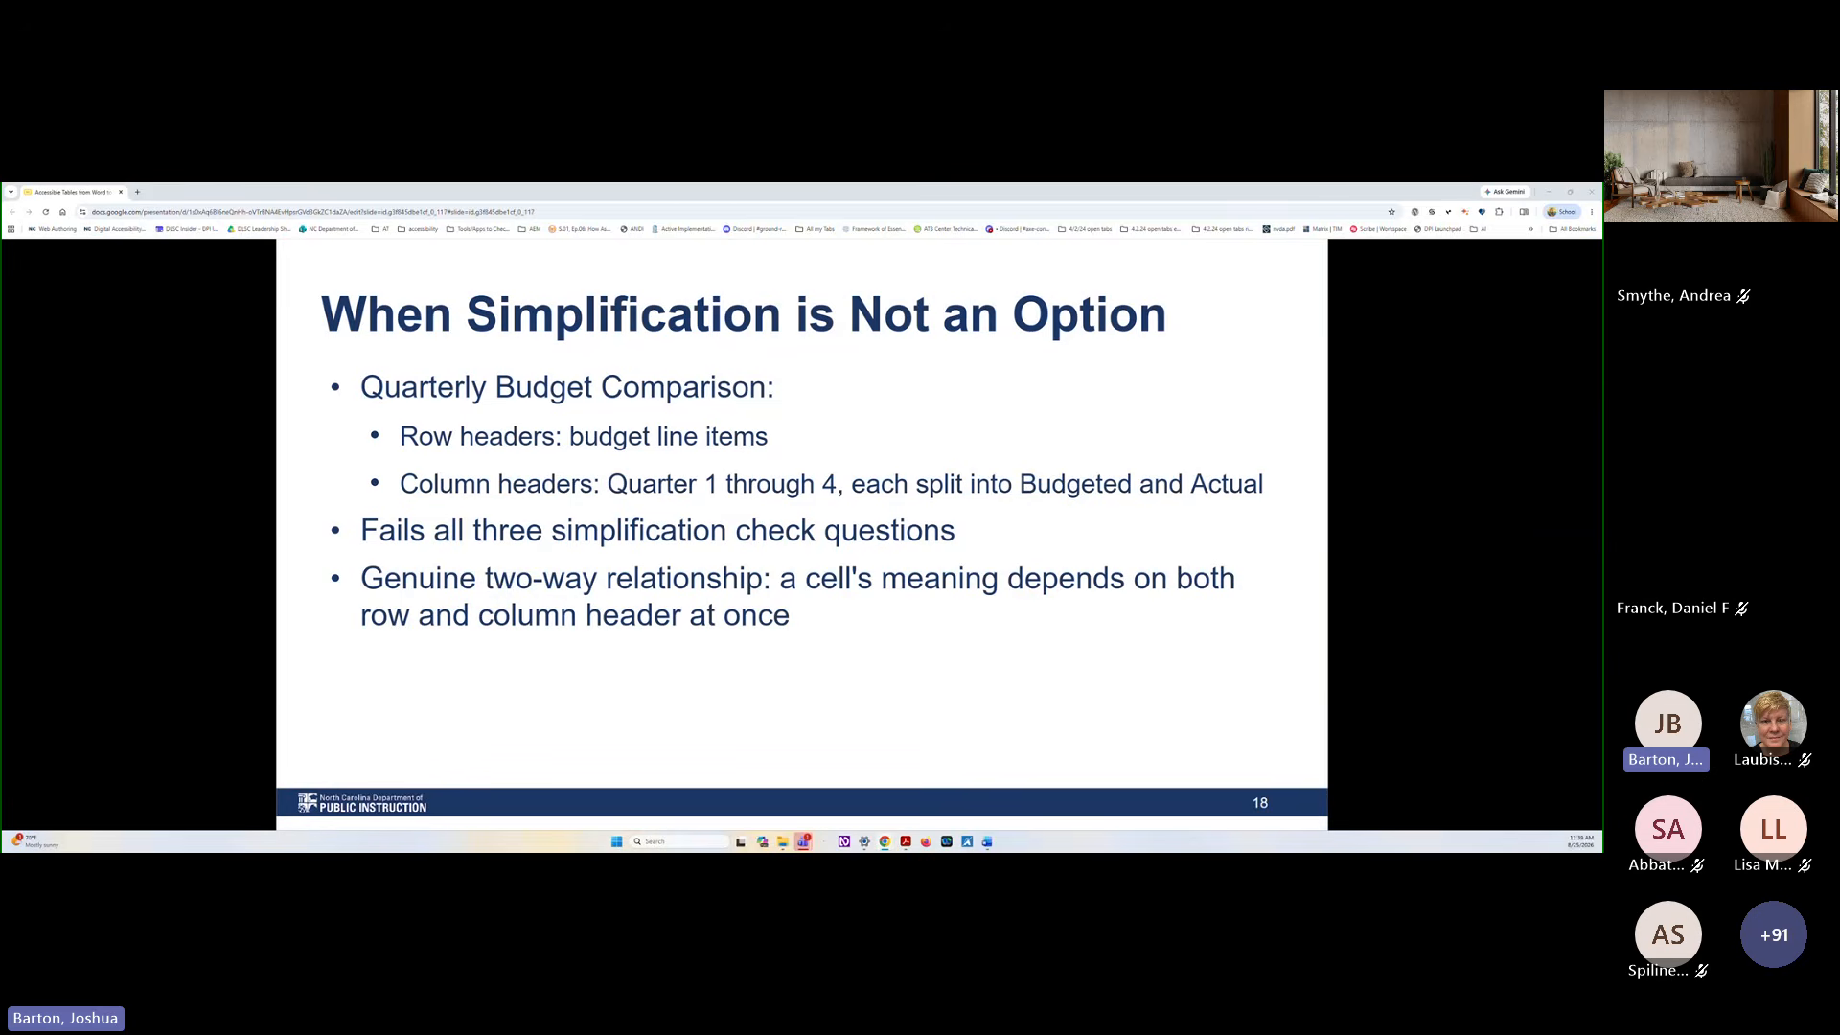
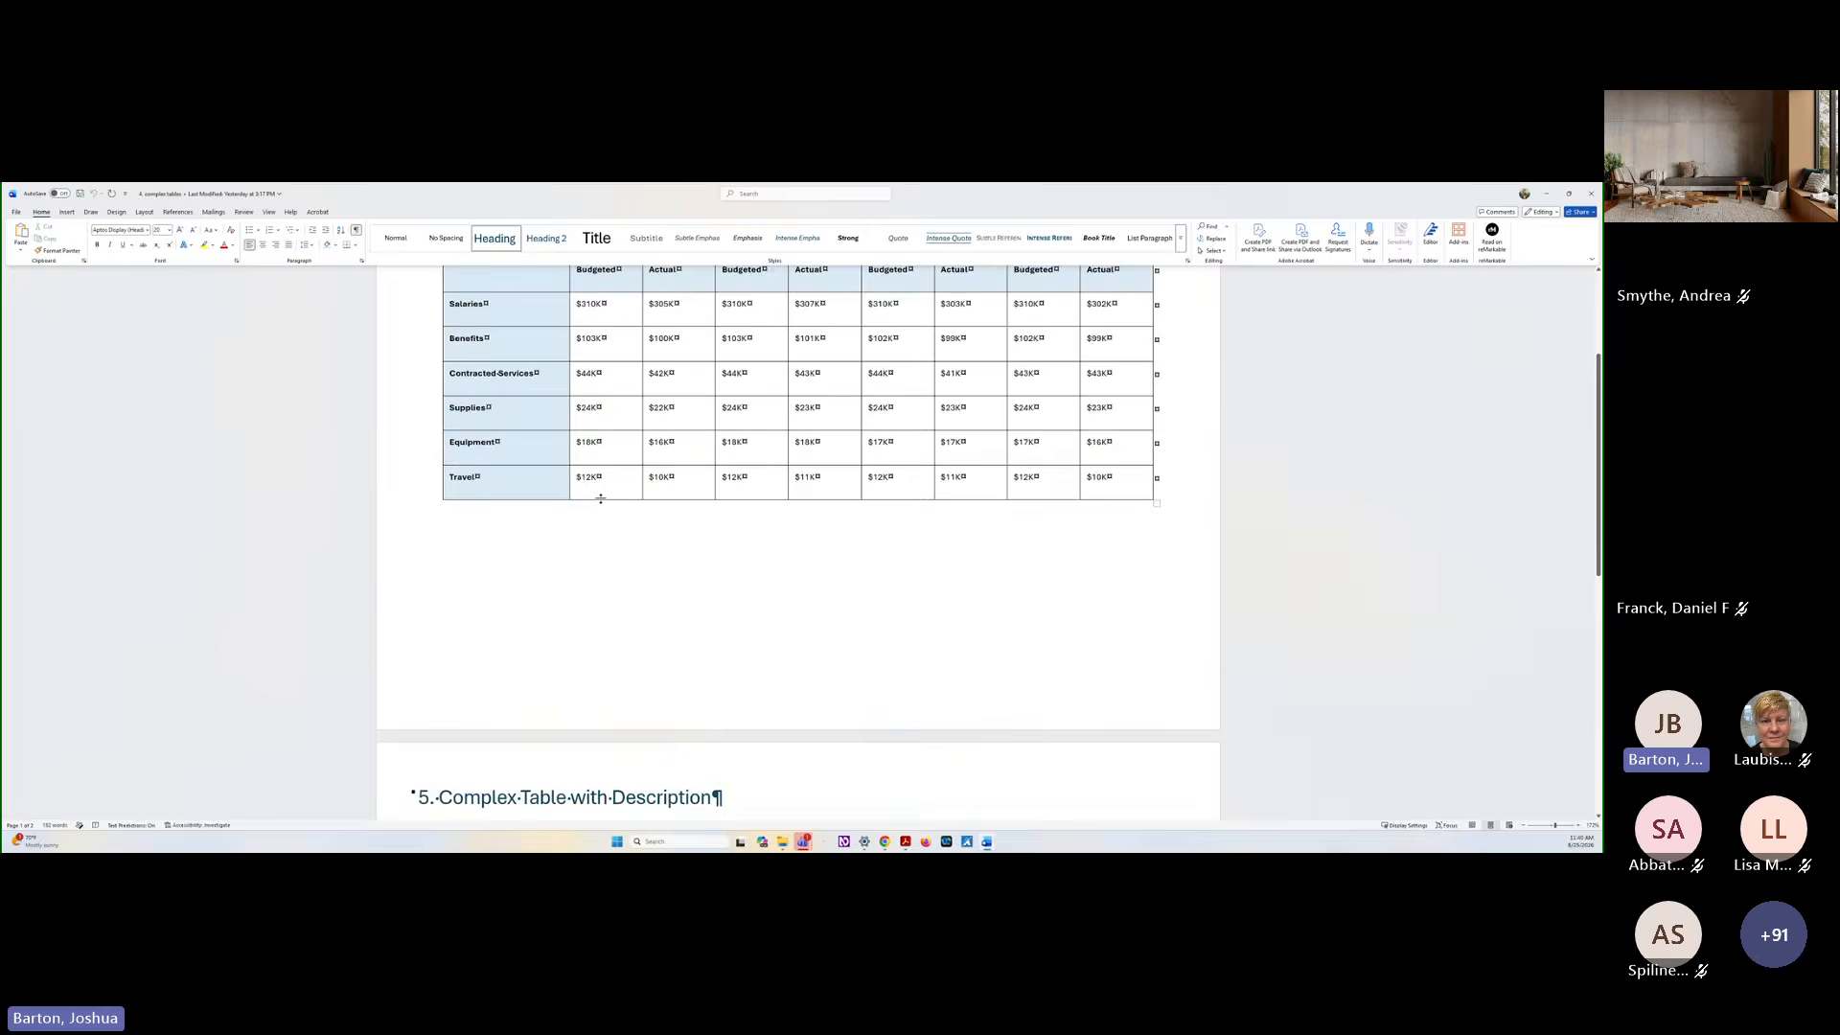
# Turn on the Header Row and First Column style options for the table under "5. Complex Table with Description"
pyautogui.scroll(-5, 600, 498)
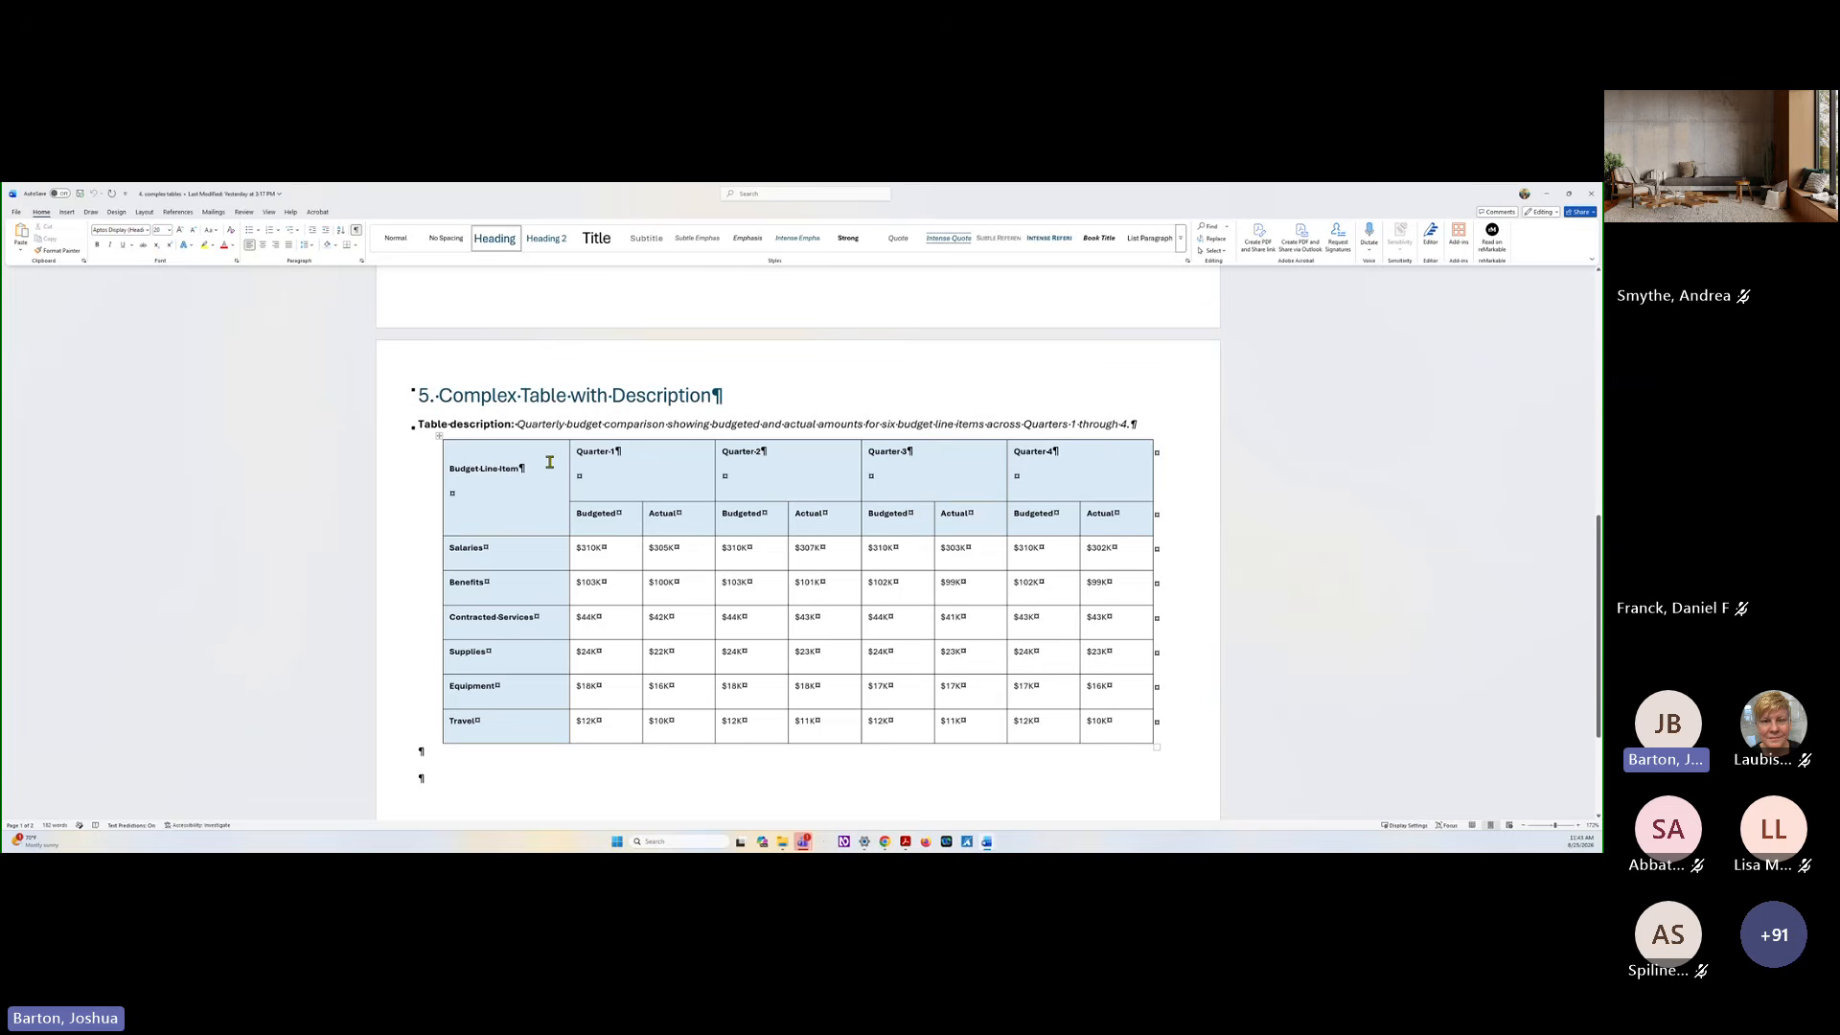
pyautogui.click(451, 469)
pyautogui.click(355, 212)
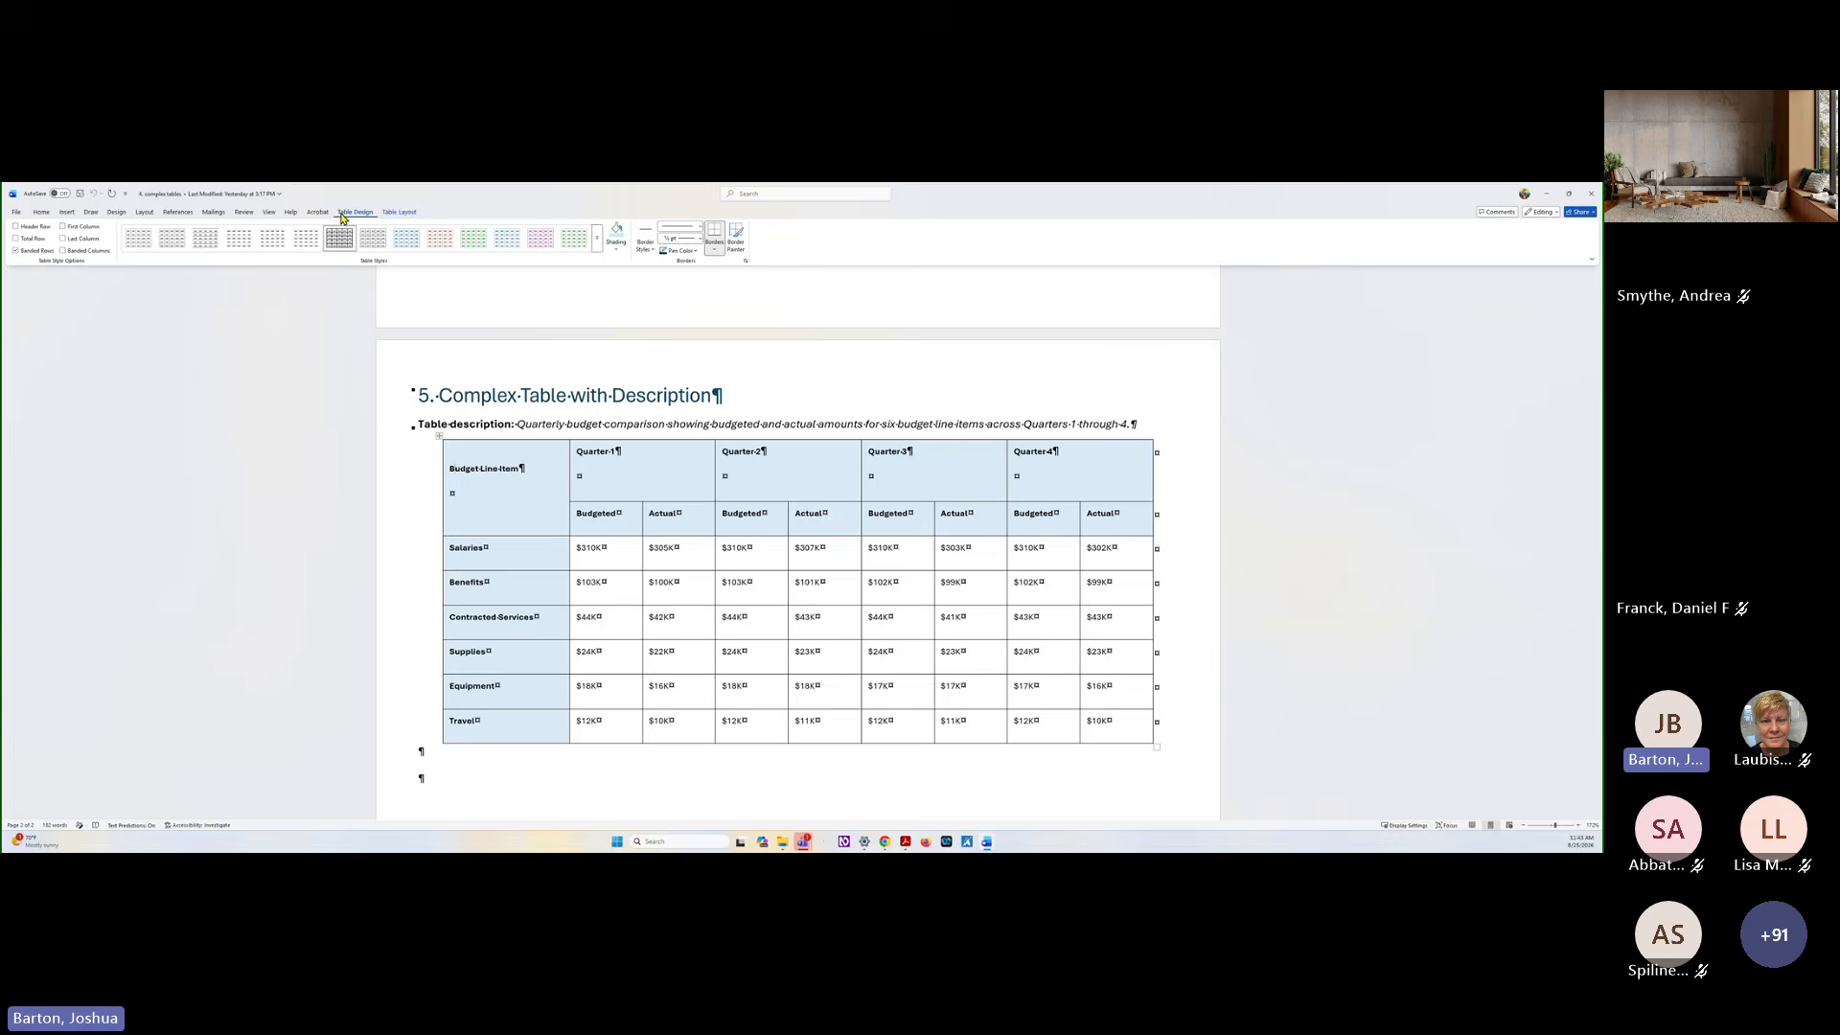
pyautogui.click(88, 226)
pyautogui.click(36, 227)
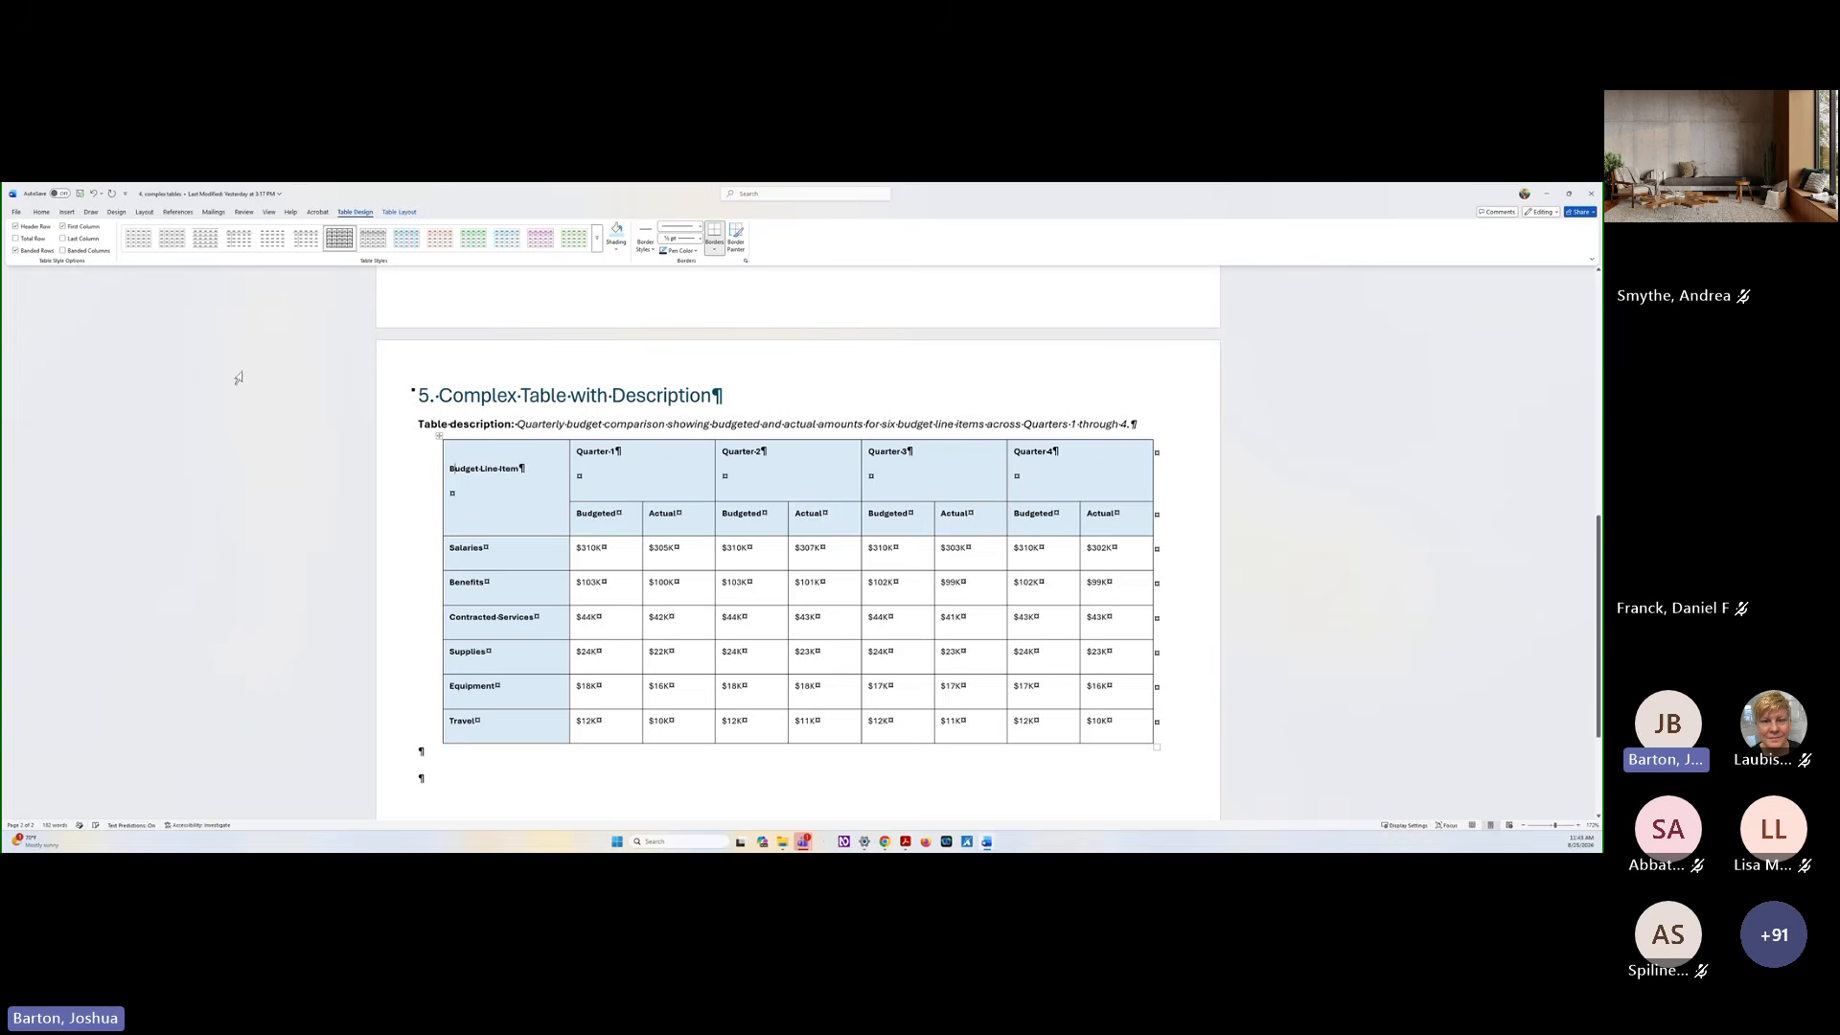
# Enable the Header Row and First Column style options for the table under "4. Complex Table"
pyautogui.scroll(8, 288, 443)
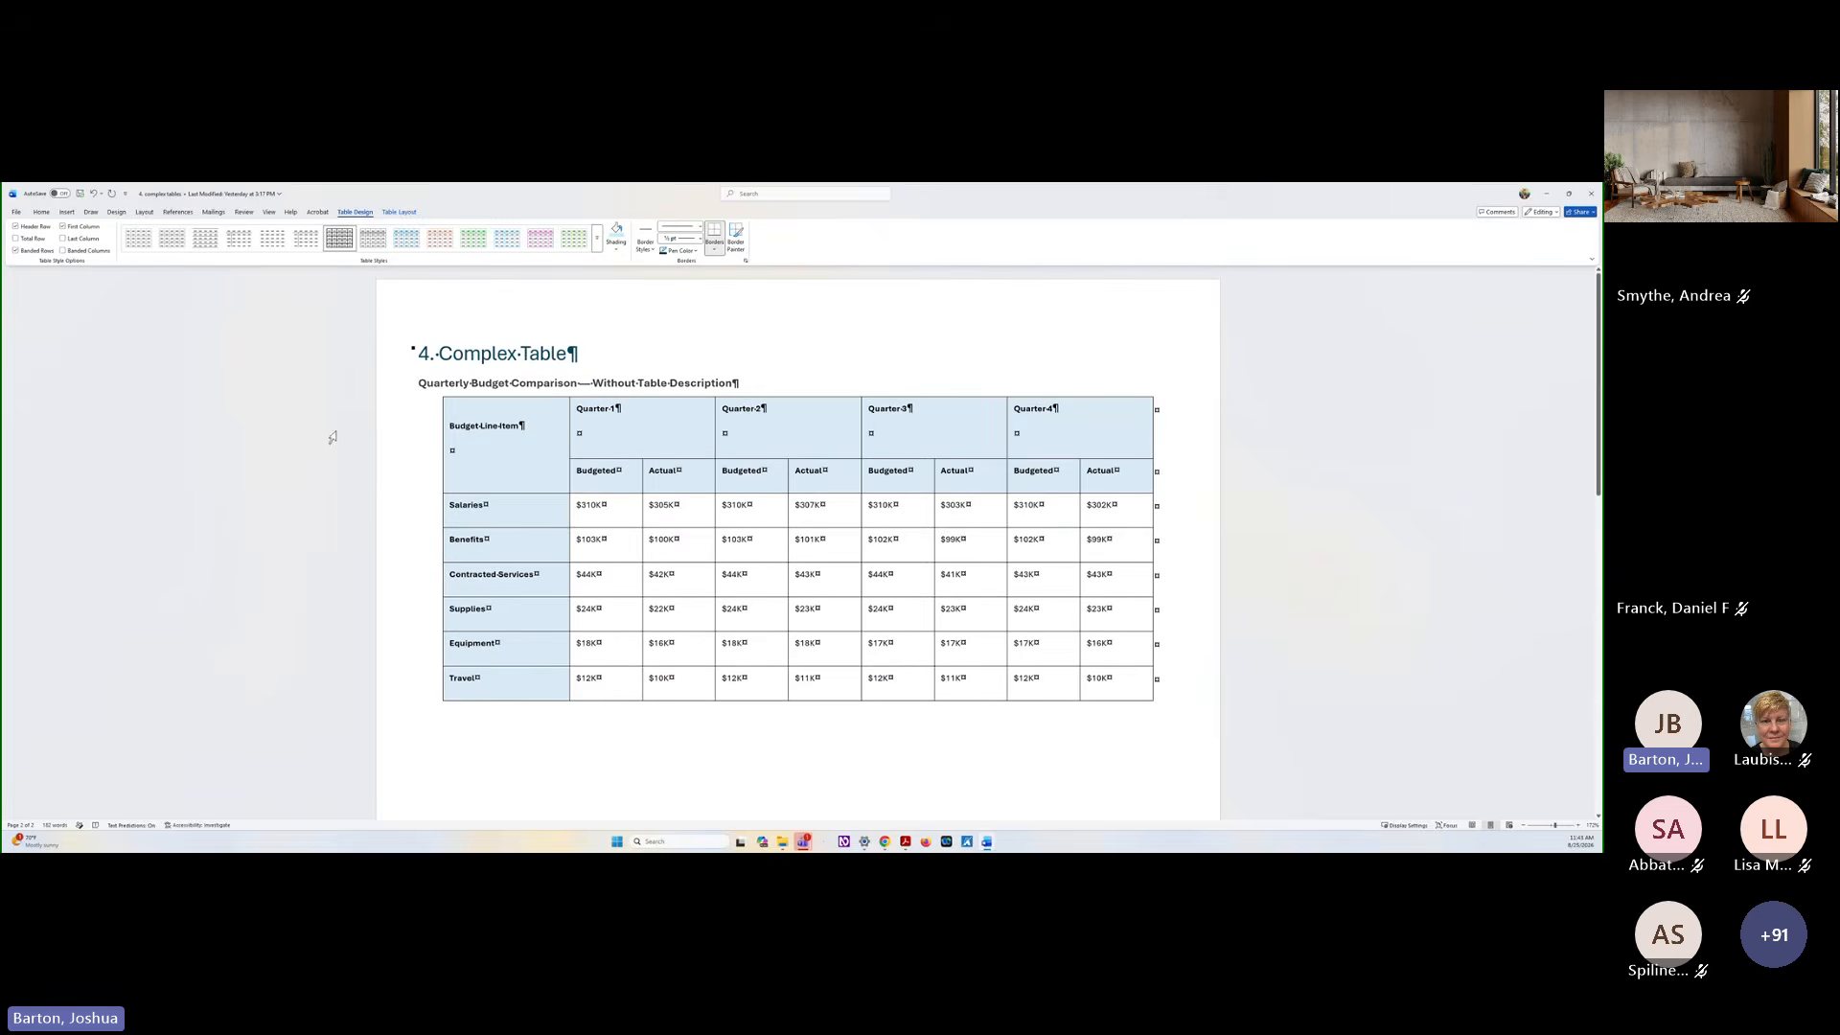
pyautogui.click(450, 423)
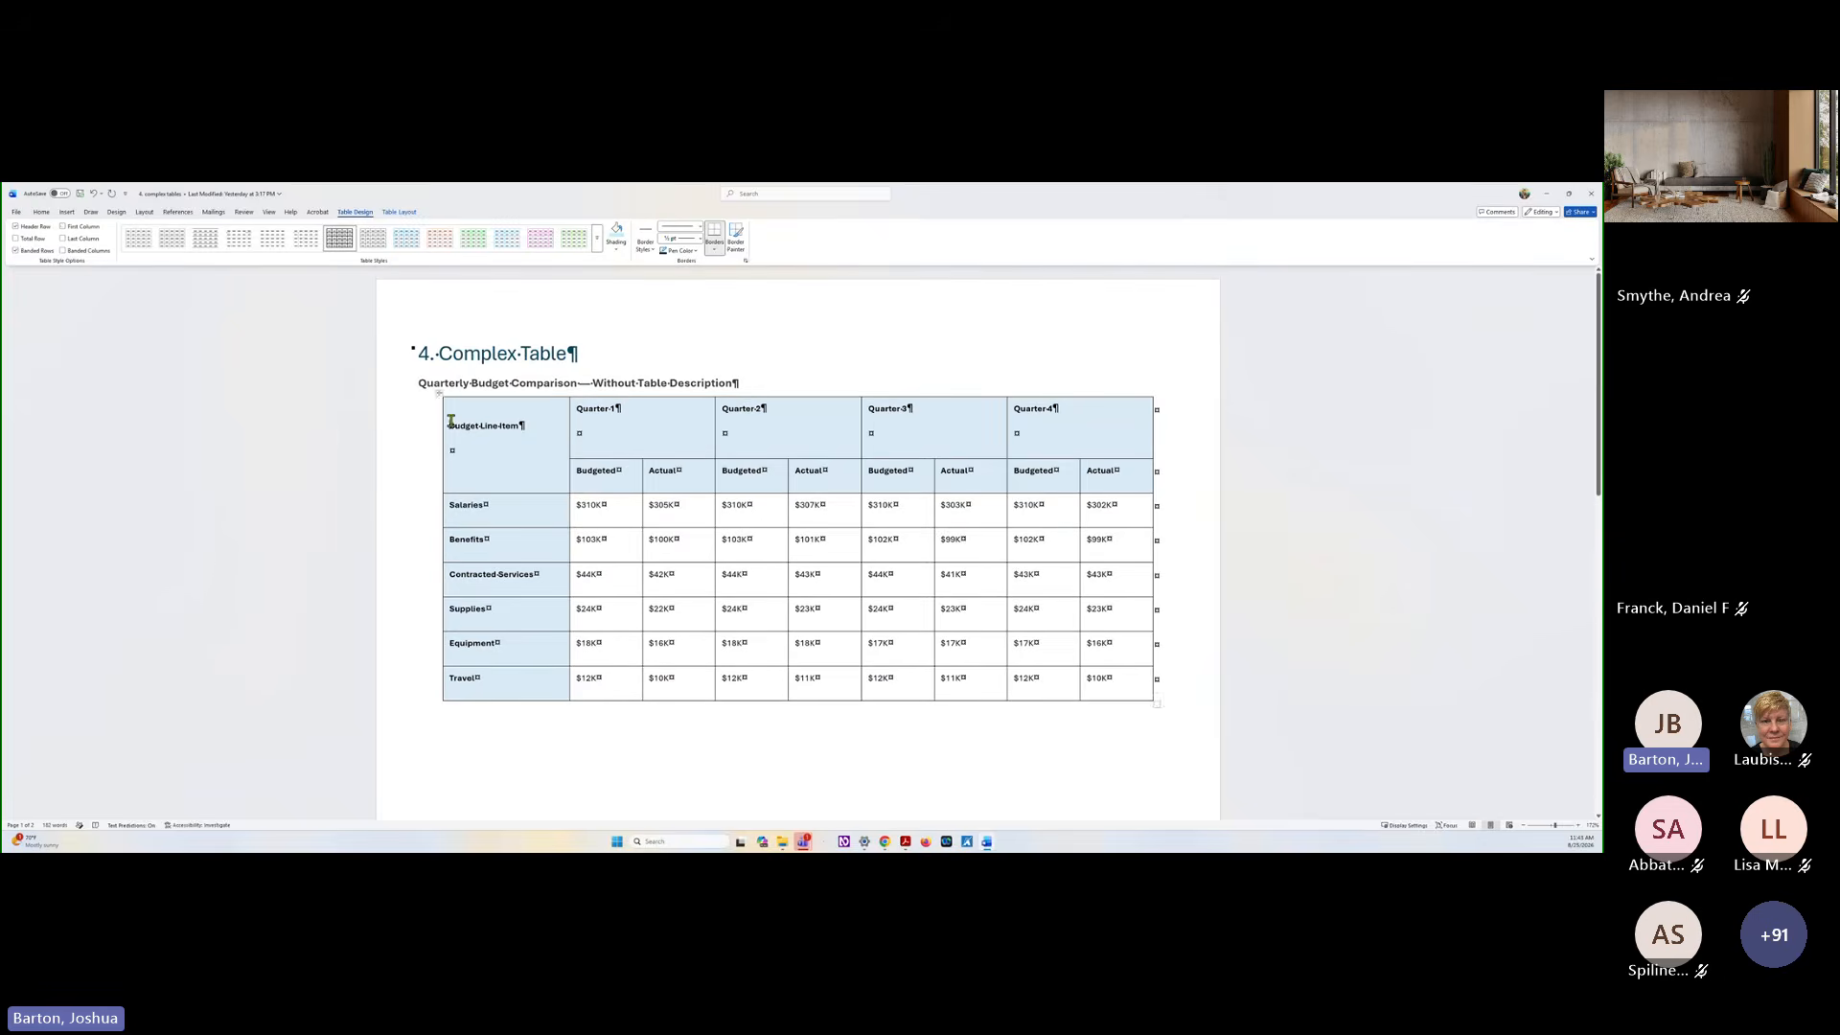
pyautogui.click(36, 227)
pyautogui.click(63, 226)
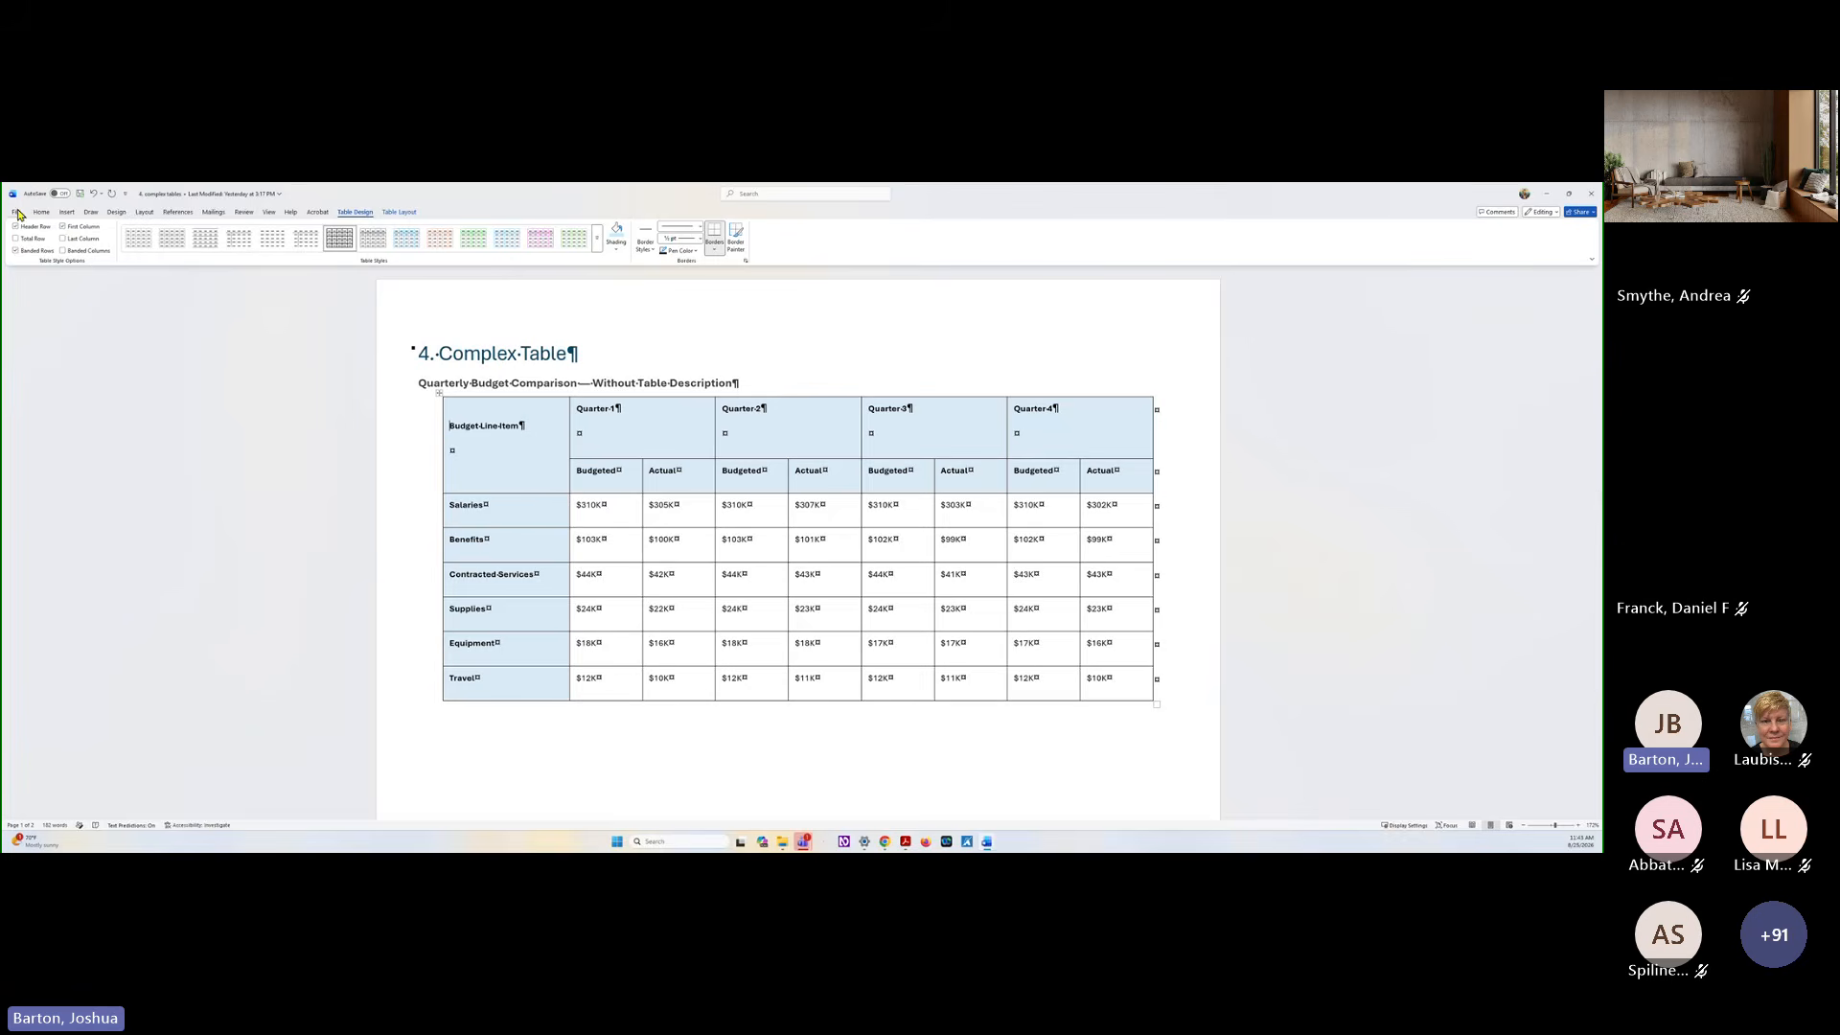
# Save the document under the new name "4. complex tables_styles" in the table presentation folder
pyautogui.click(17, 213)
pyautogui.click(32, 335)
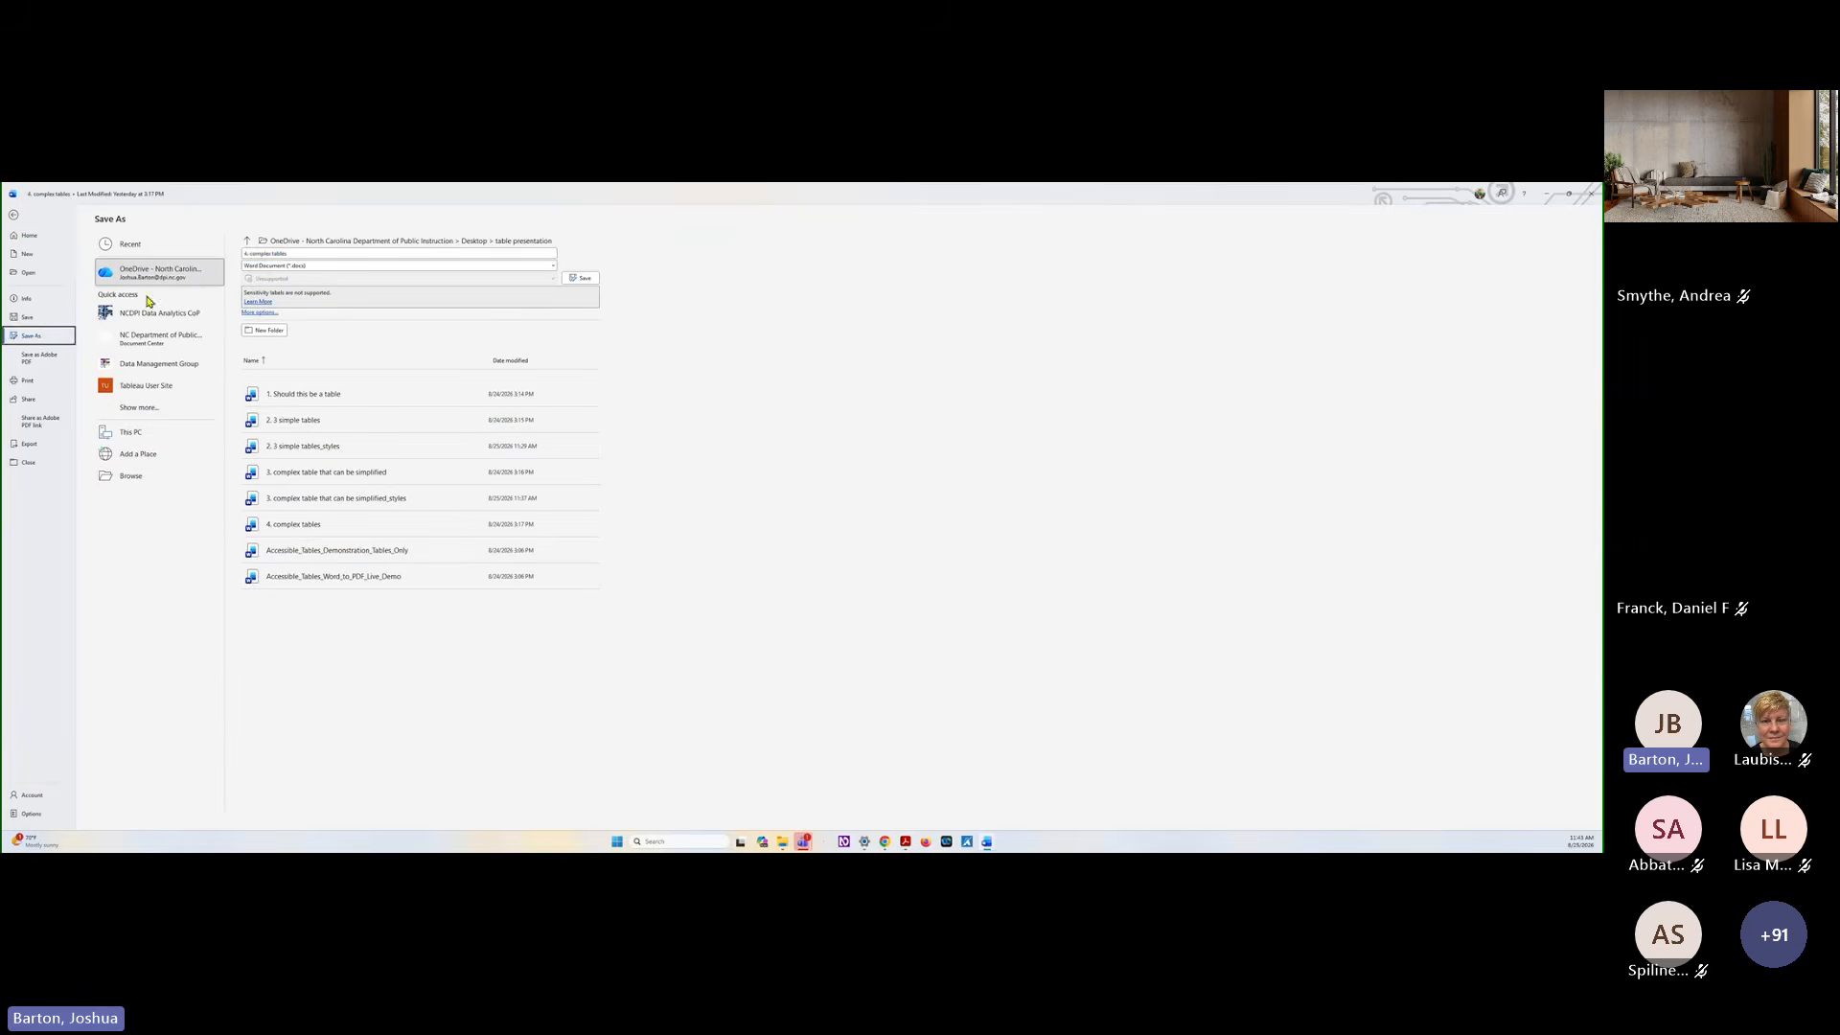
pyautogui.click(301, 252)
pyautogui.click(301, 252)
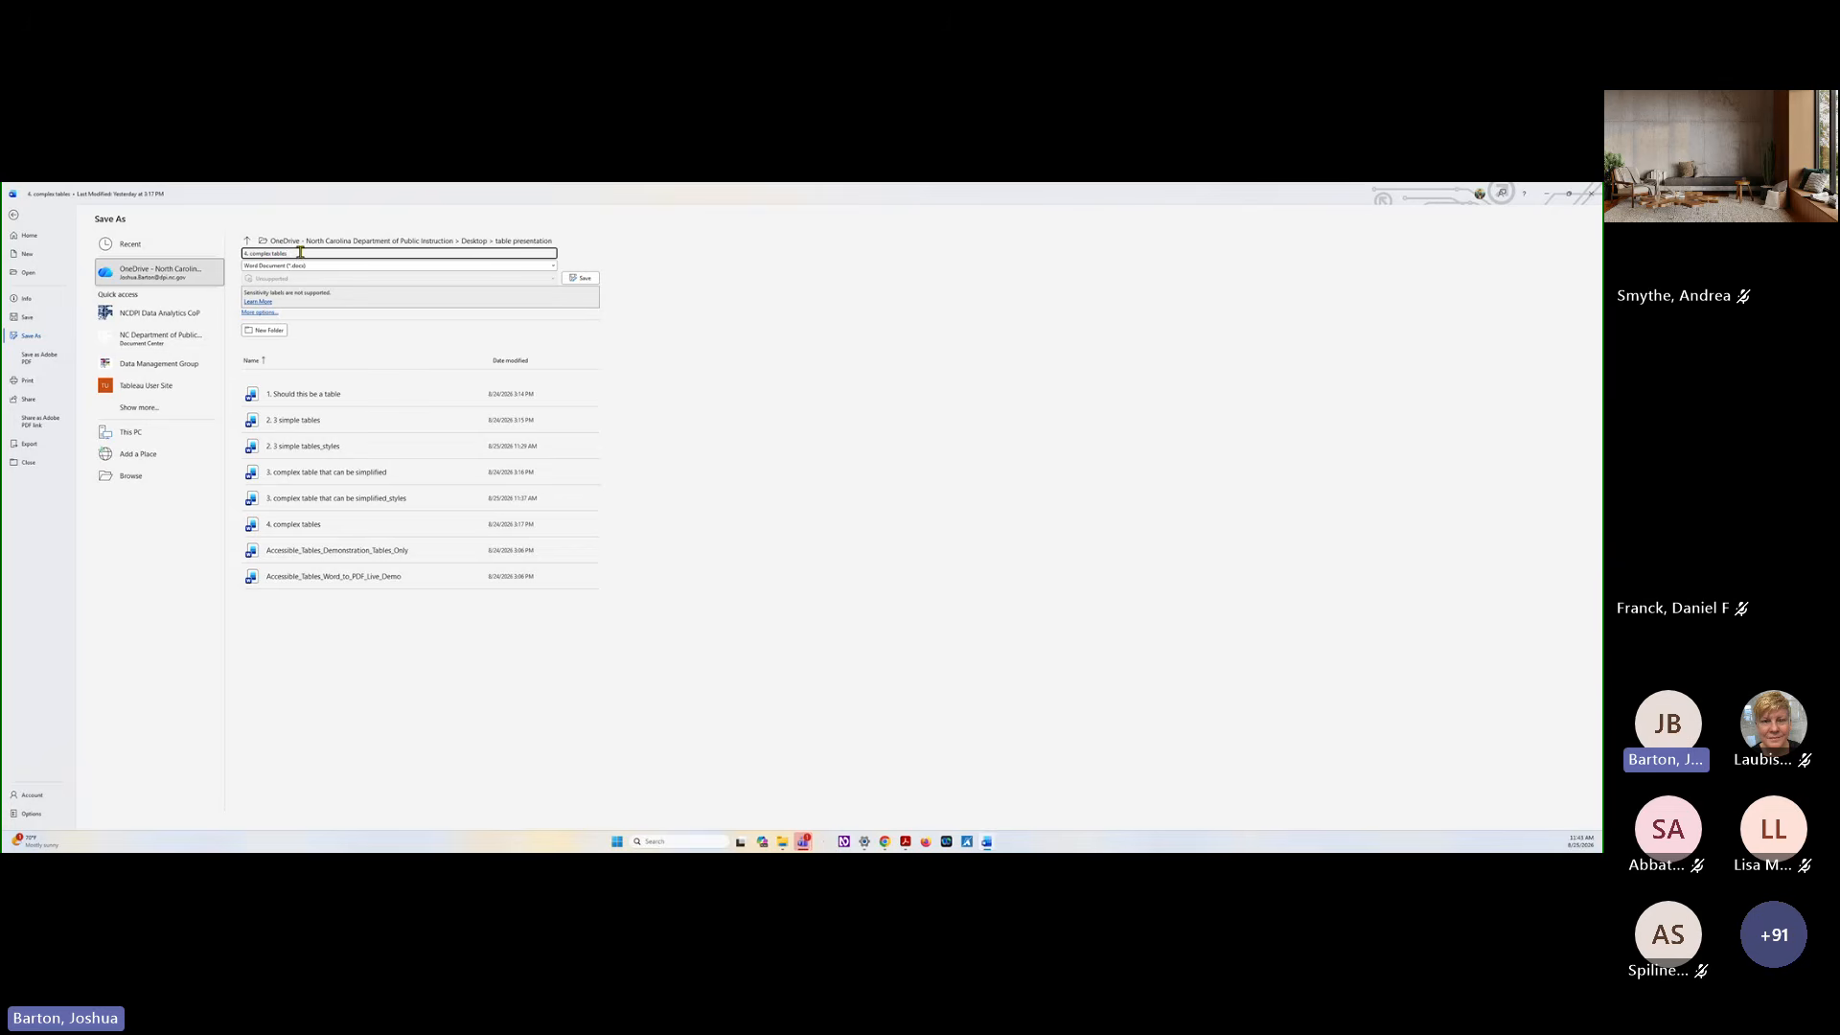
pyautogui.write('_styles')
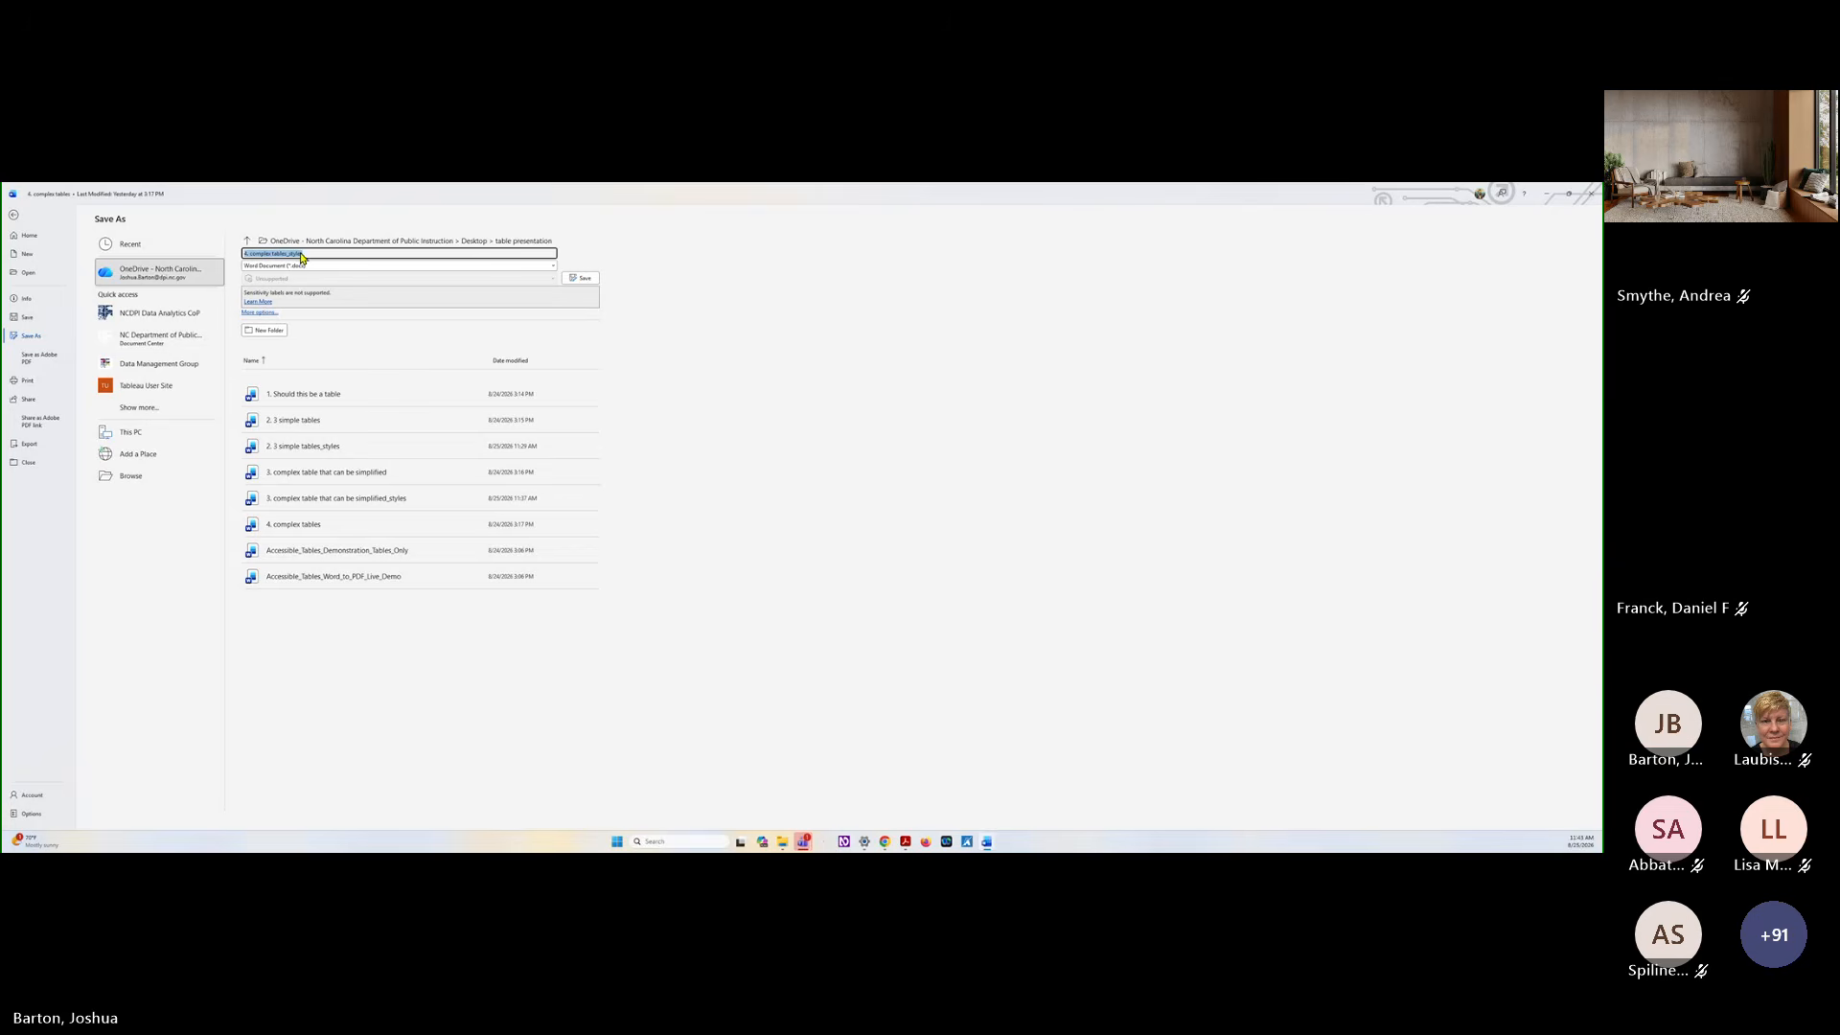
pyautogui.press('Return')
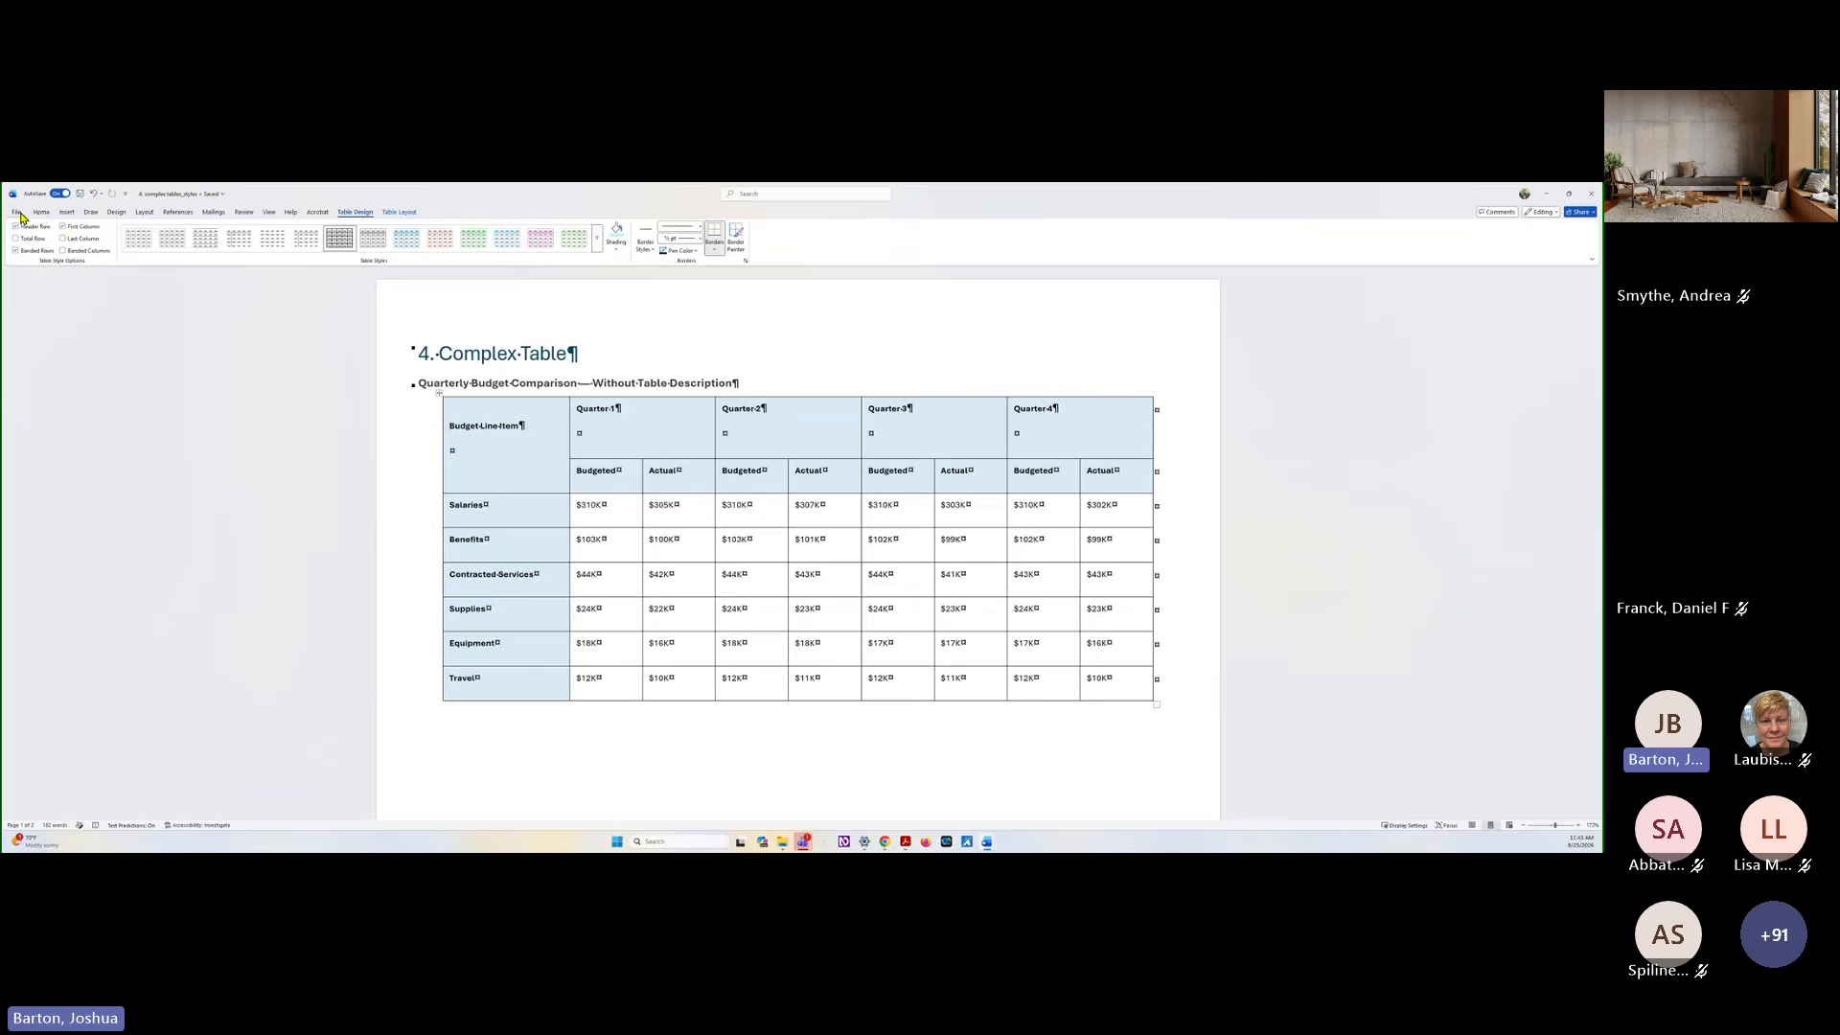
# Export the document as an Adobe PDF named "4. complex tables_styles" in the table presentation folder
pyautogui.click(15, 212)
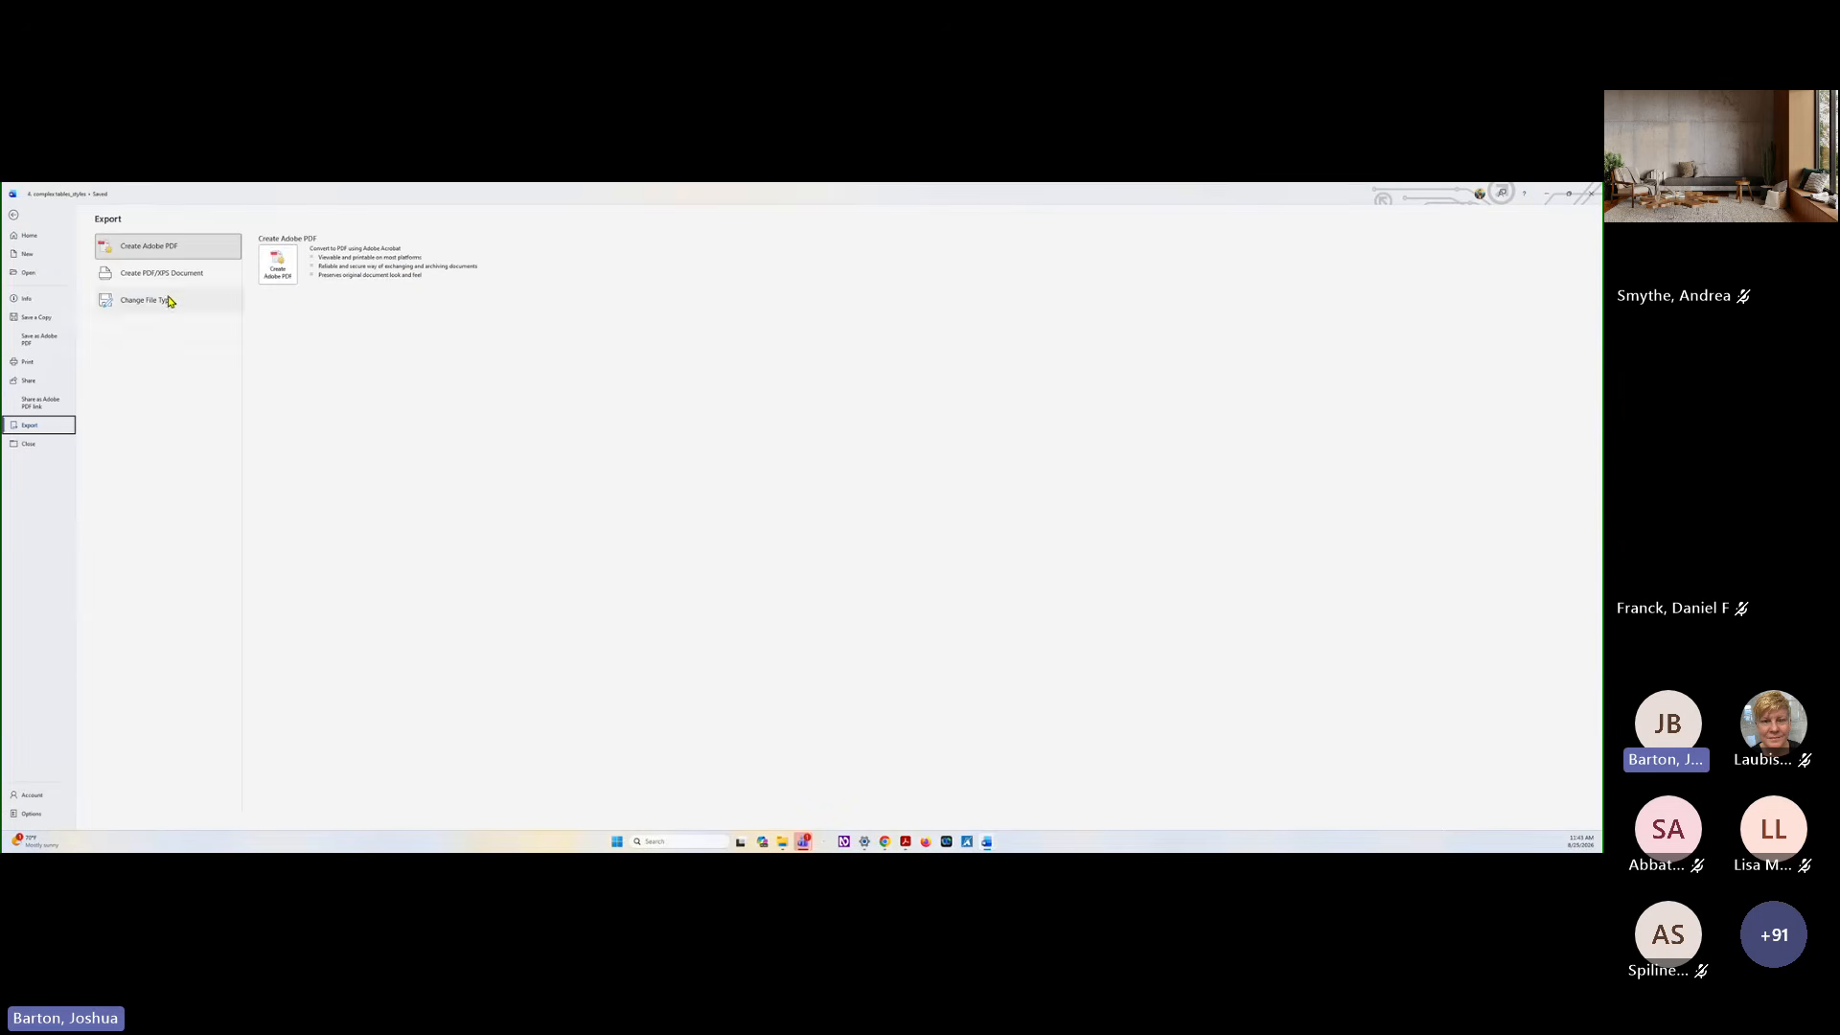
pyautogui.click(275, 267)
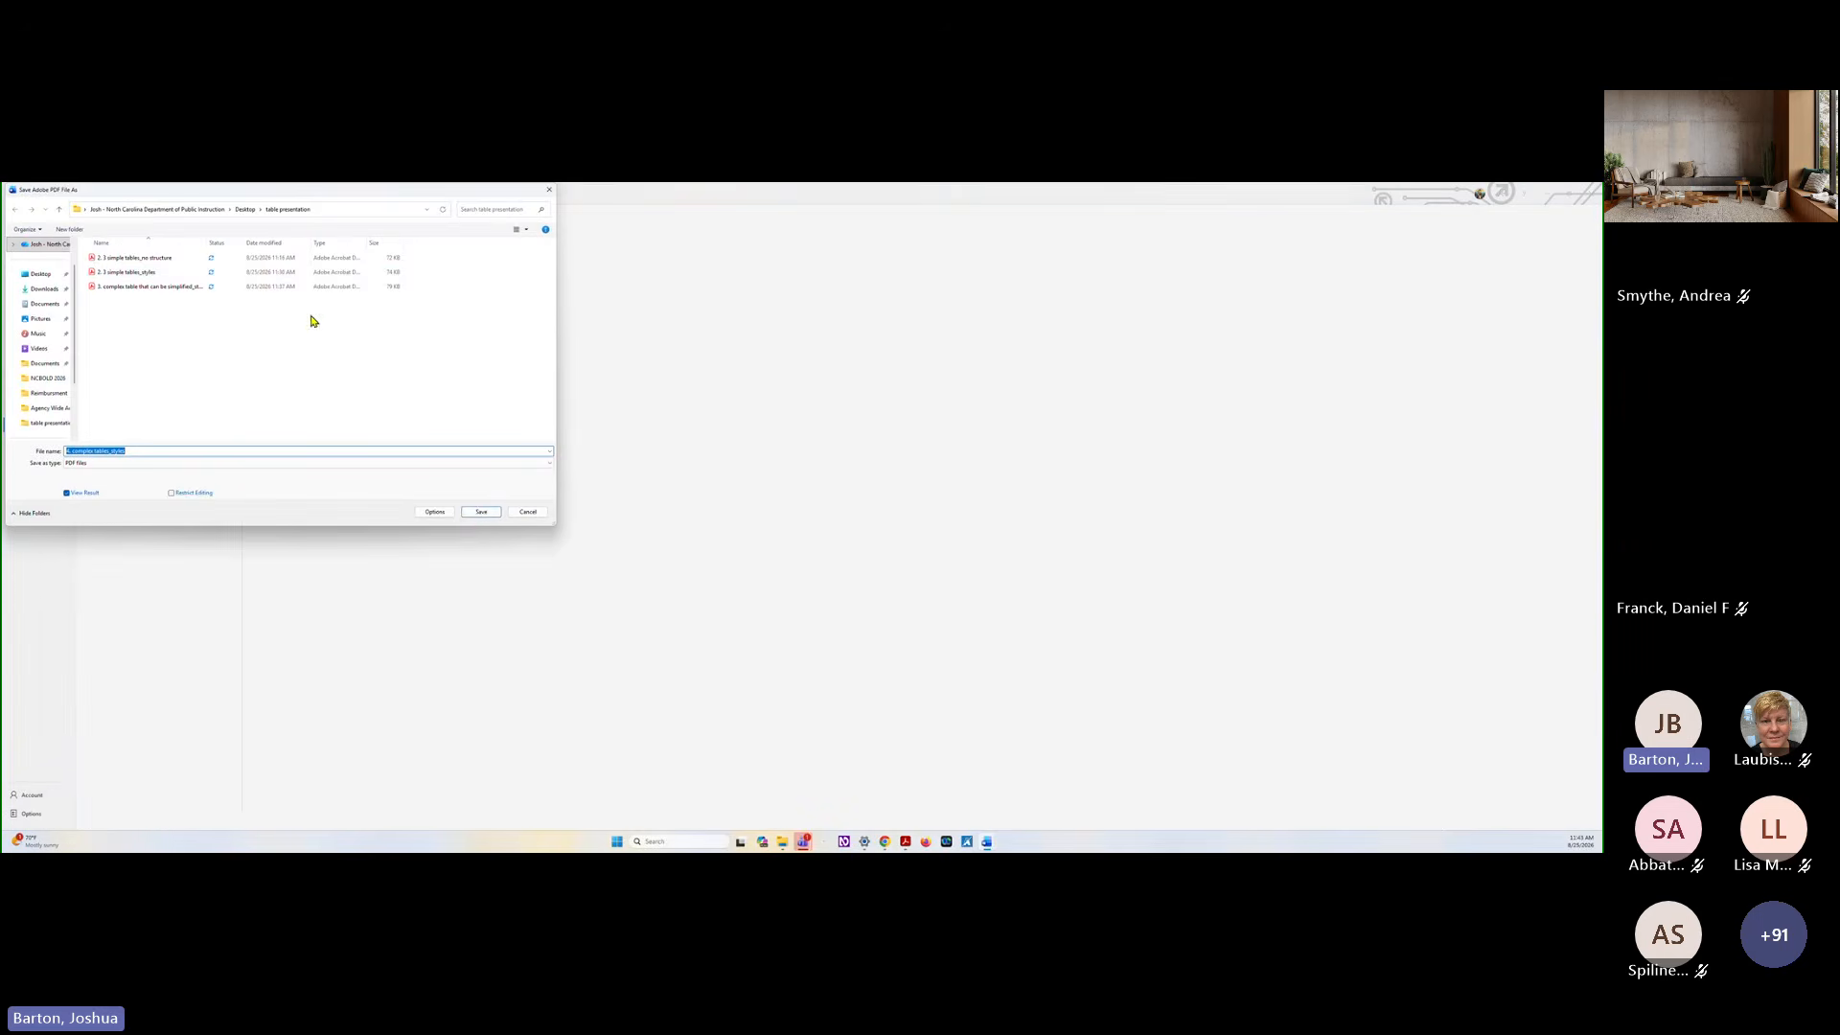
pyautogui.click(476, 509)
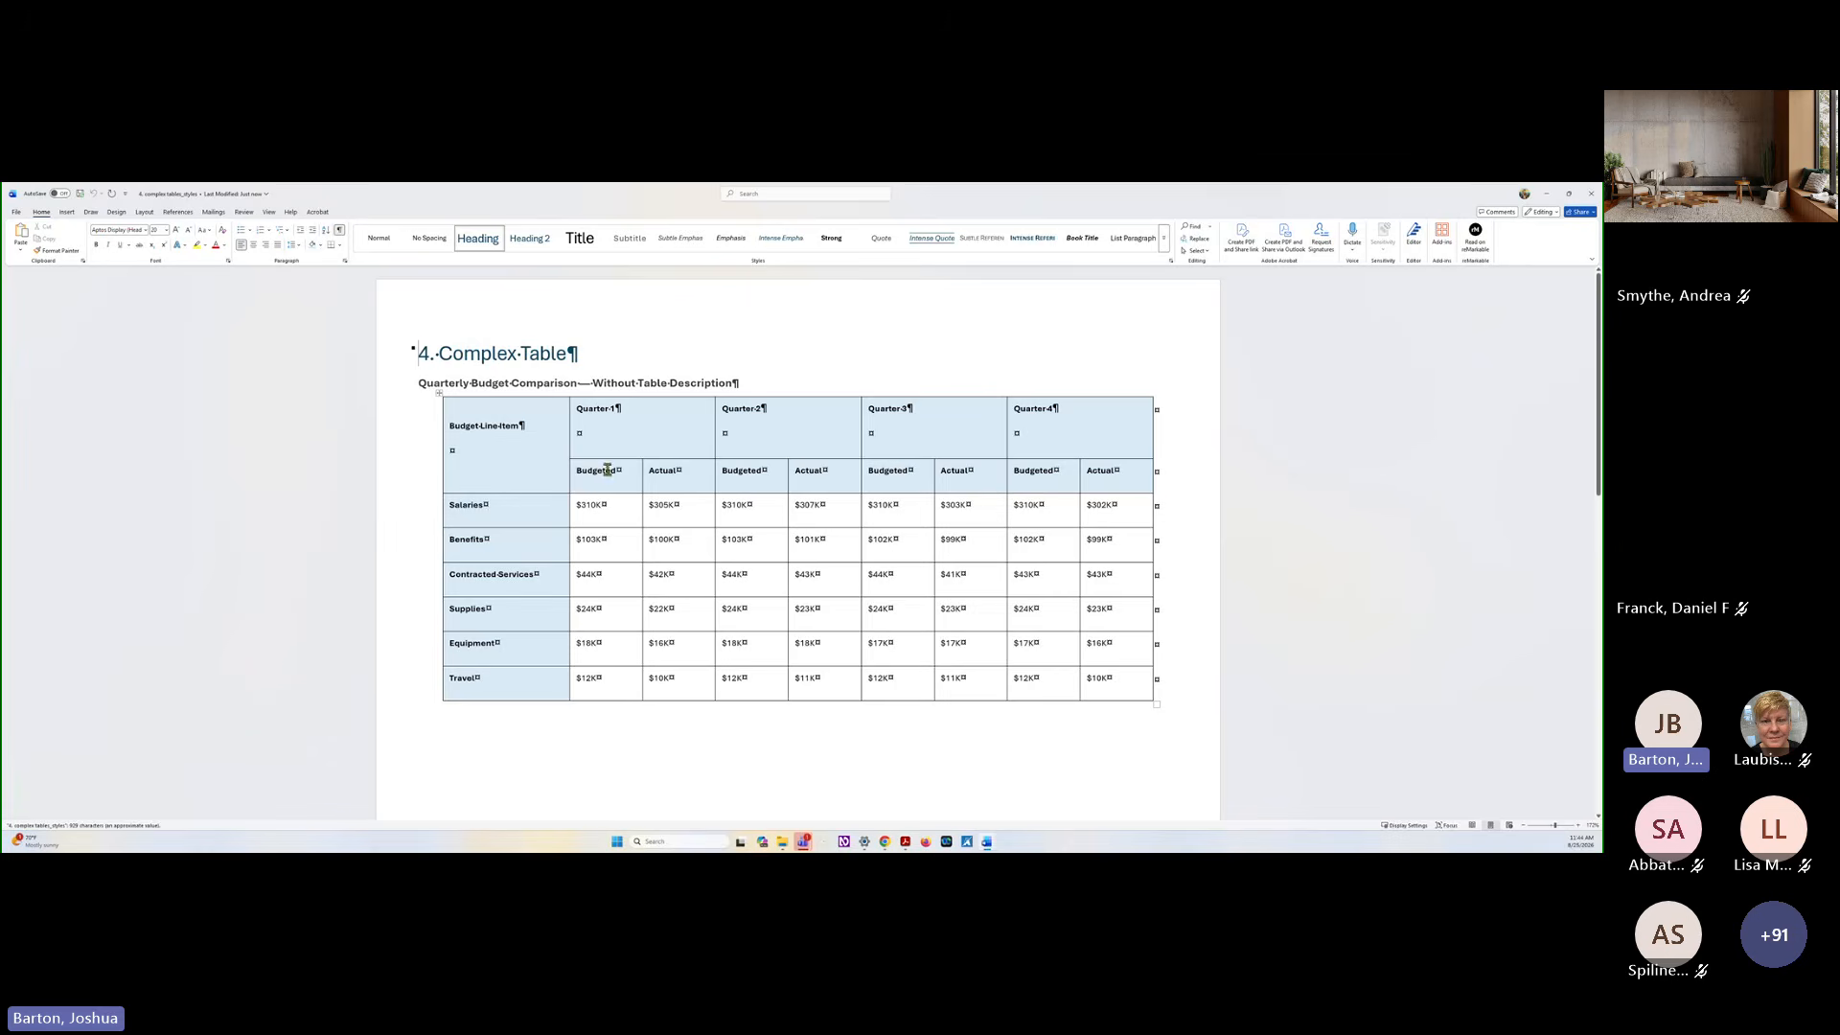
# Highlight the Budgeted and Actual subheader row, the Budget Line Item cell and the Quarter 1 header to examine the table's header structure
pyautogui.moveTo(578, 470); pyautogui.dragTo(1105, 487)
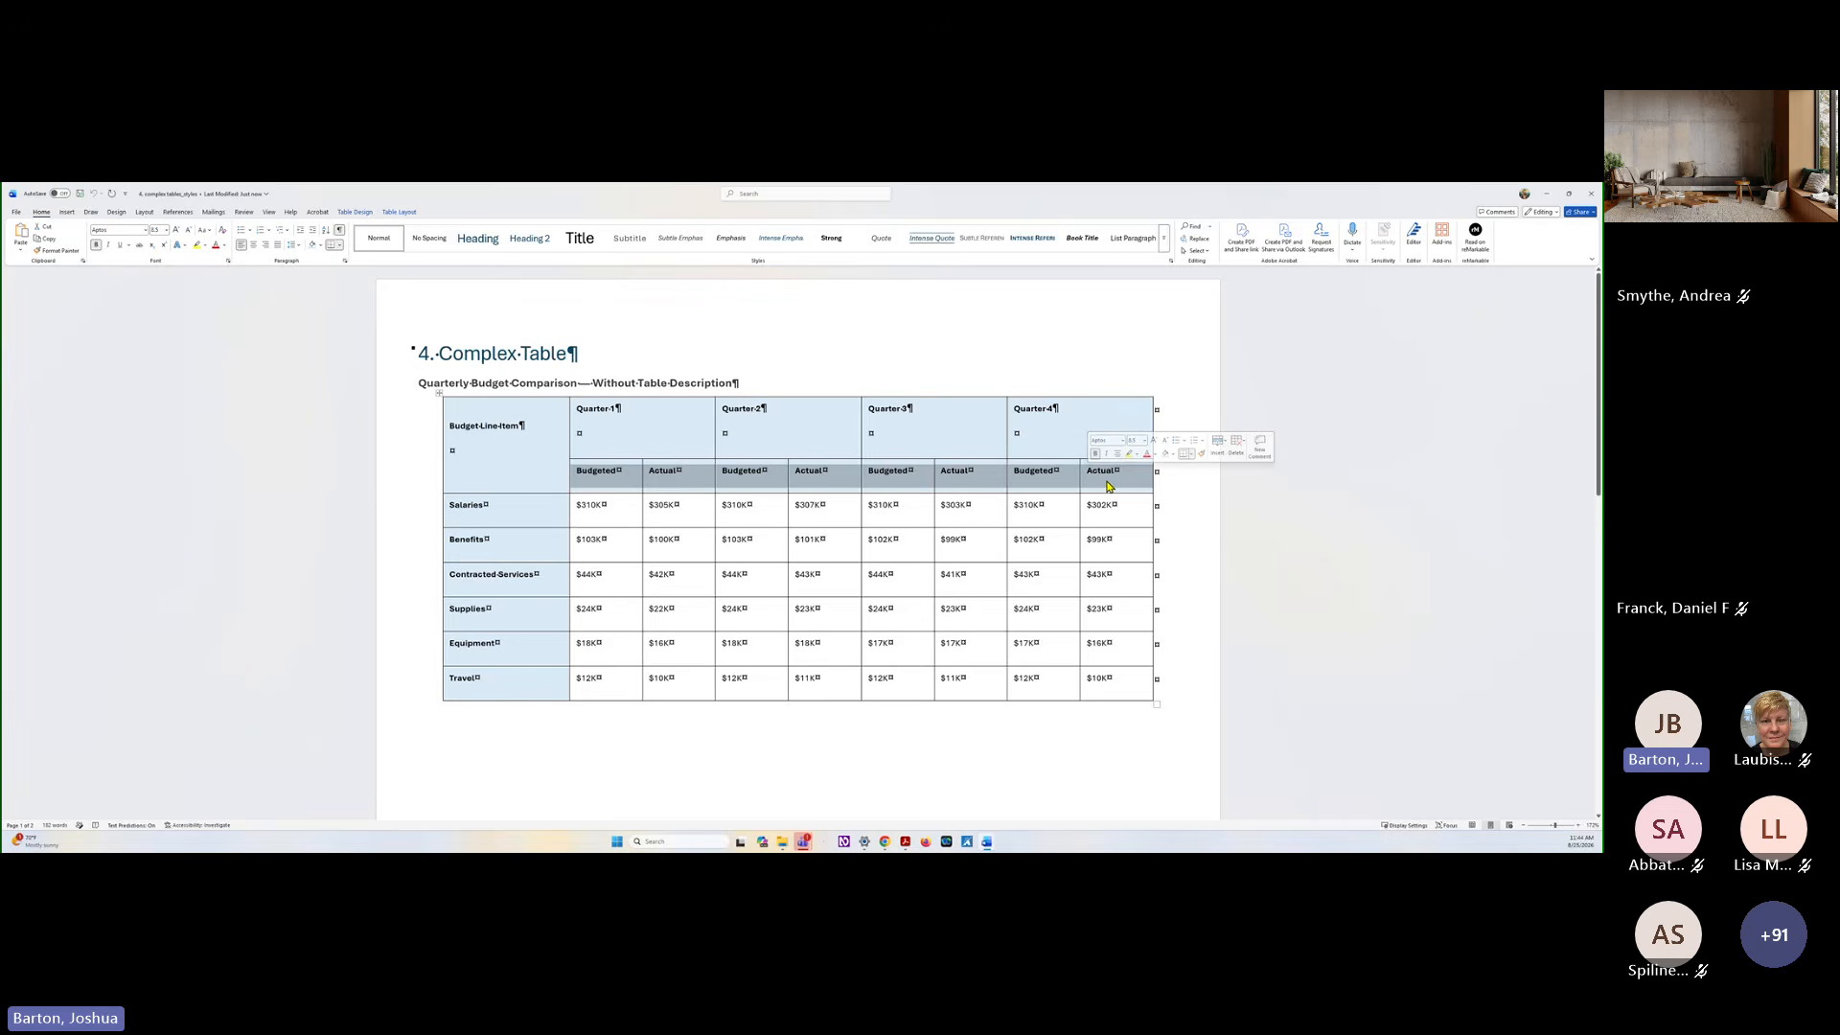
pyautogui.click(503, 471)
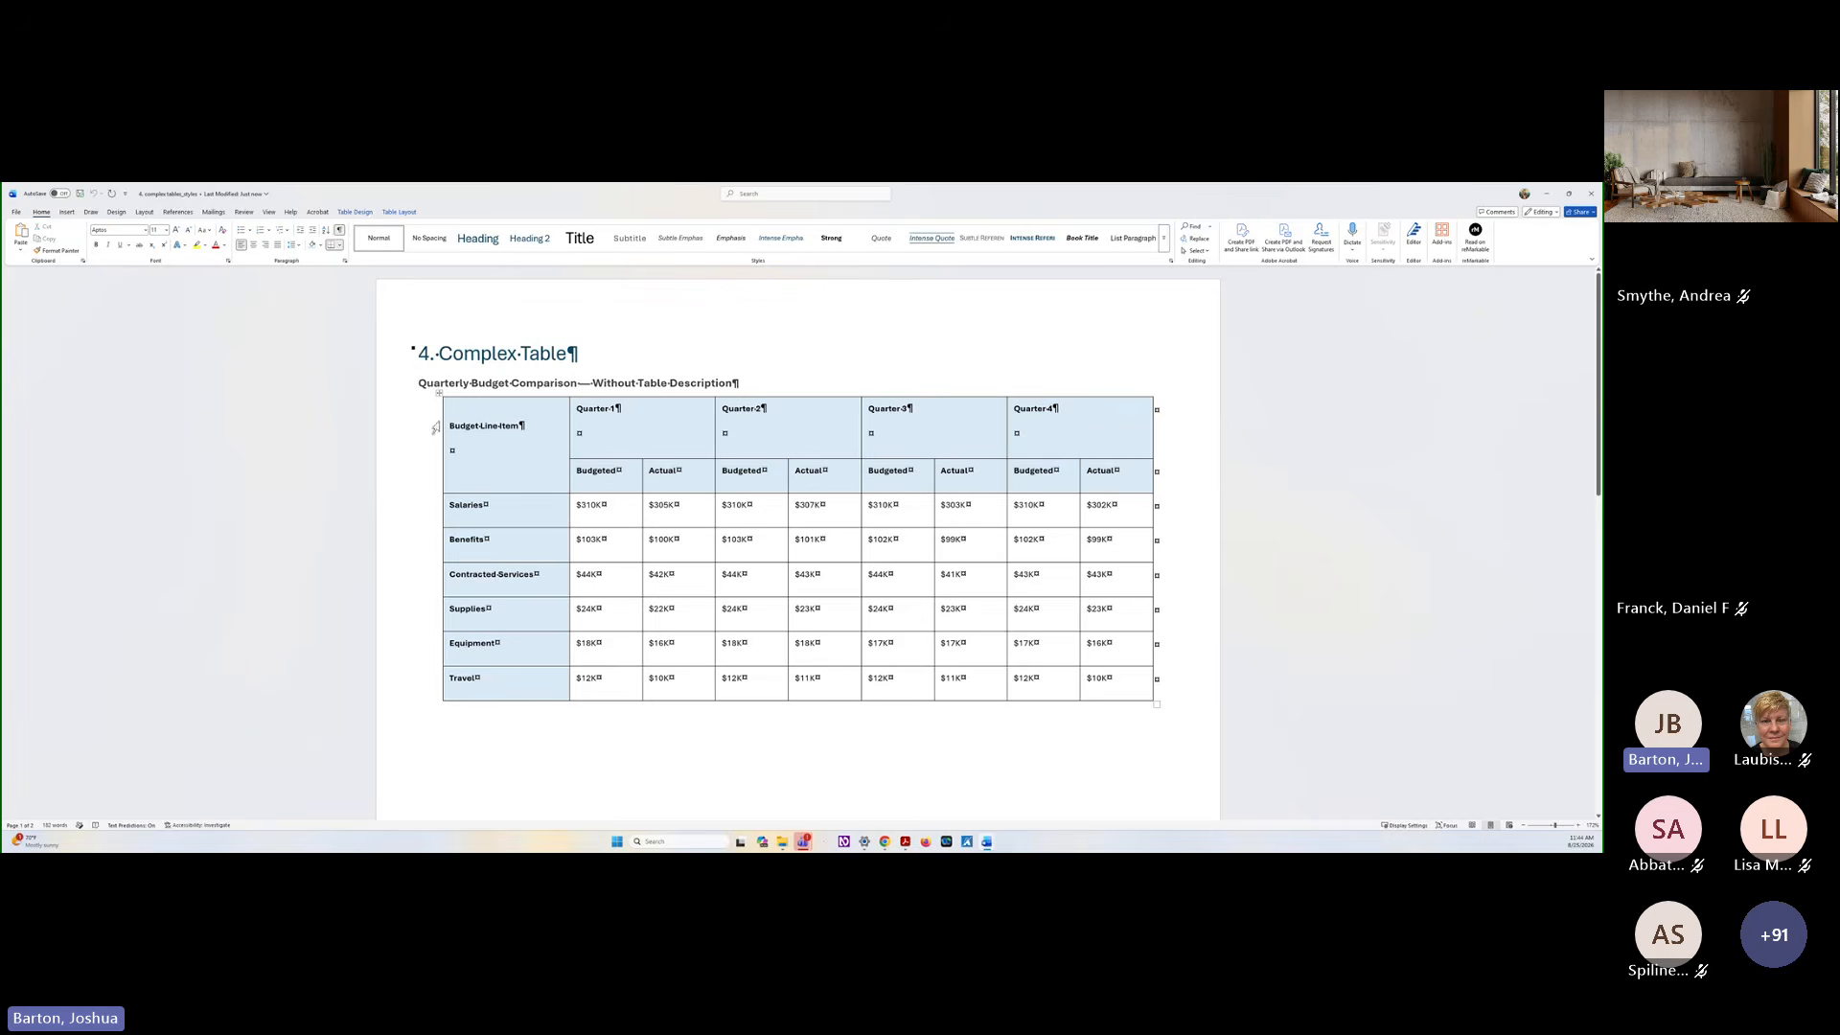
pyautogui.moveTo(463, 412); pyautogui.dragTo(553, 448)
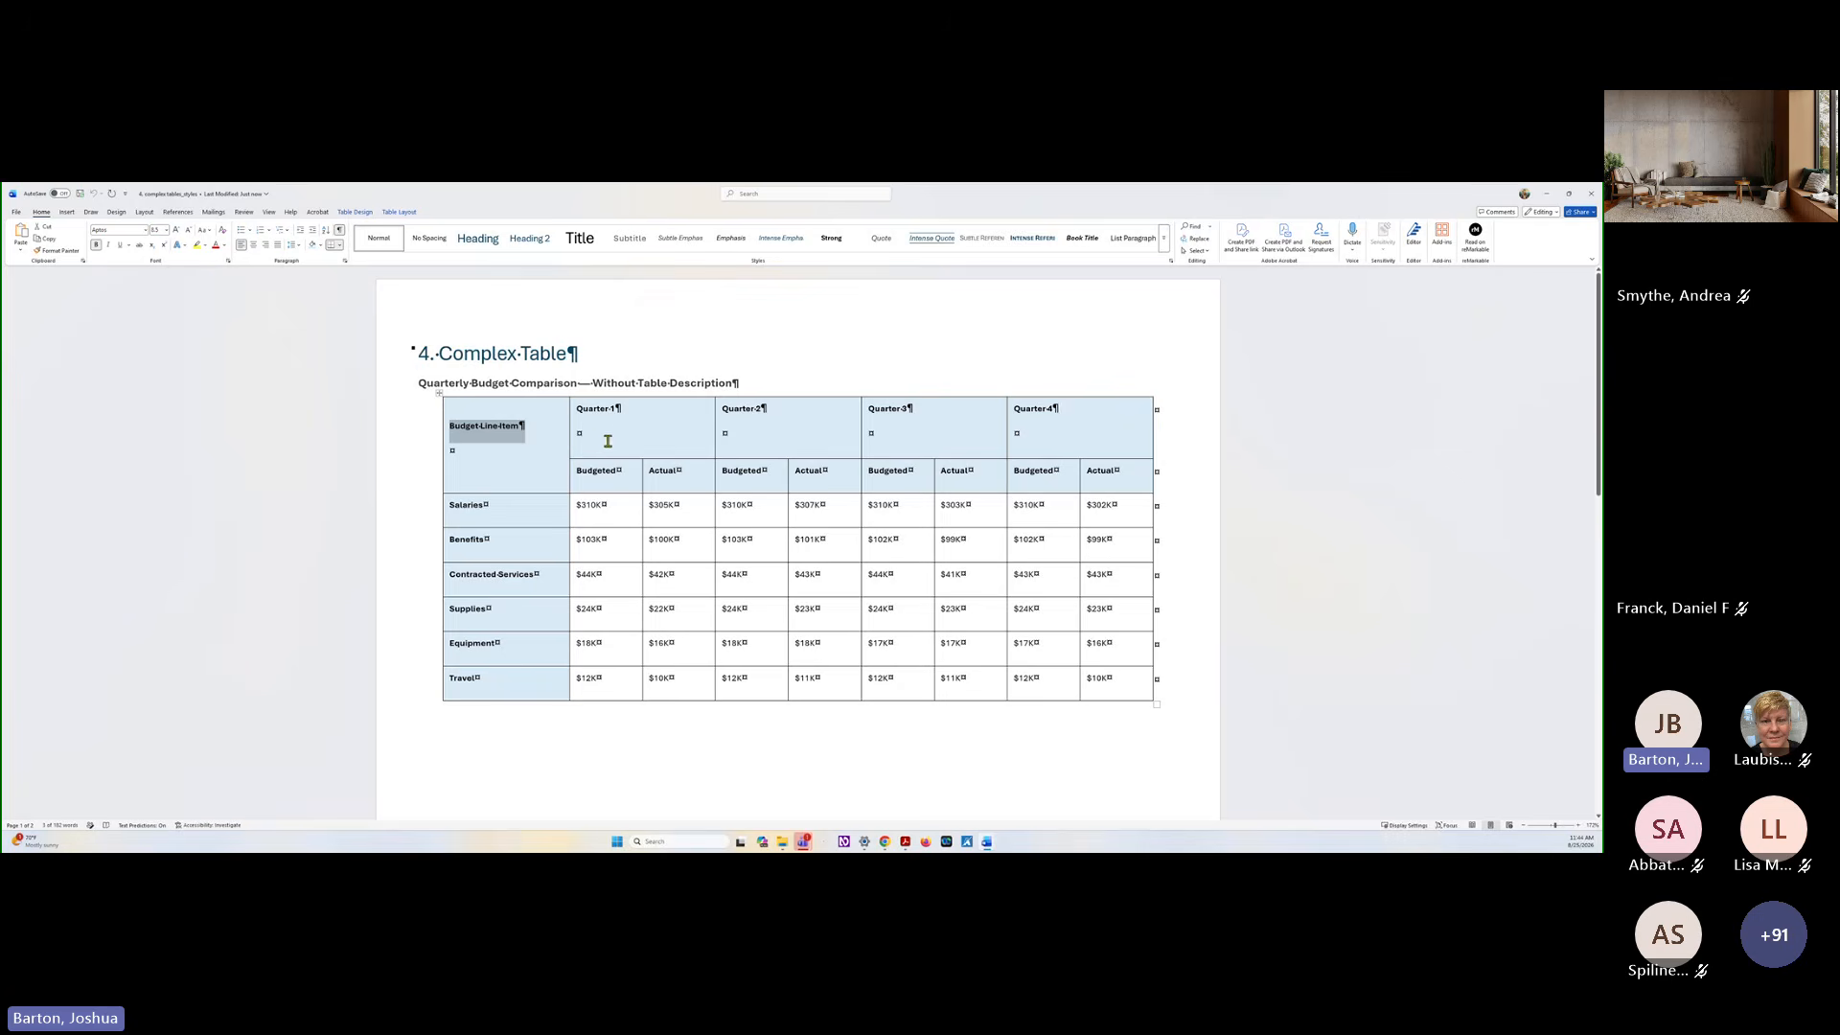
pyautogui.click(620, 429)
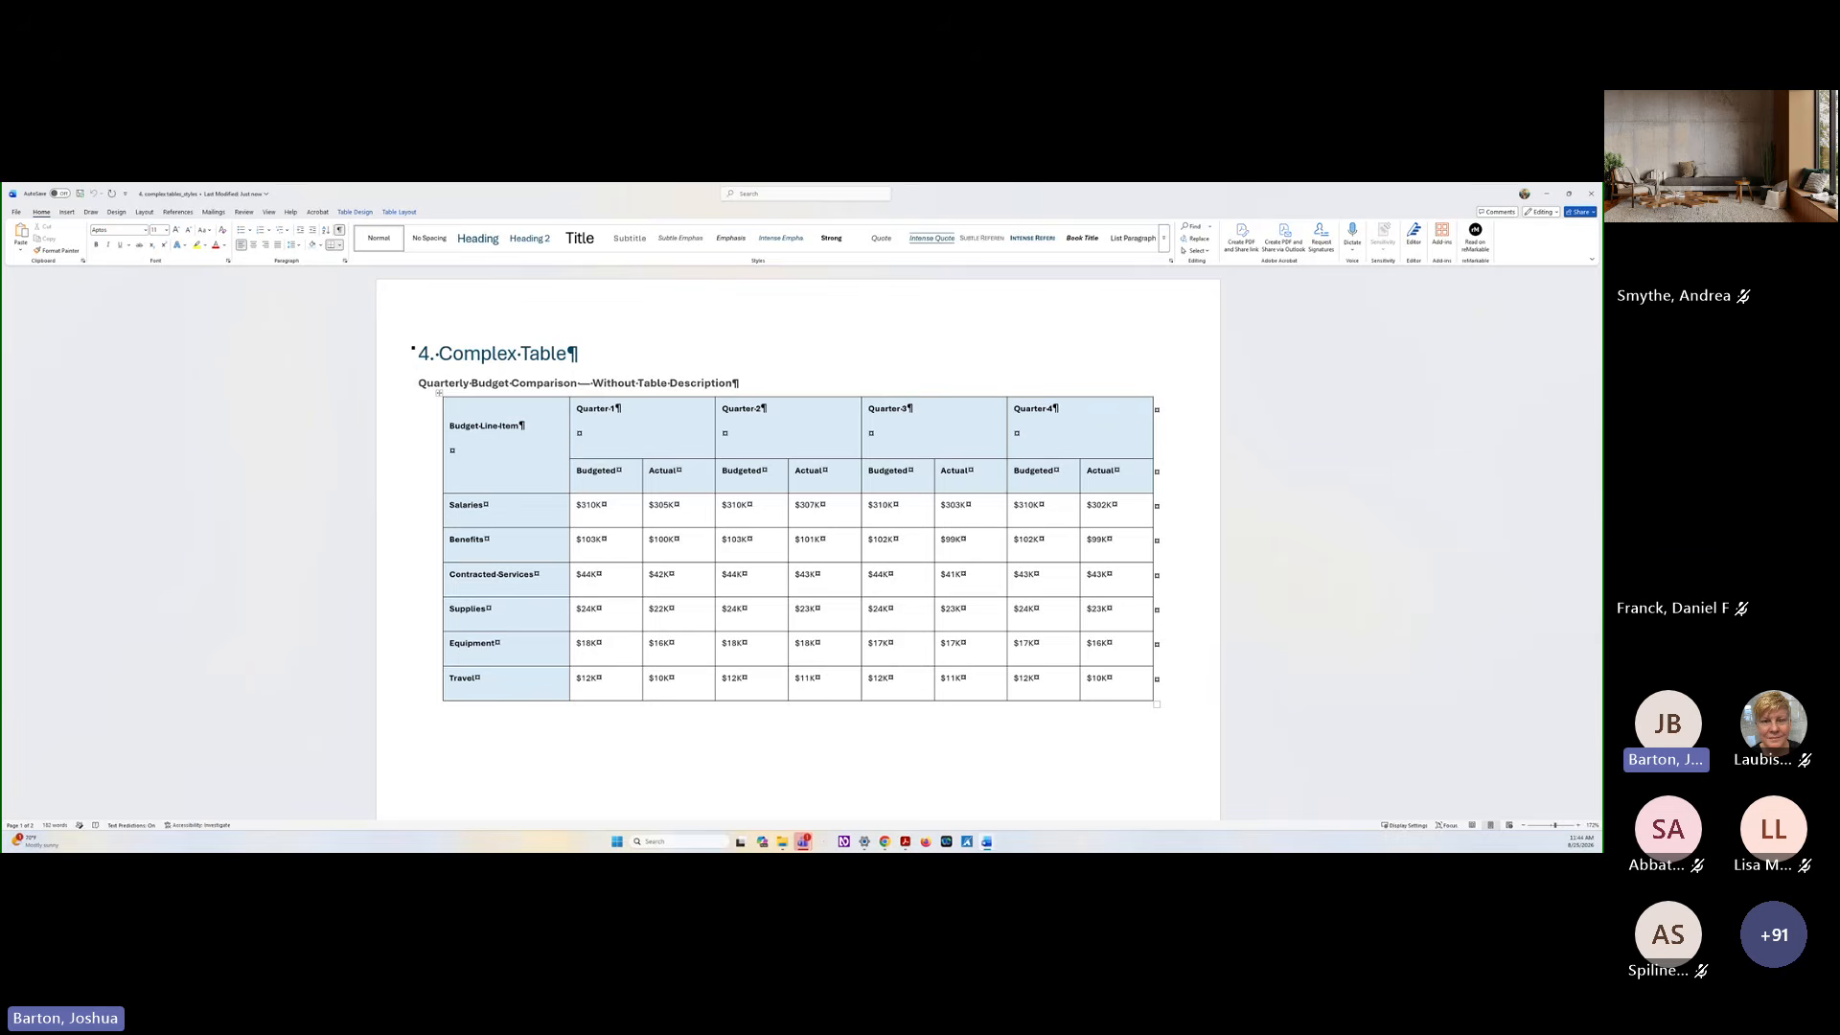
# Switch to the exported PDF in Acrobat, show its accessibility tags and open the Complex Table with Description in the Table Editor
pyautogui.hotkey('alt', 'Tab')
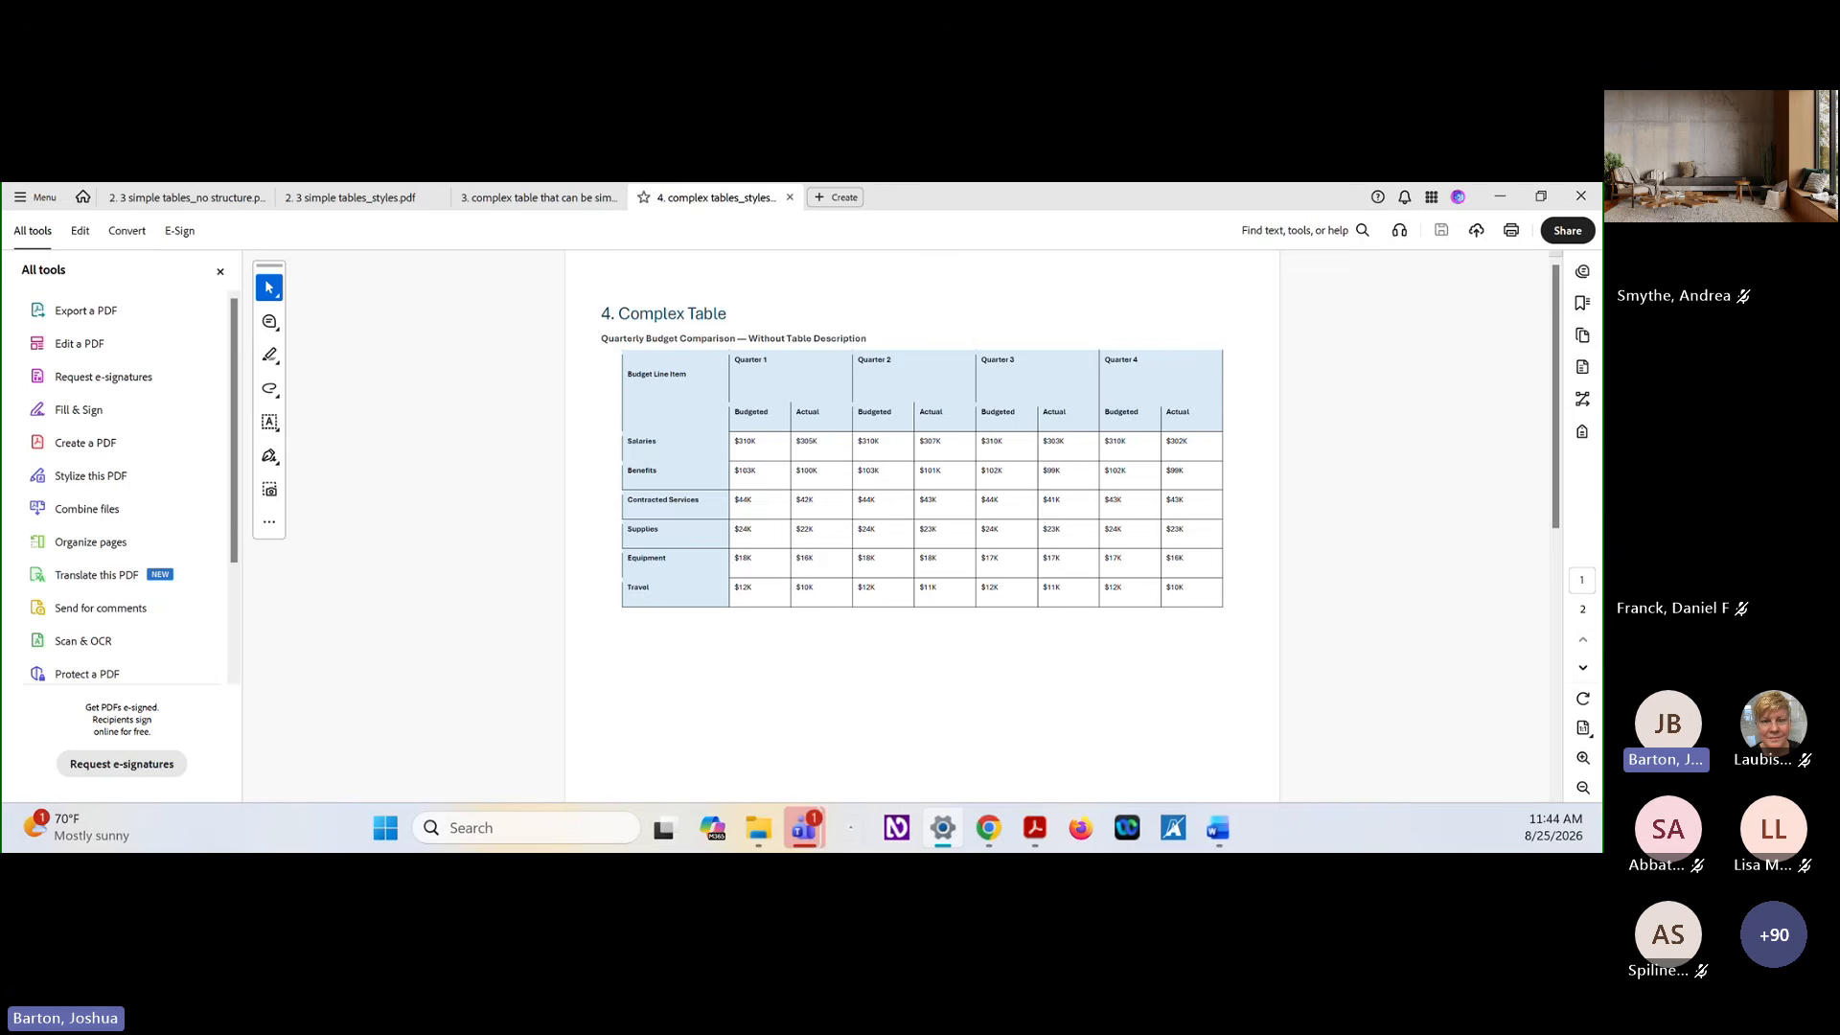
pyautogui.click(1583, 431)
pyautogui.click(1404, 523)
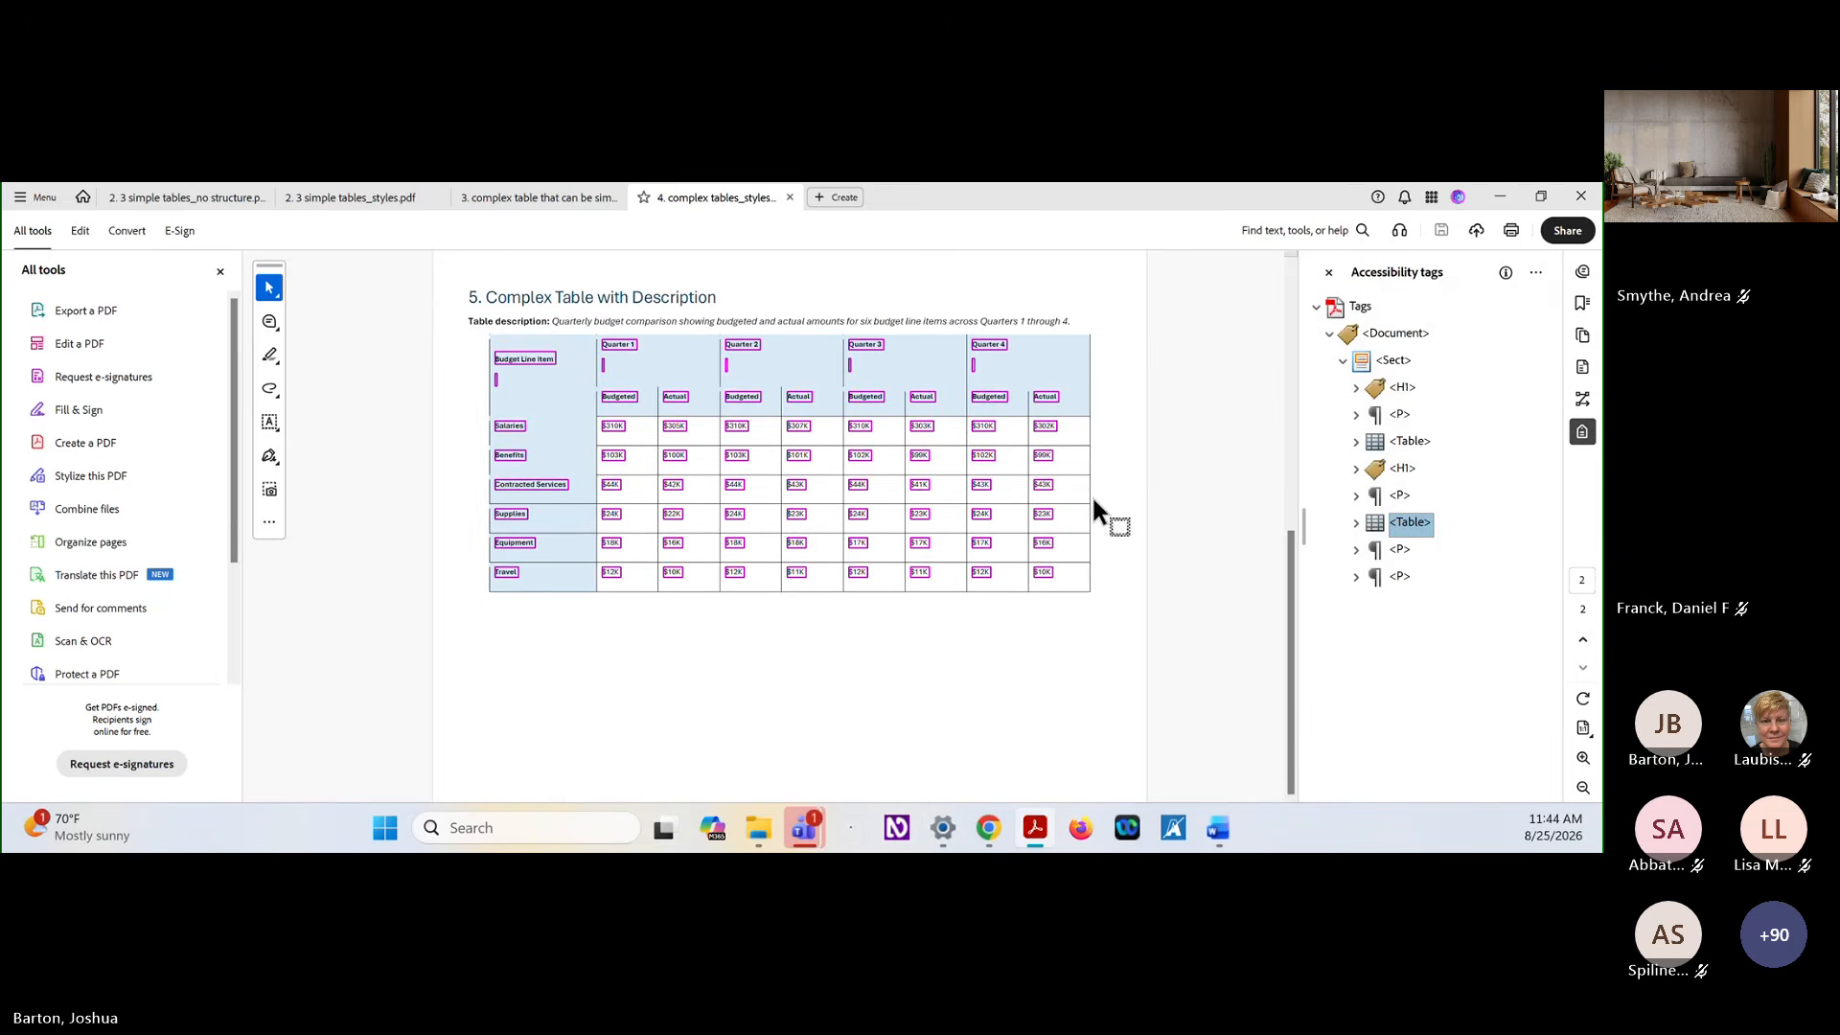
pyautogui.rightClick(1416, 528)
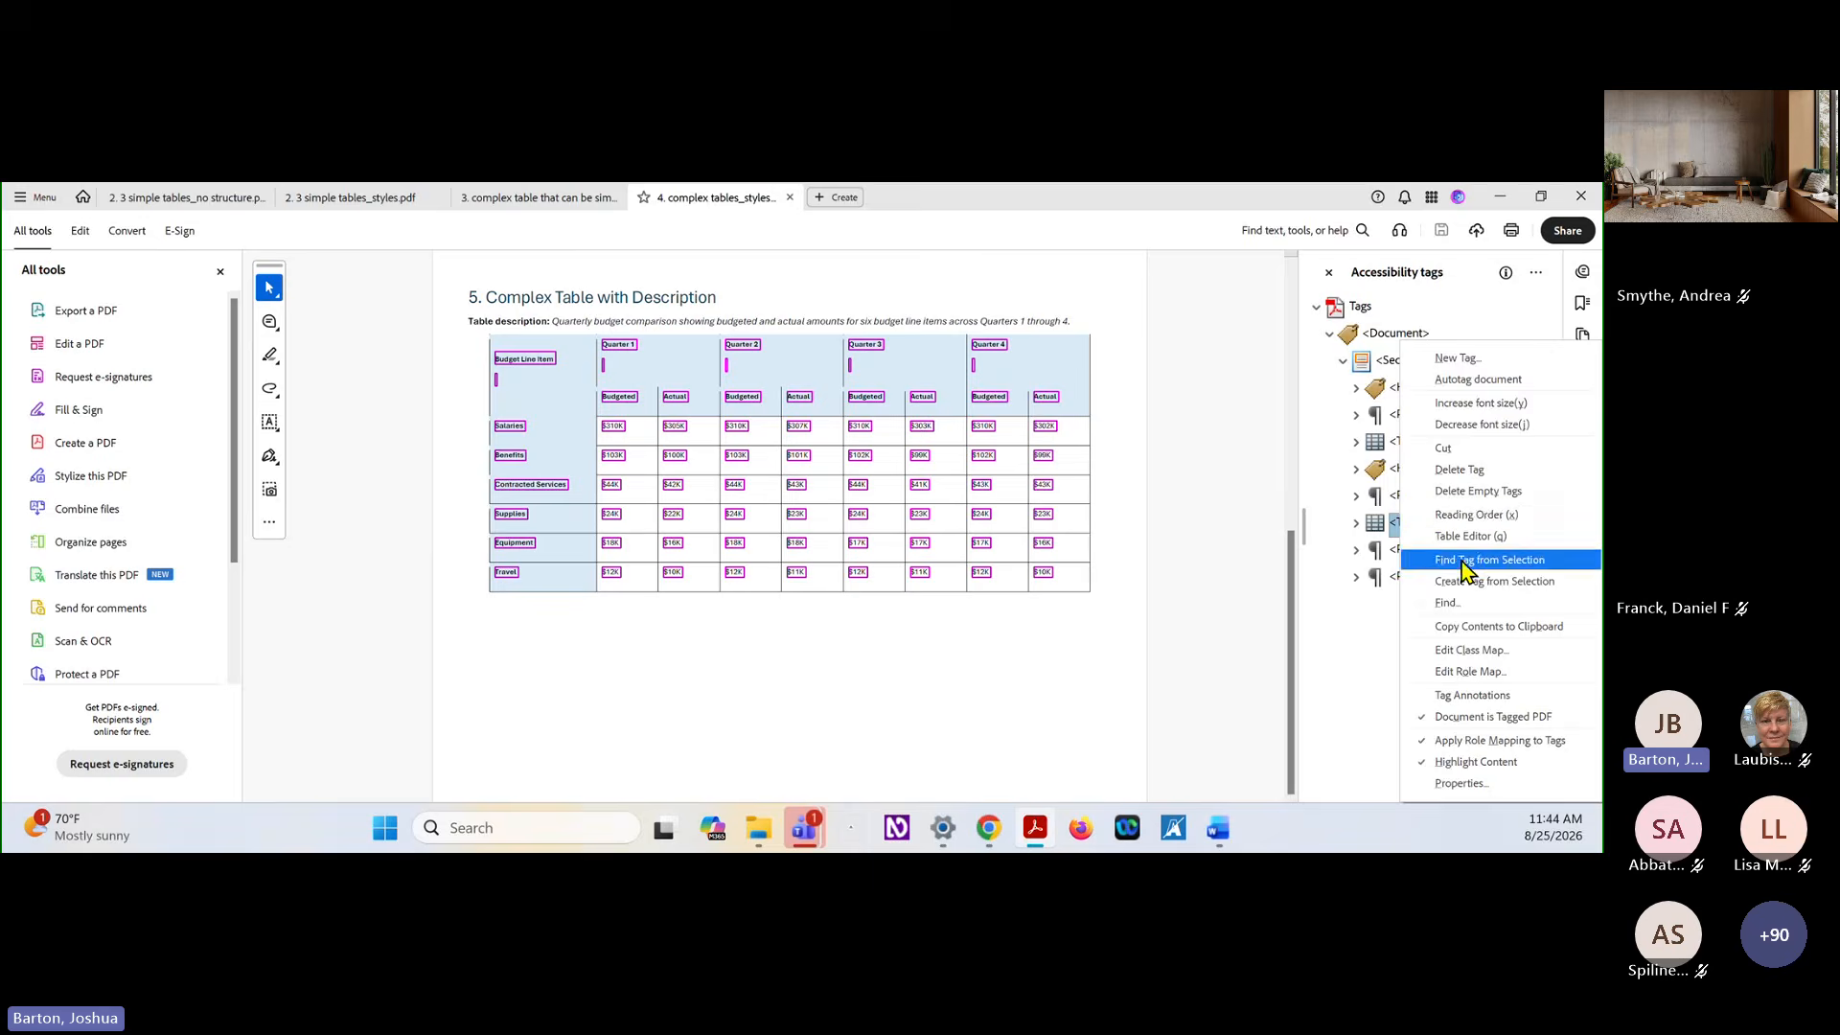
pyautogui.click(1462, 537)
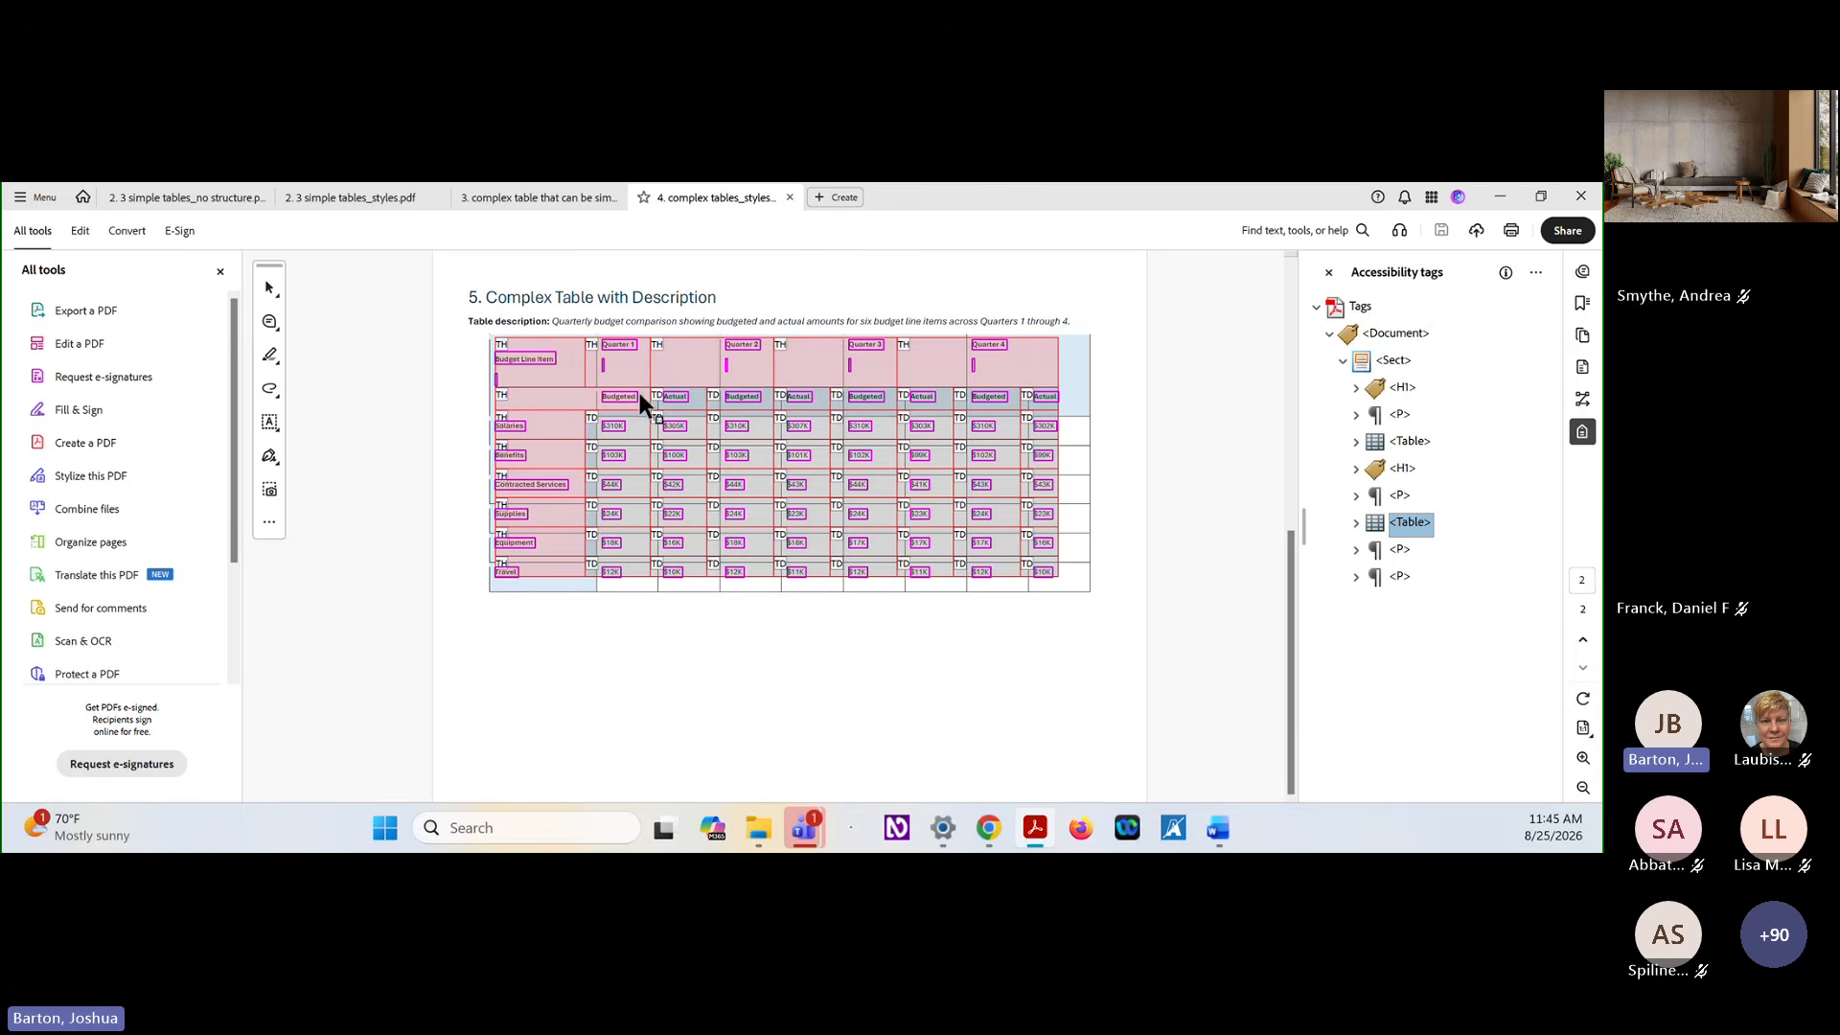
# Reopen the table in the Table Editor and inspect the Budget Line Item header's cell properties, closing them without changes
pyautogui.click(480, 698)
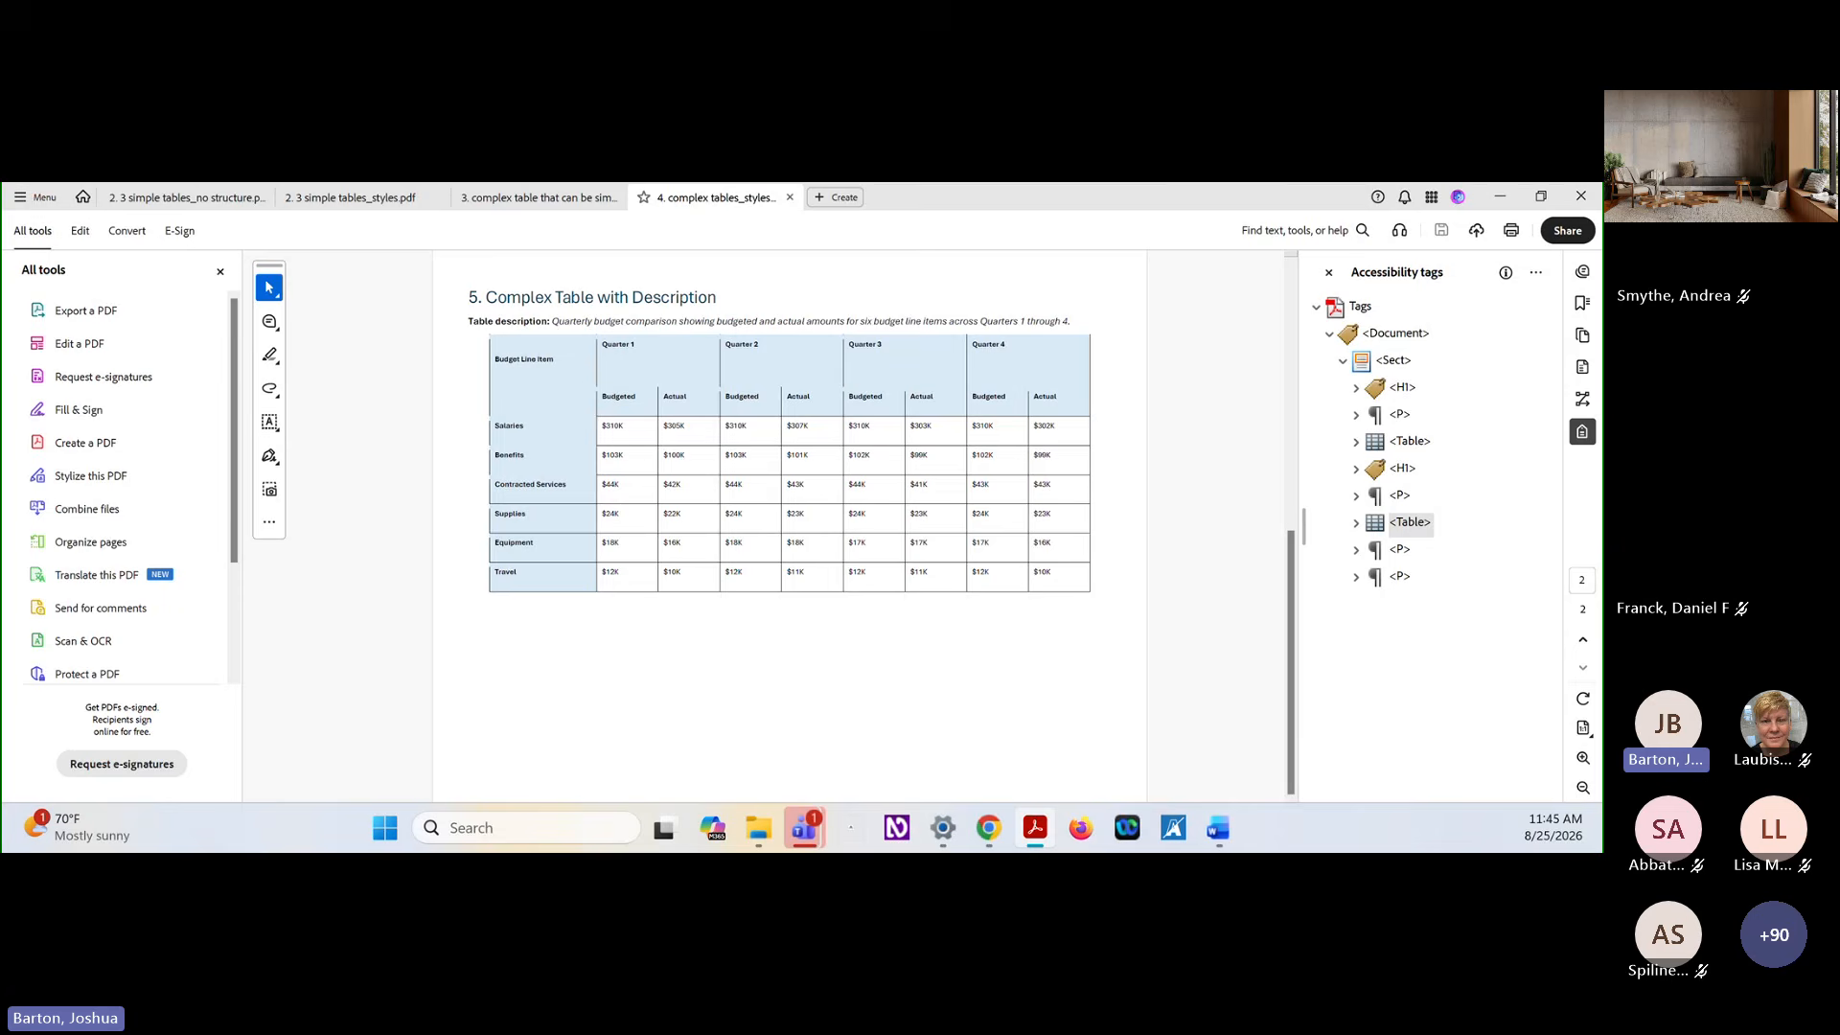
pyautogui.click(1413, 524)
pyautogui.rightClick(1416, 526)
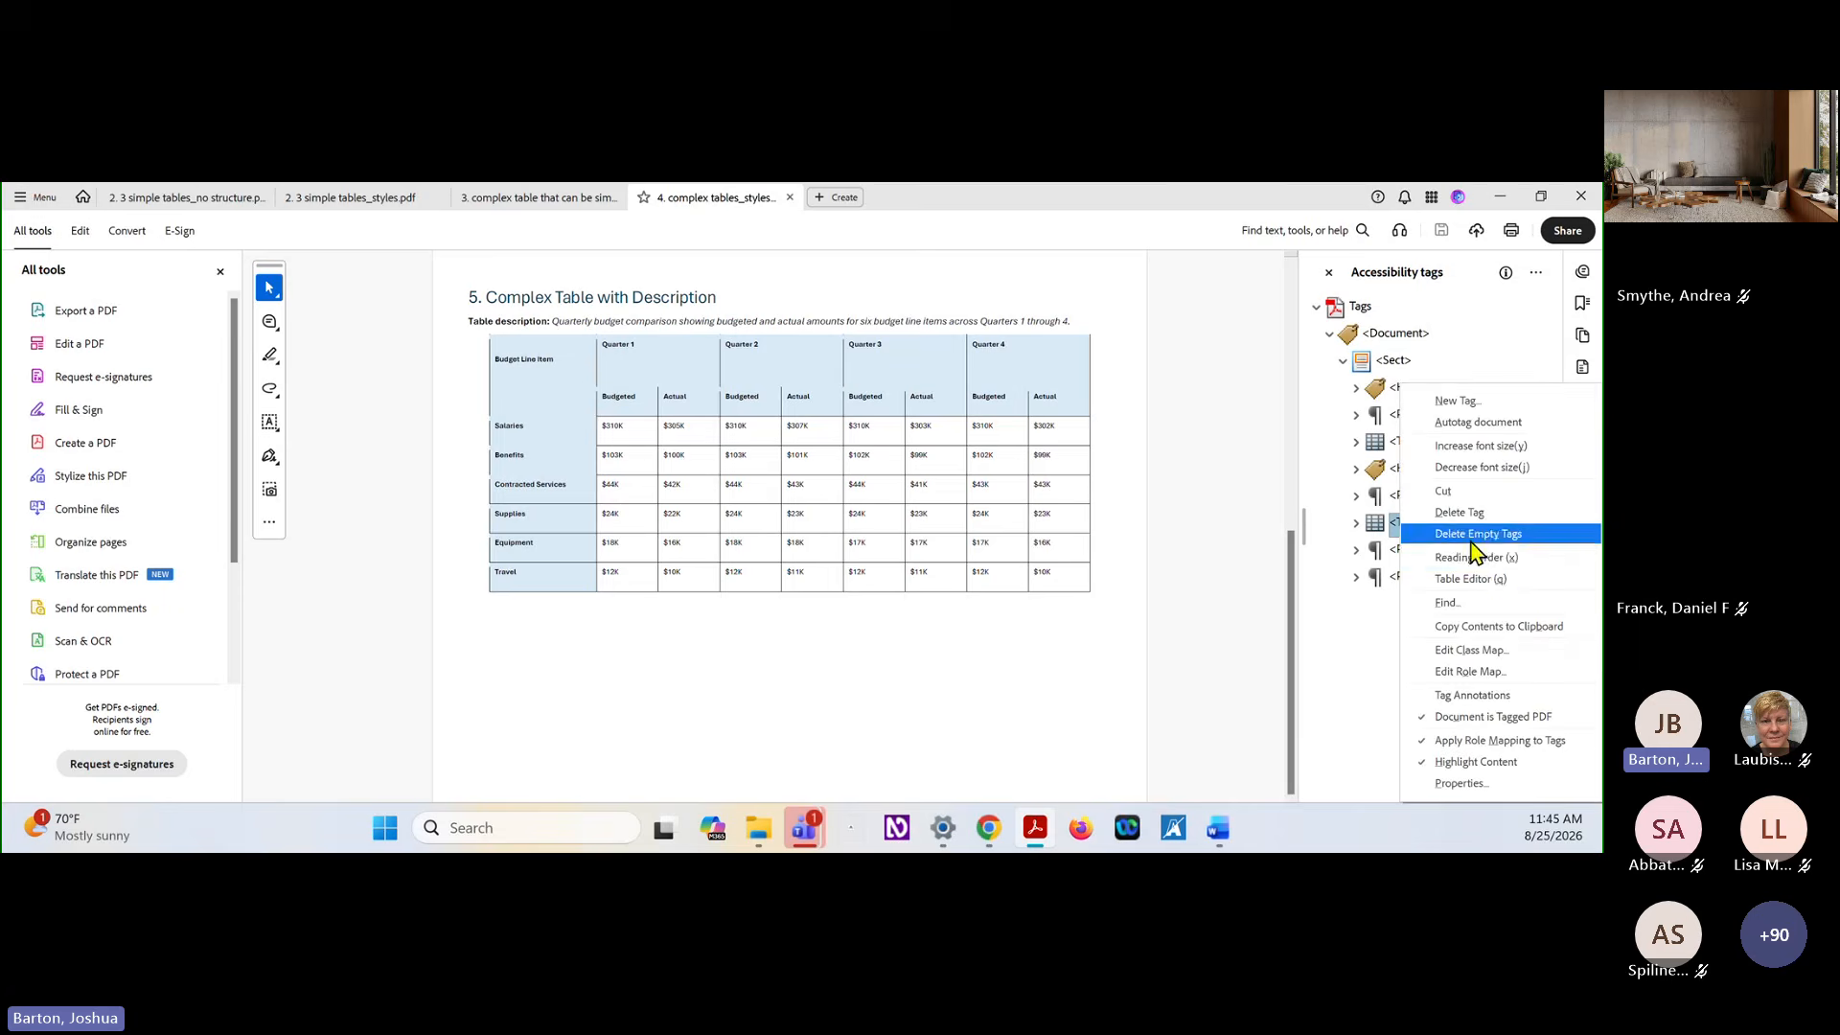
pyautogui.click(1495, 578)
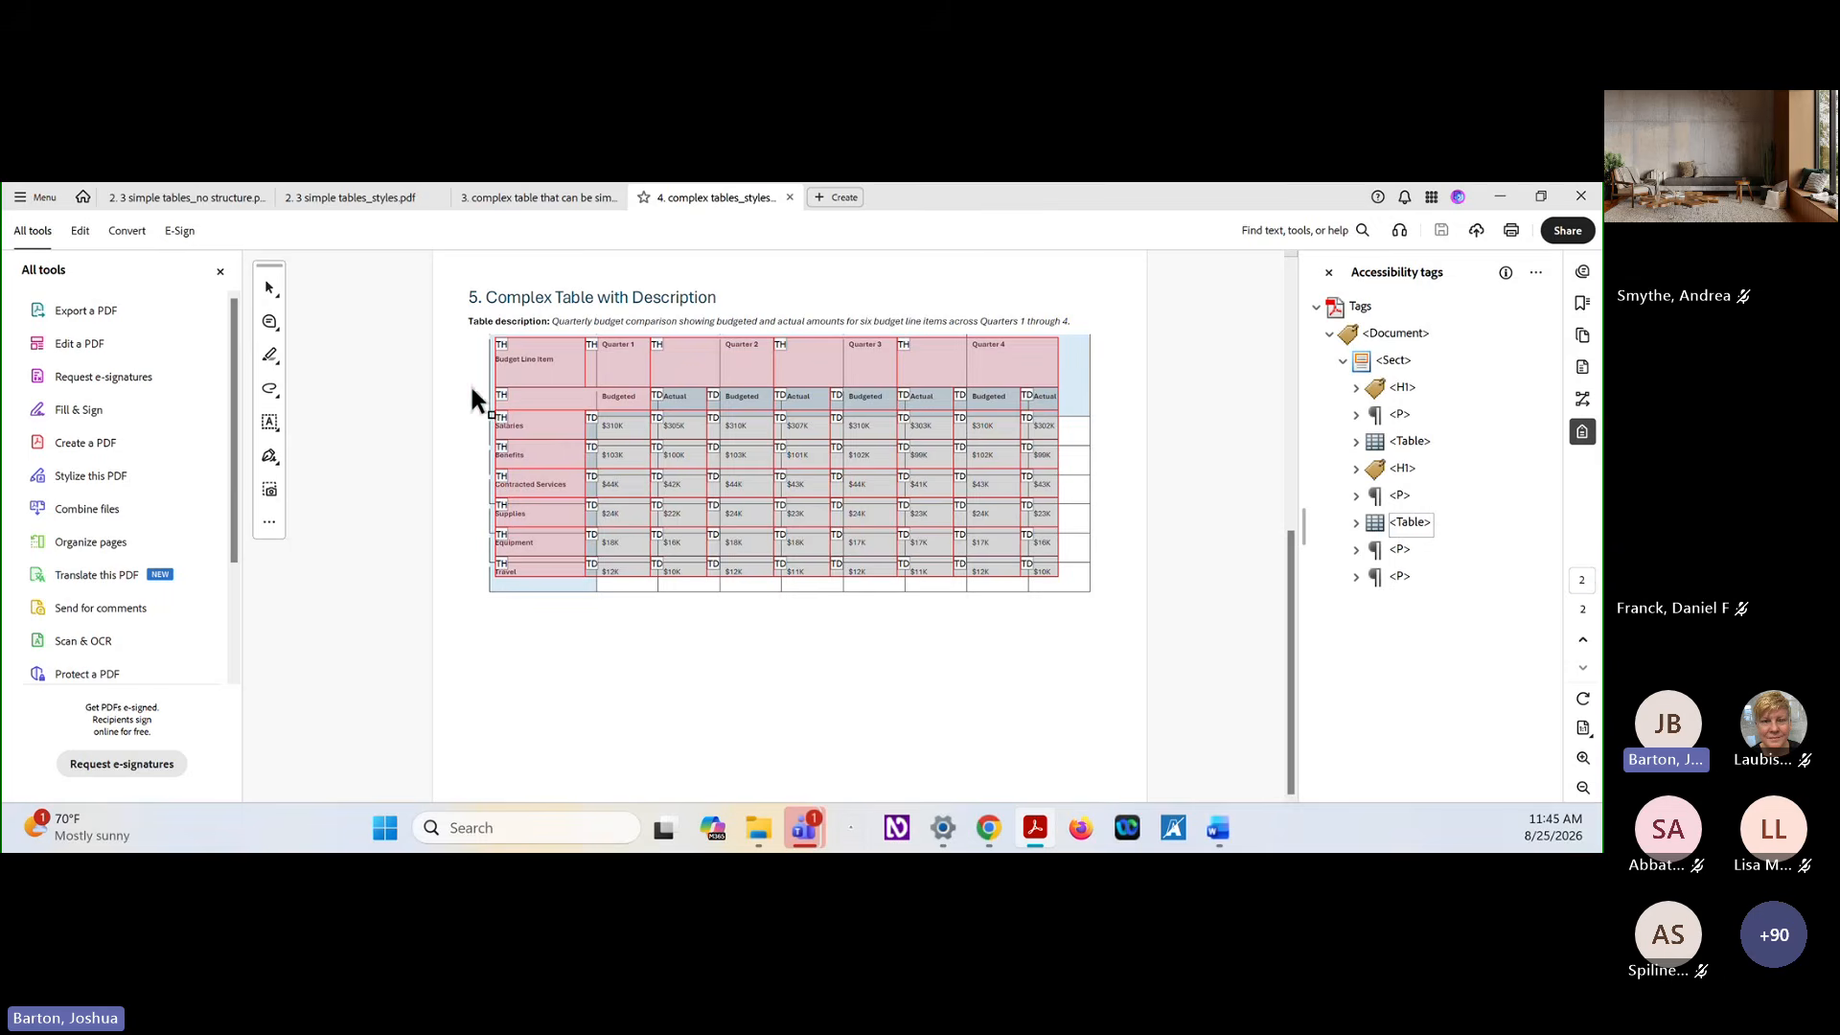
pyautogui.rightClick(561, 351)
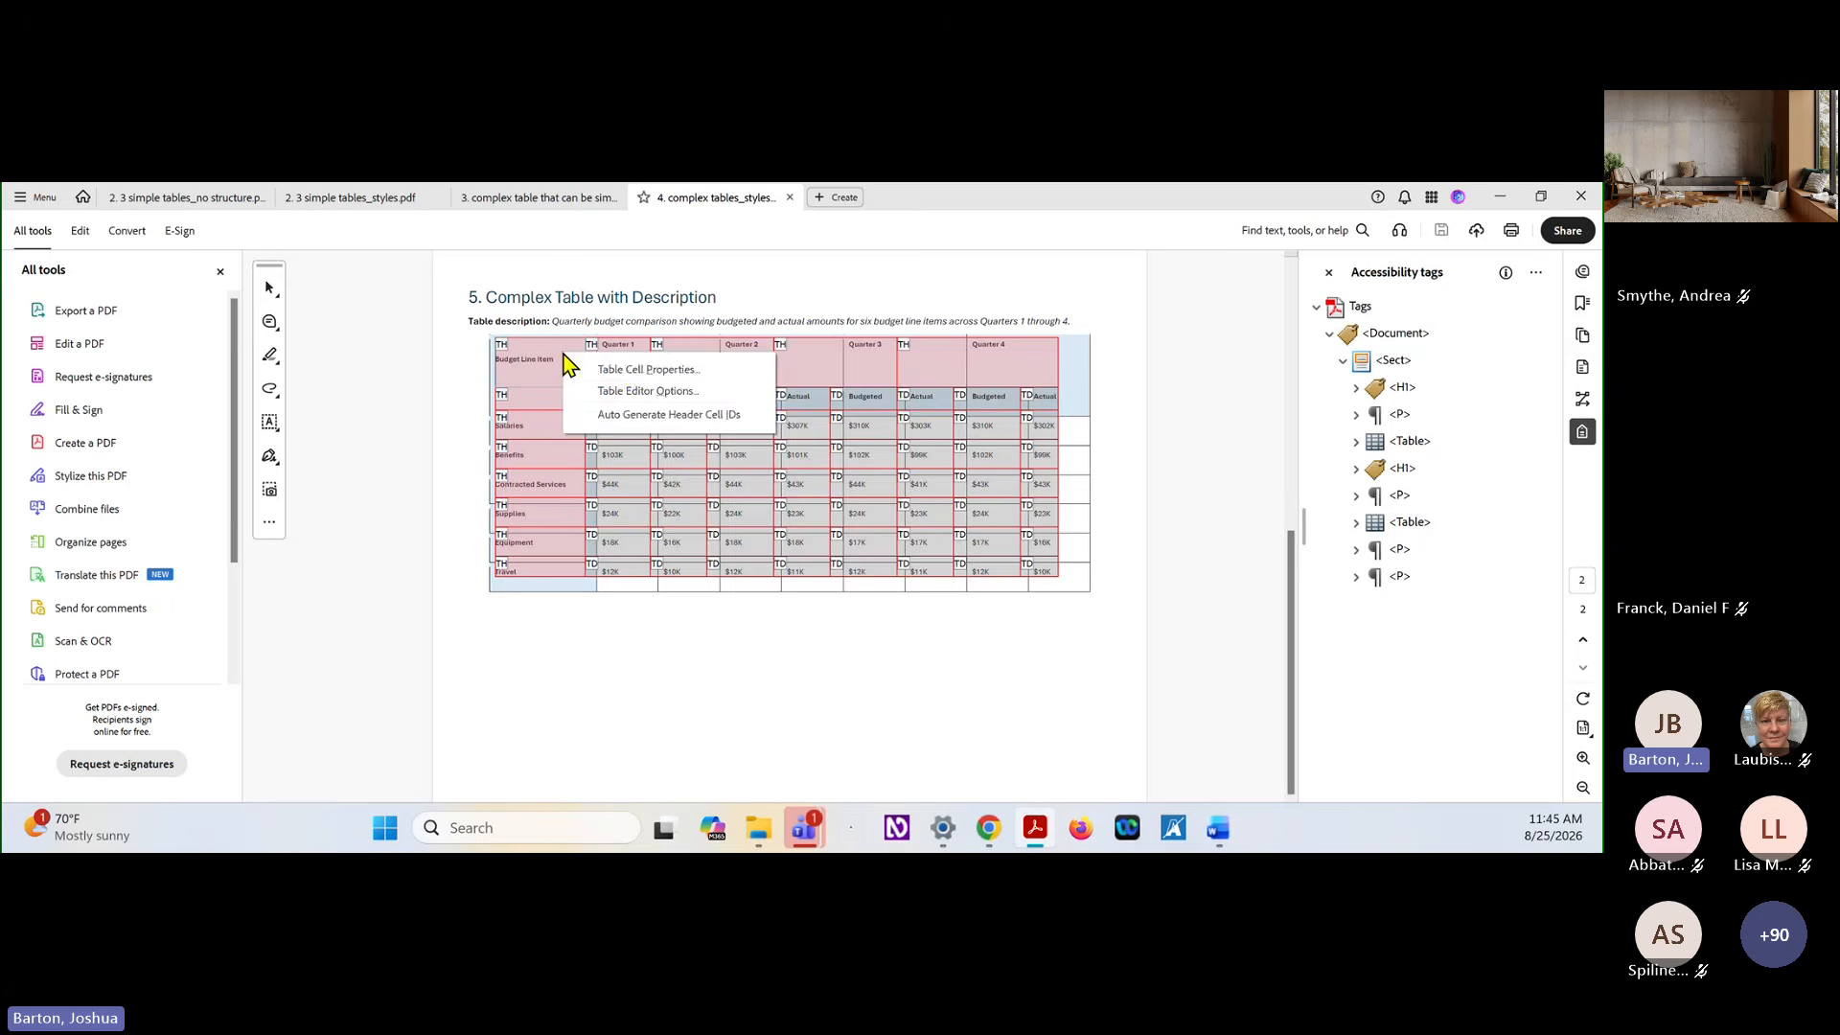
pyautogui.click(627, 369)
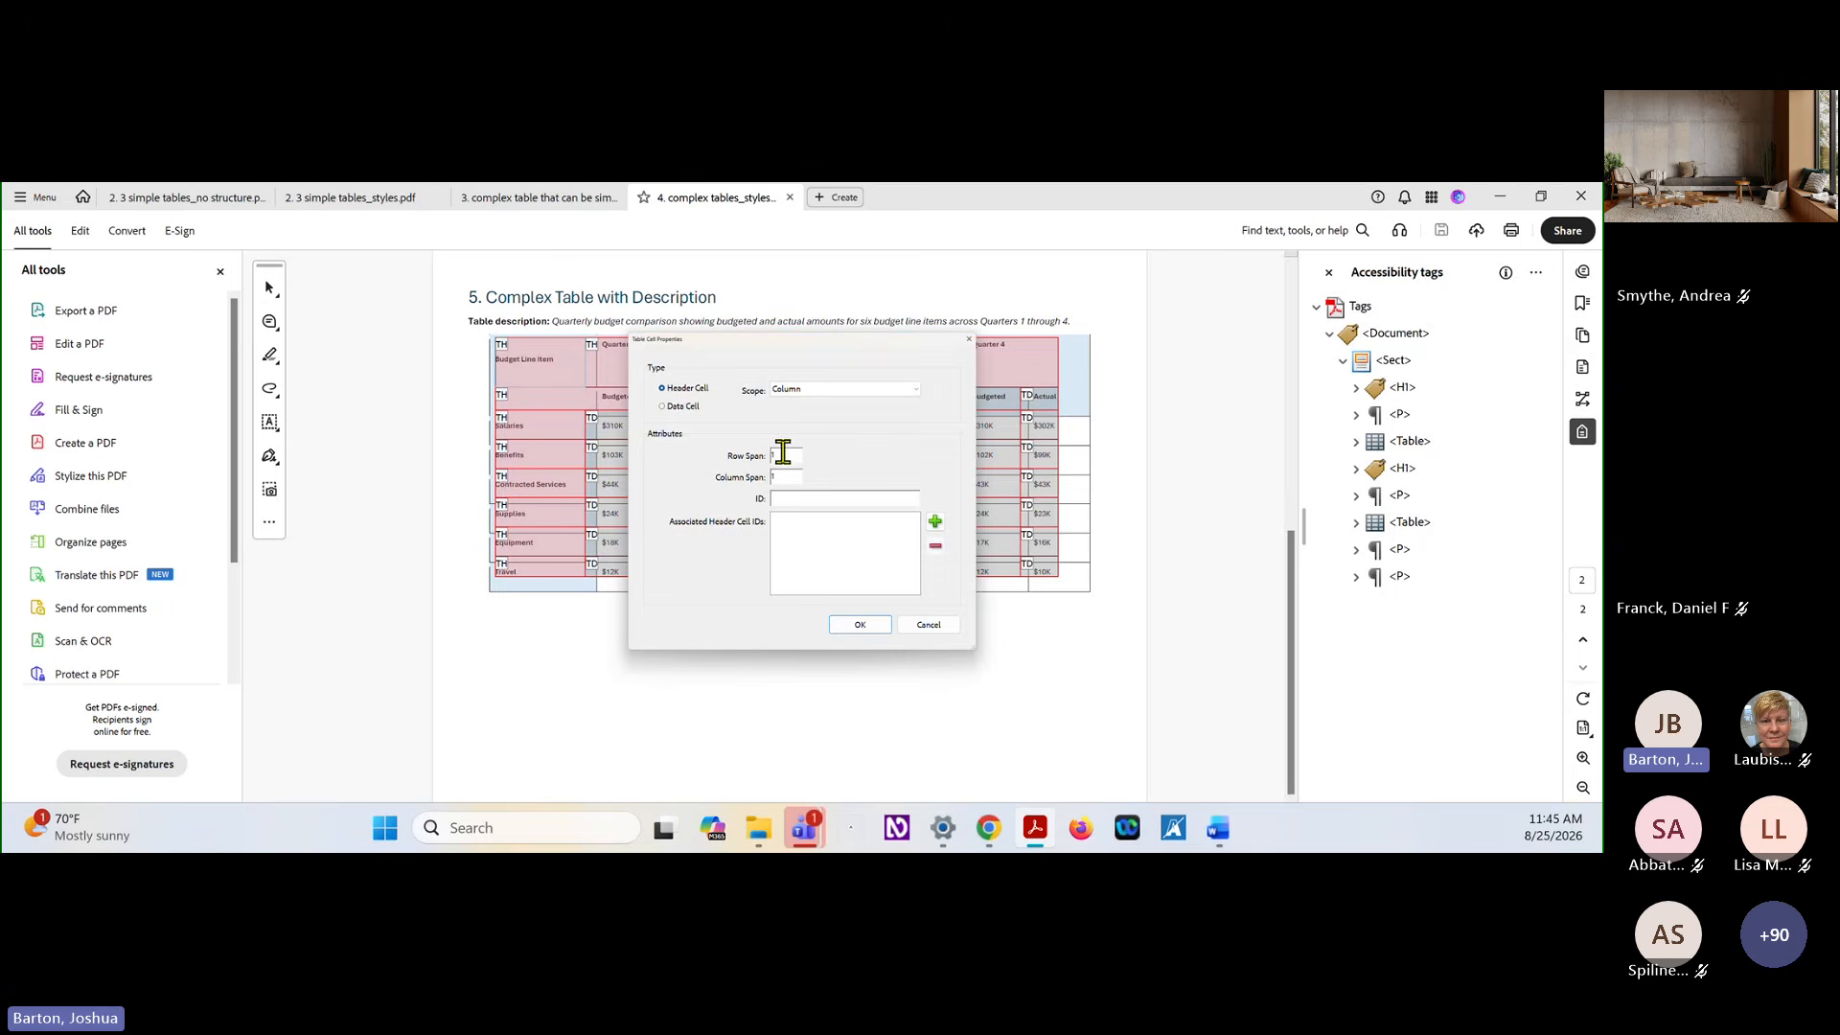
pyautogui.moveTo(842, 335); pyautogui.dragTo(1165, 341)
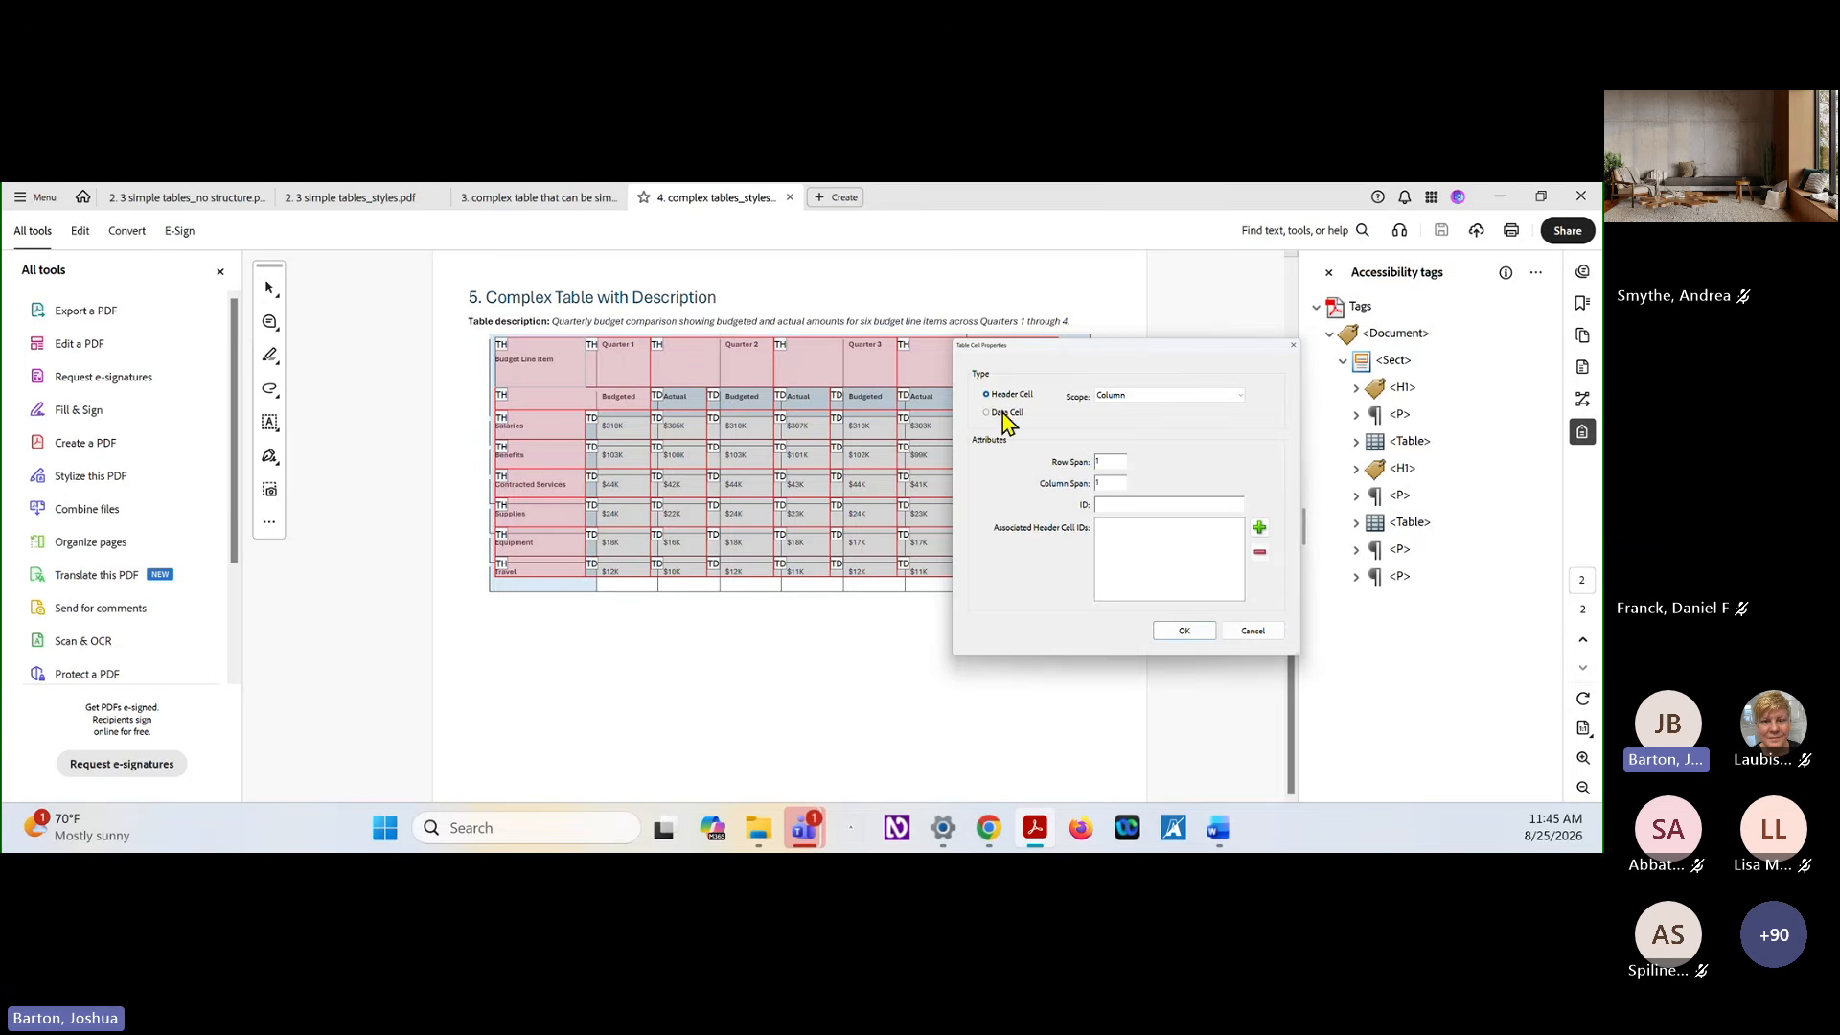
pyautogui.click(1256, 632)
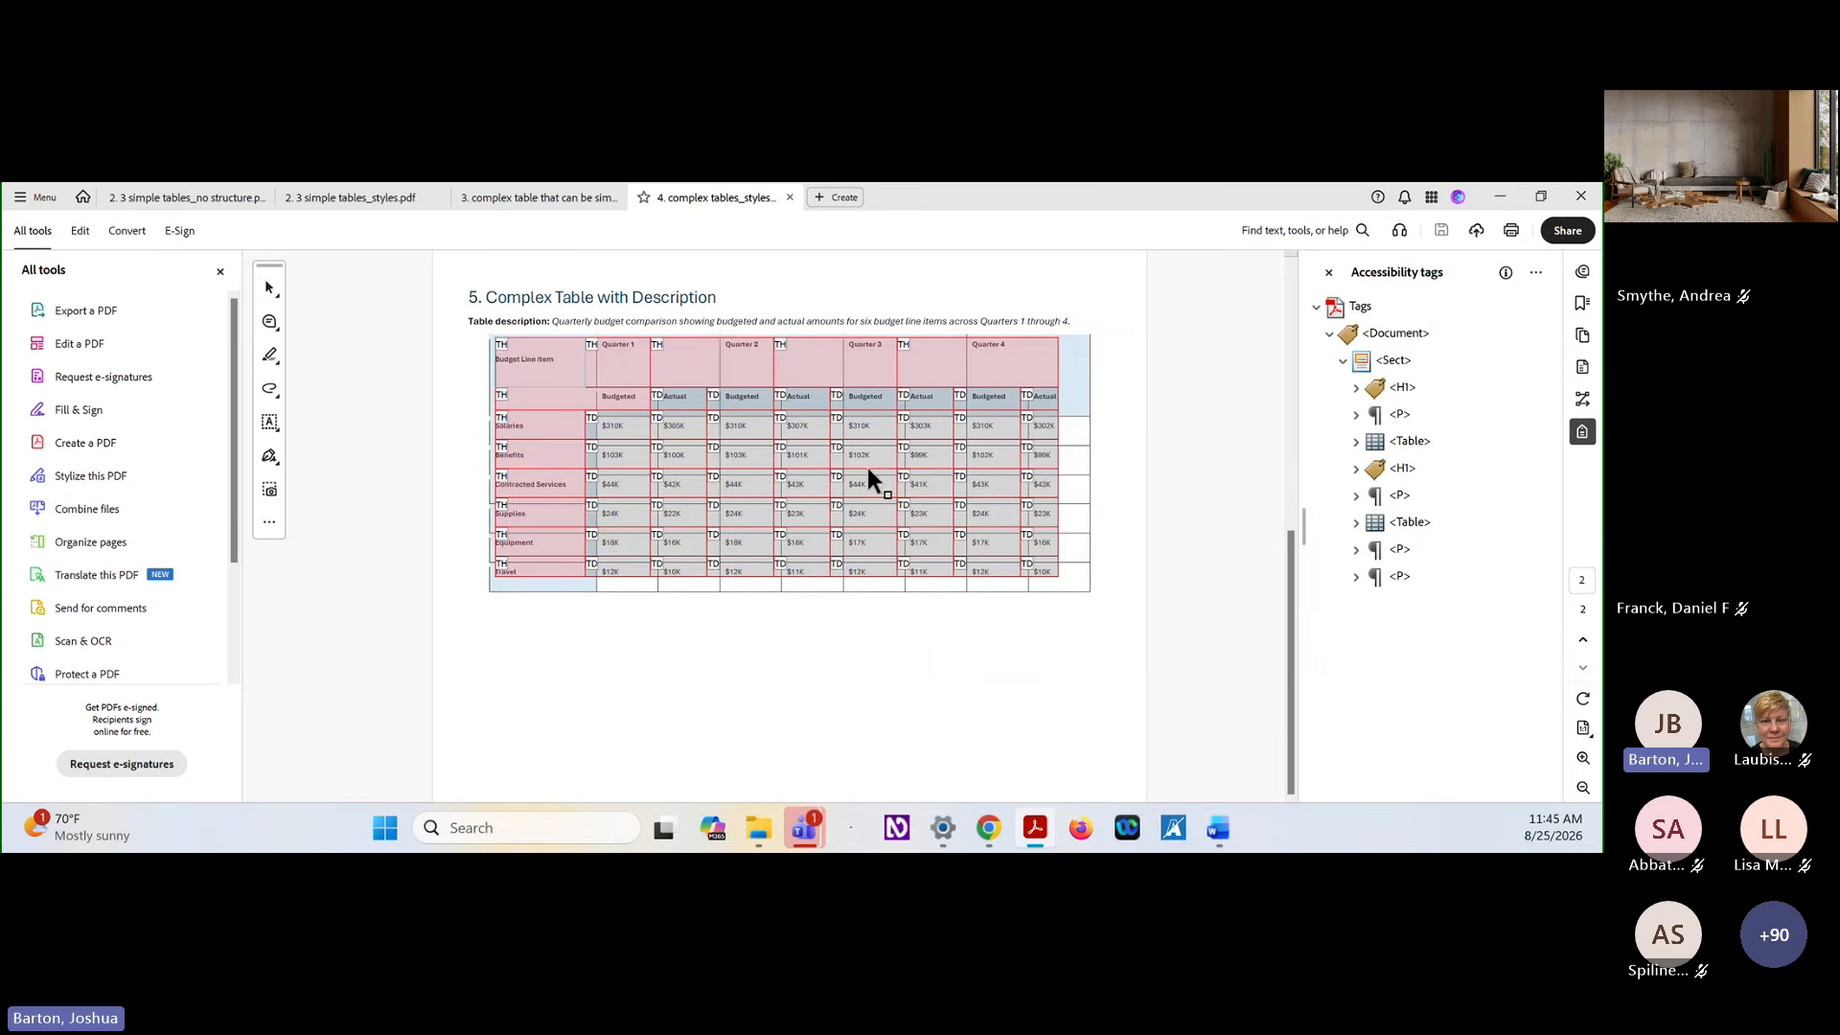
# Make the Quarter 1 header cell span two columns and accept the change to the span attribute
pyautogui.rightClick(636, 365)
pyautogui.click(714, 377)
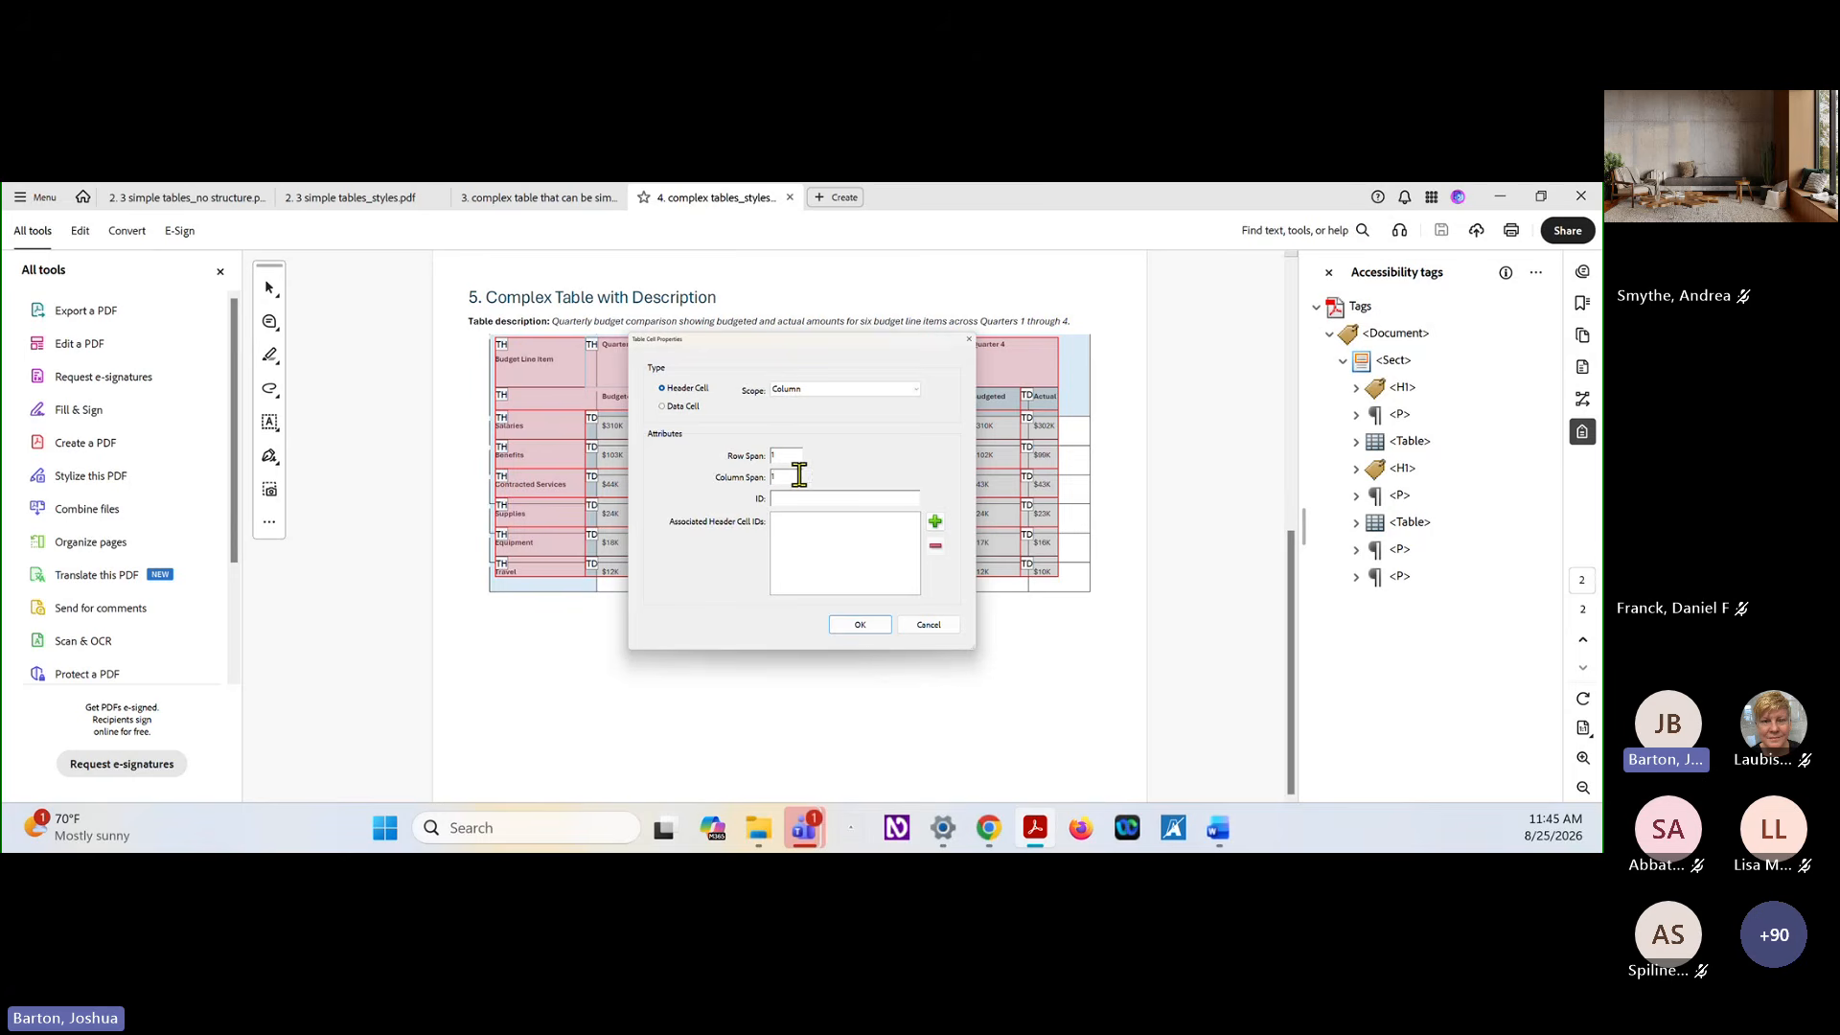
pyautogui.press('BackSpace')
pyautogui.press('Return')
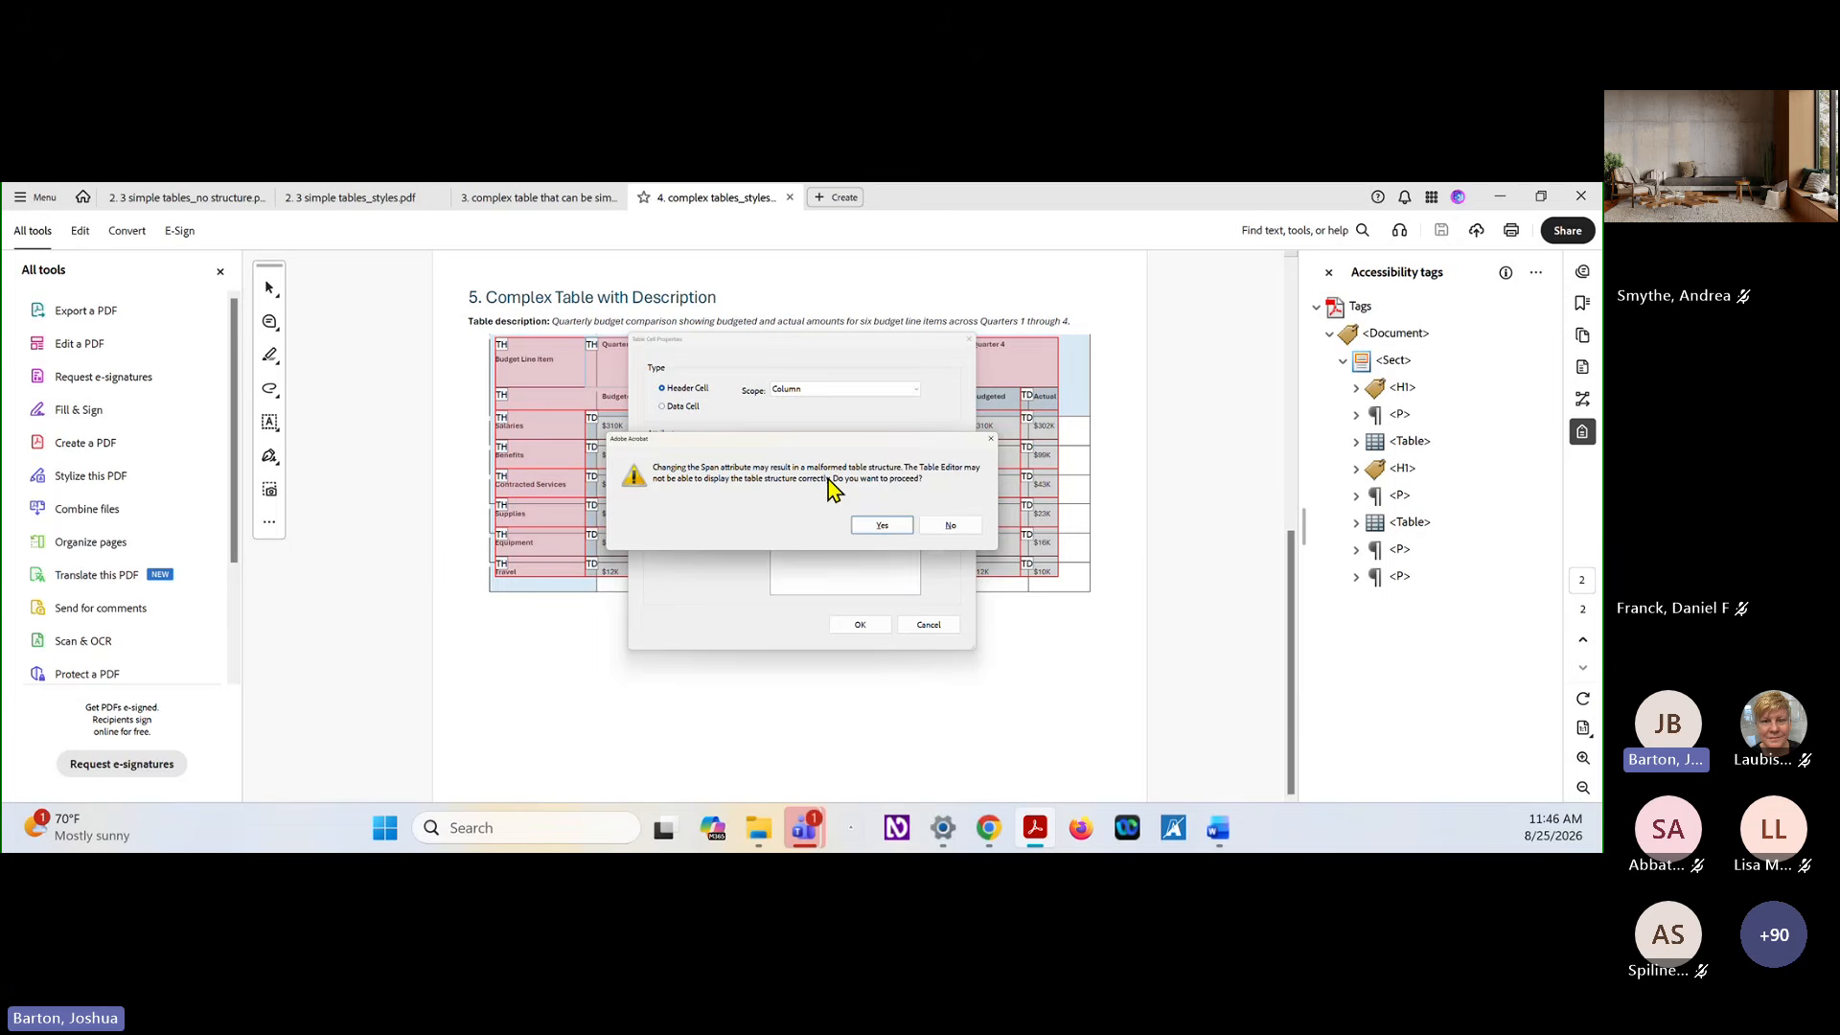
pyautogui.click(888, 527)
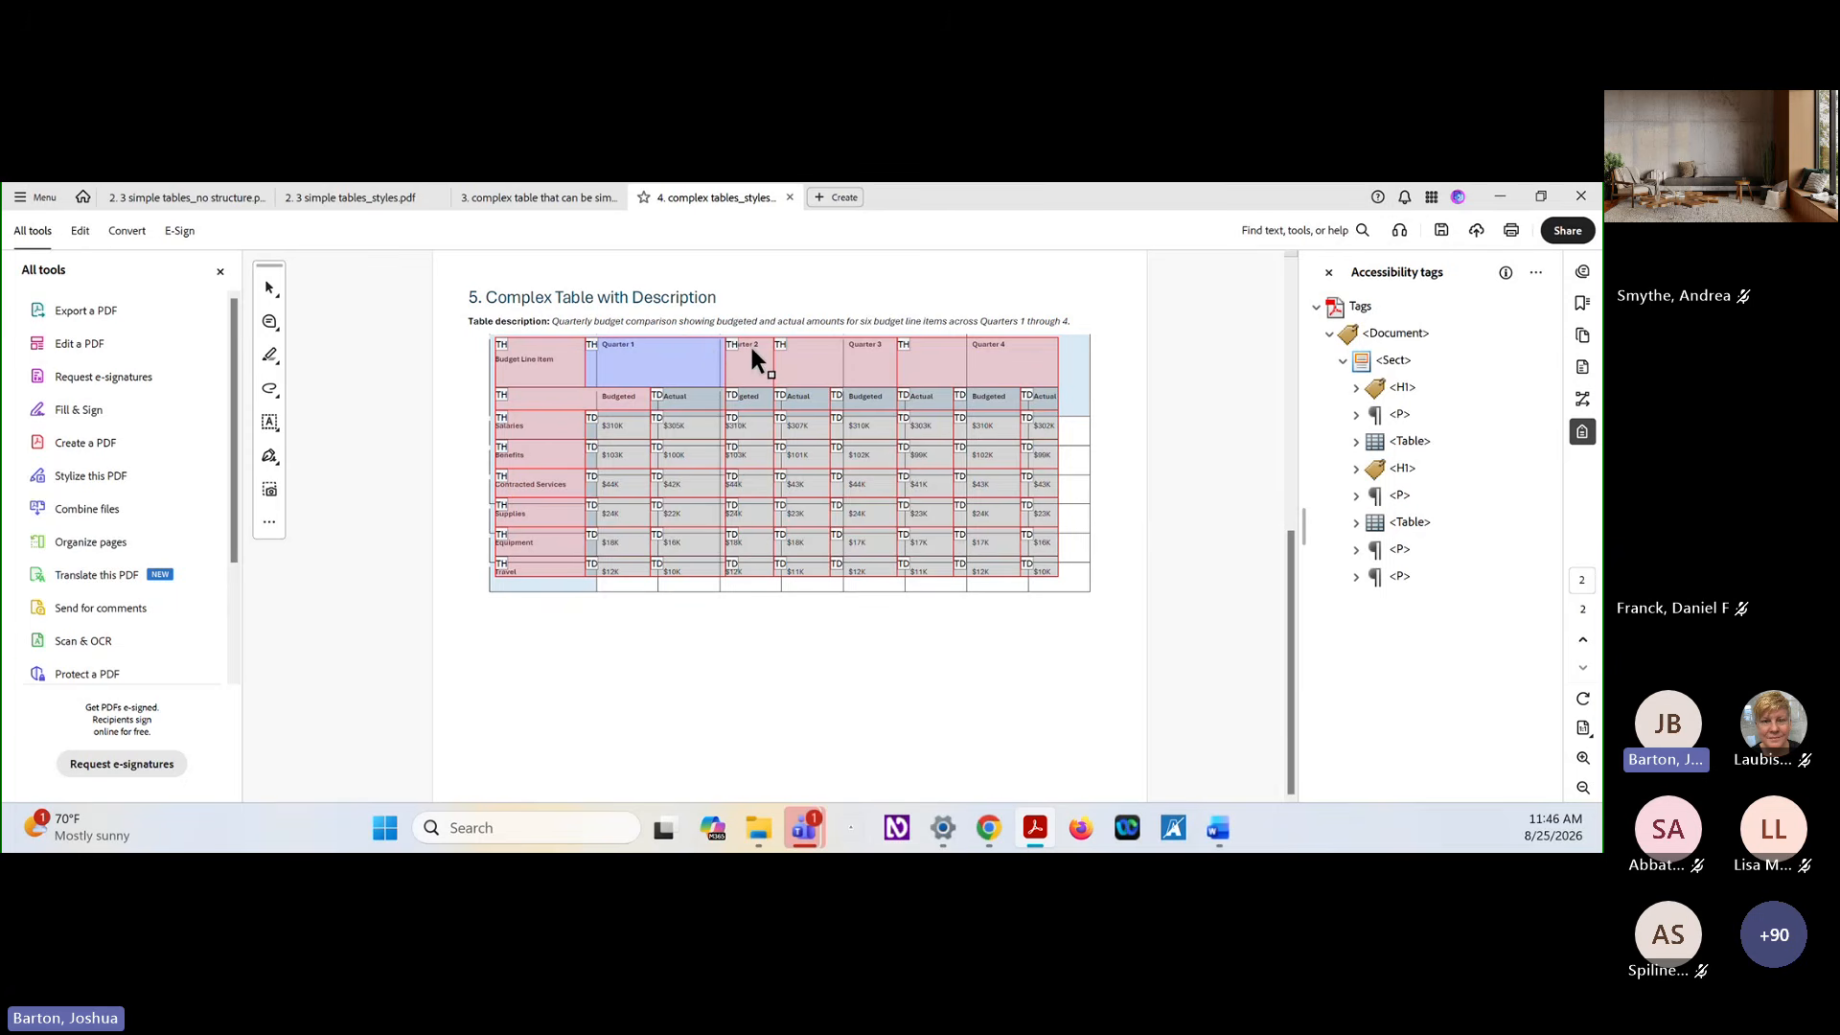
# Change the second-row cell beneath Budget Line Item to a data cell in its table cell properties
pyautogui.rightClick(567, 396)
pyautogui.click(624, 413)
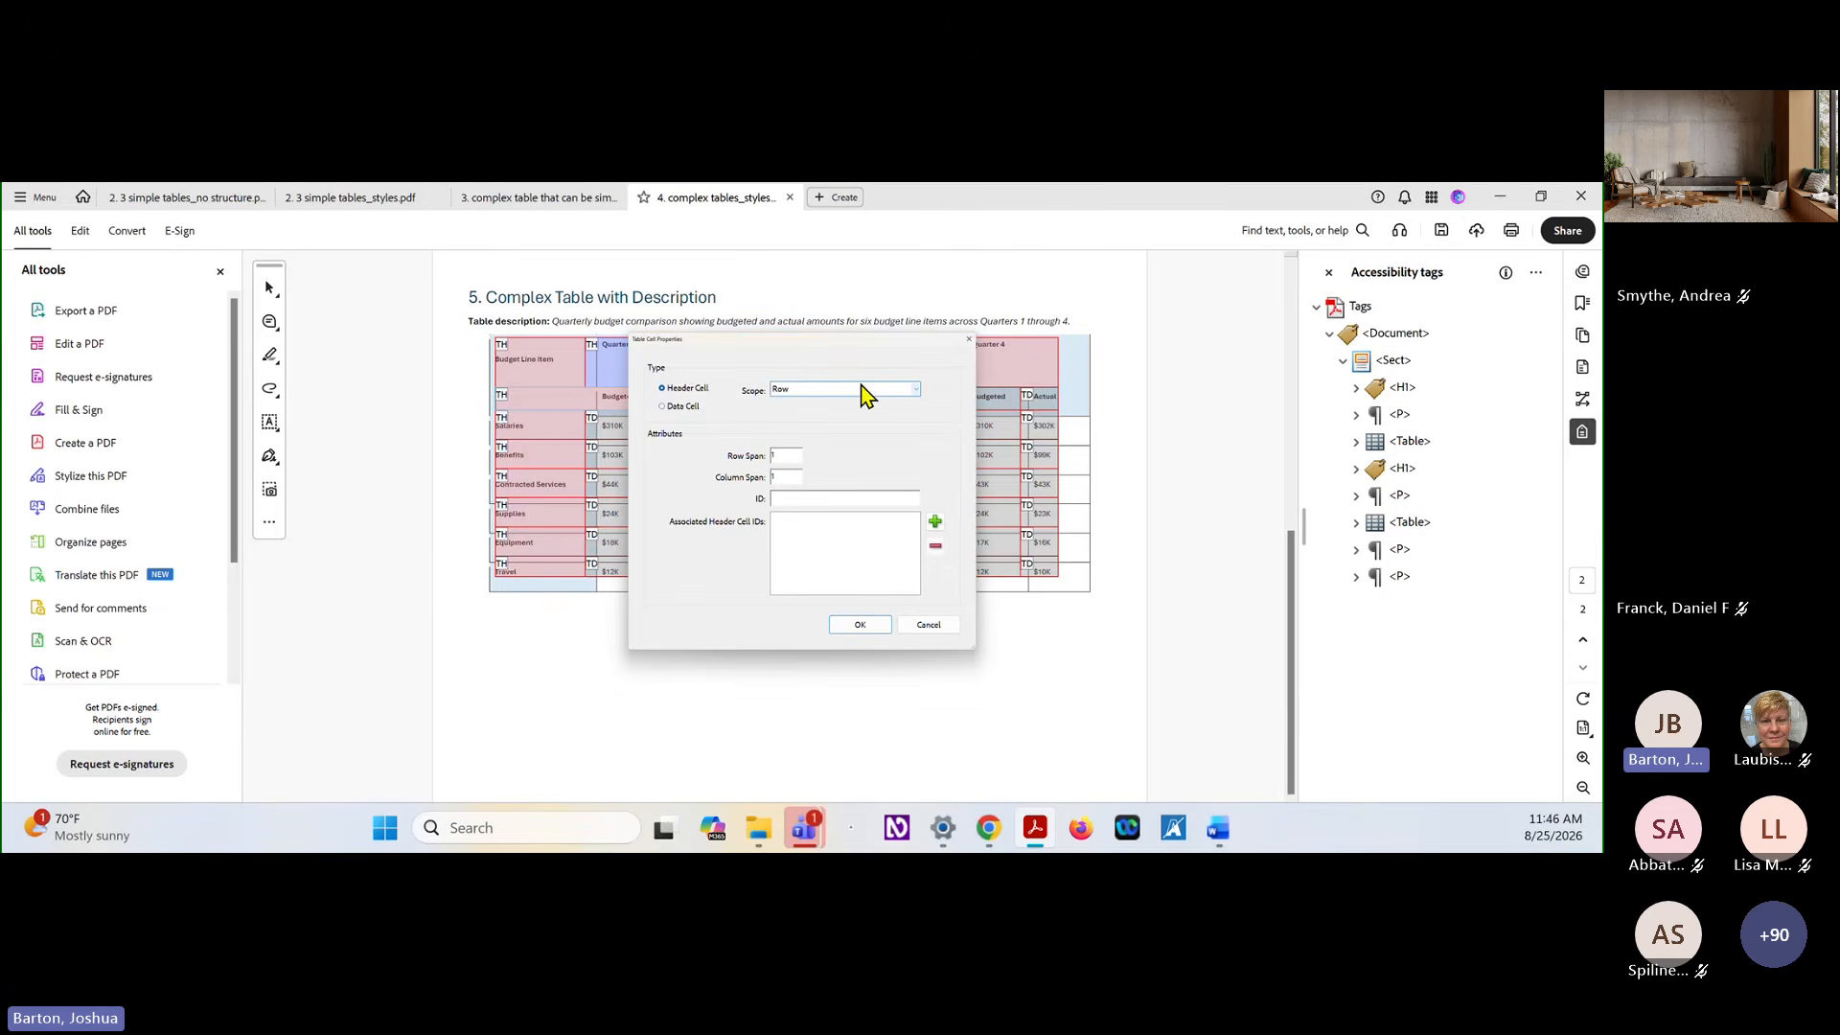
pyautogui.click(698, 405)
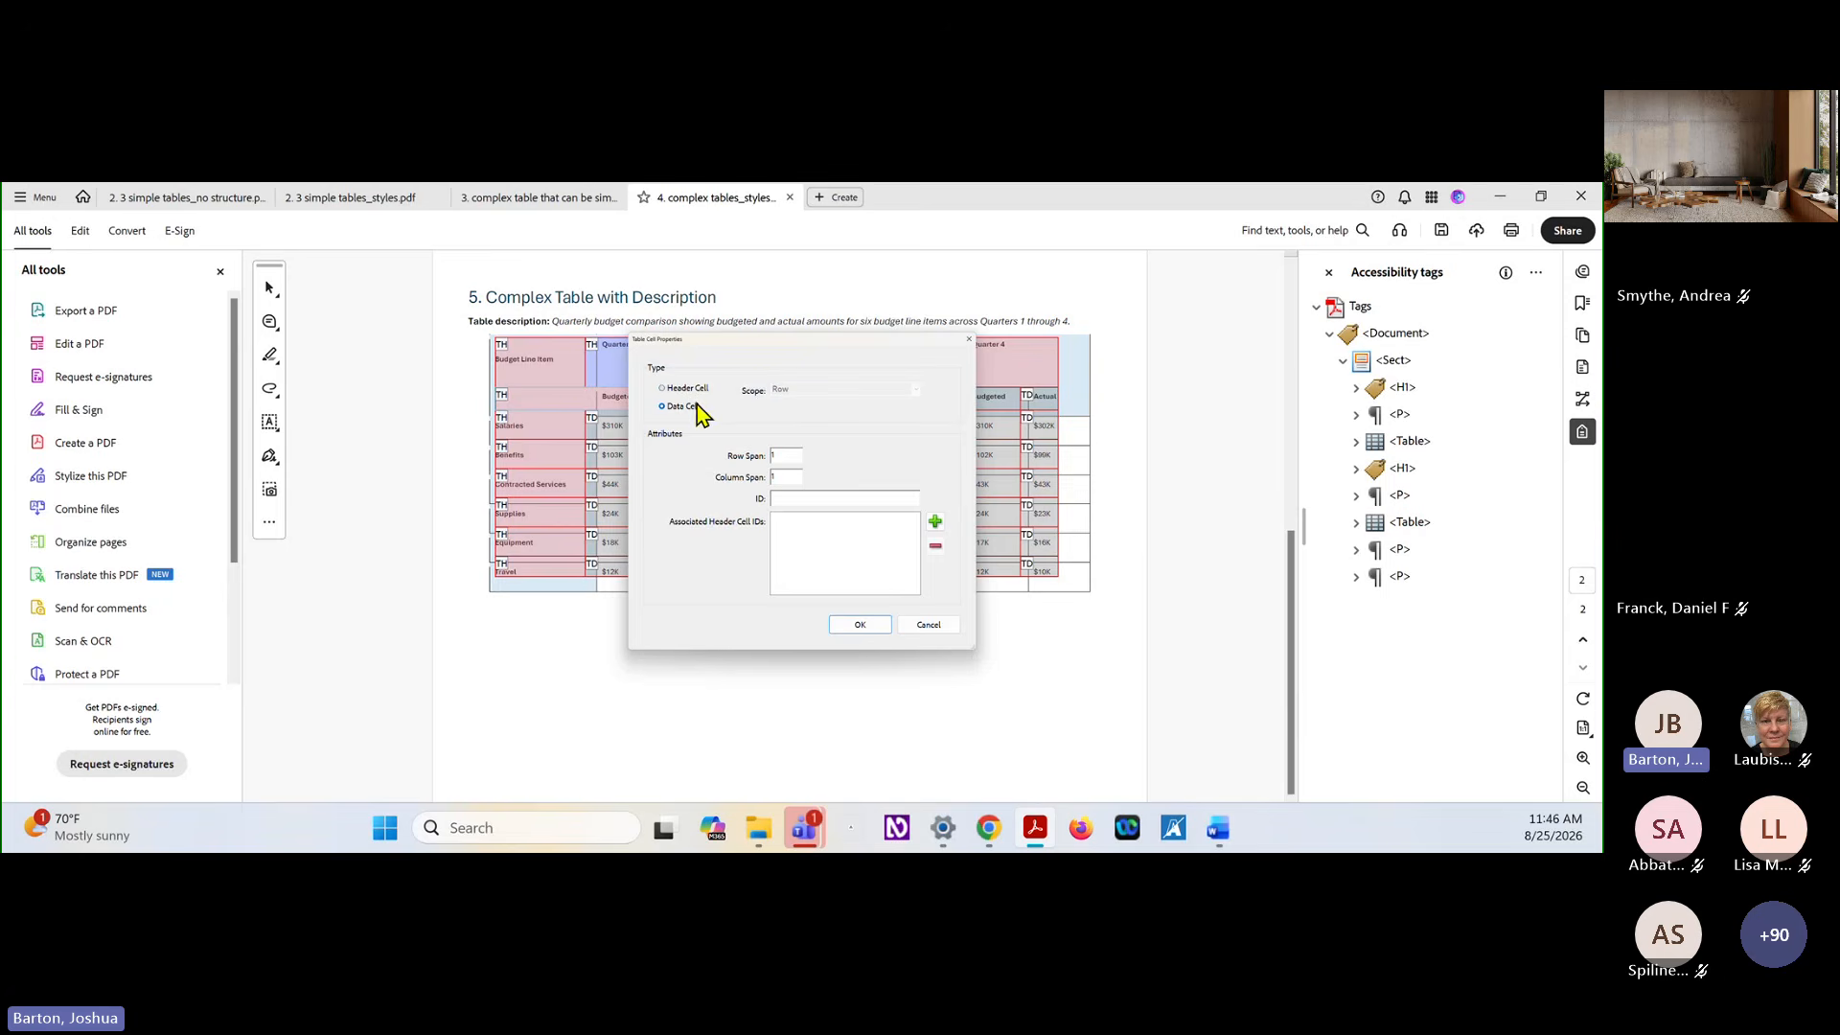
pyautogui.click(860, 627)
pyautogui.click(887, 601)
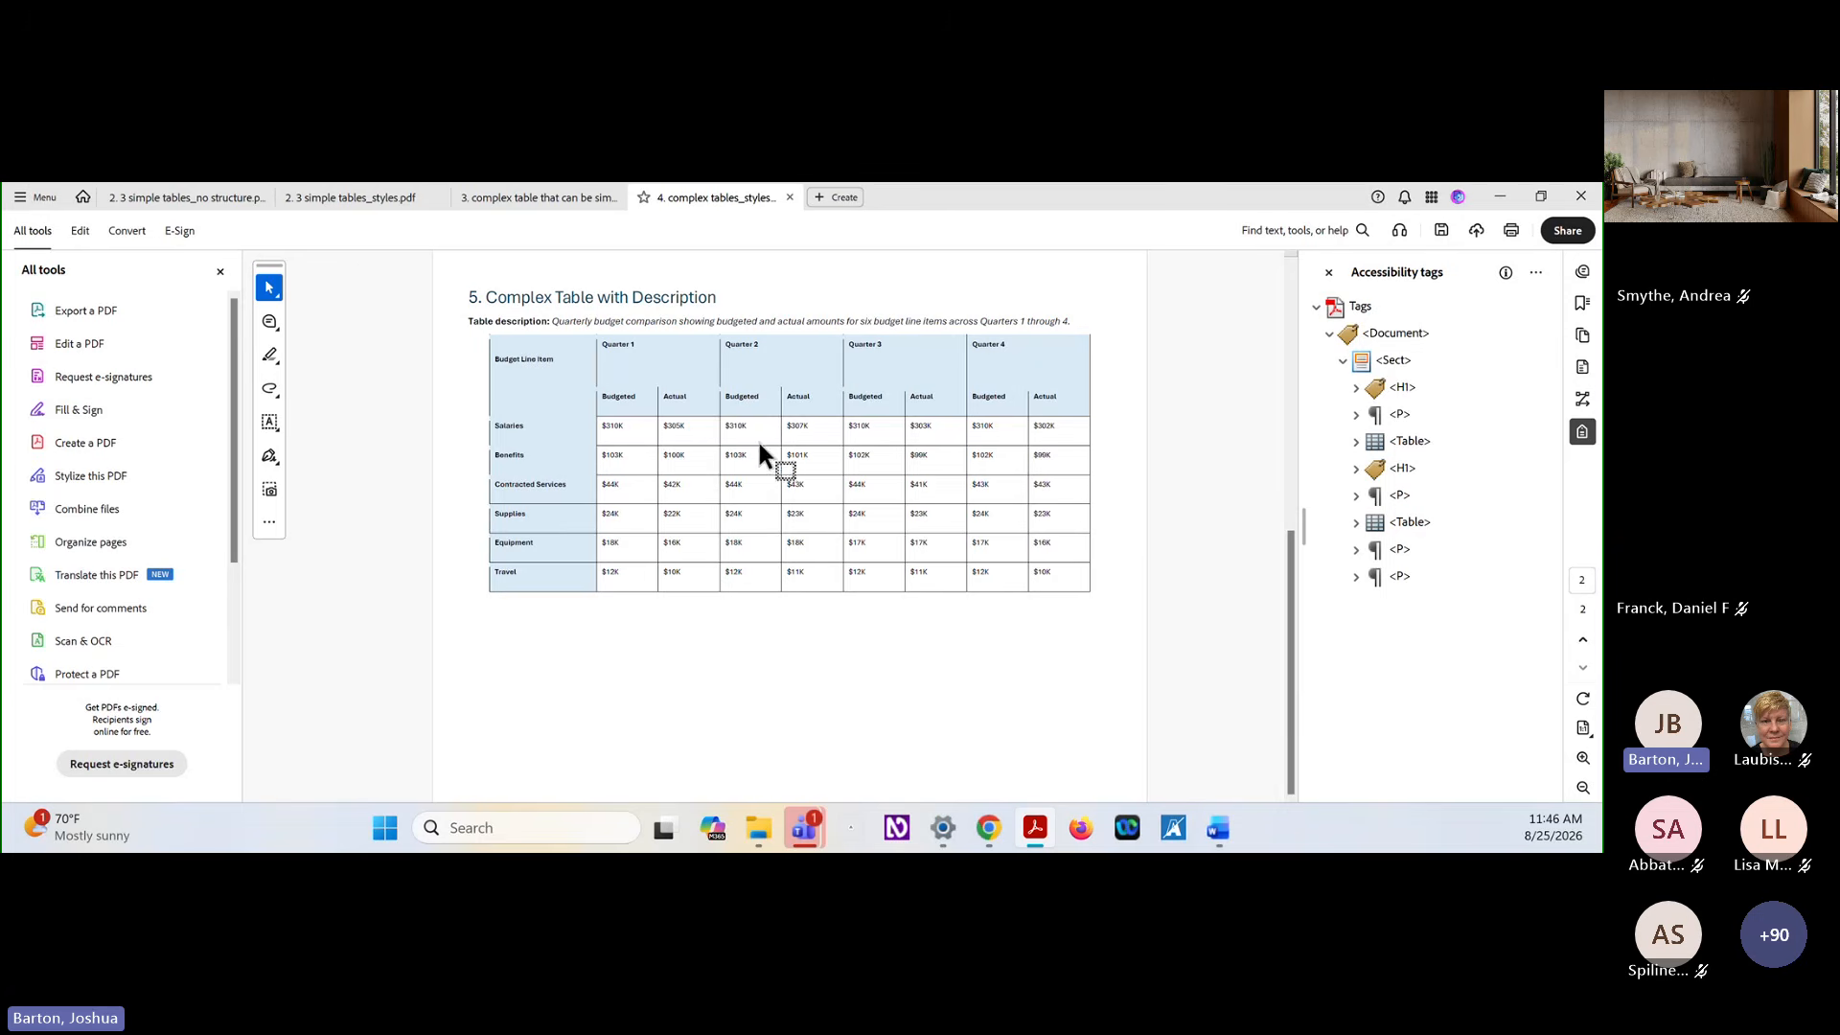
# Open the Complex Table with Description in the Table Editor again to review its edited cell tags
pyautogui.click(1407, 522)
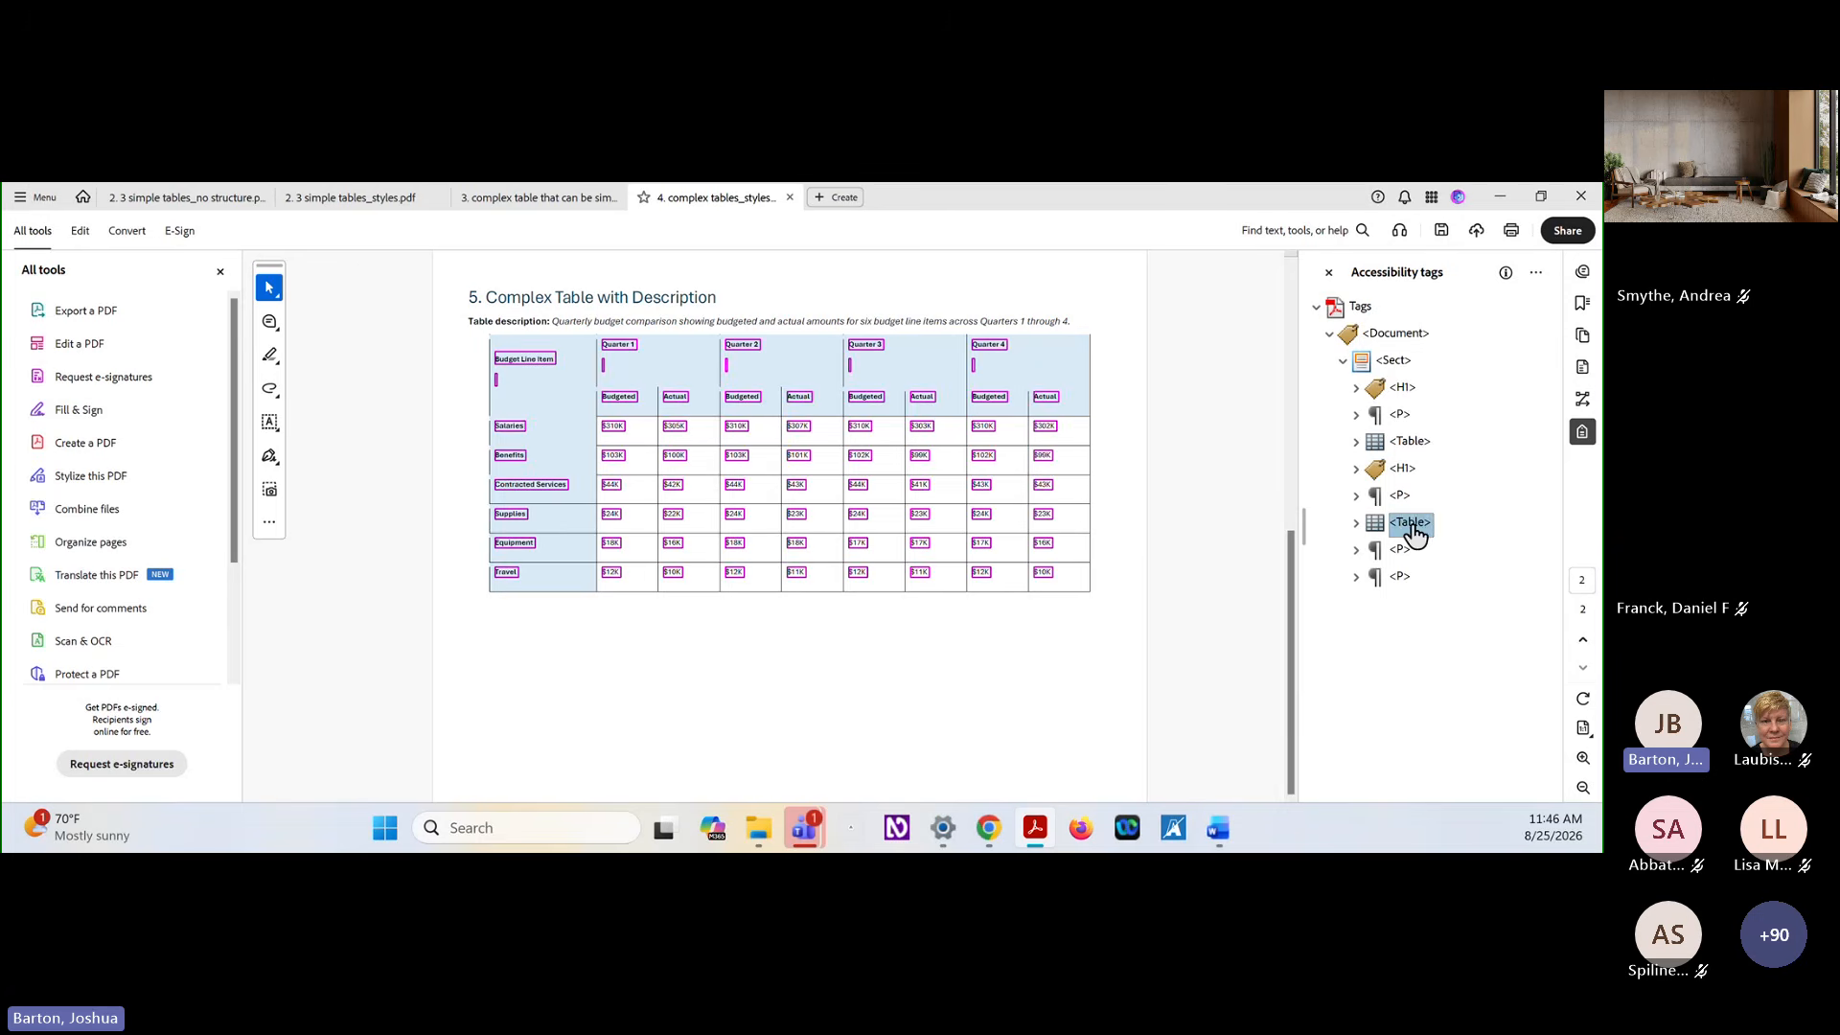
pyautogui.rightClick(1407, 522)
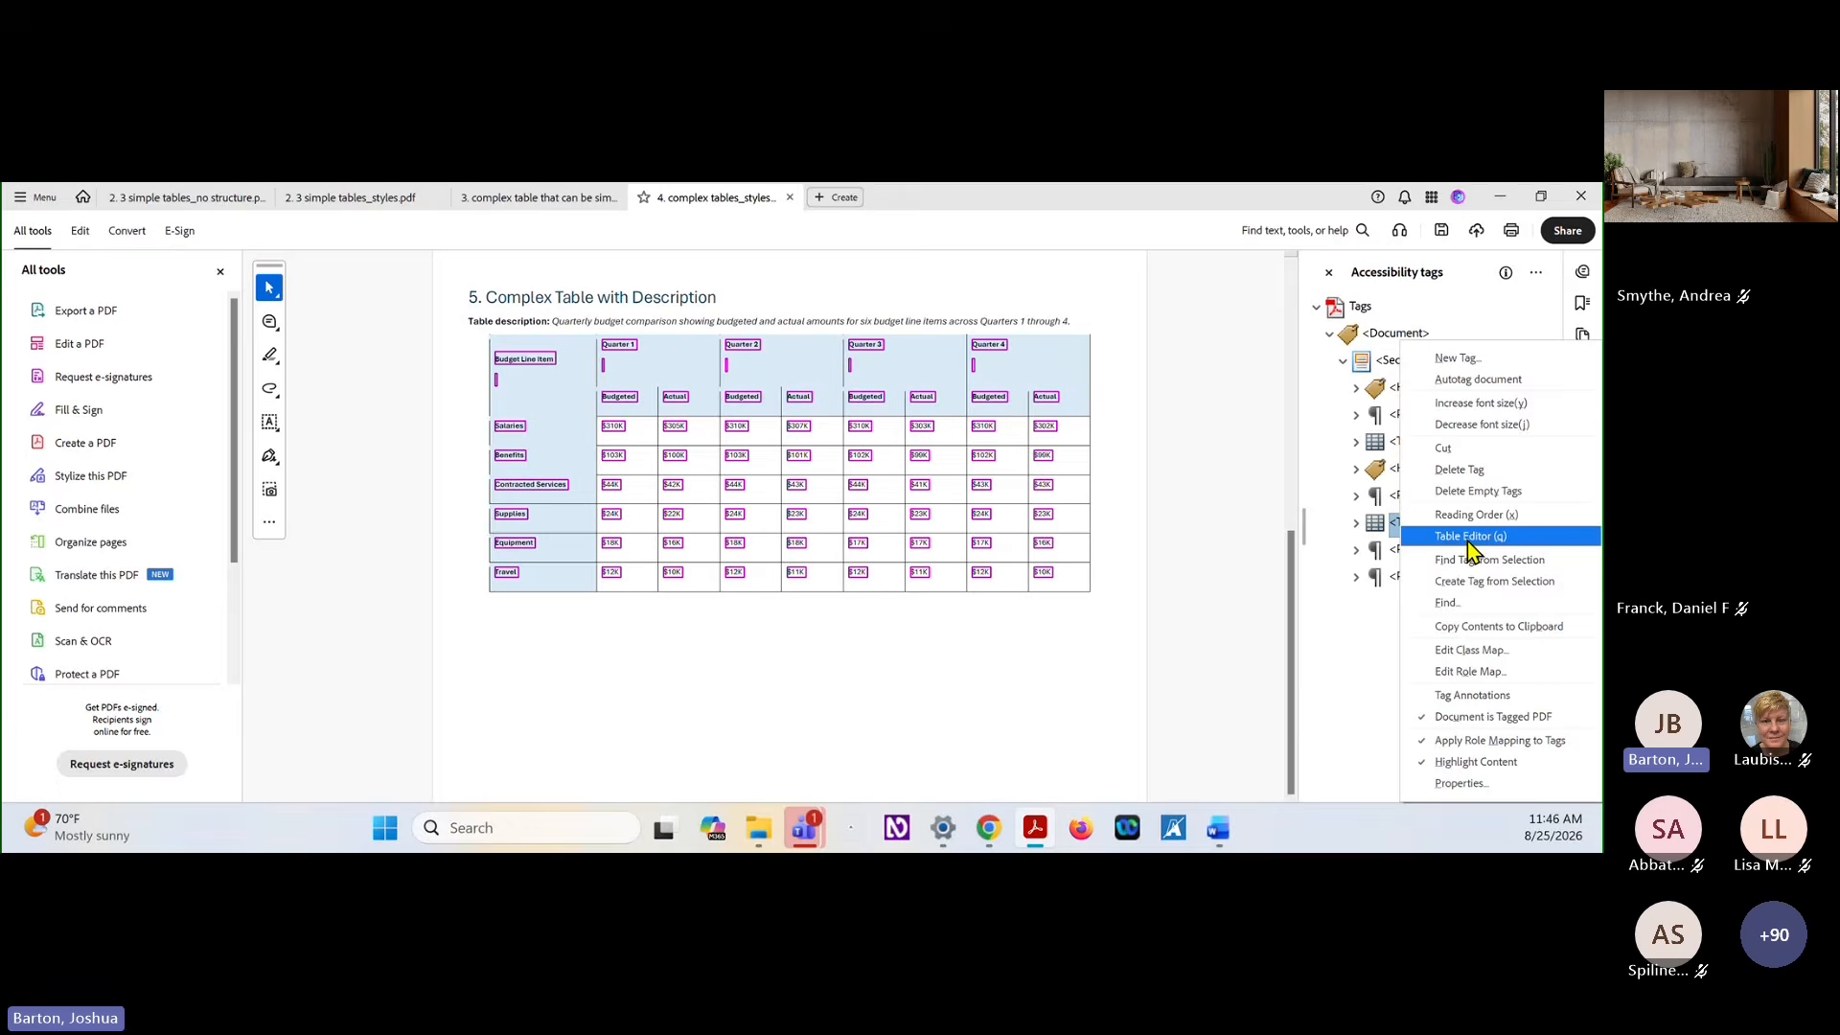
pyautogui.click(1466, 539)
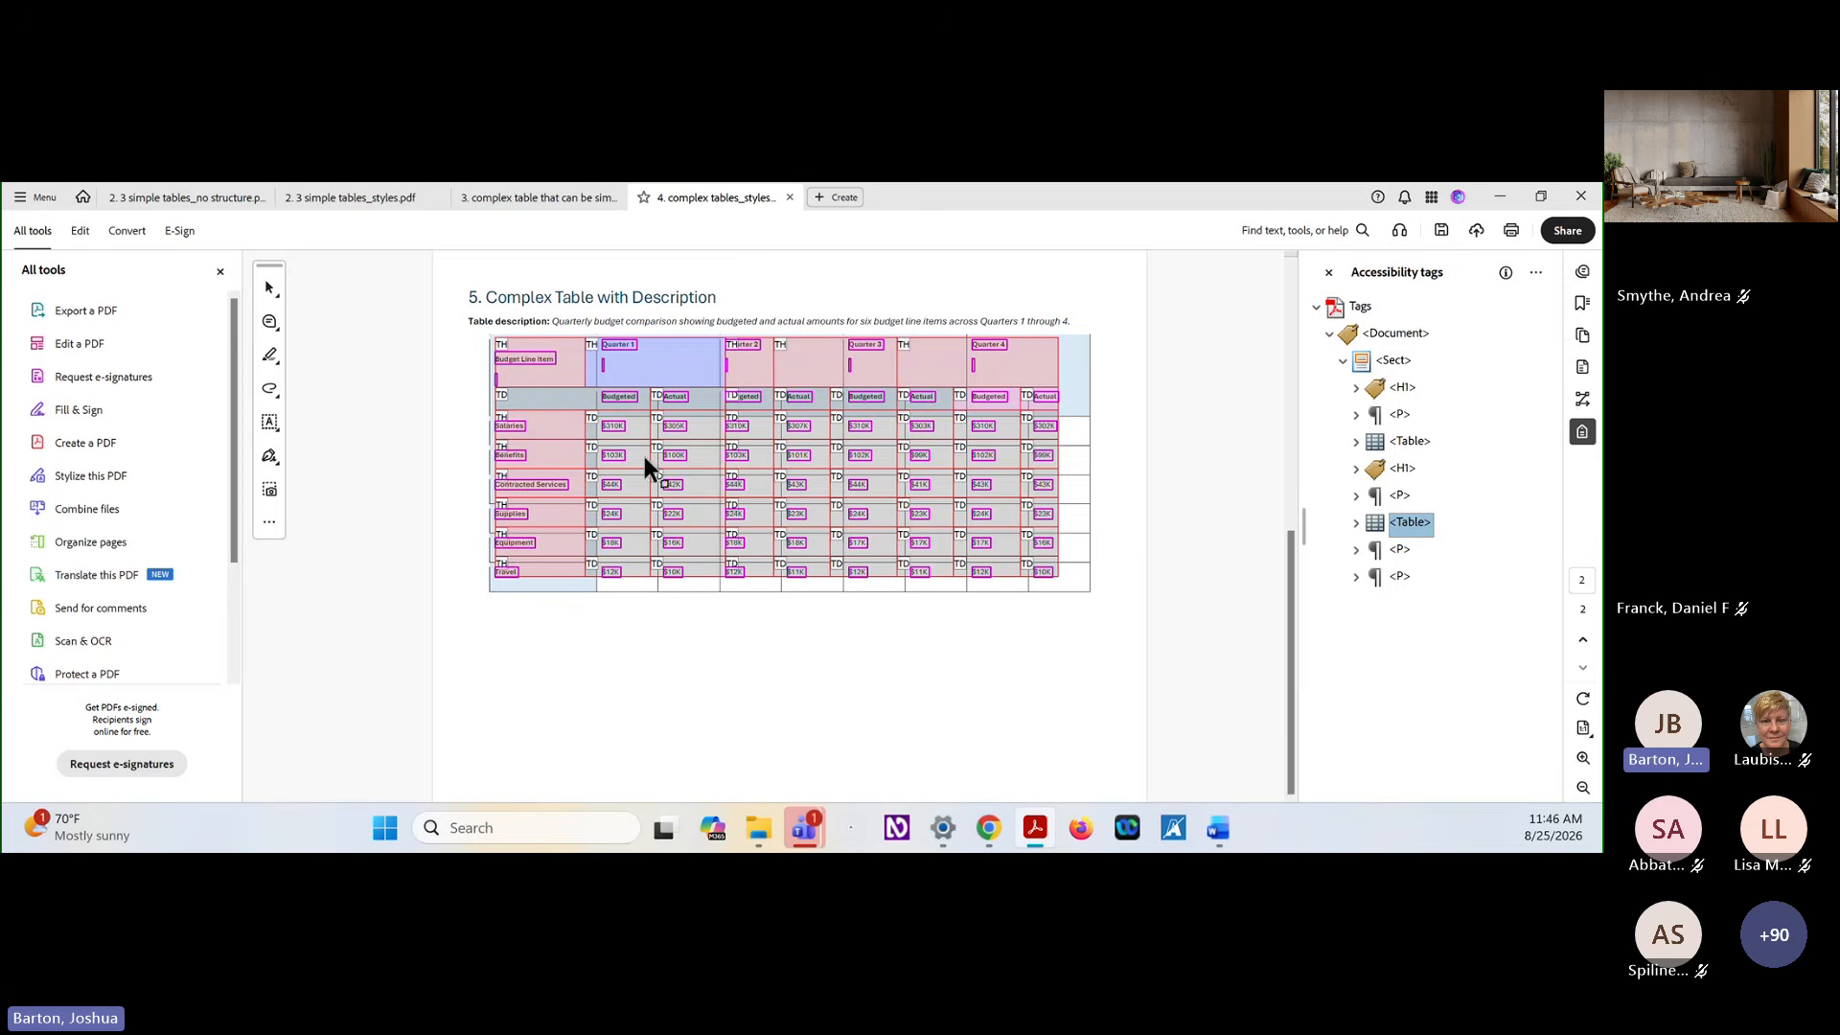
# Set the Quarter 2 header cell's column span to 2 and accept the span attribute change
pyautogui.click(751, 348)
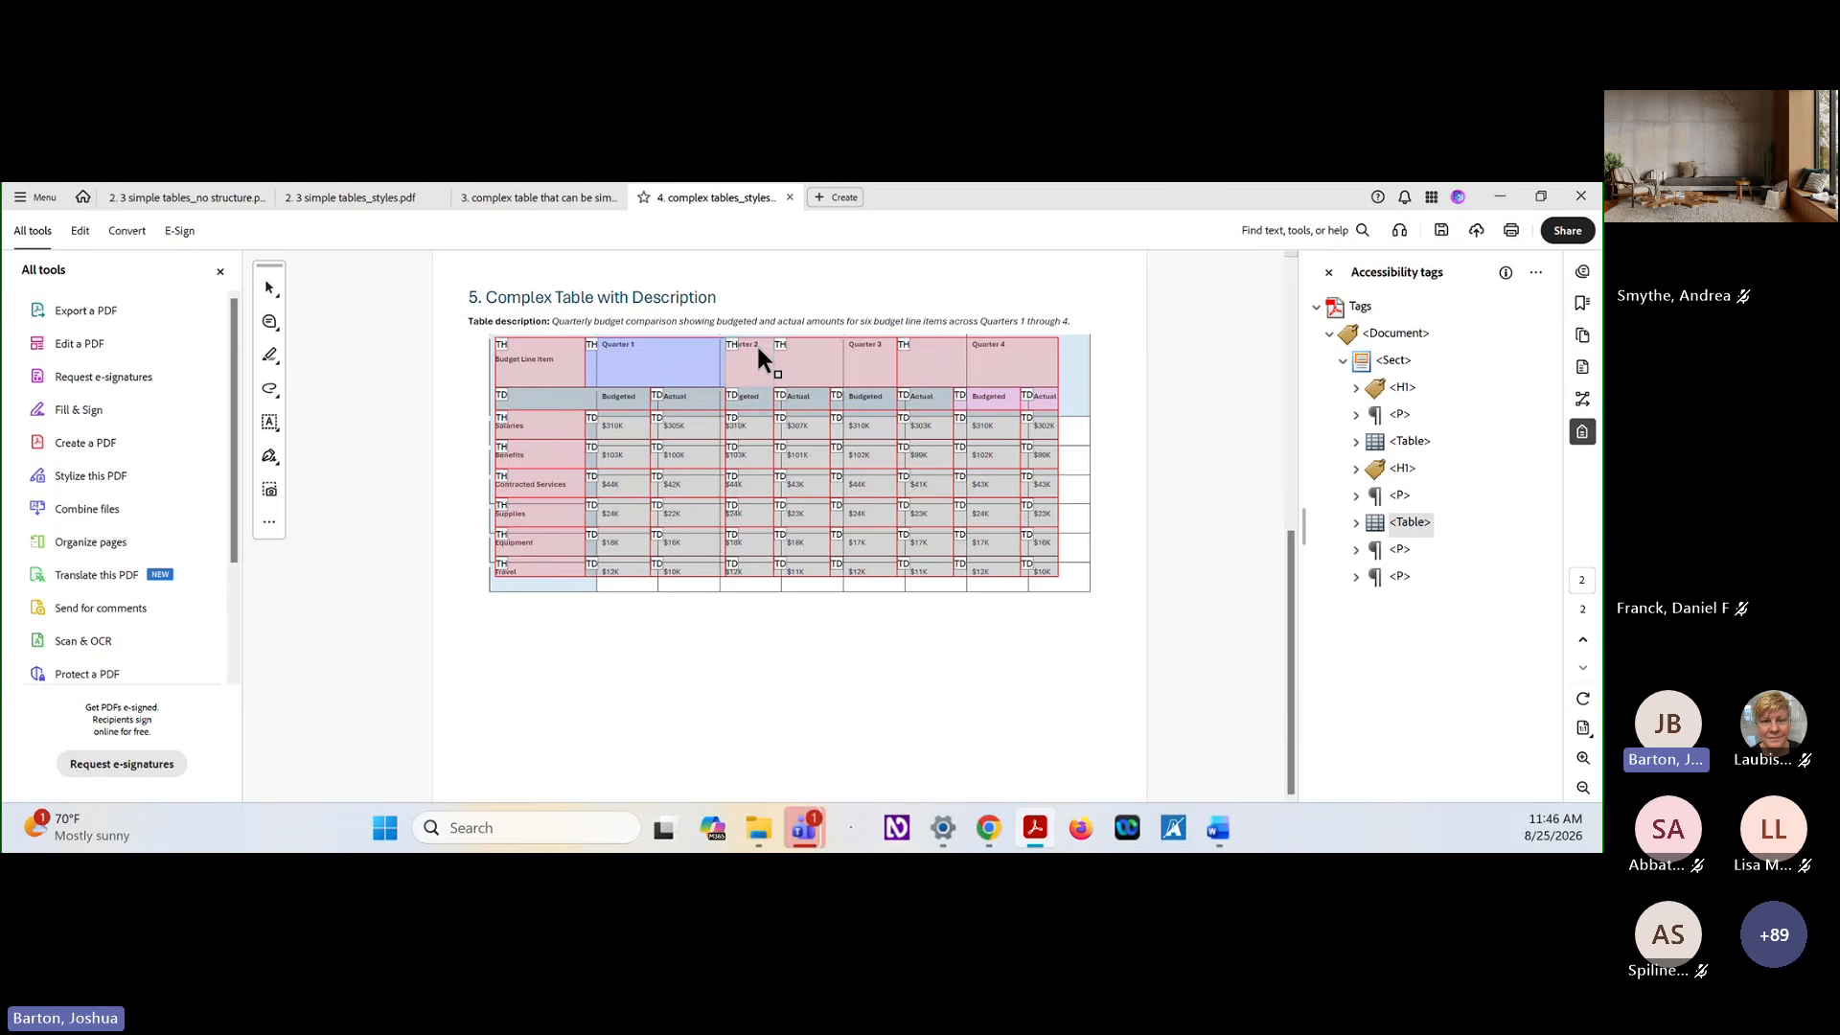
pyautogui.rightClick(758, 348)
pyautogui.click(807, 361)
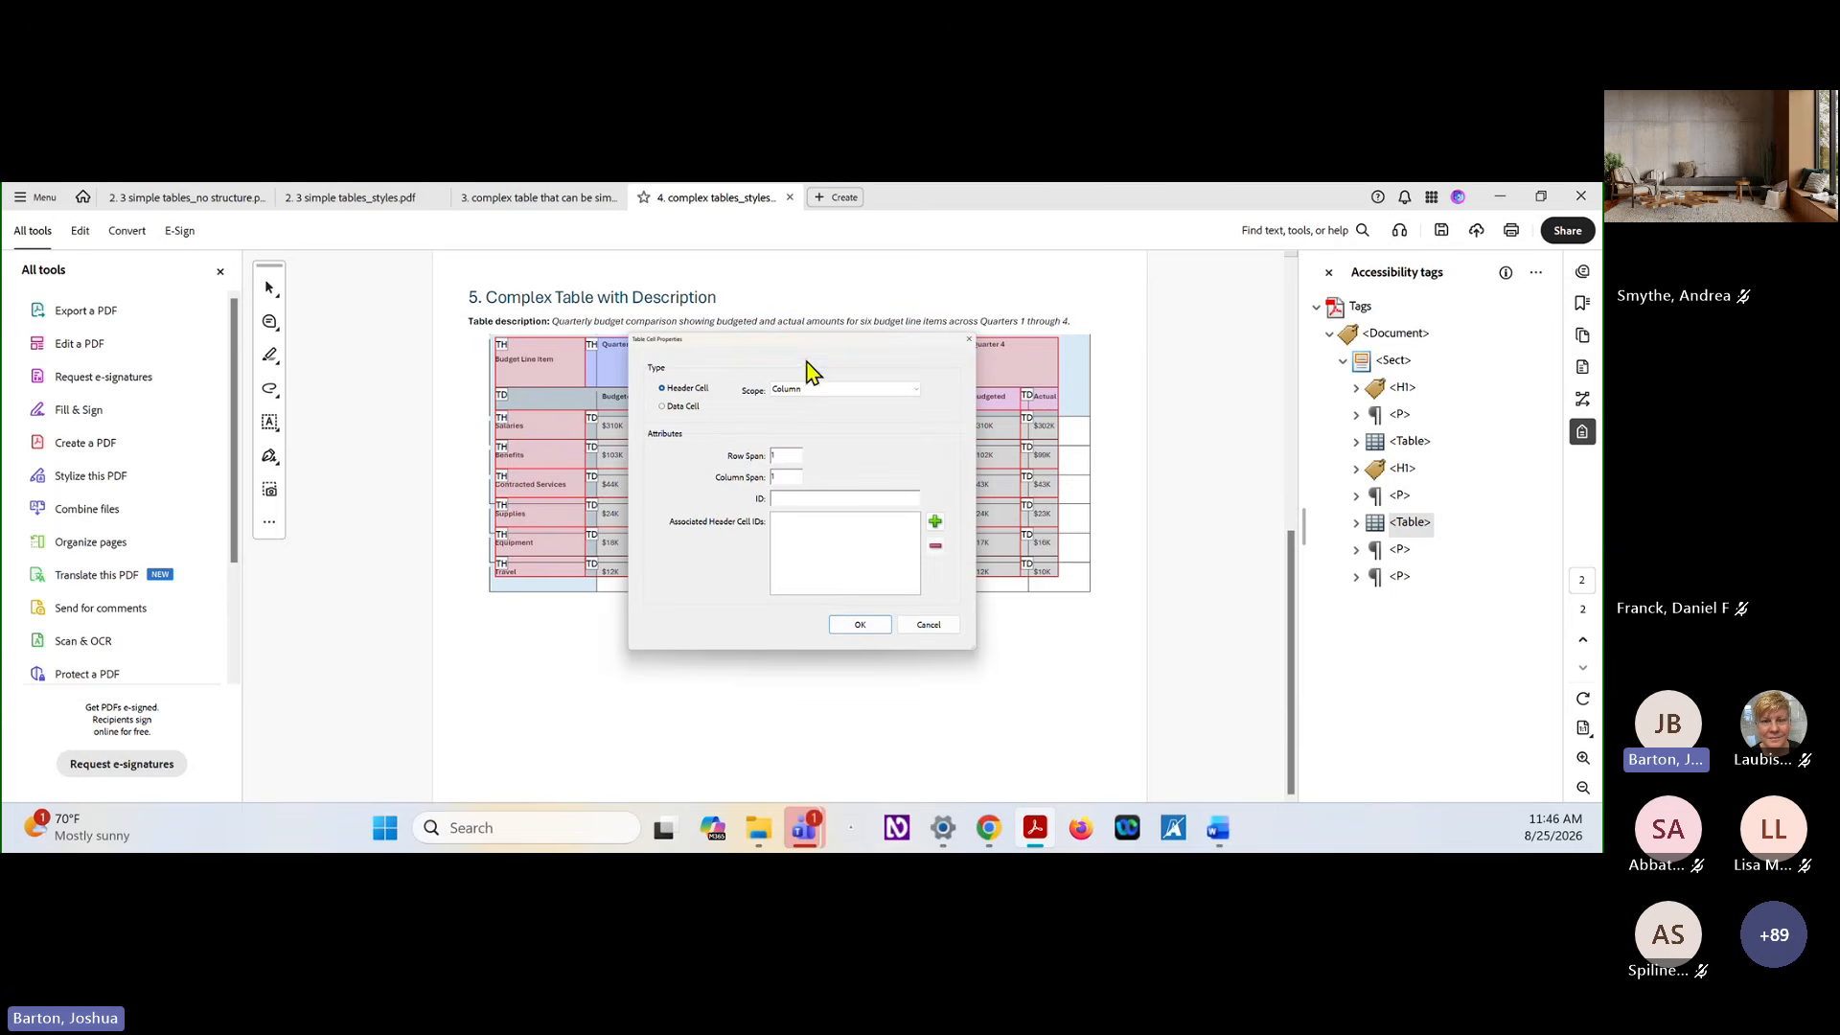
pyautogui.click(797, 477)
pyautogui.press('BackSpace')
pyautogui.write('2')
pyautogui.press('Return')
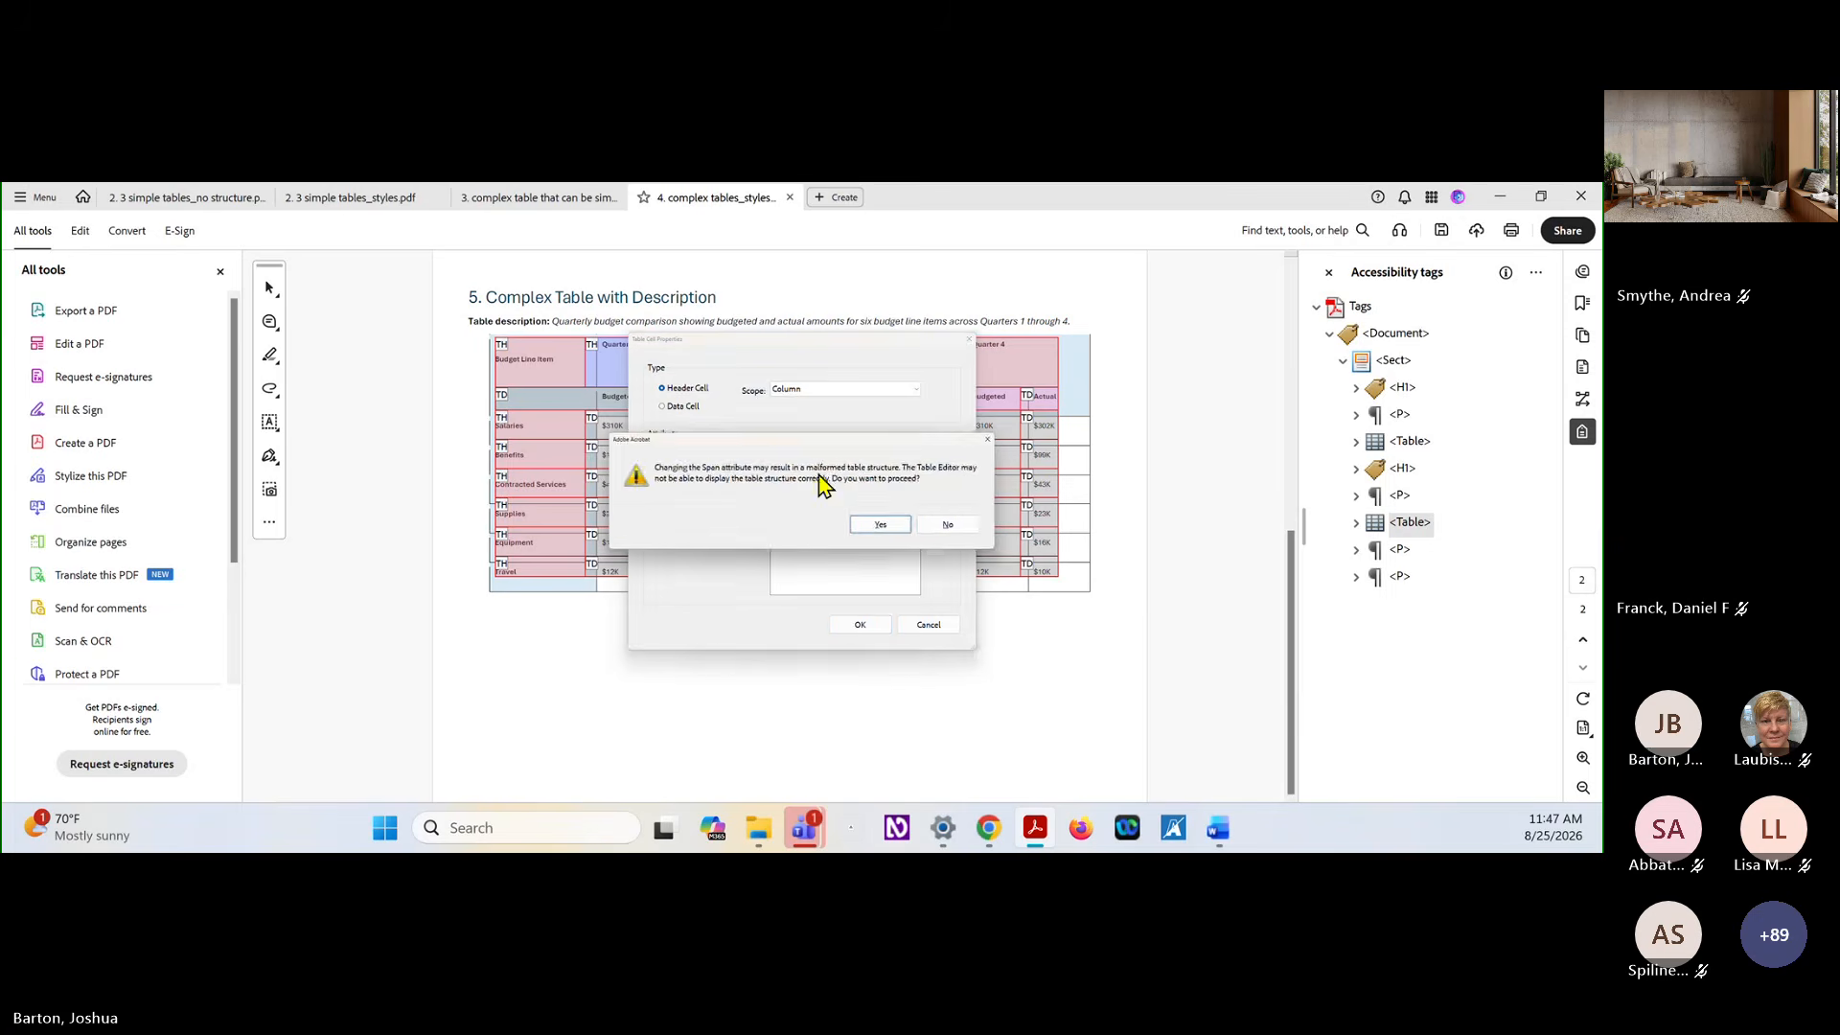
pyautogui.click(874, 523)
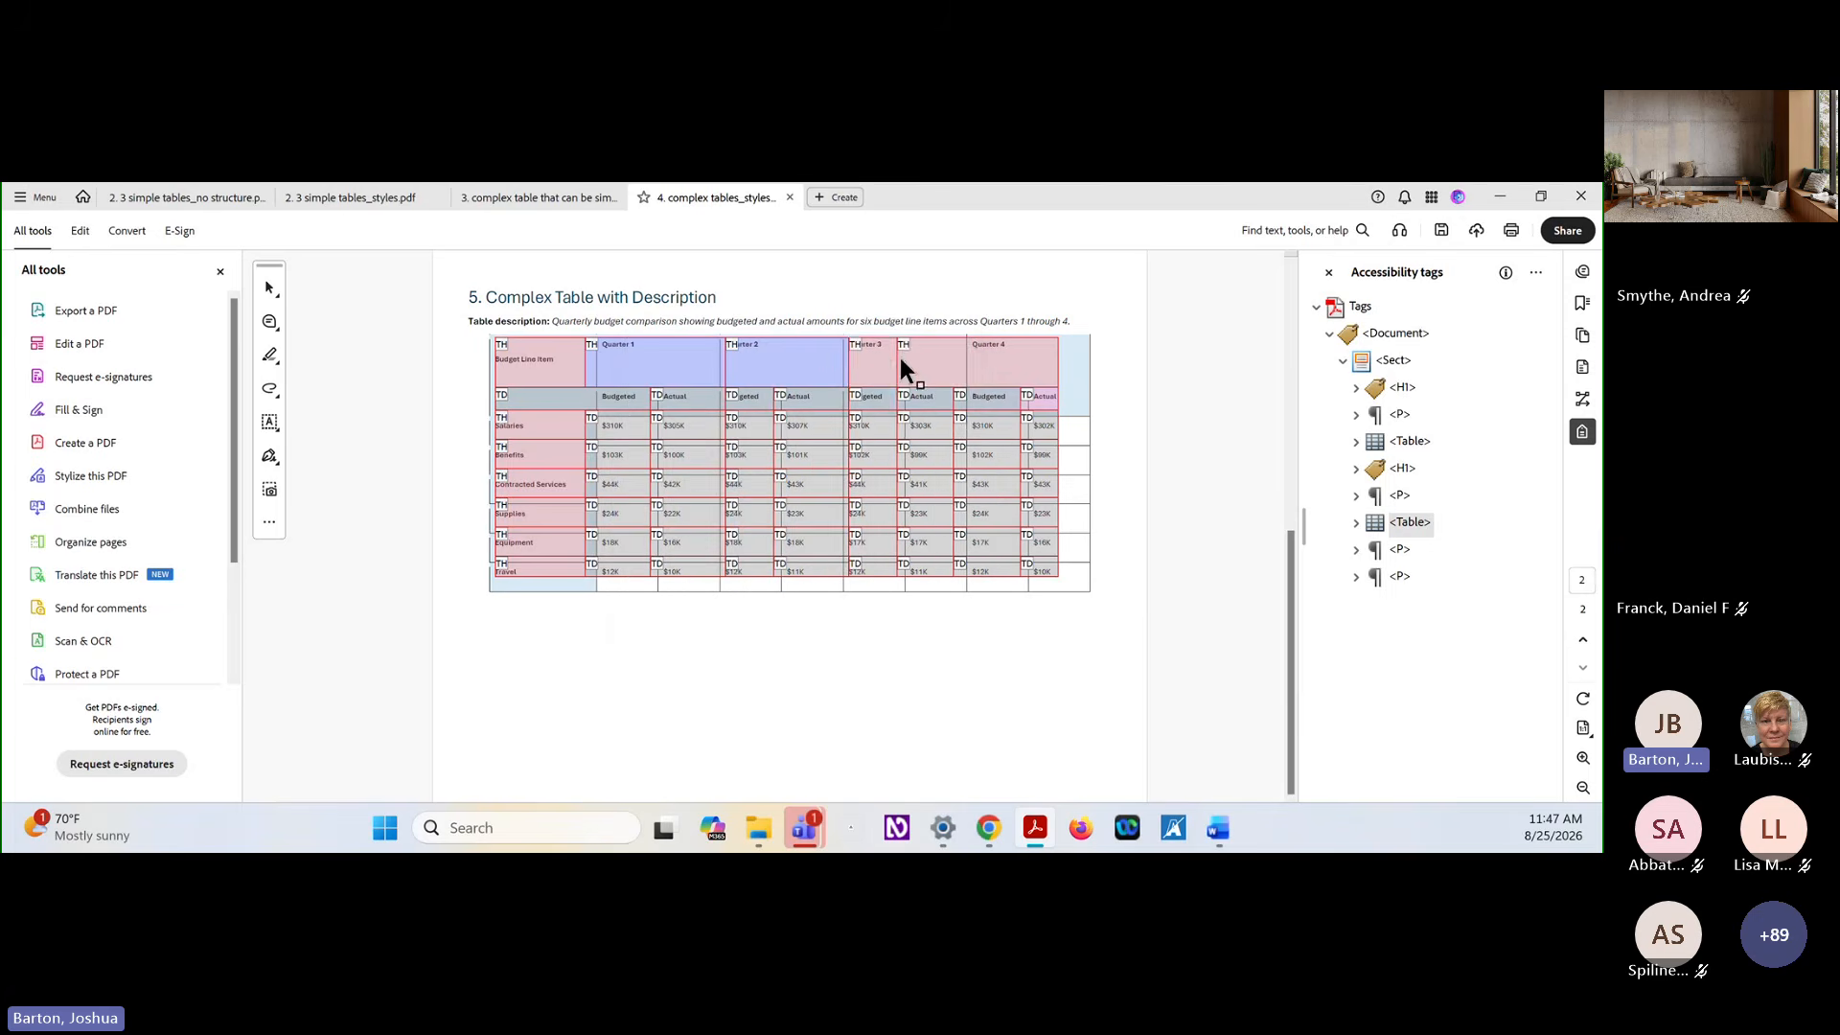
# Make the Quarter 3 header cell span 2 columns and accept the span attribute change
pyautogui.rightClick(876, 345)
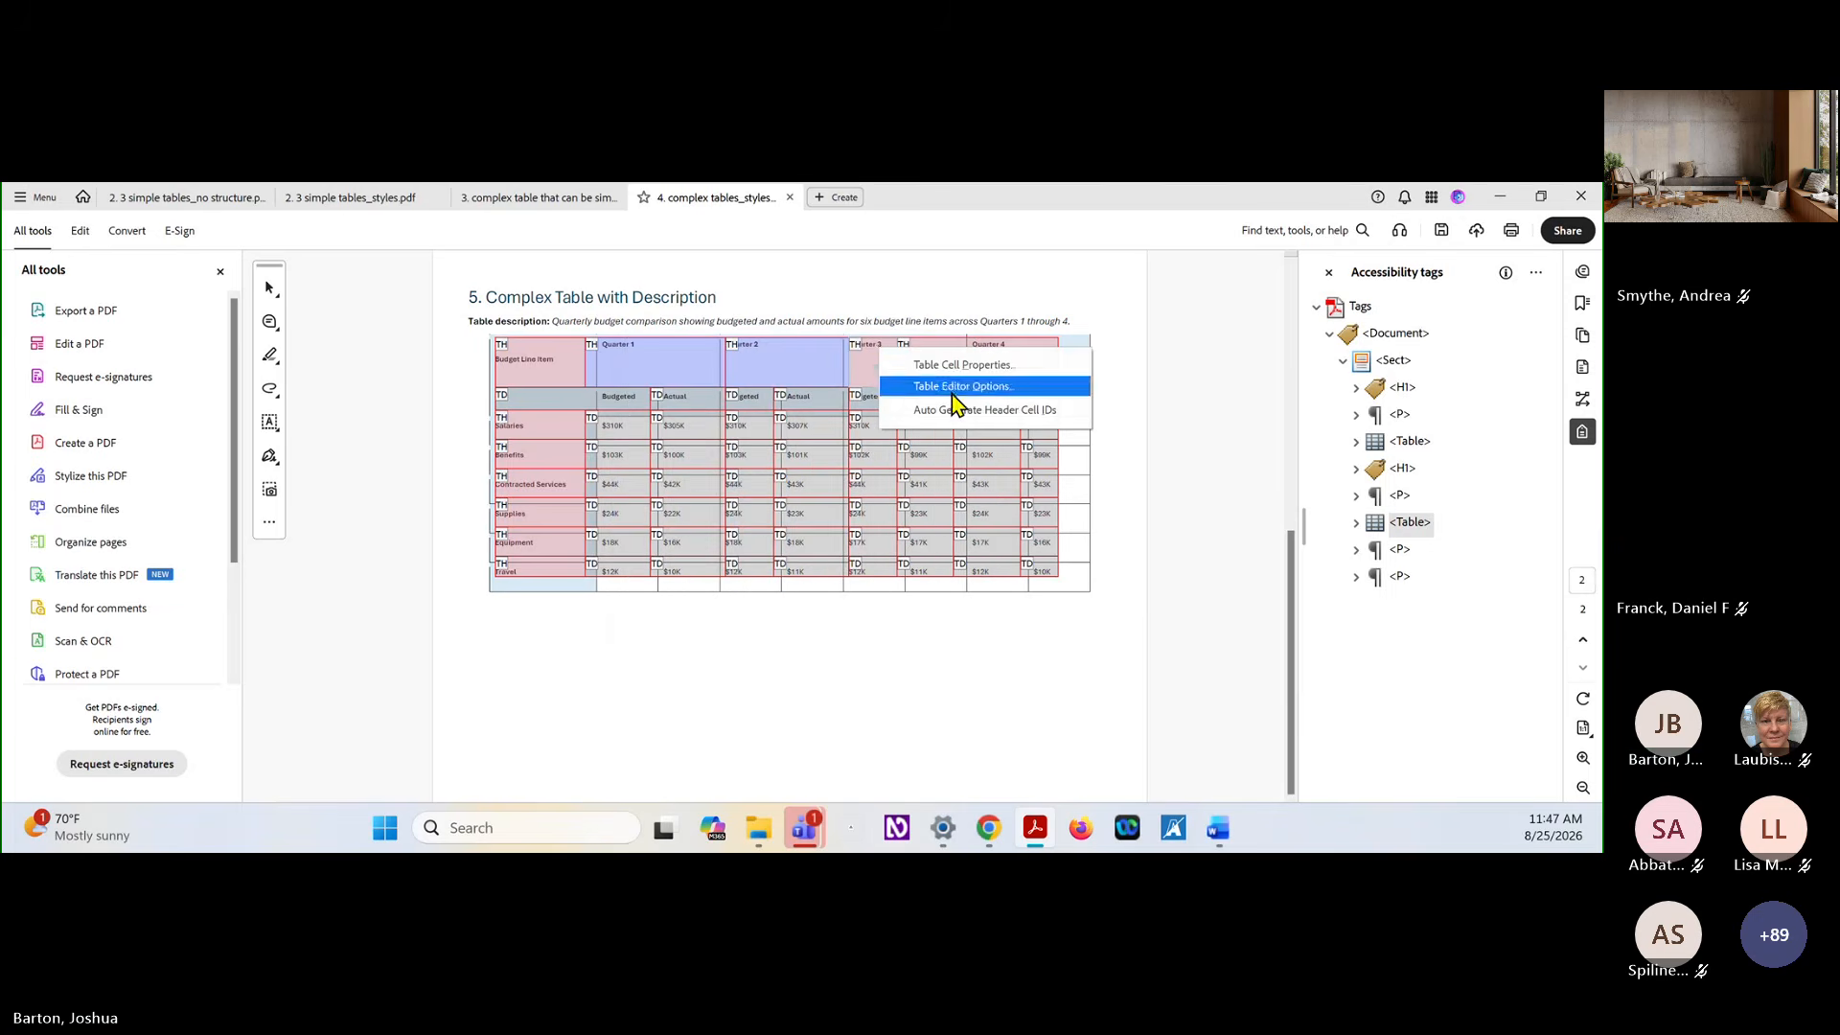
pyautogui.click(964, 366)
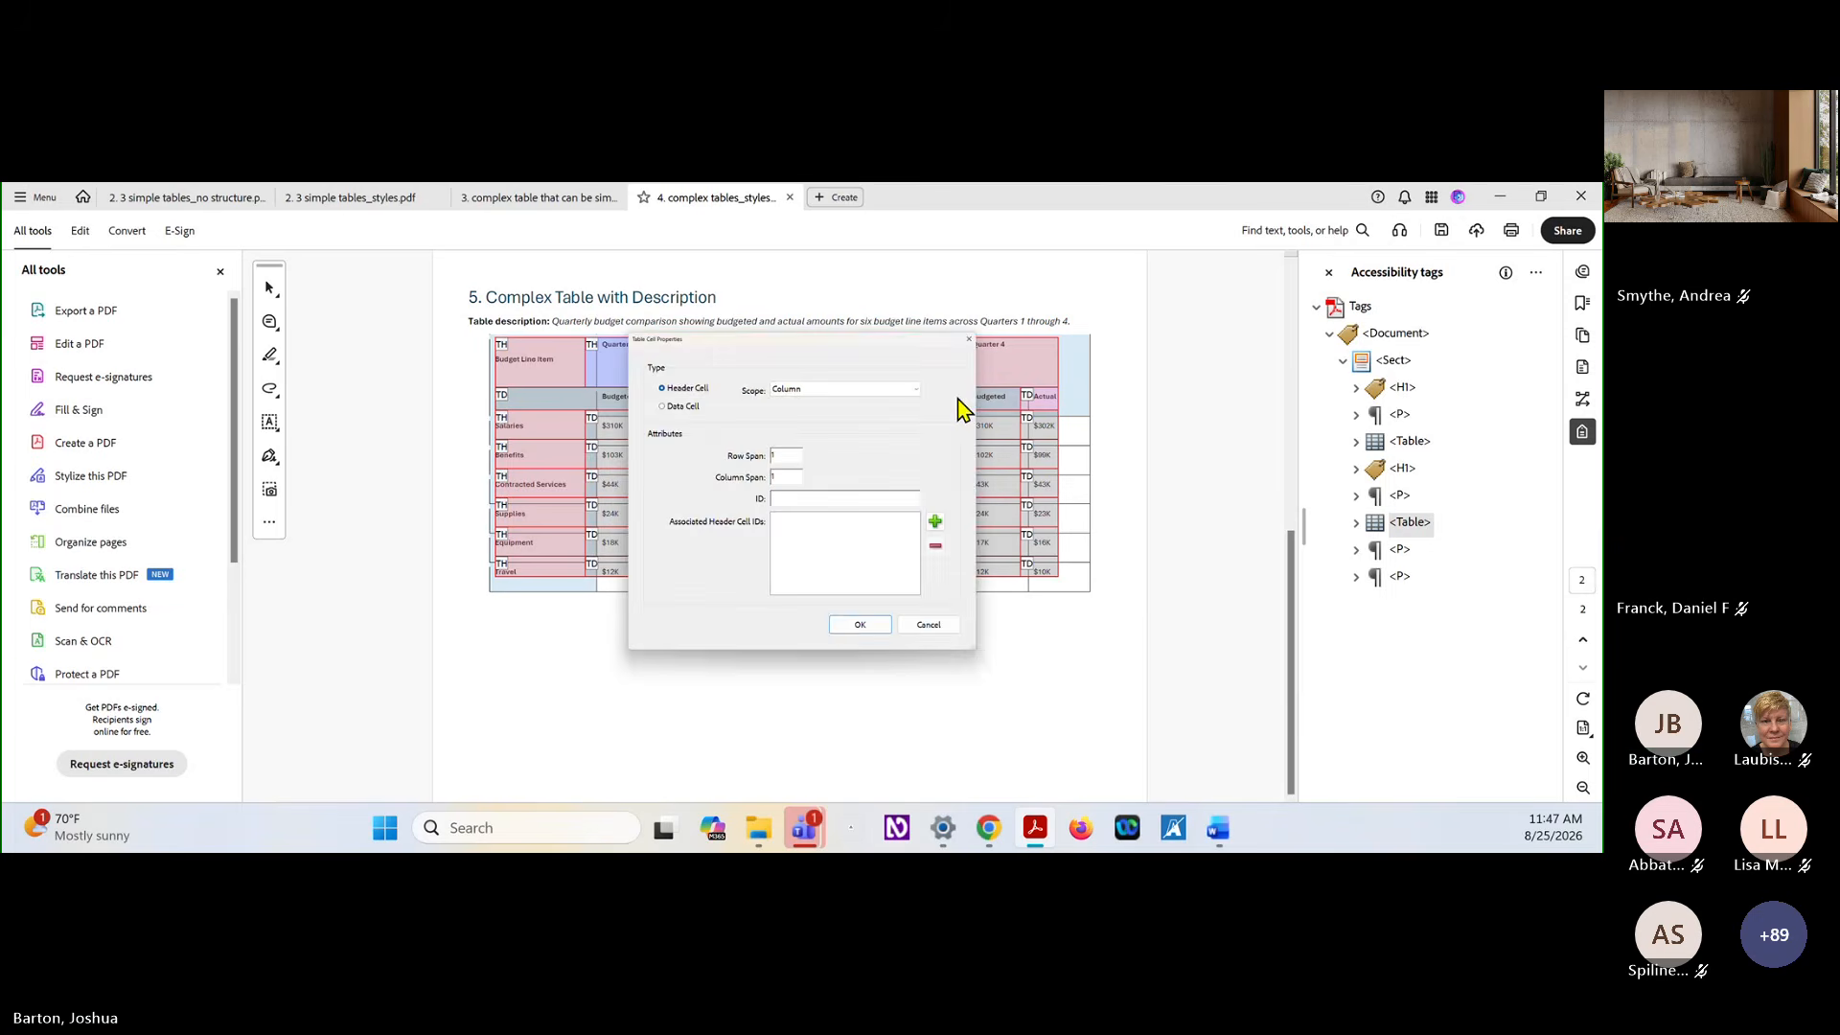
pyautogui.click(793, 475)
pyautogui.press('BackSpace')
pyautogui.press('Return')
pyautogui.click(875, 527)
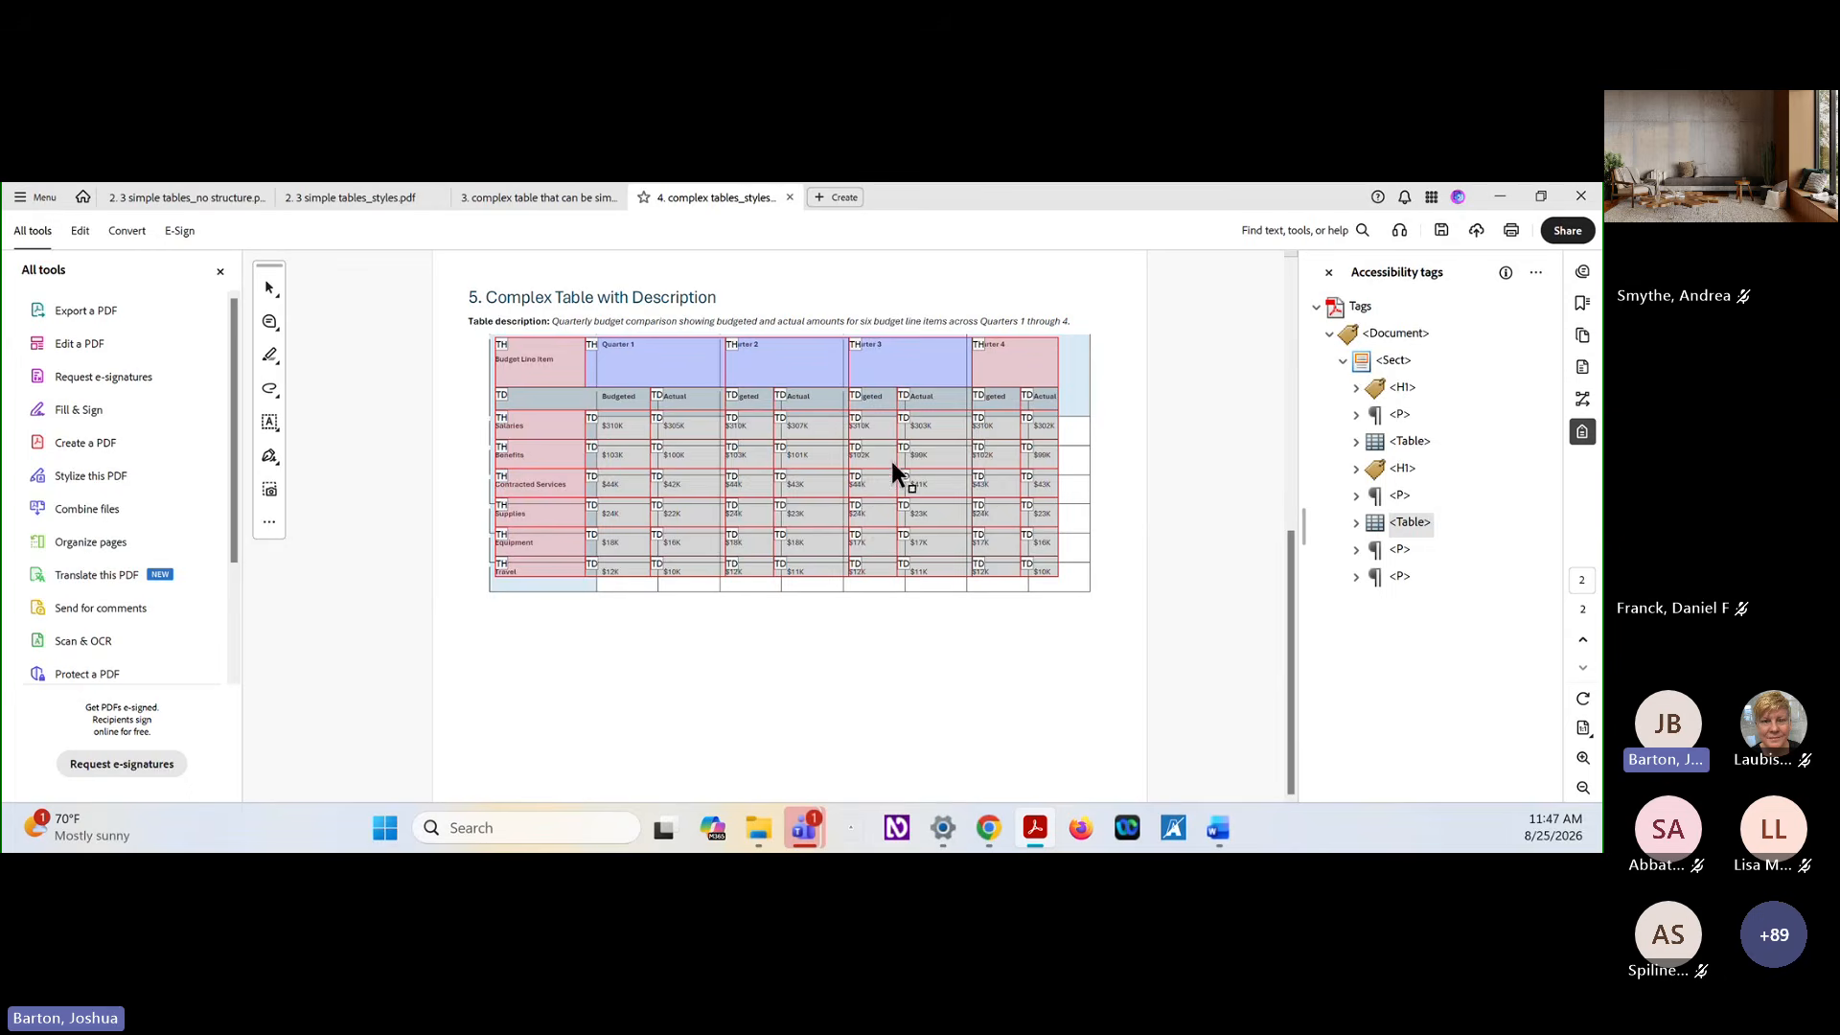
# Give the Quarter 4 header cell a column span of 2 and accept the span attribute change
pyautogui.rightClick(997, 361)
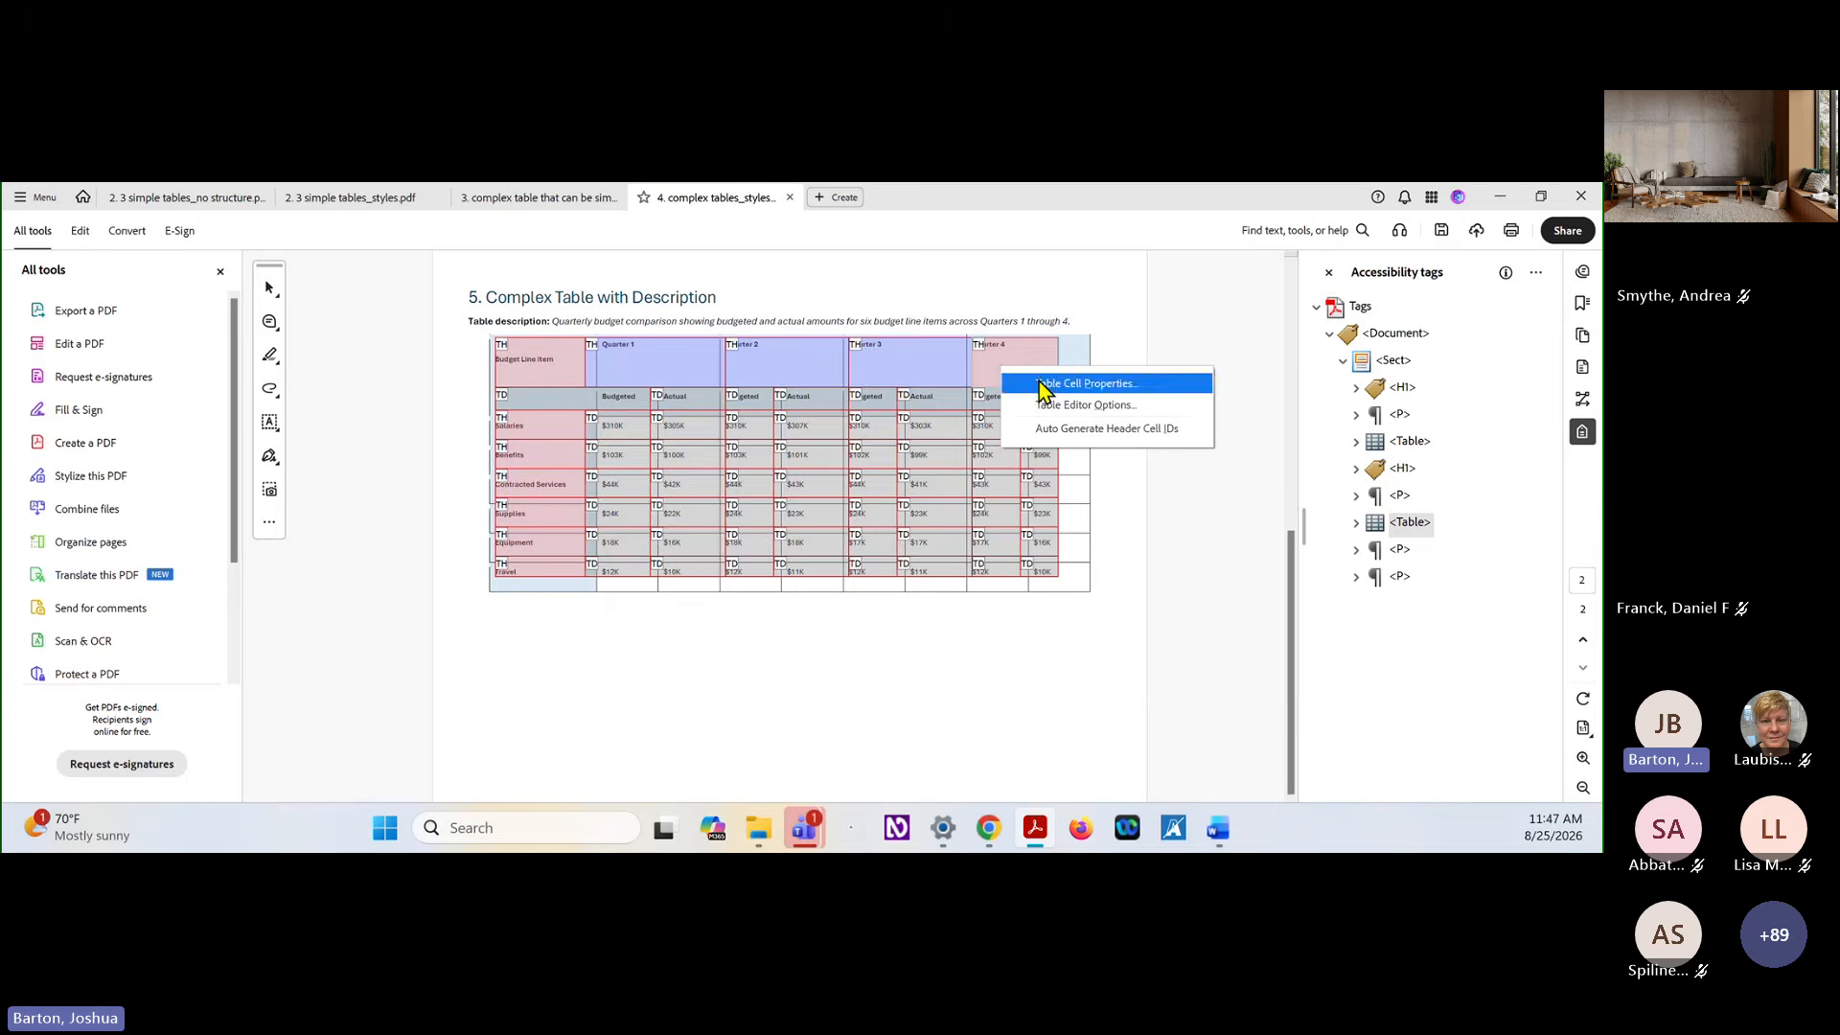
pyautogui.click(1040, 378)
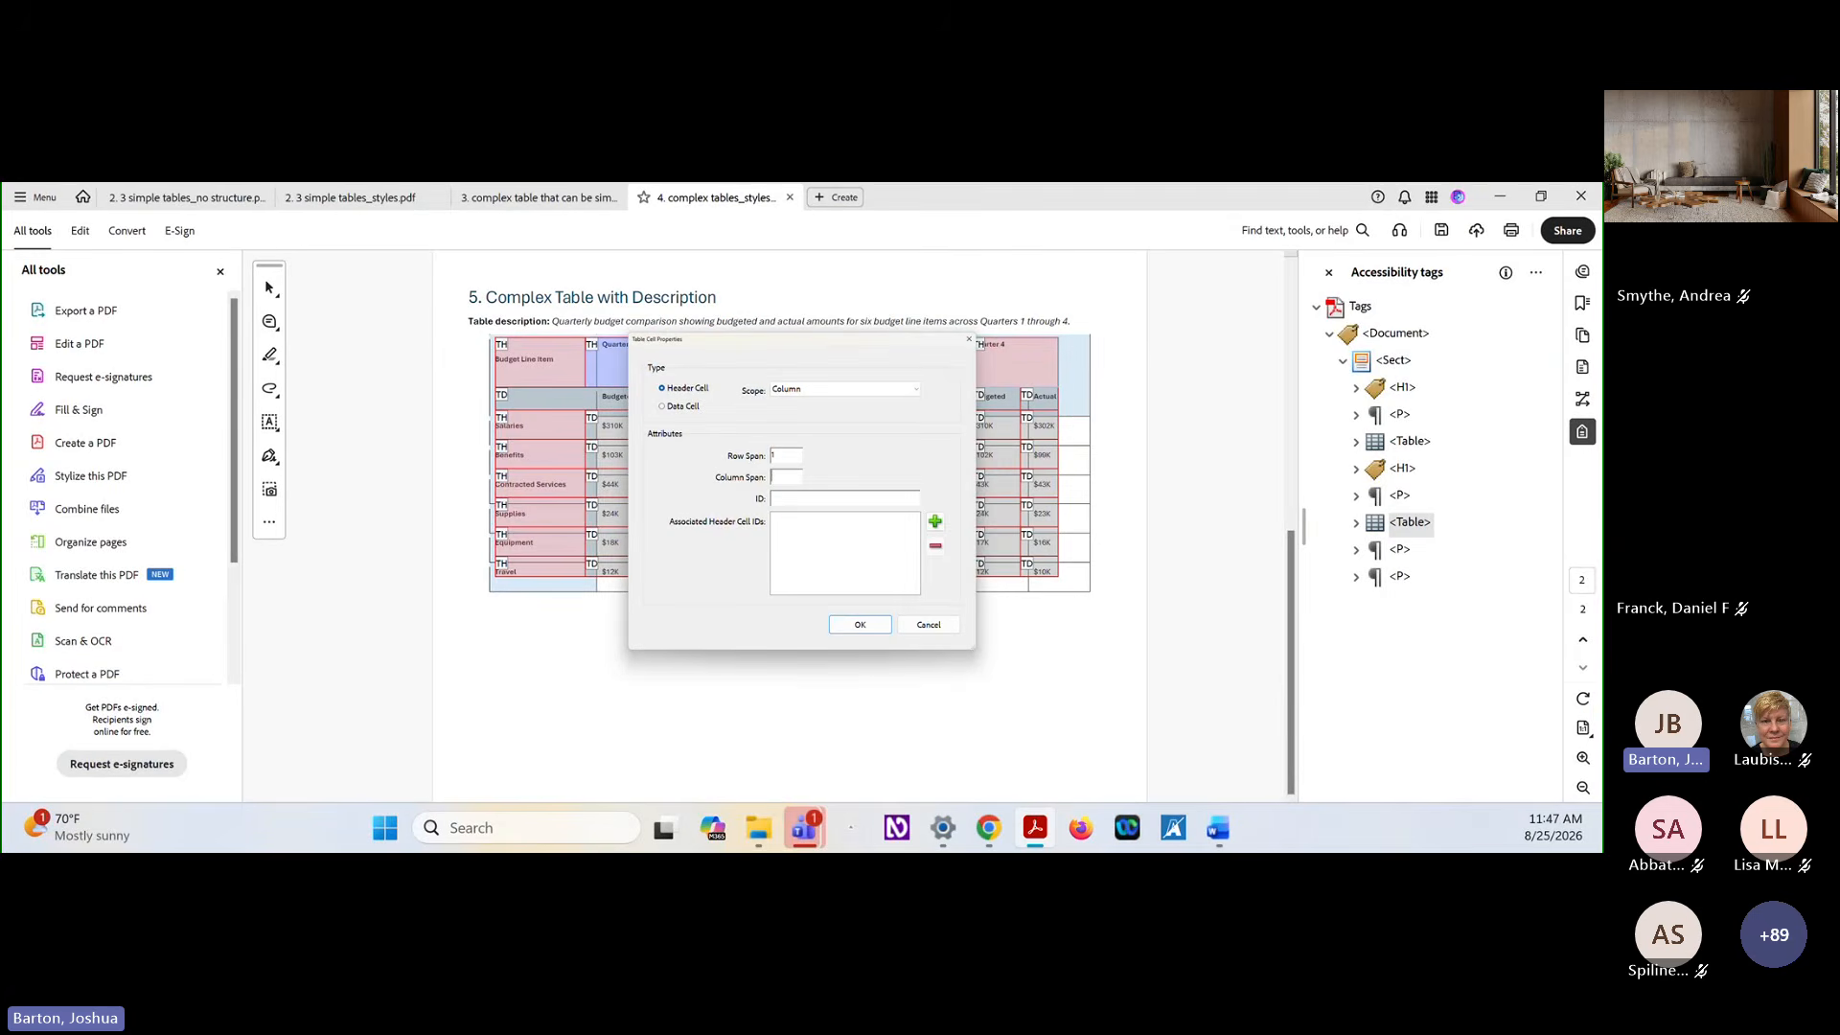
pyautogui.press('Return')
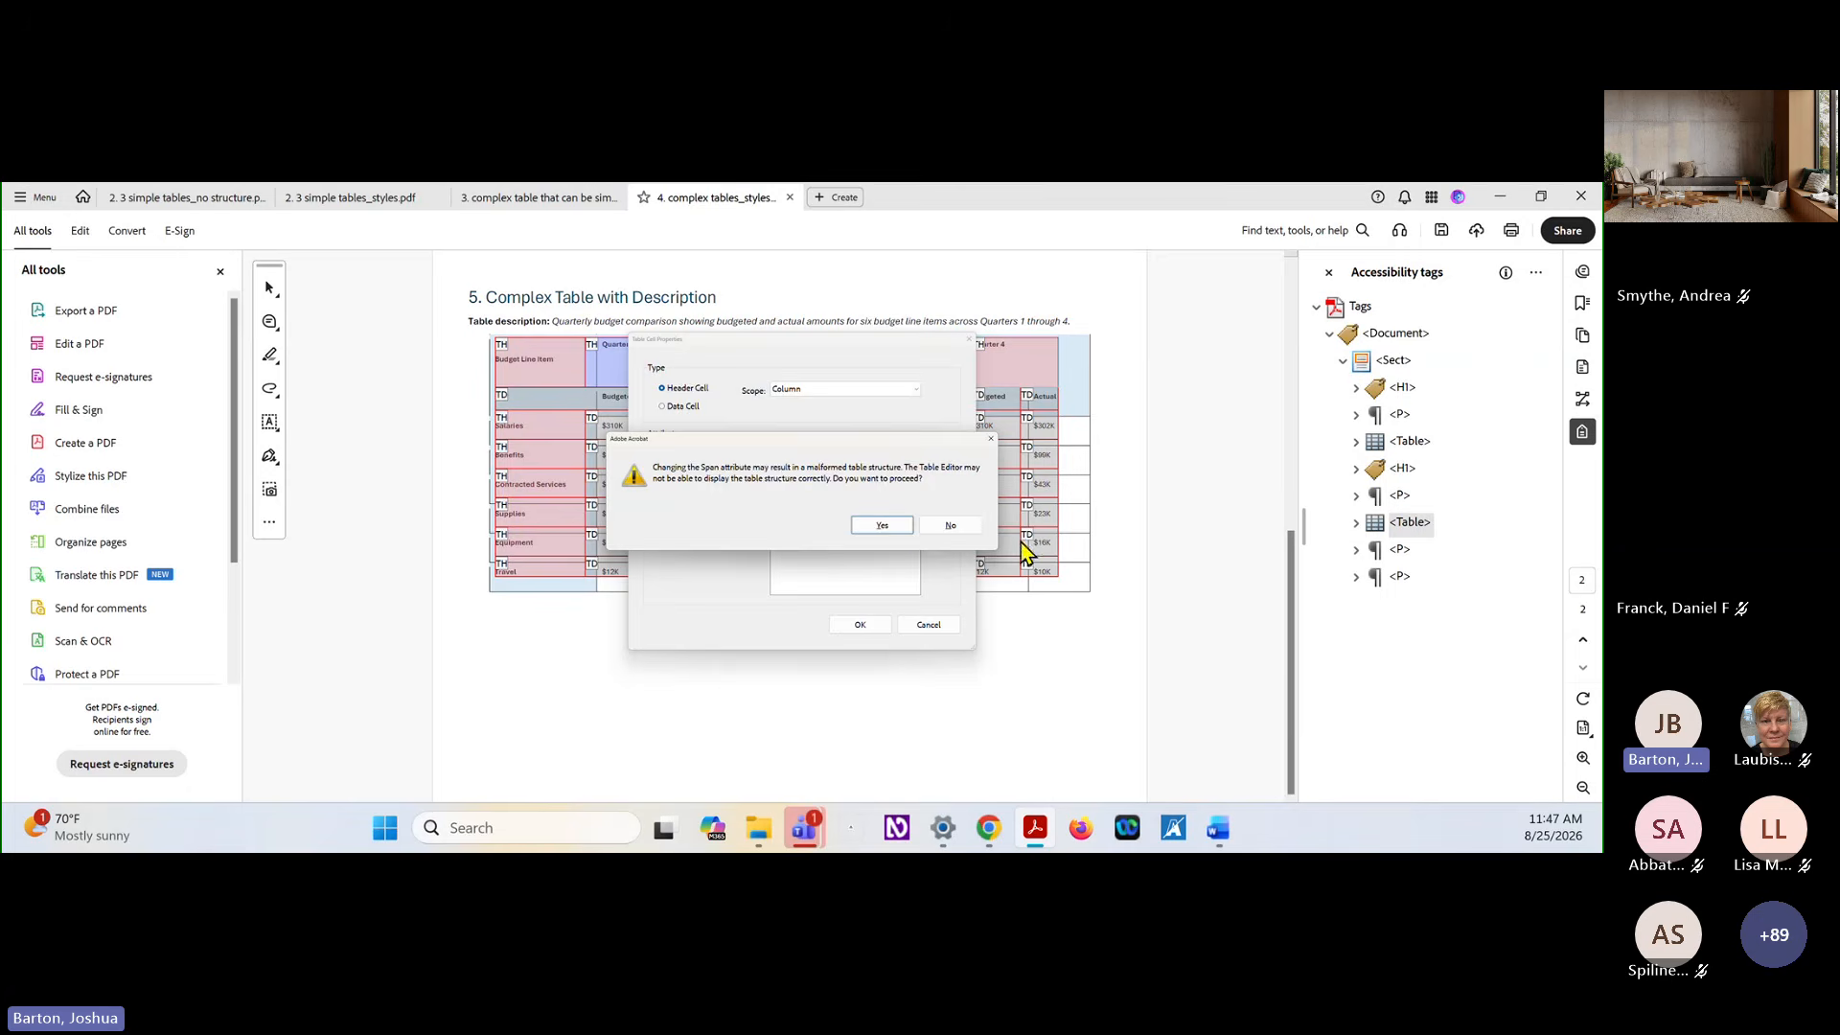
pyautogui.click(907, 525)
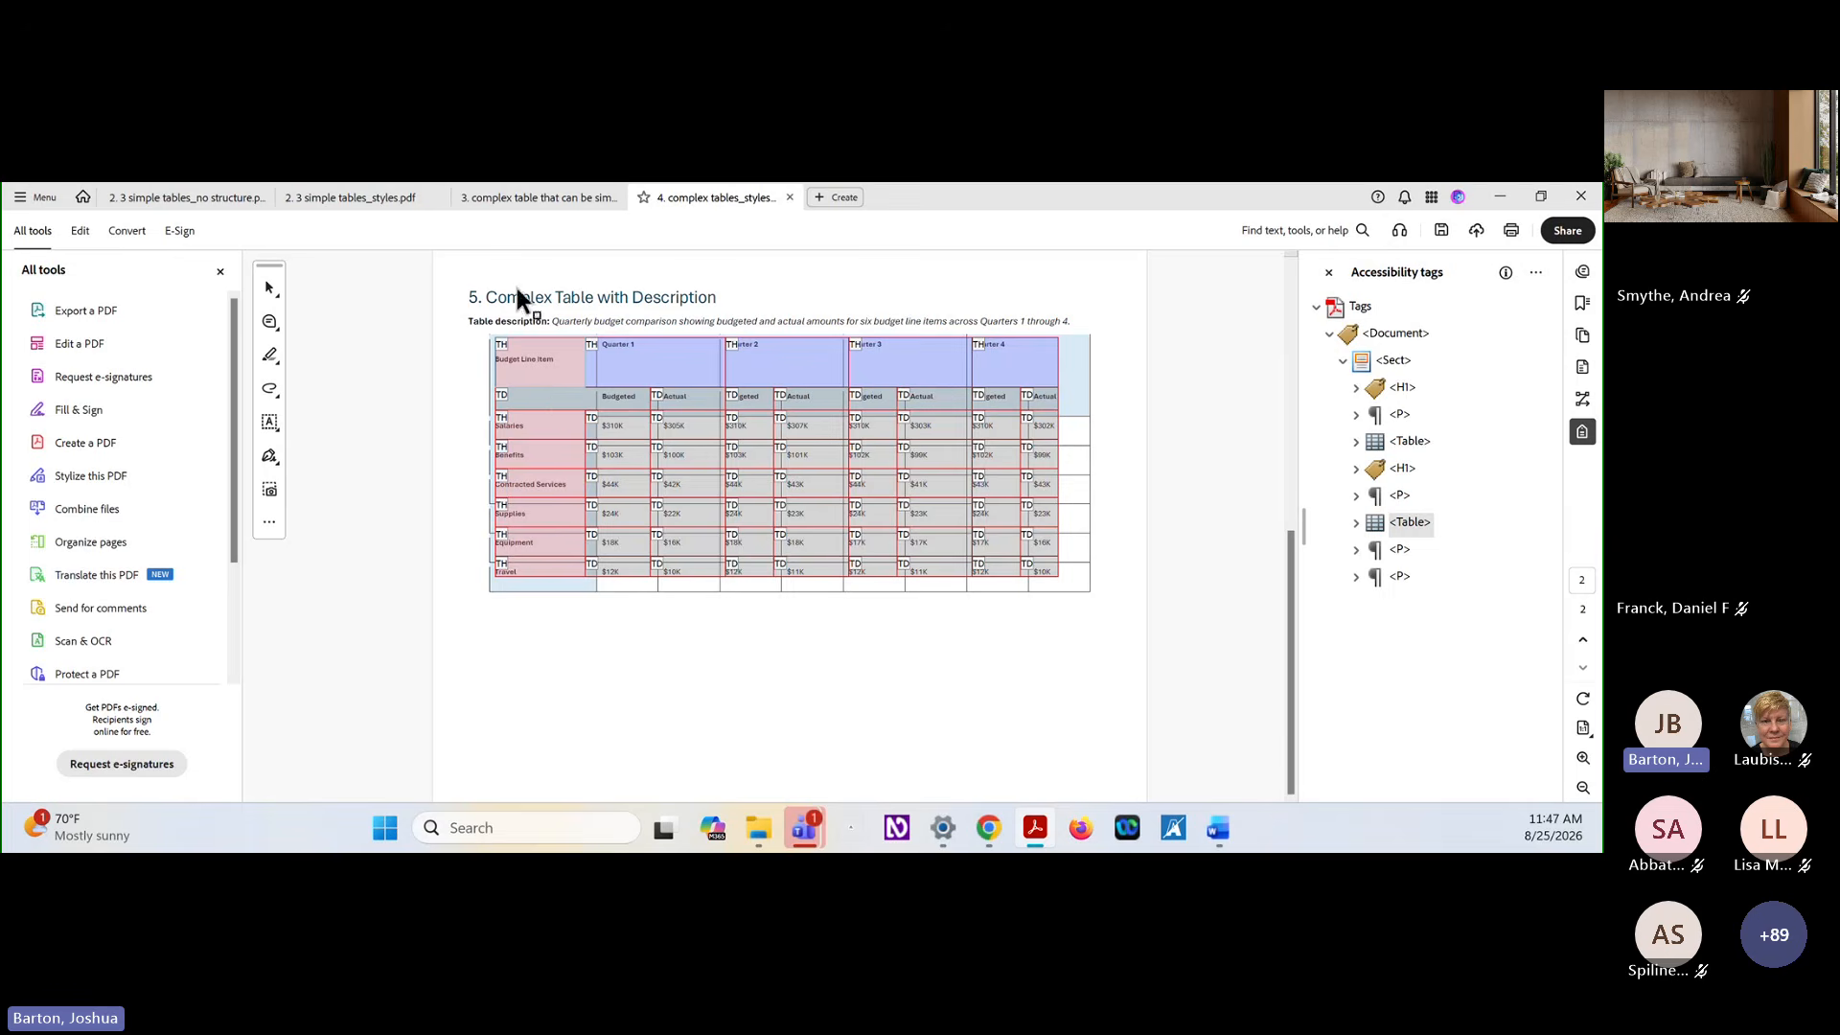
# Set the Budget Line Item header cell's row span to 2 and accept the span attribute change
pyautogui.rightClick(552, 376)
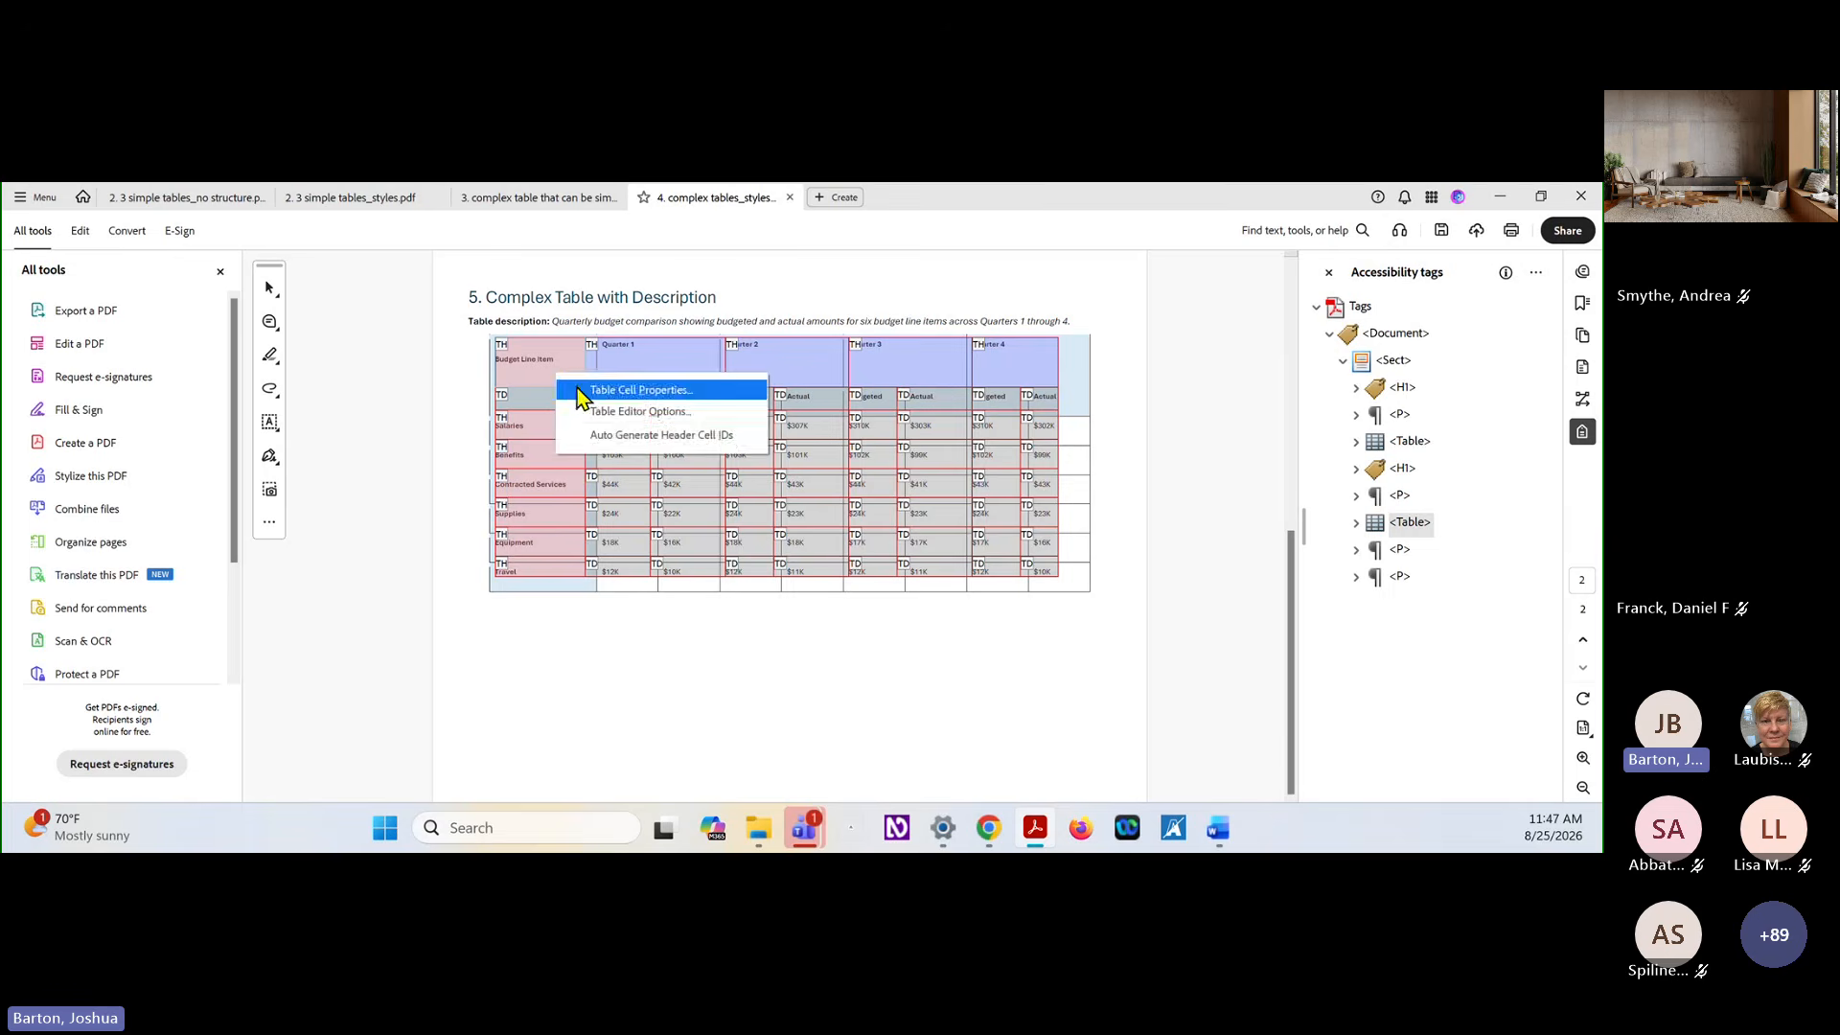
pyautogui.click(613, 388)
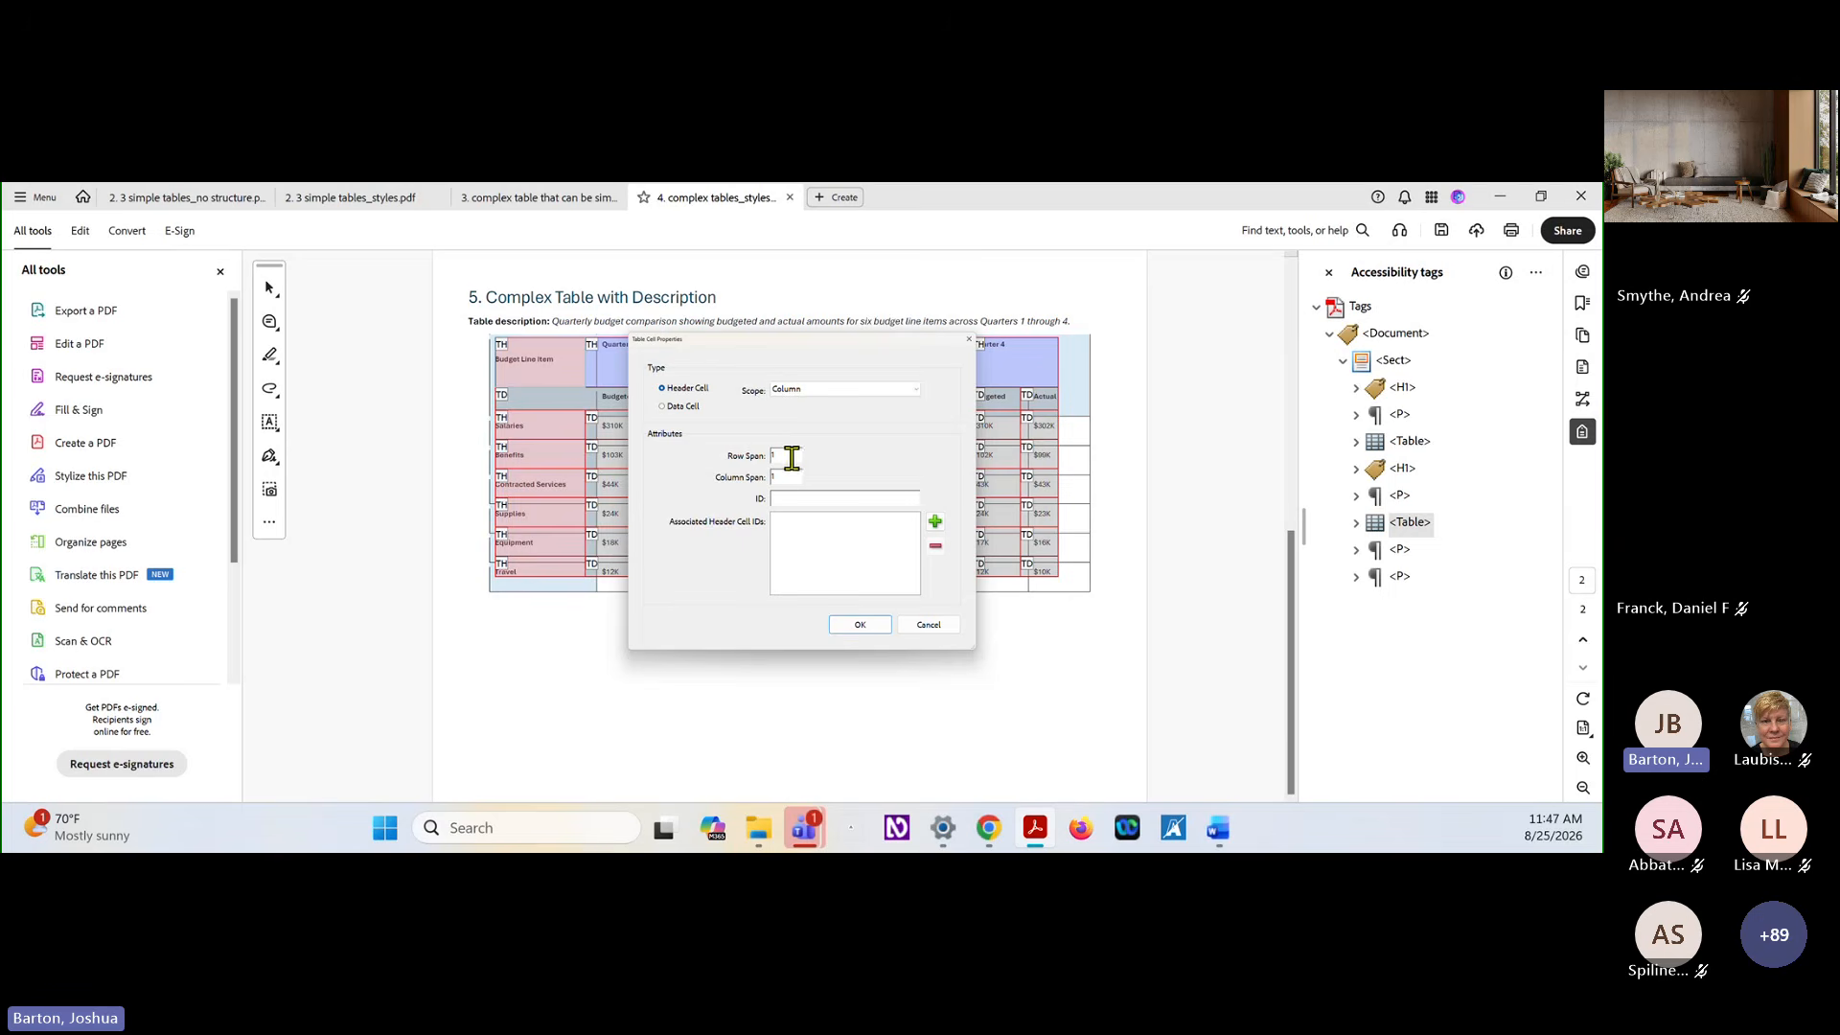
pyautogui.press('BackSpace')
pyautogui.write('2')
pyautogui.press('Return')
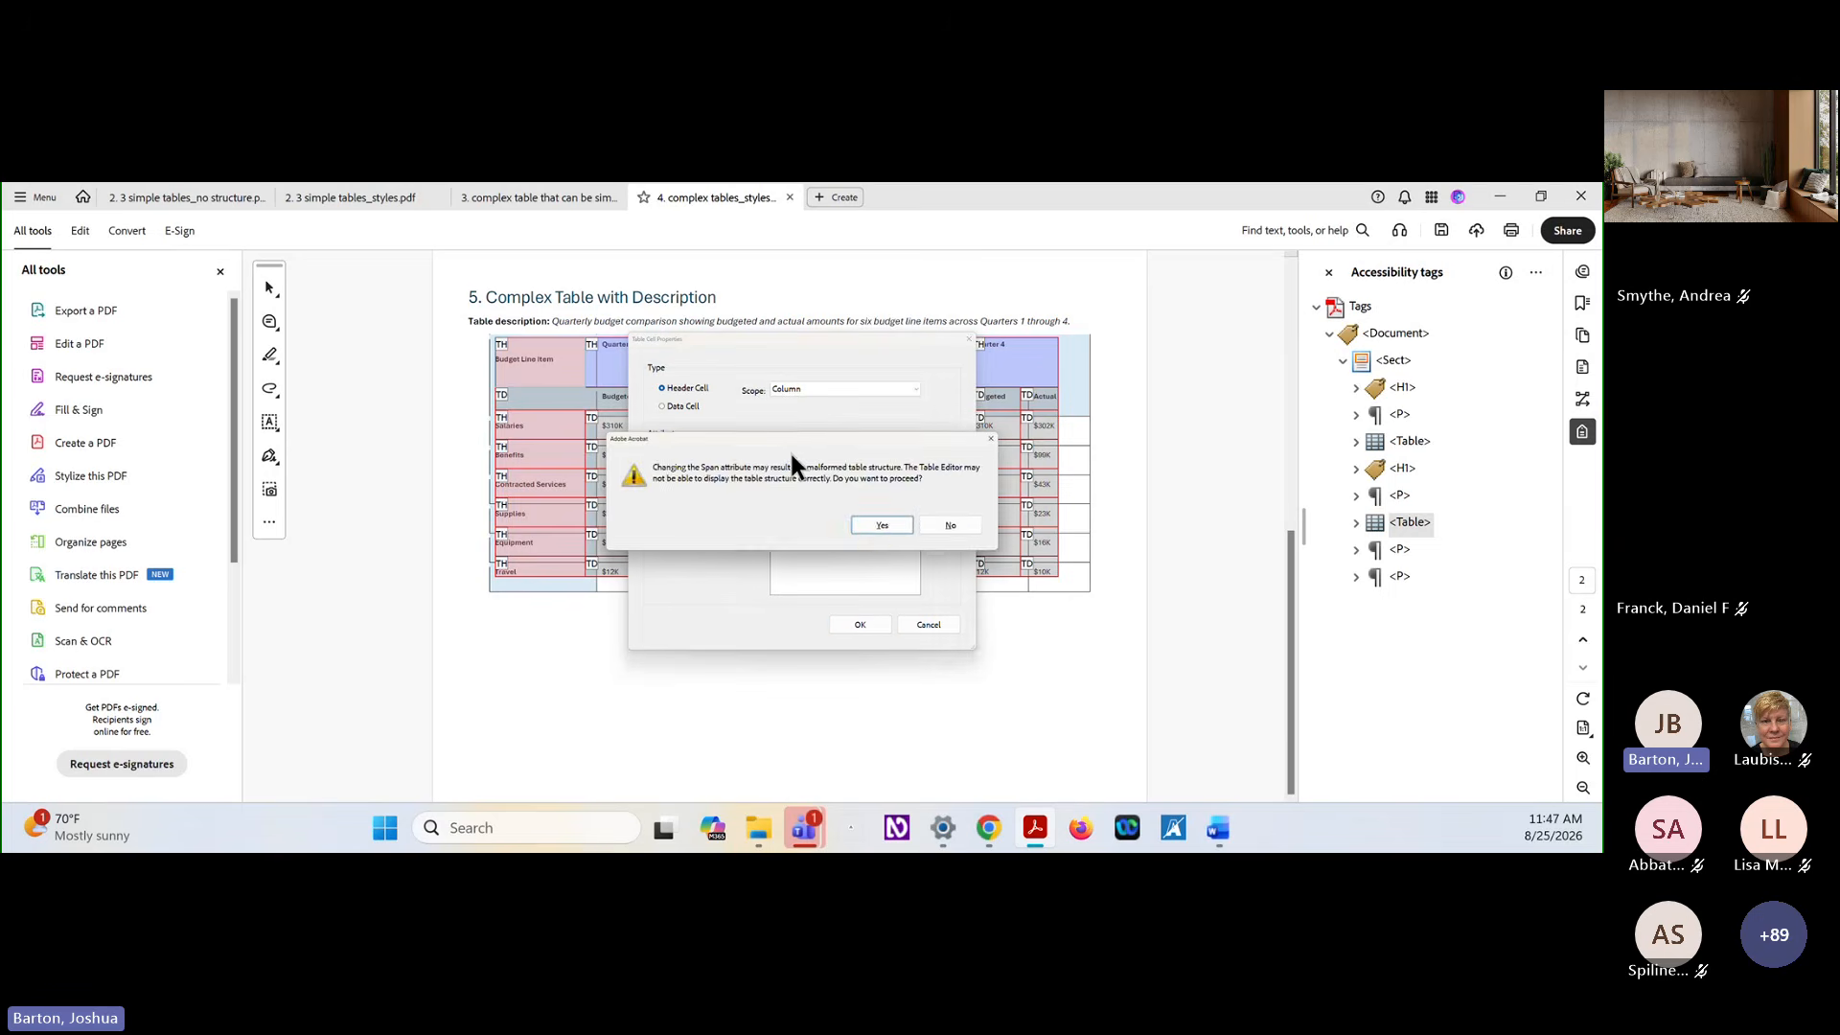
pyautogui.click(875, 525)
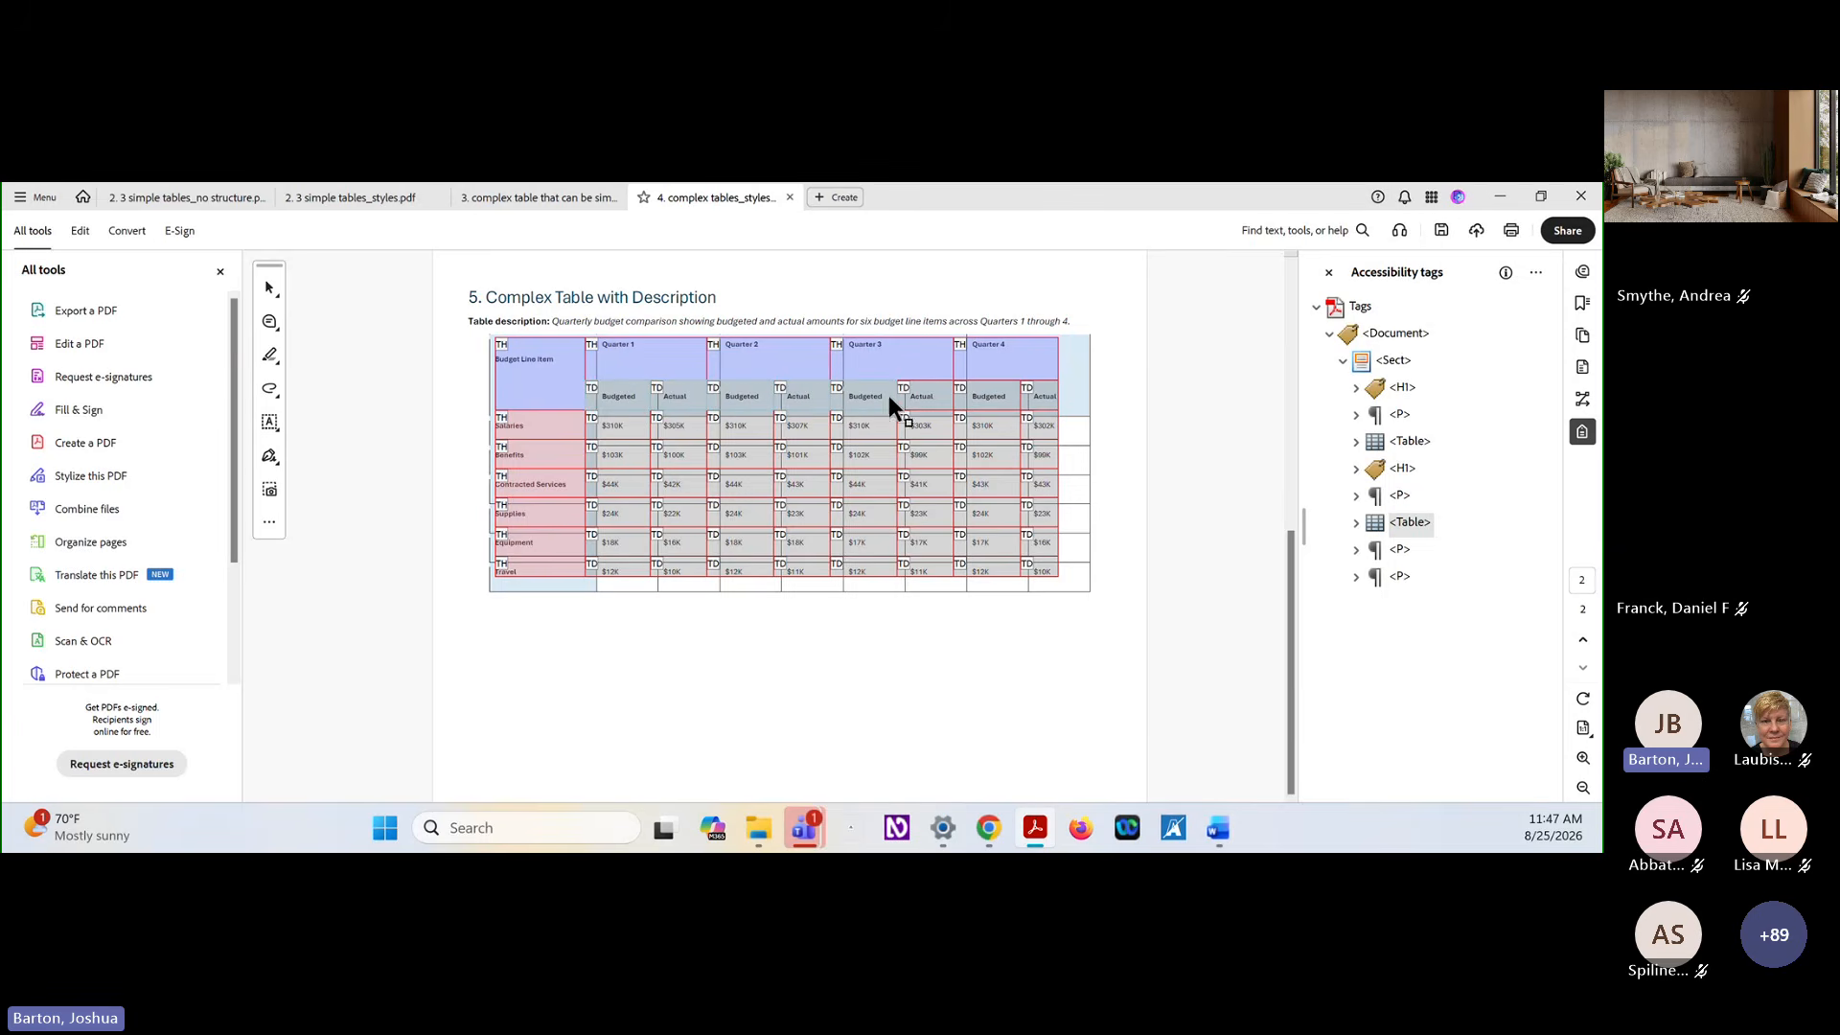
# Change the Actual cell beneath Quarter 4 to a header cell with Column scope
pyautogui.rightClick(1038, 397)
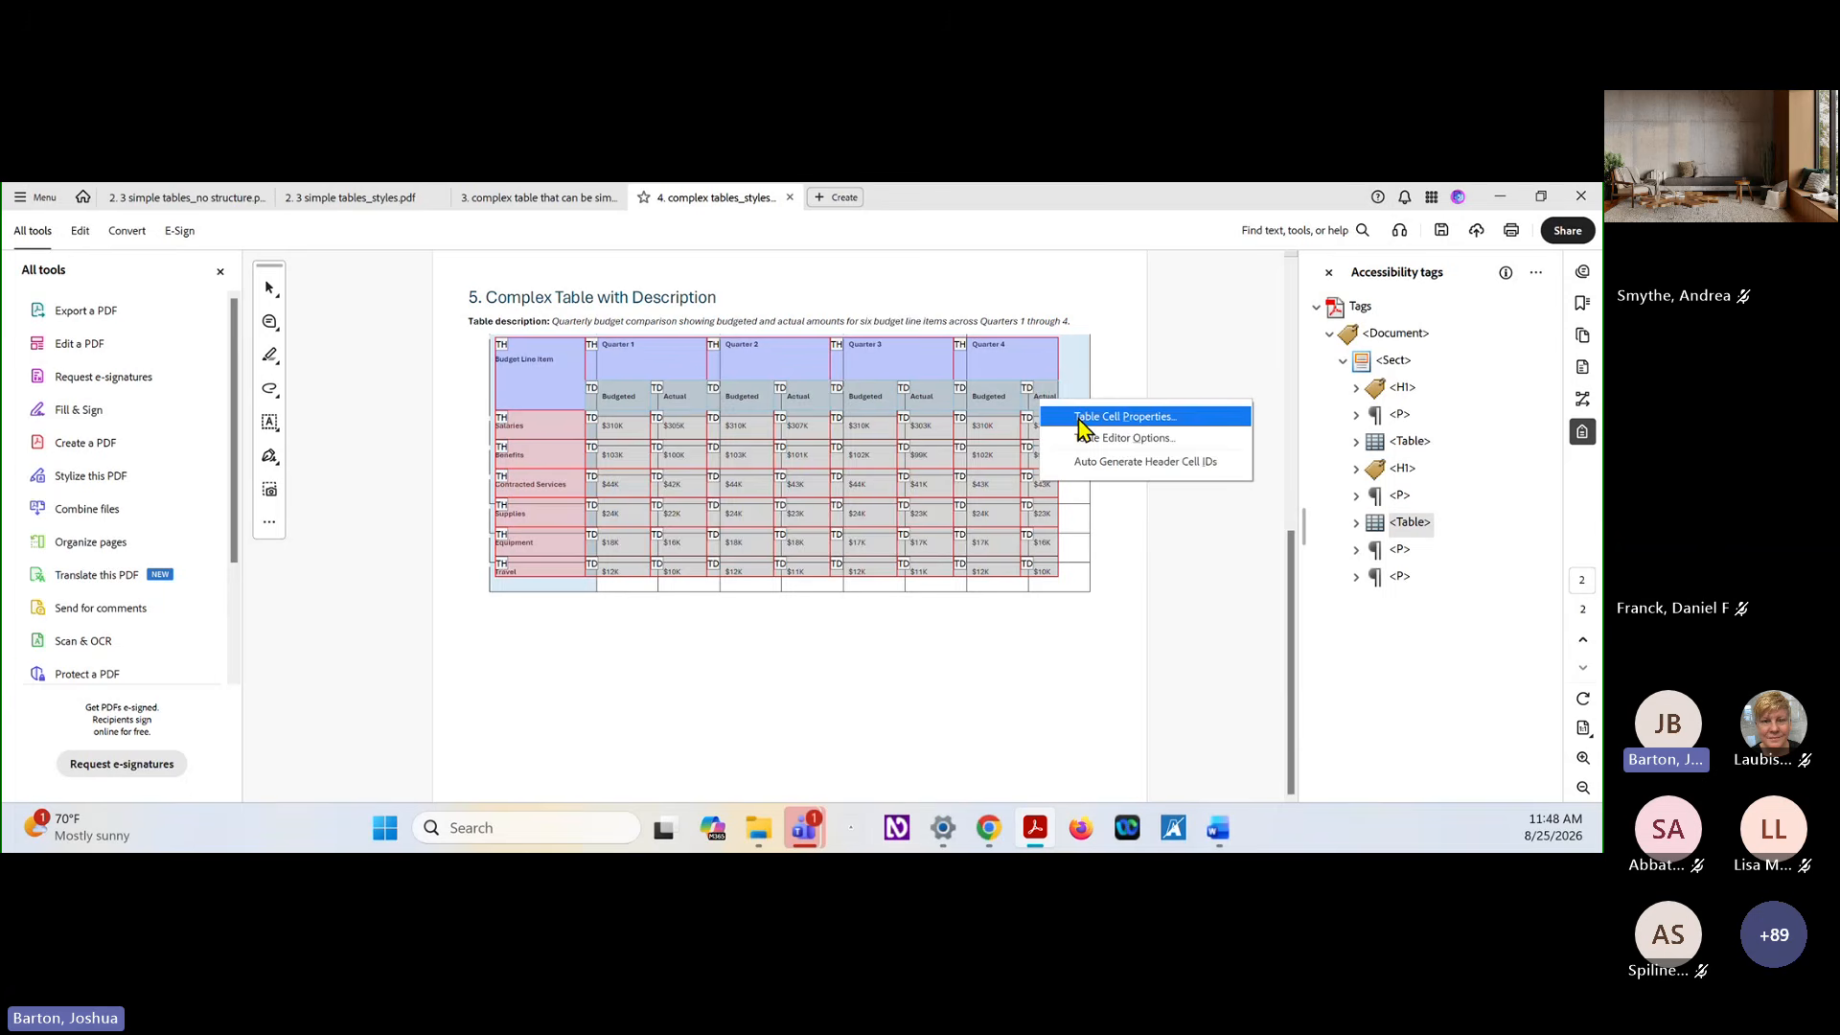
pyautogui.click(1081, 423)
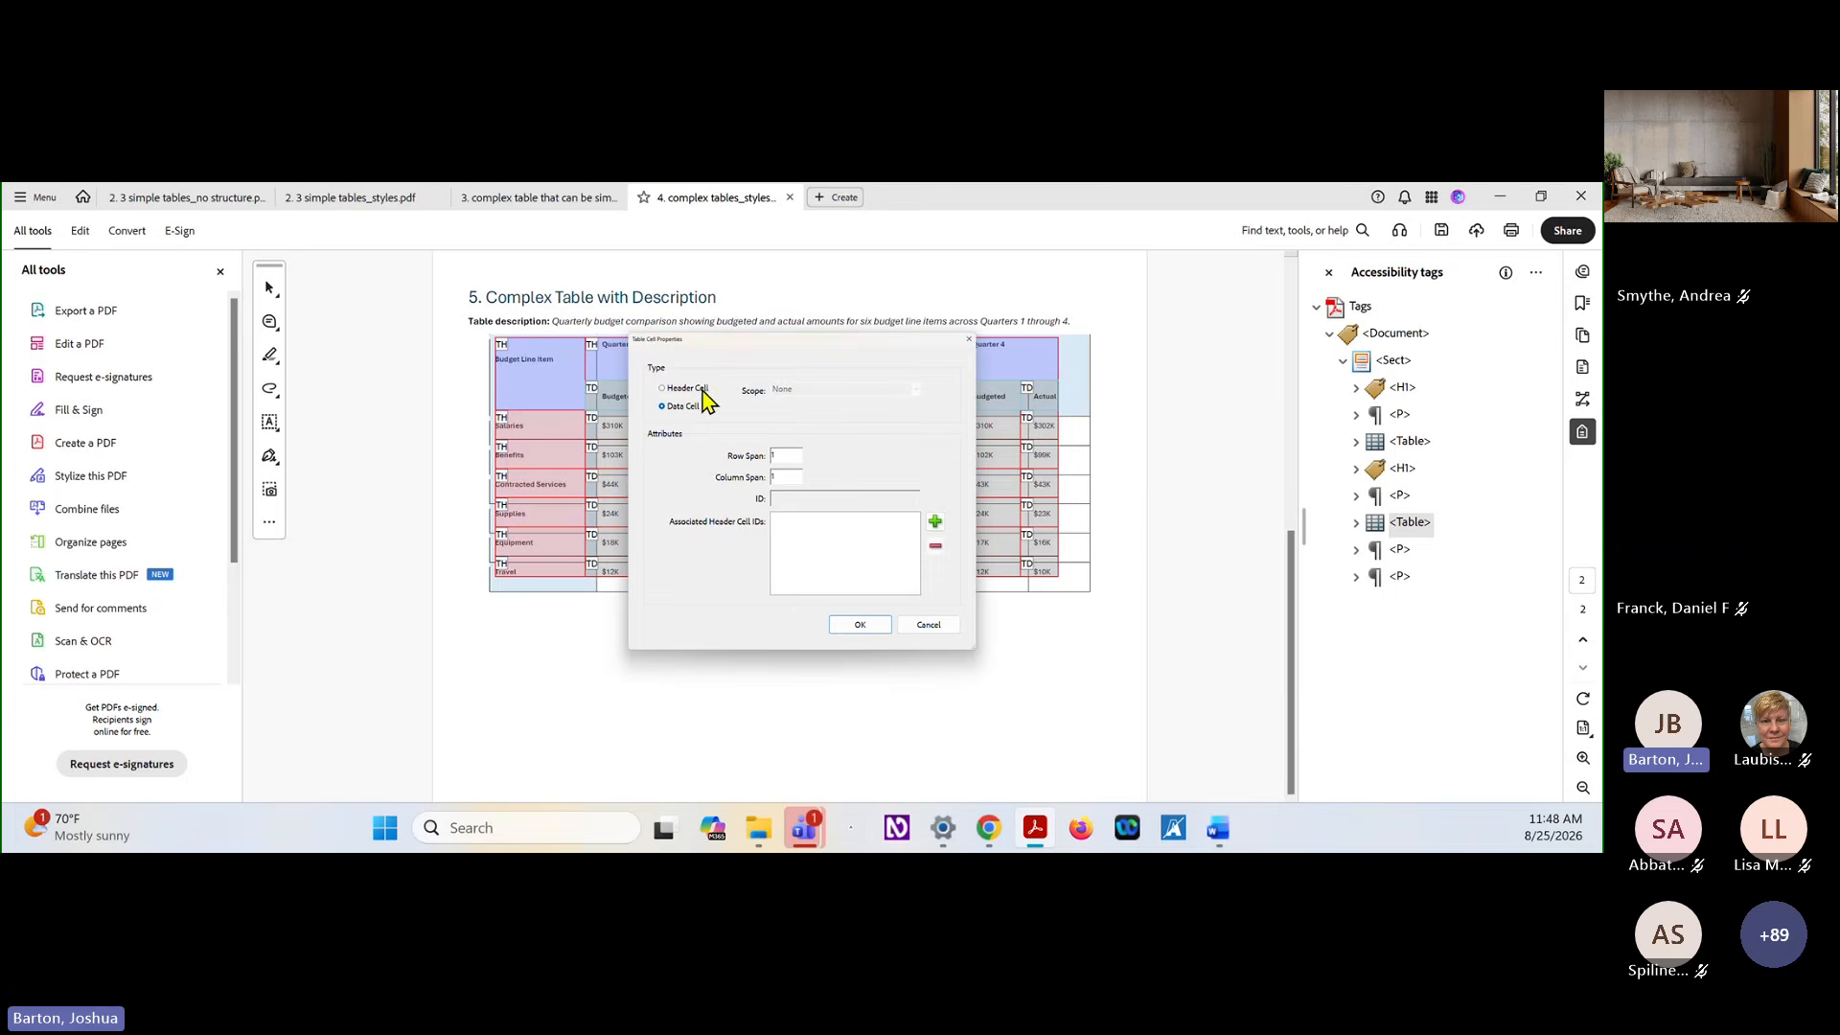
pyautogui.click(913, 391)
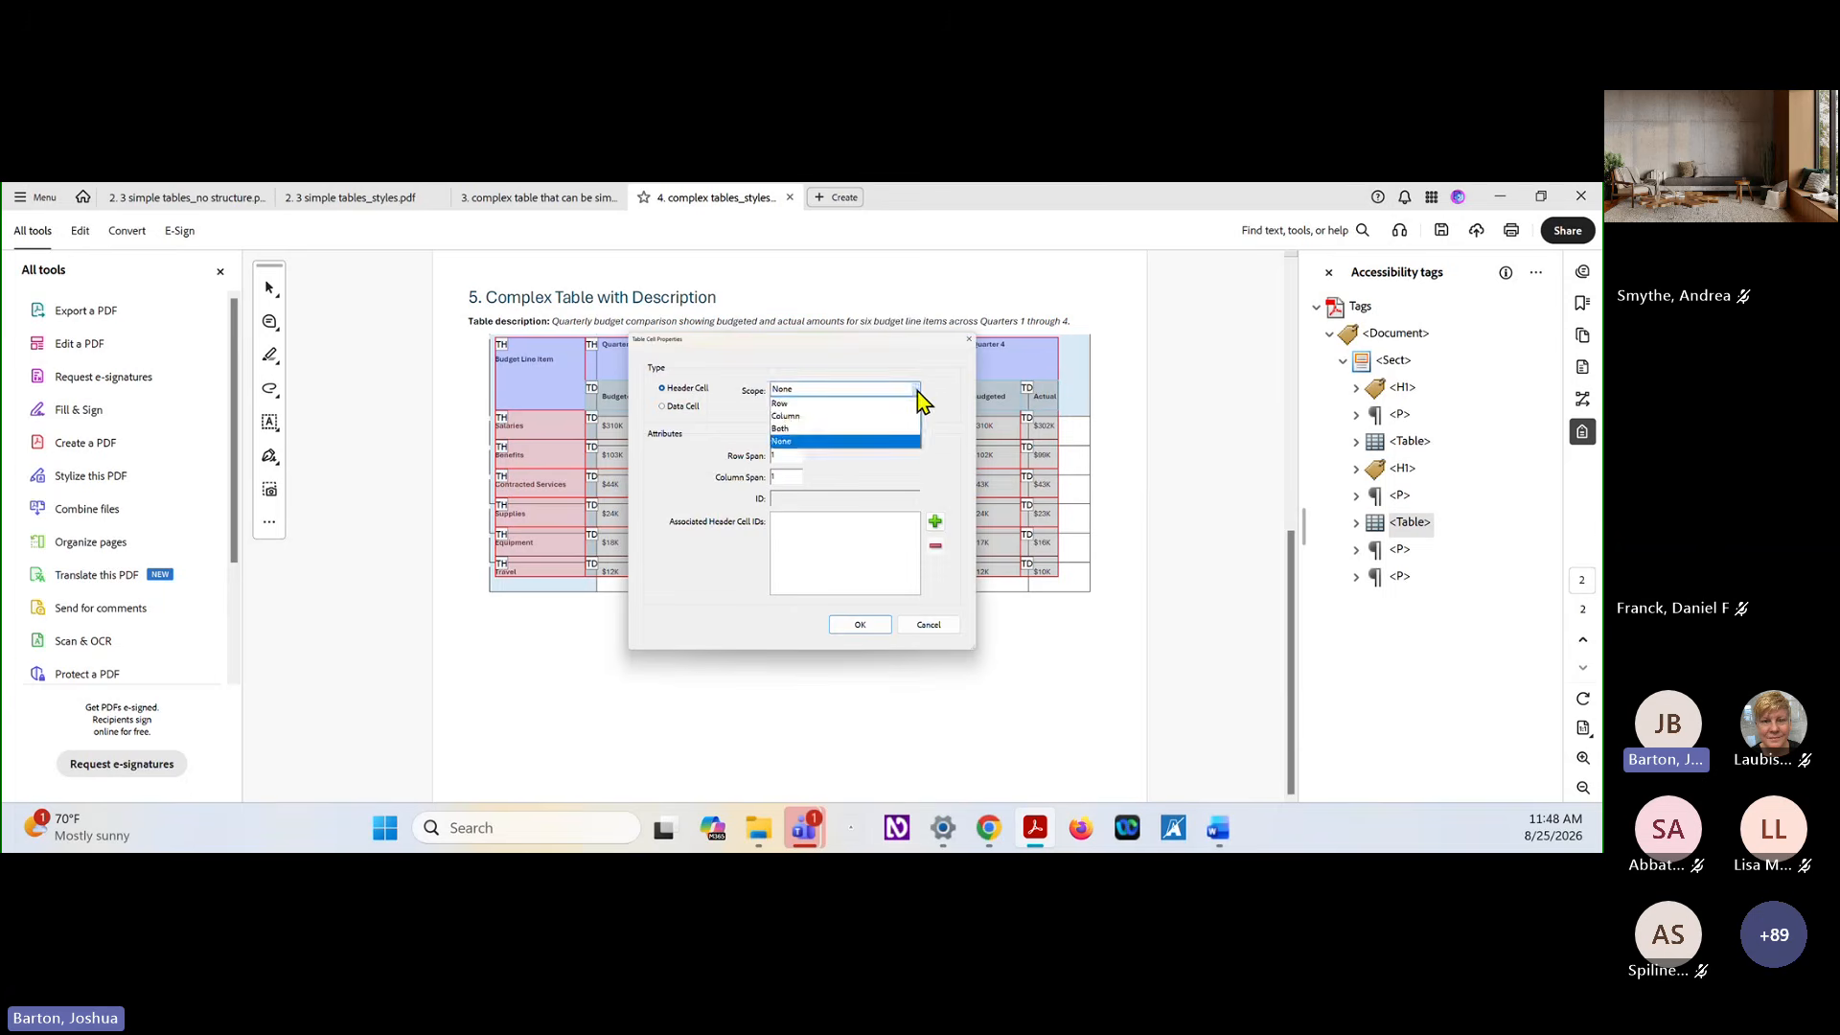
pyautogui.click(859, 416)
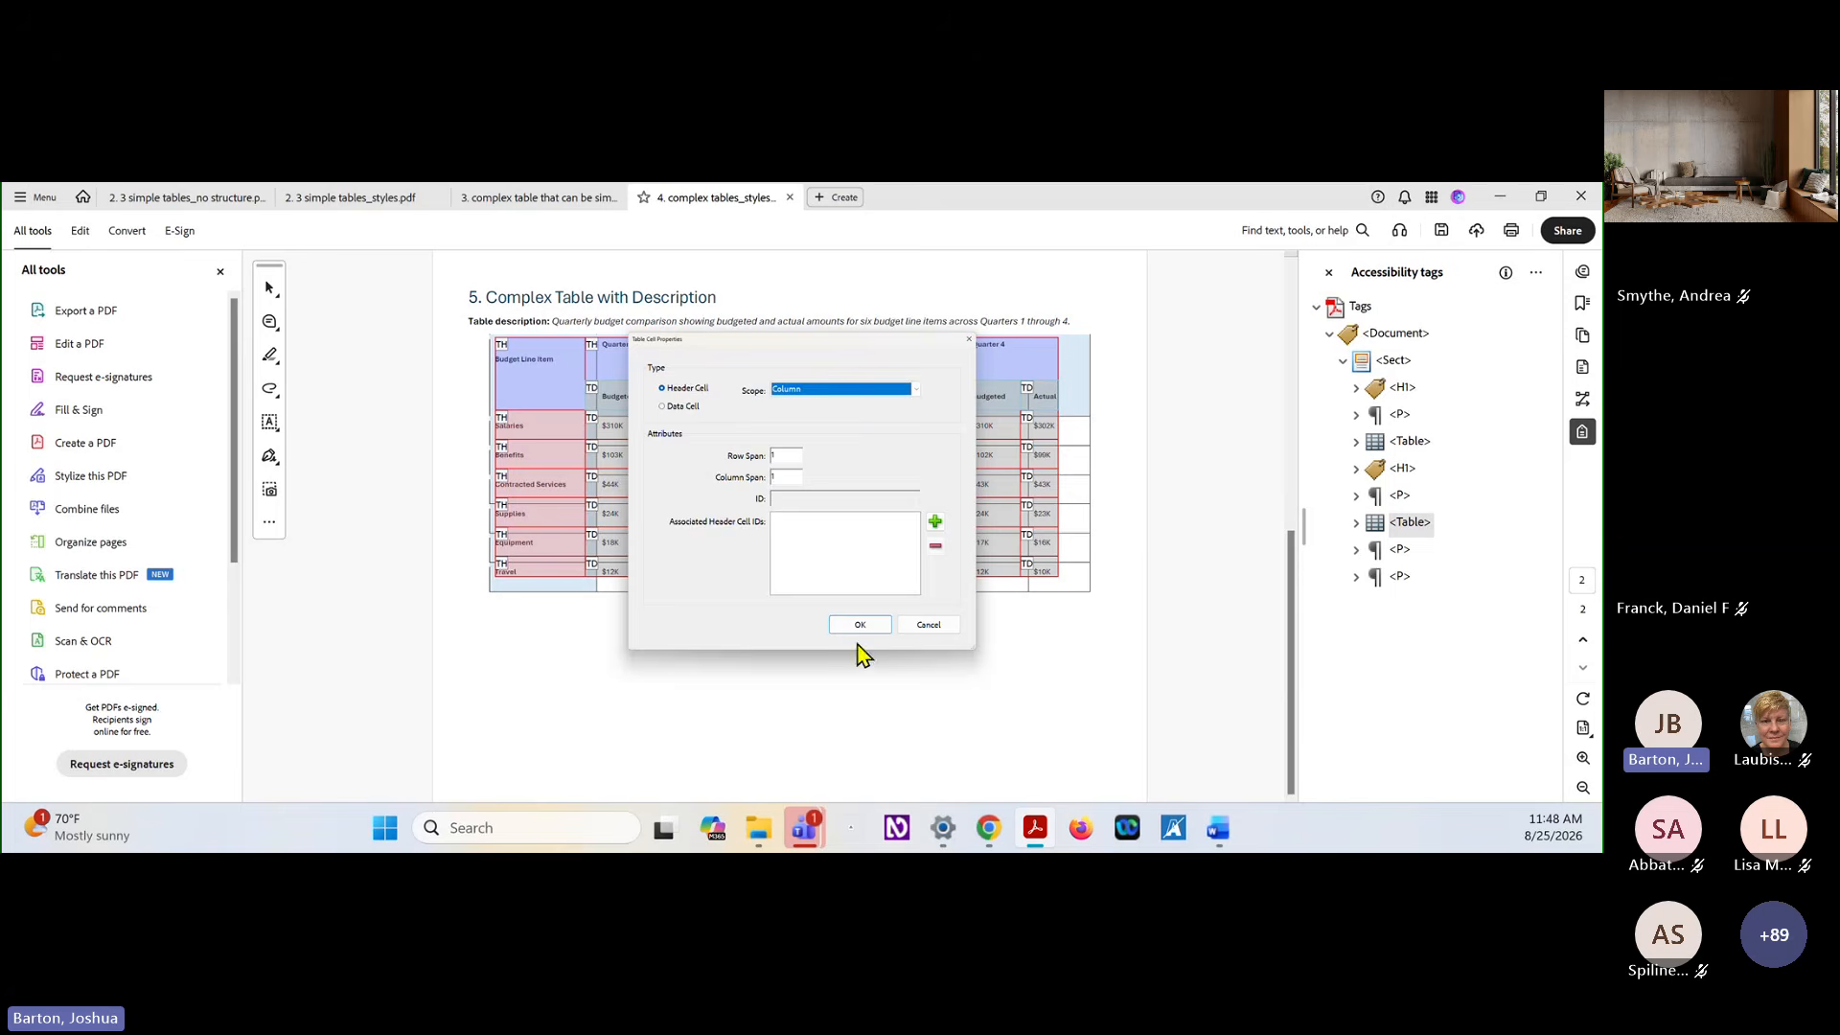
pyautogui.click(876, 625)
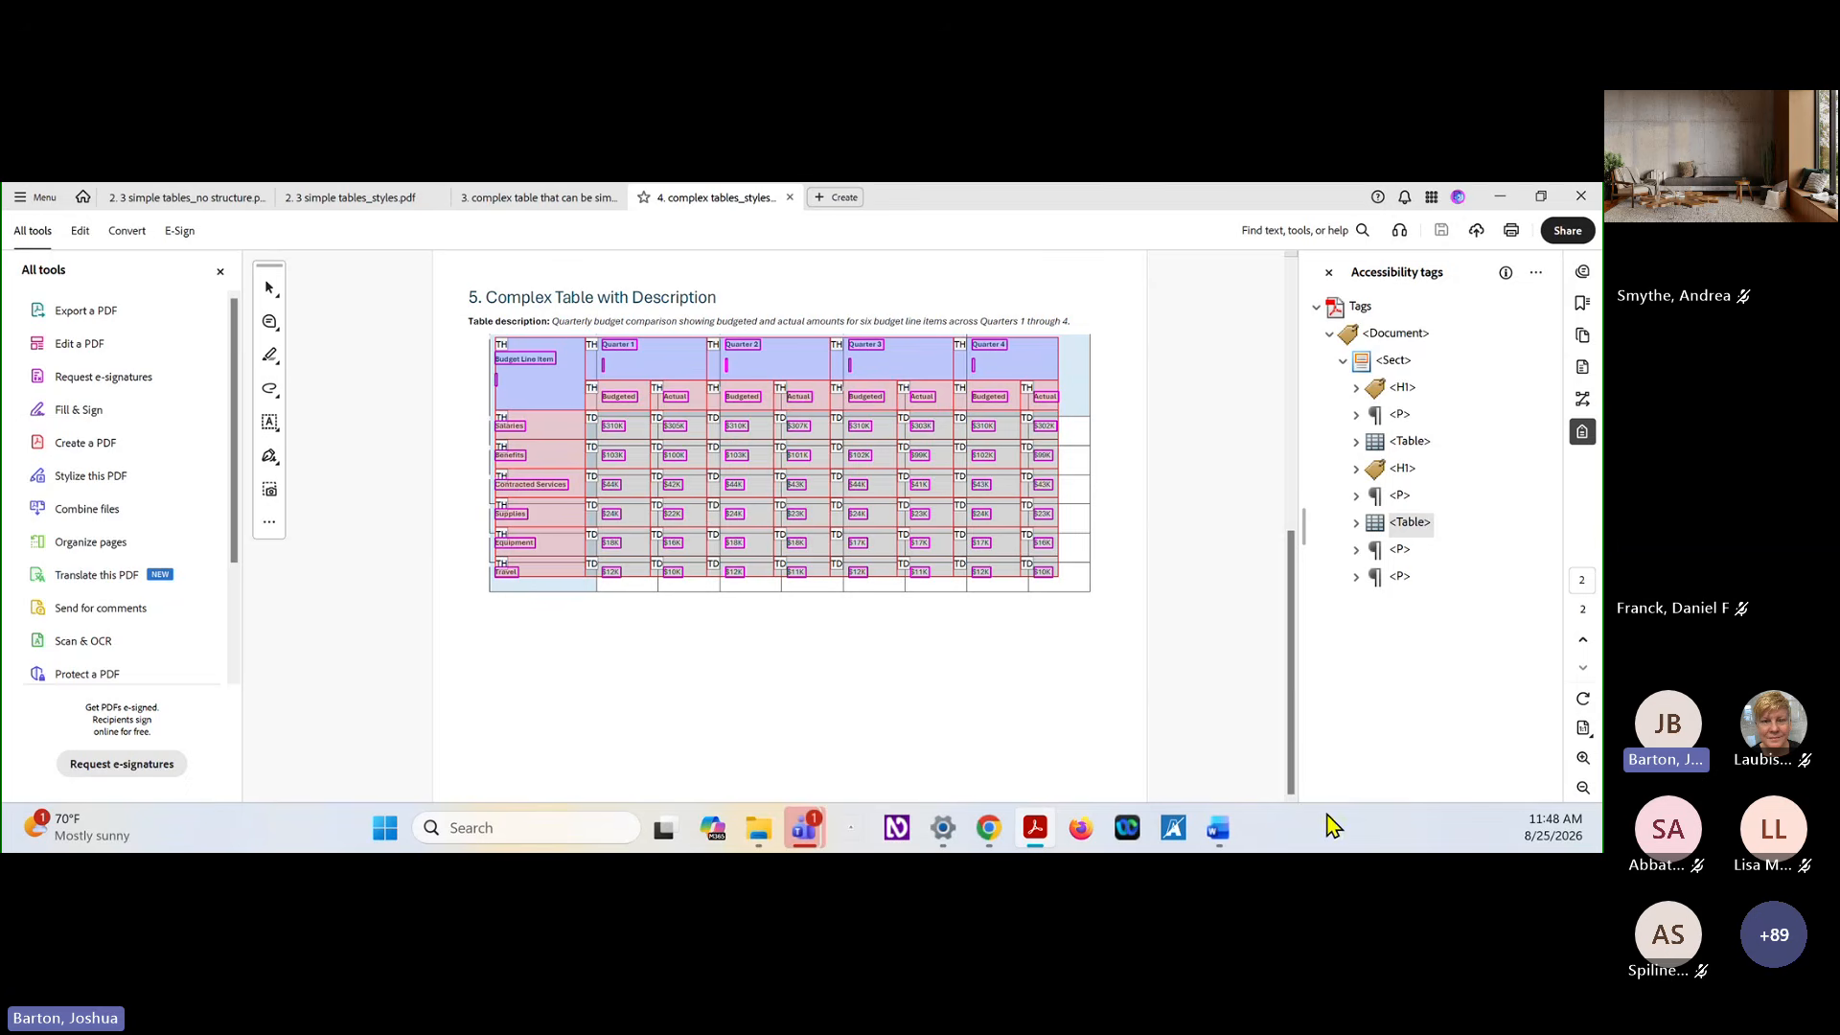
# Switch to Word and review the before-simplification budget table in the document "3. complex table that can be simplified_styles"
pyautogui.moveTo(1227, 830)
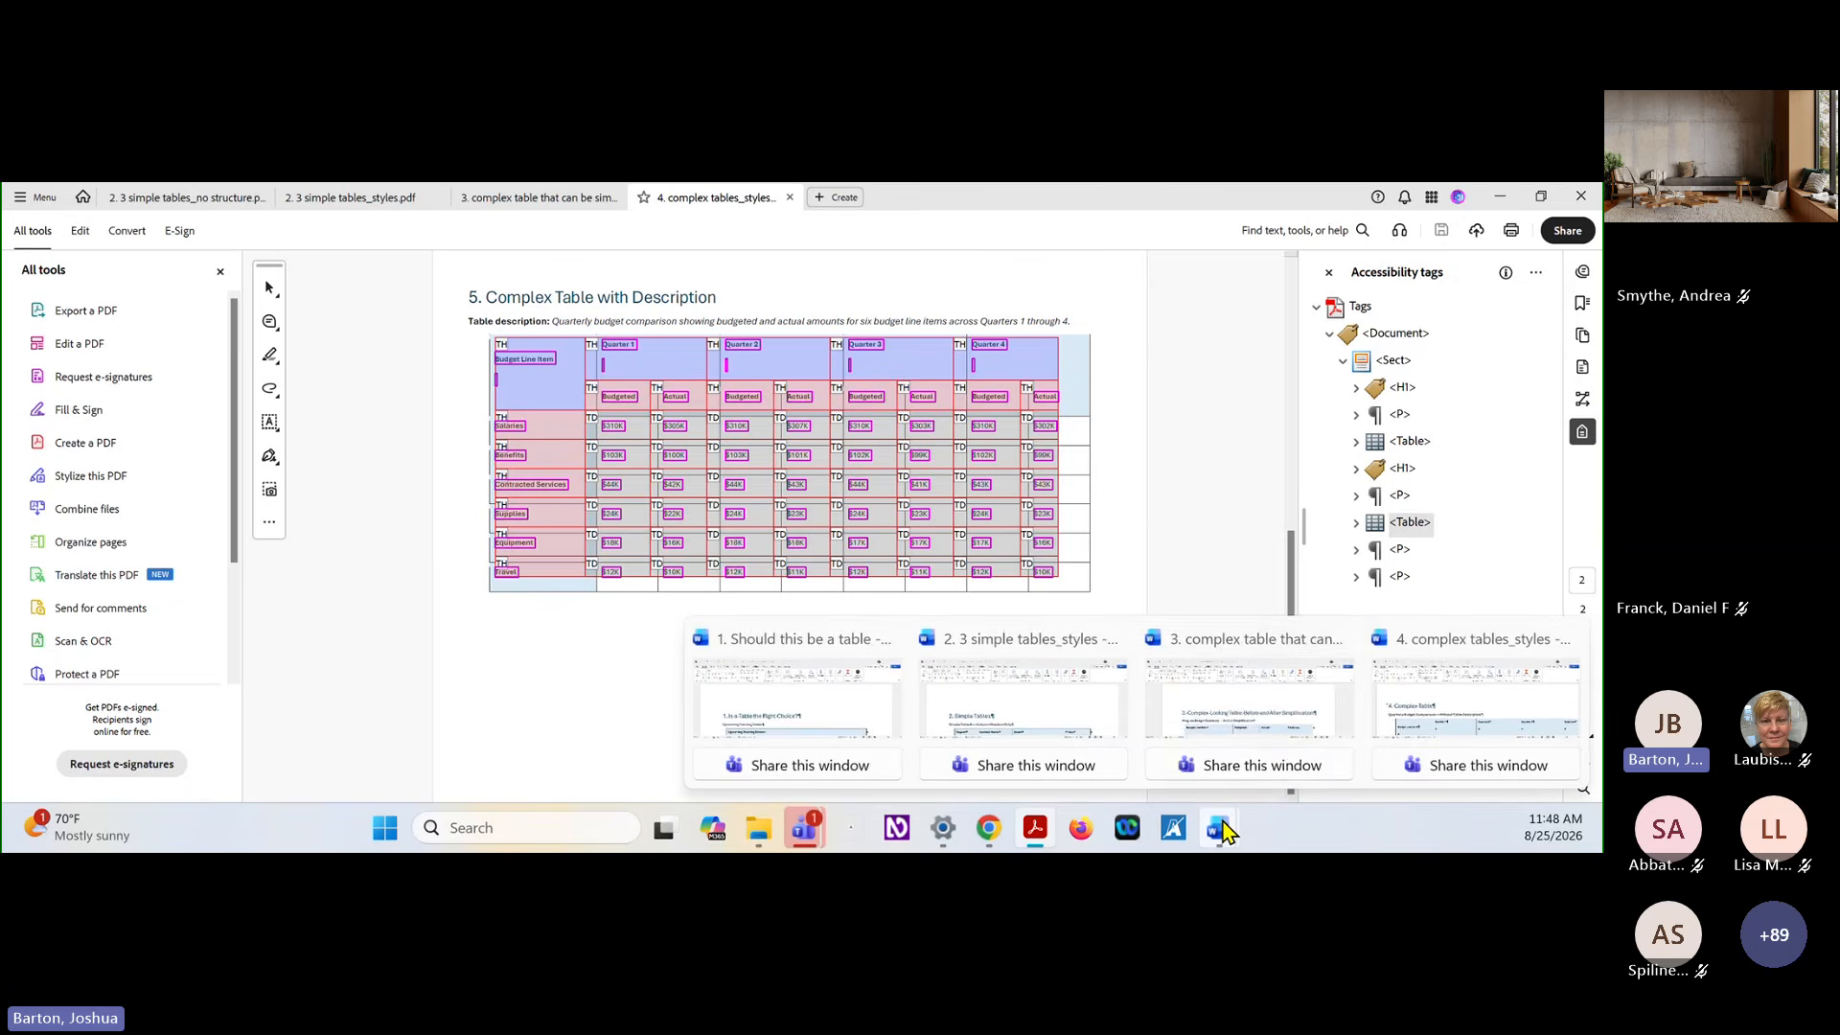
pyautogui.click(1279, 731)
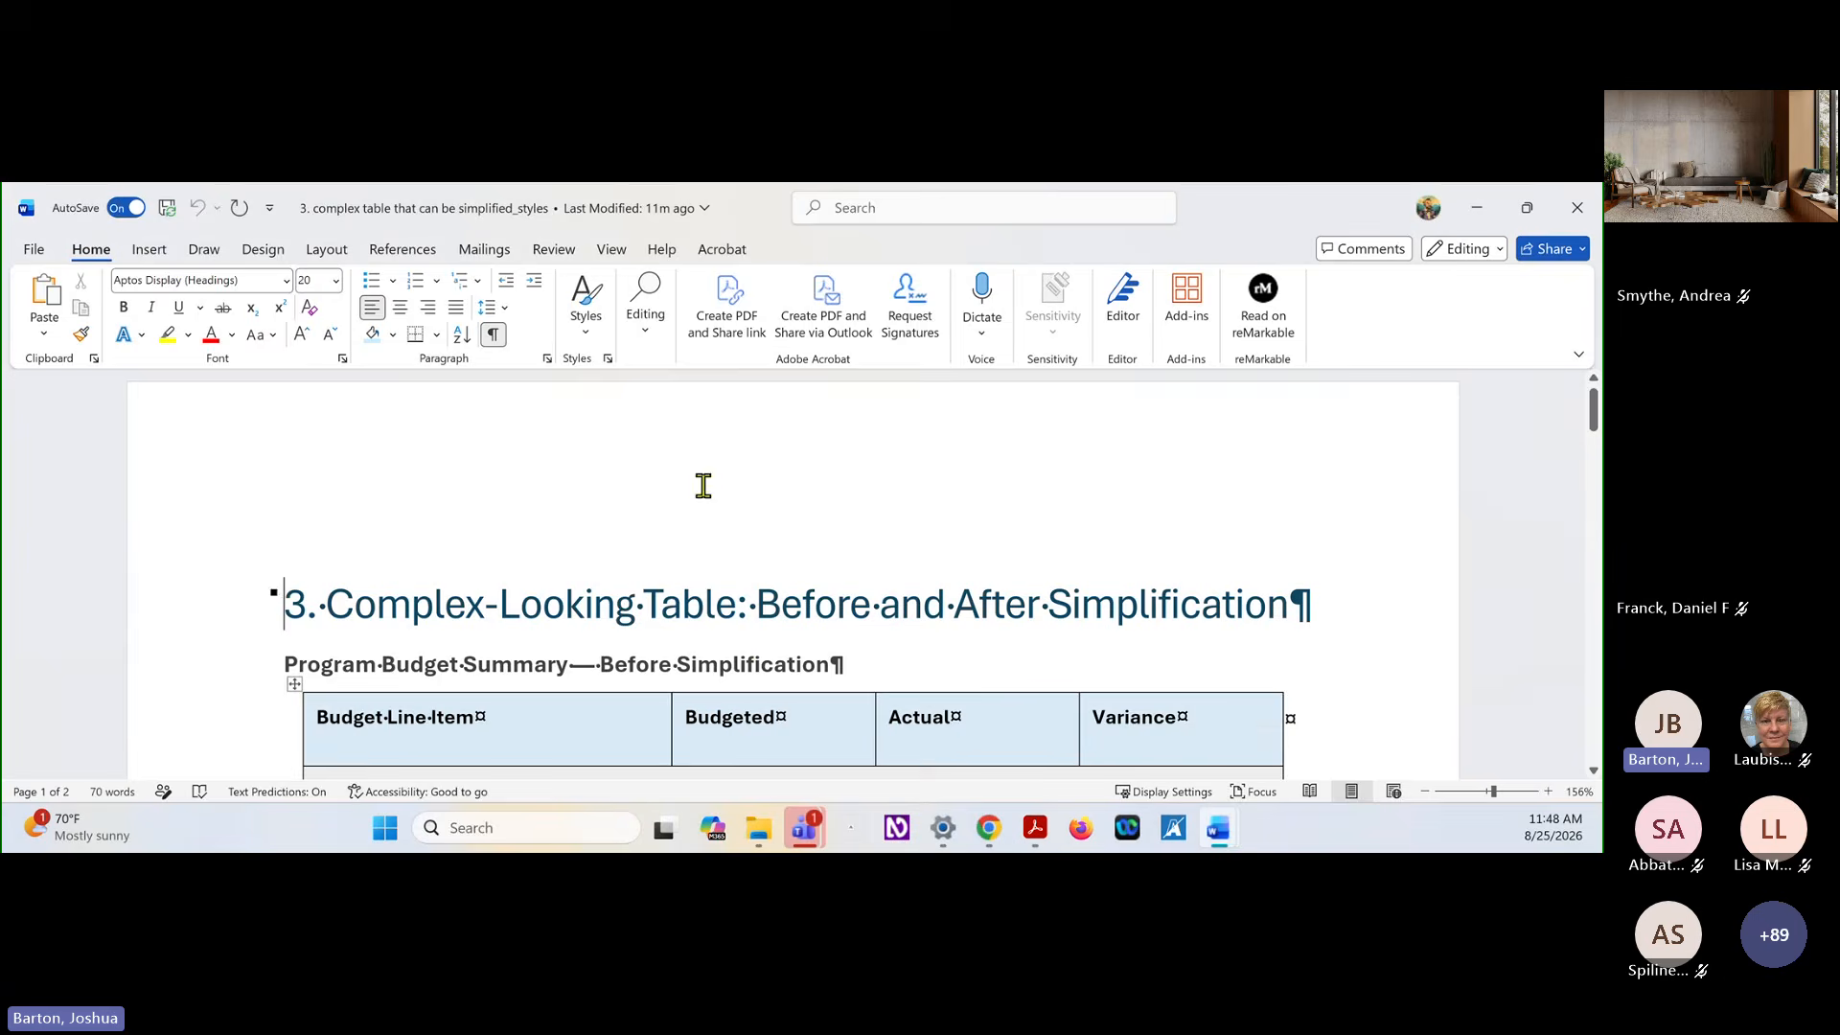
pyautogui.scroll(-1, 702, 478)
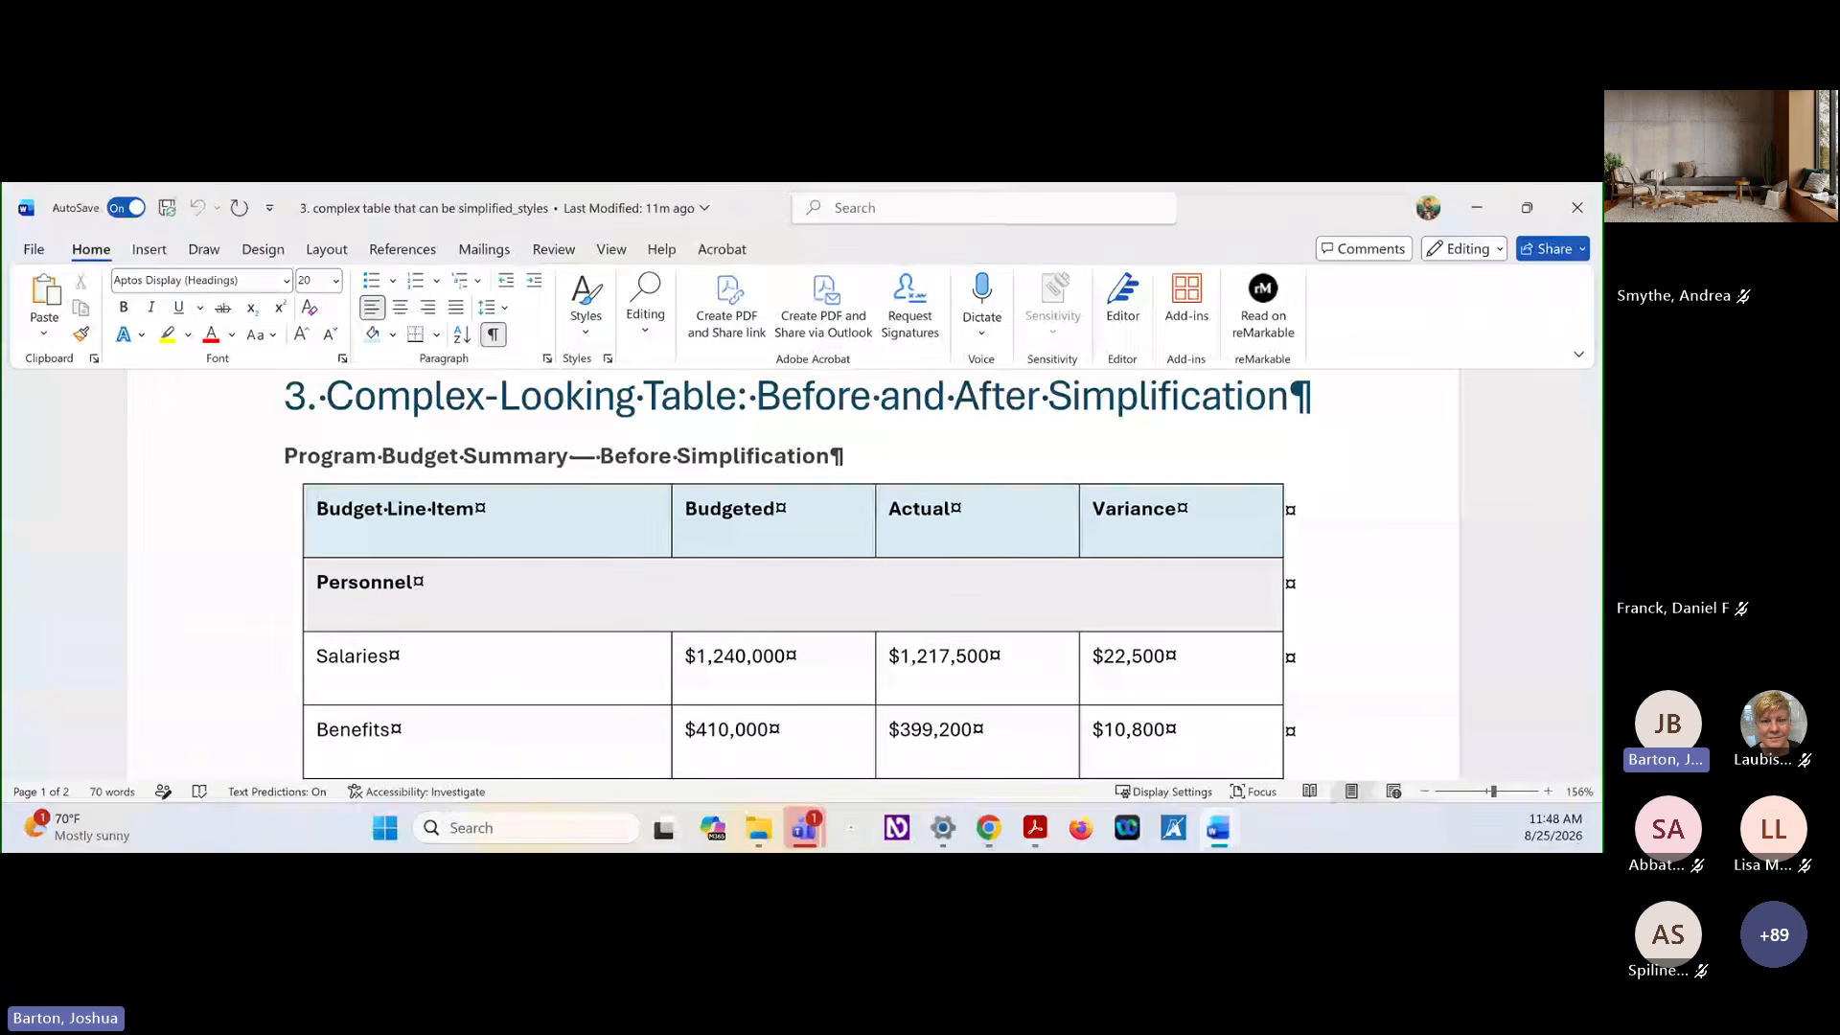
pyautogui.hotkey('alt', 'Tab')
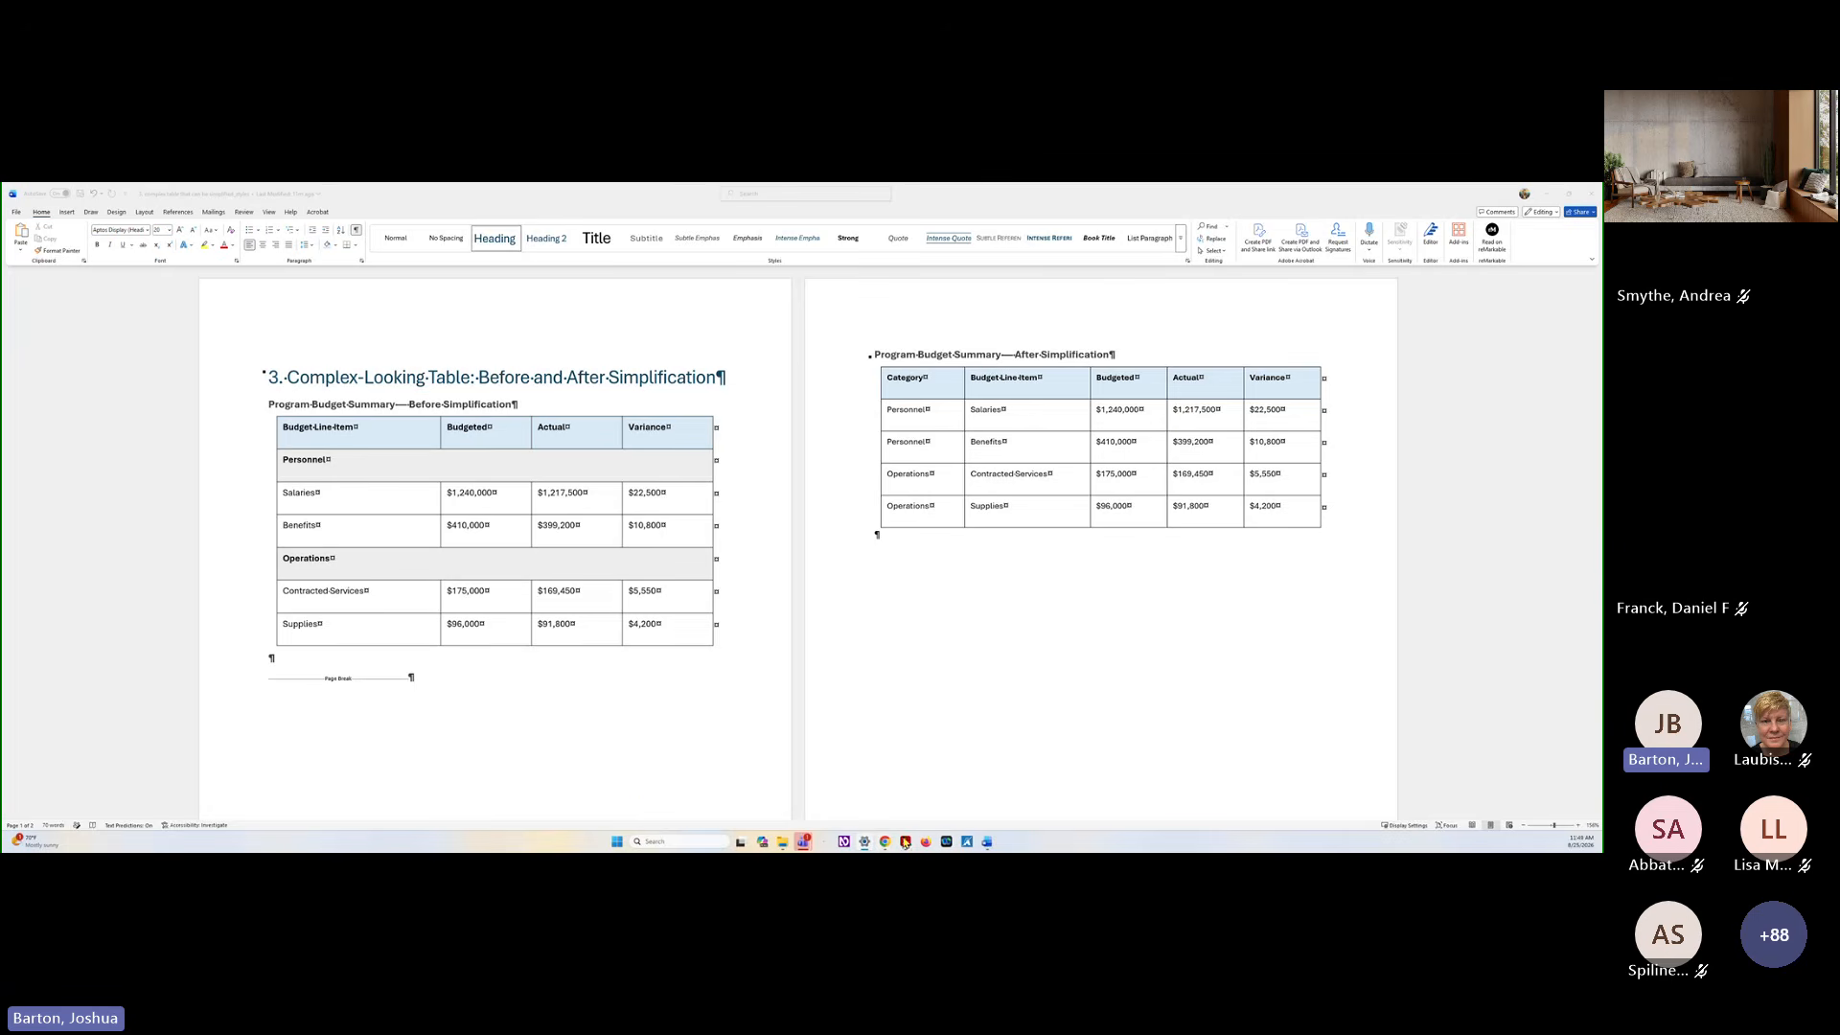
# Switch to the accessible tables slideshow in Chrome and advance to the Verification slide
pyautogui.moveTo(889, 845)
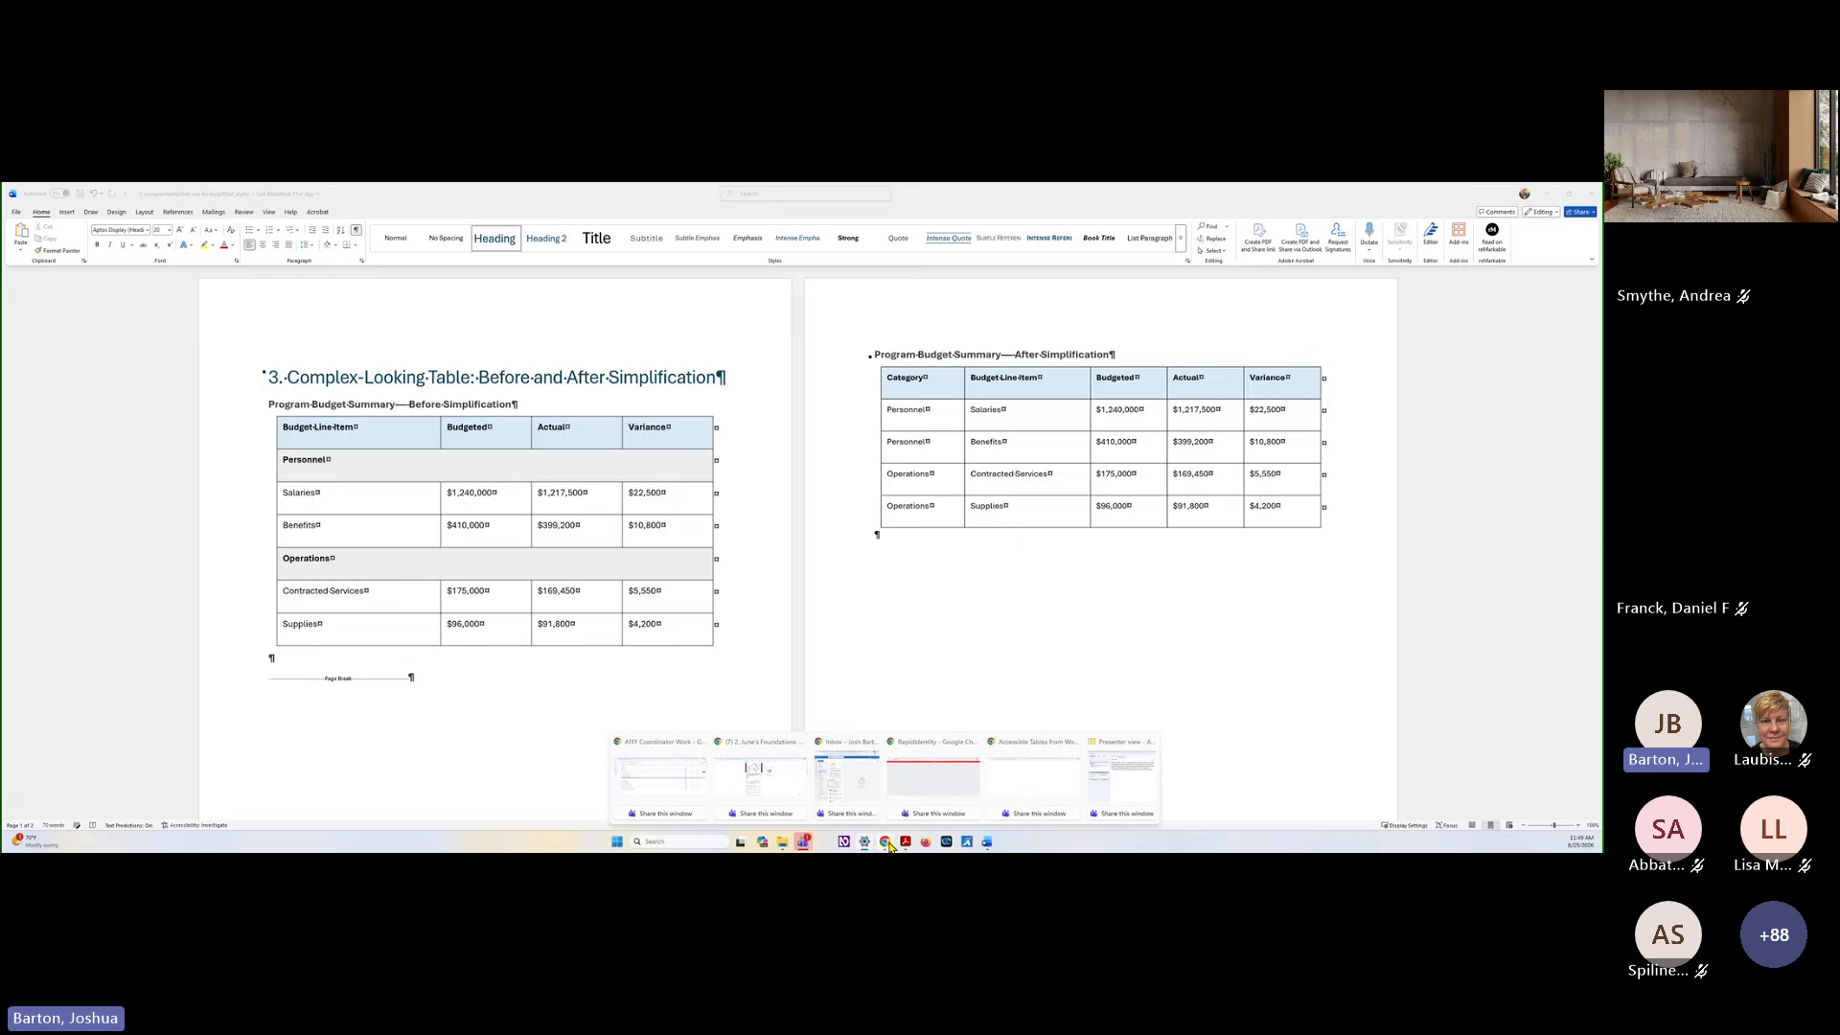
pyautogui.click(1006, 777)
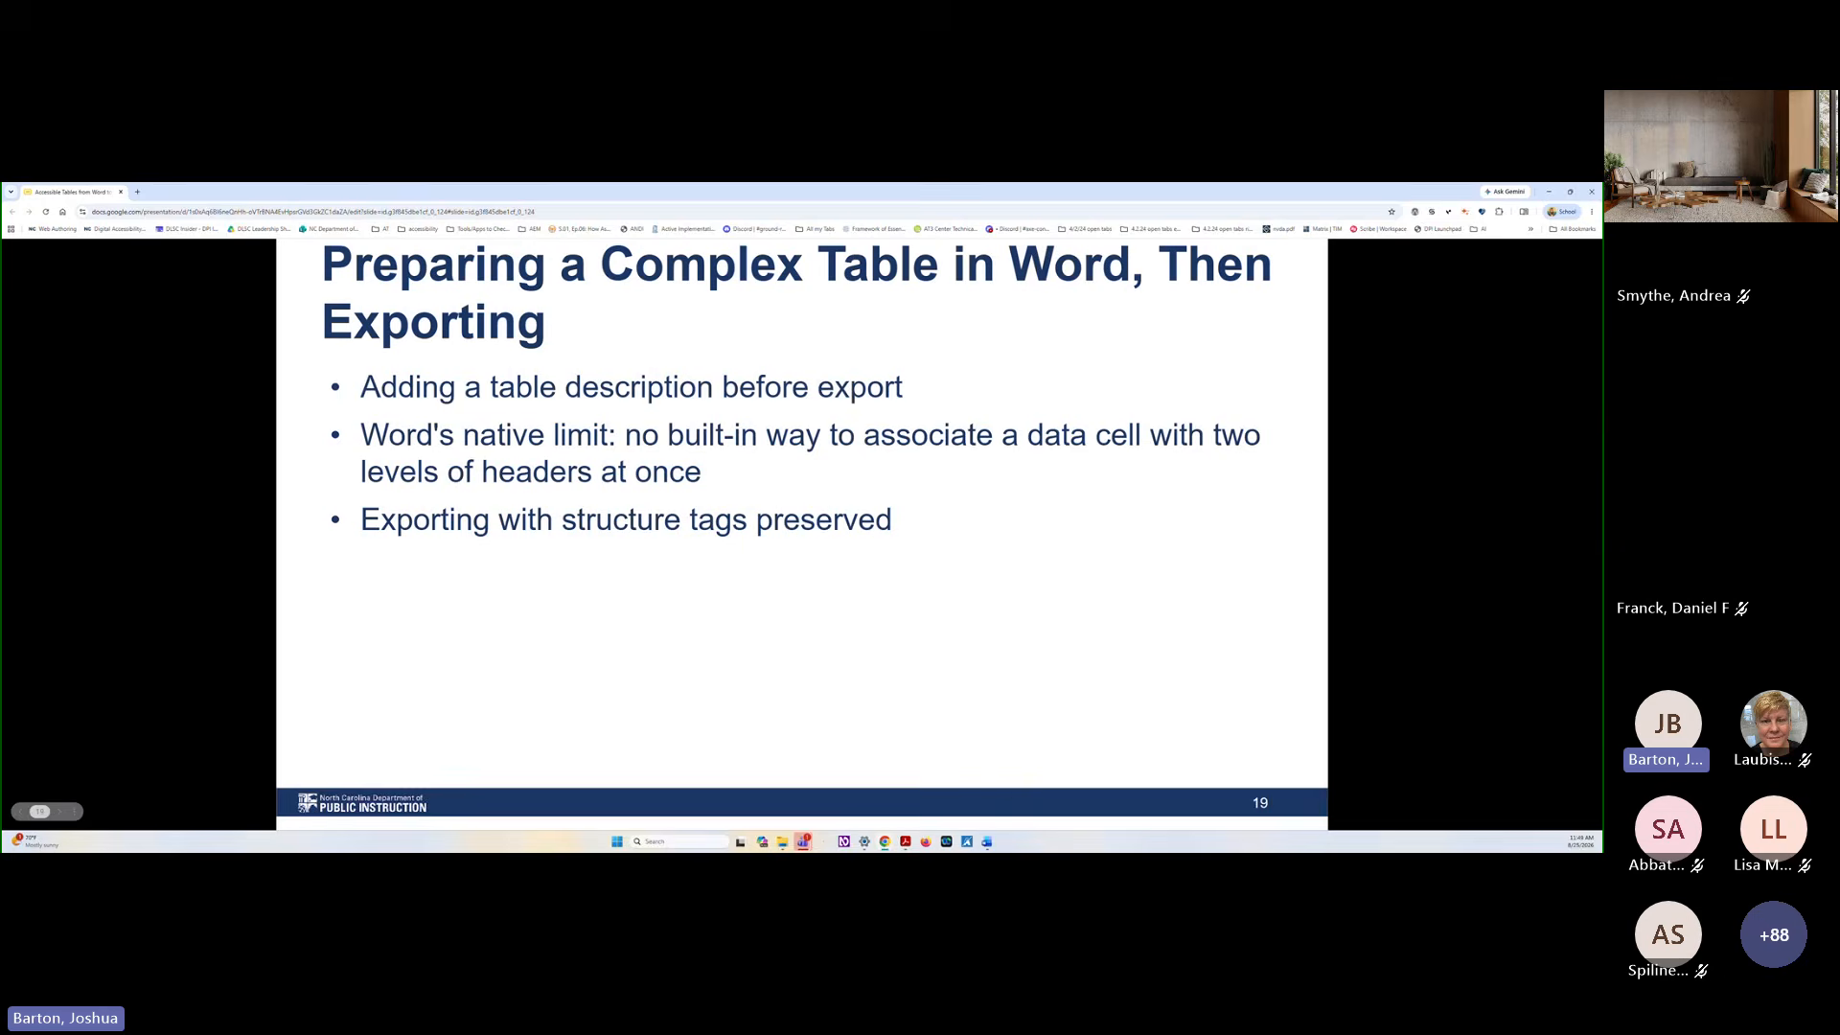
pyautogui.press('Right')
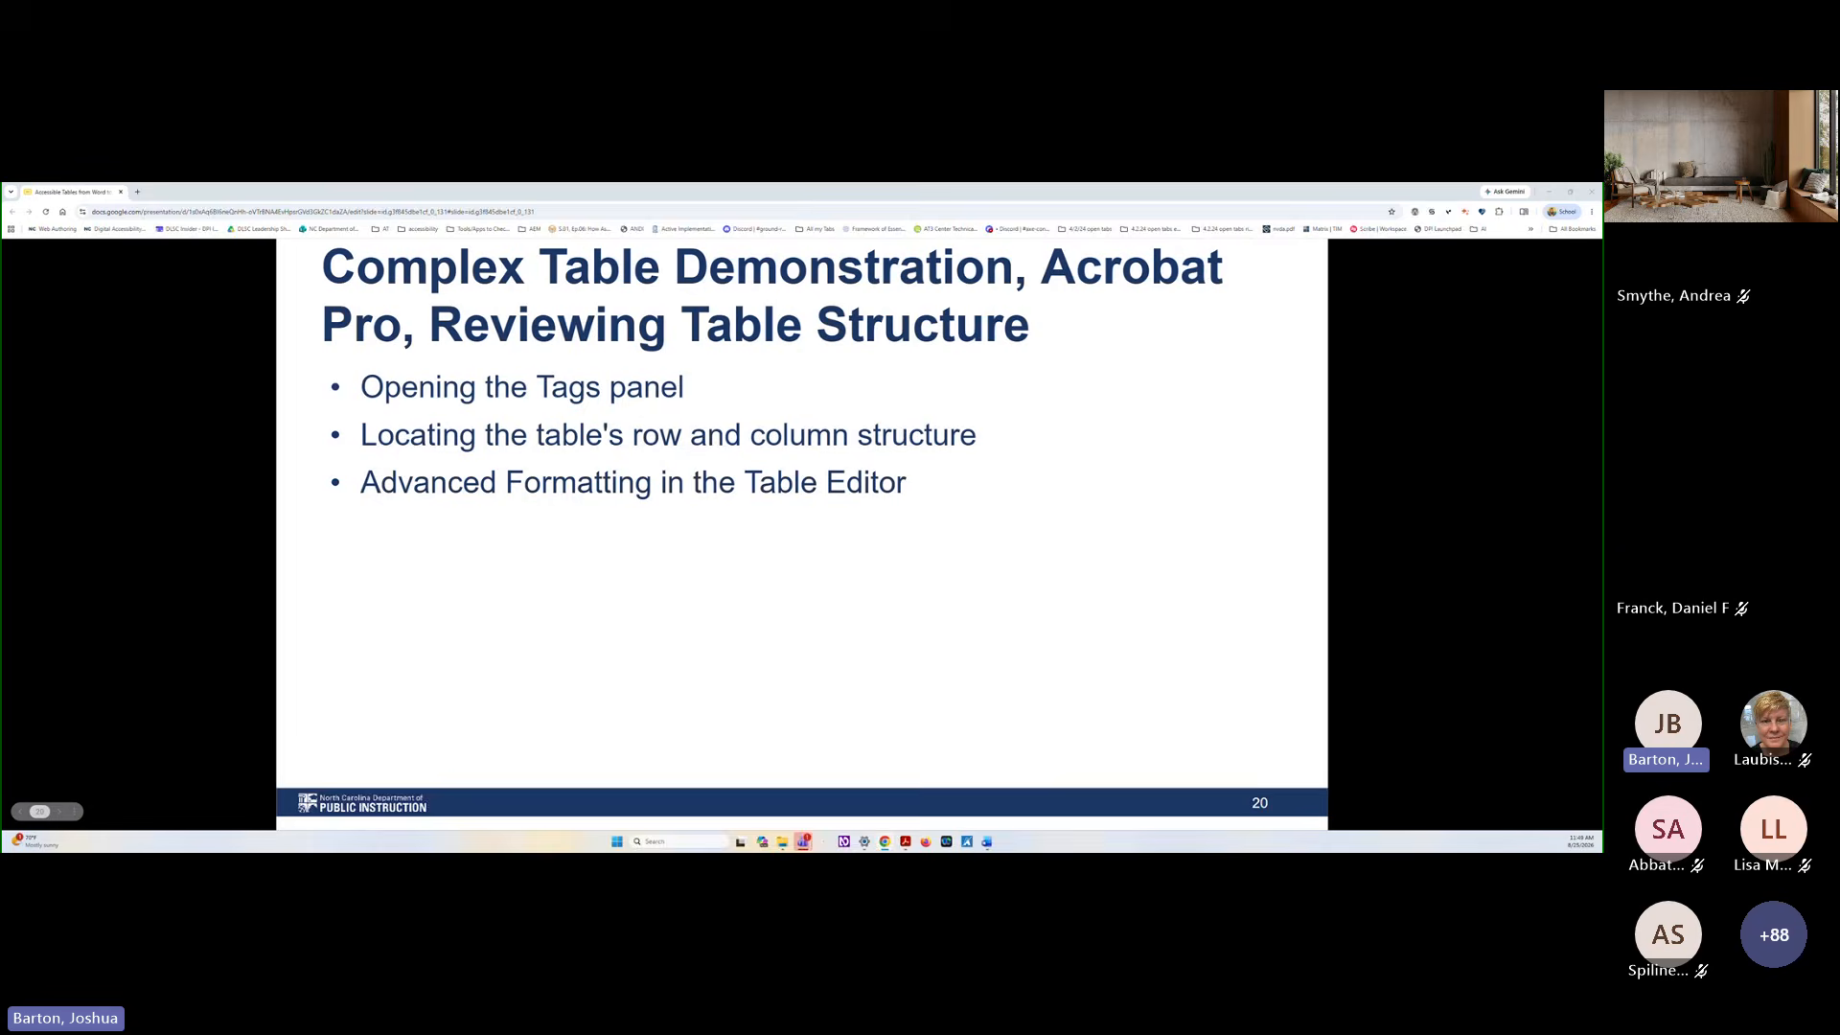
pyautogui.press('Right')
pyautogui.press('Right')
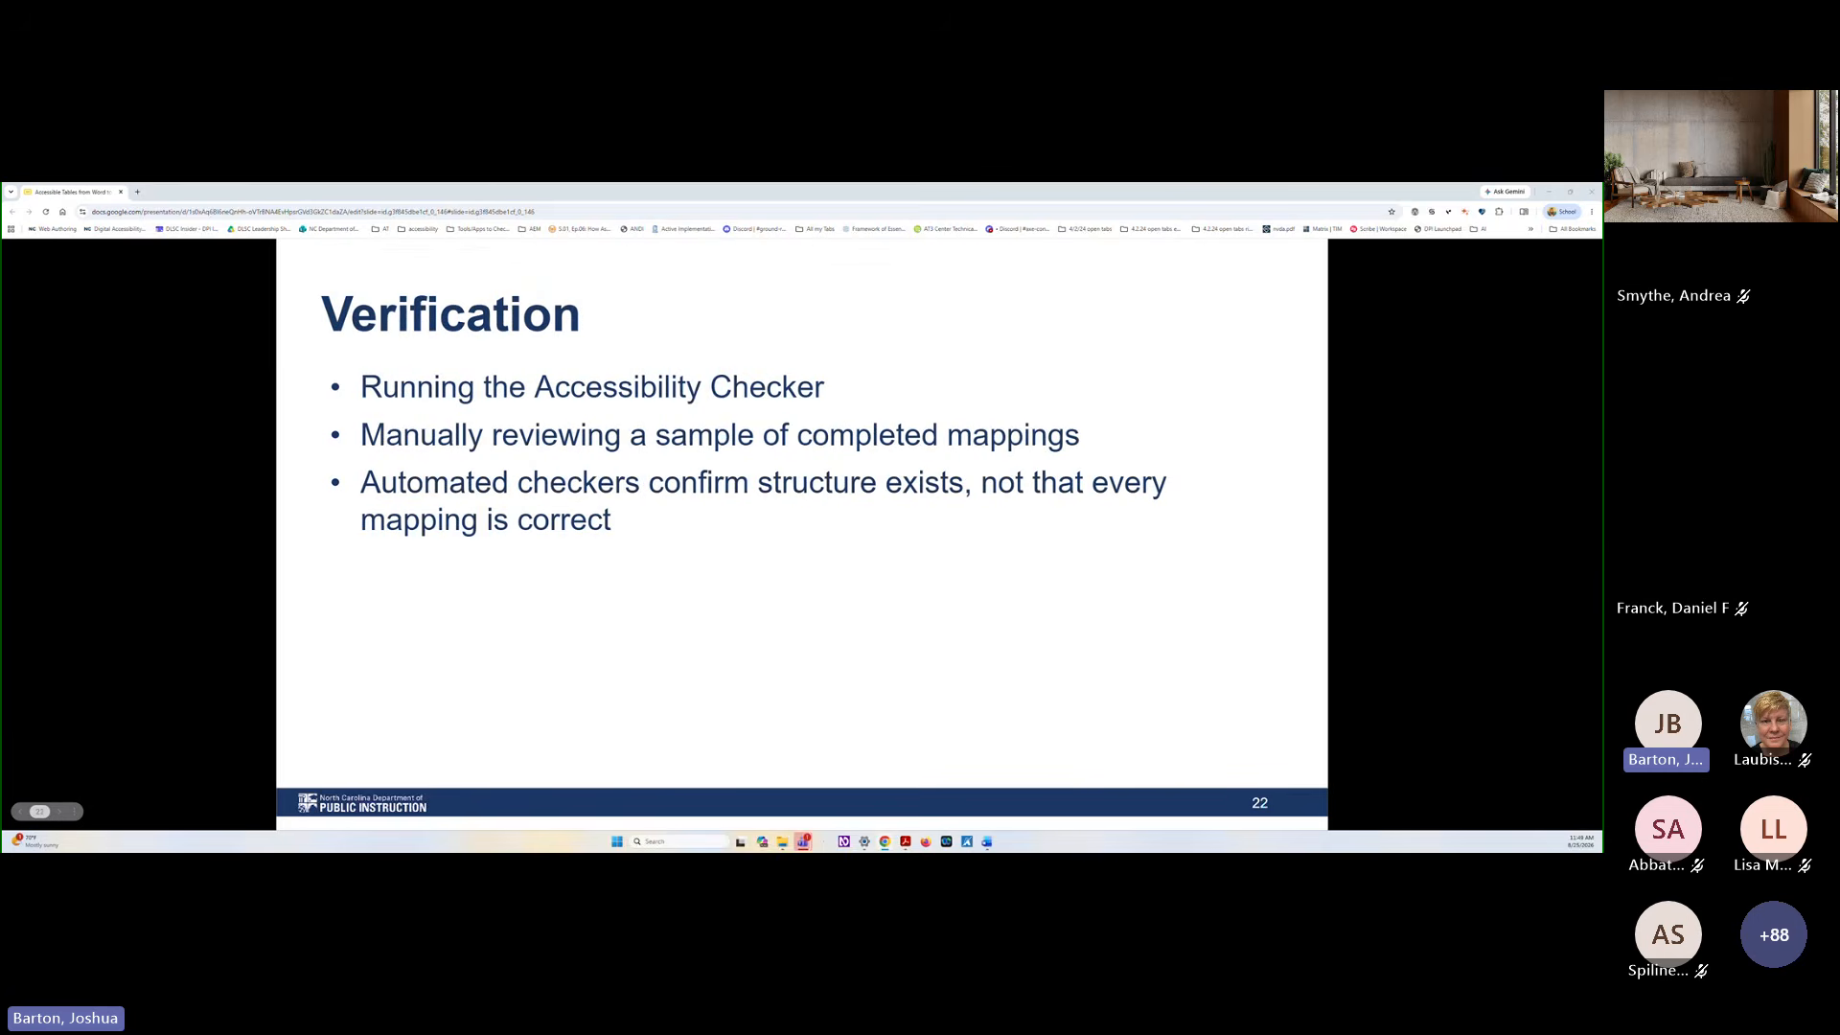